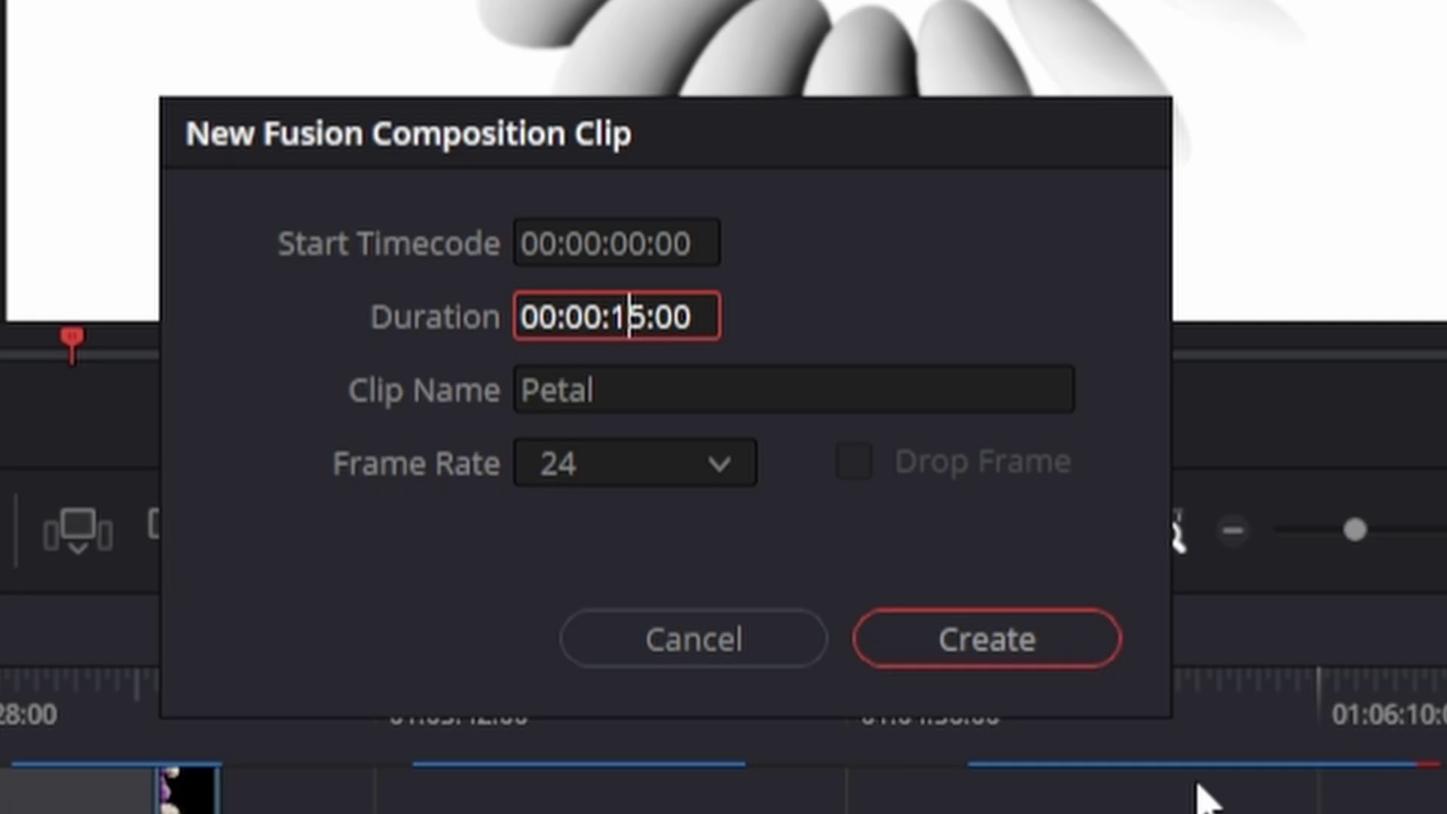
Create the Fusion composition clip Petal with a 15-second duration and place it at the start of the timeline
left_click(1010, 652)
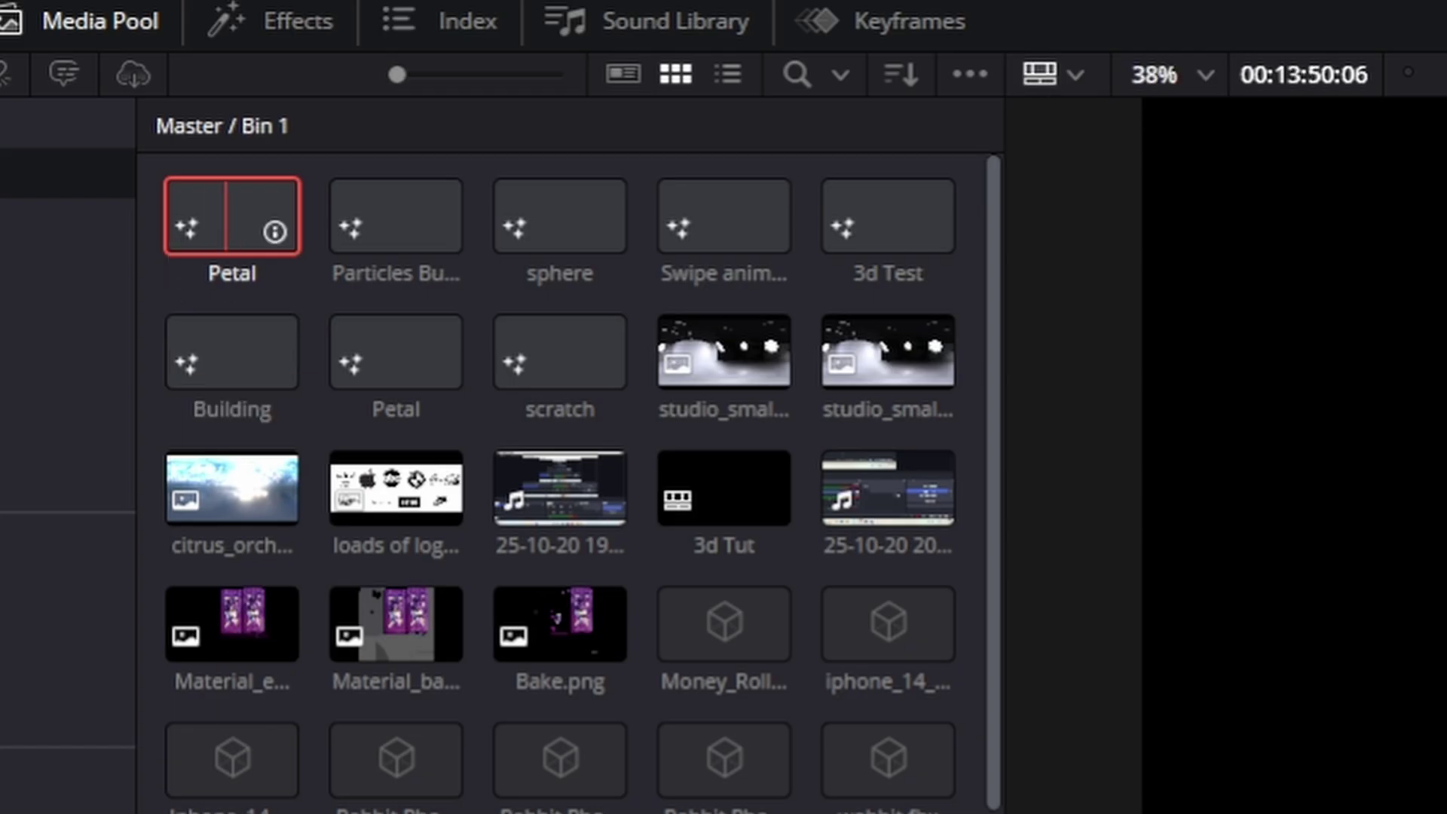
left_click_drag(231, 217, 428, 431)
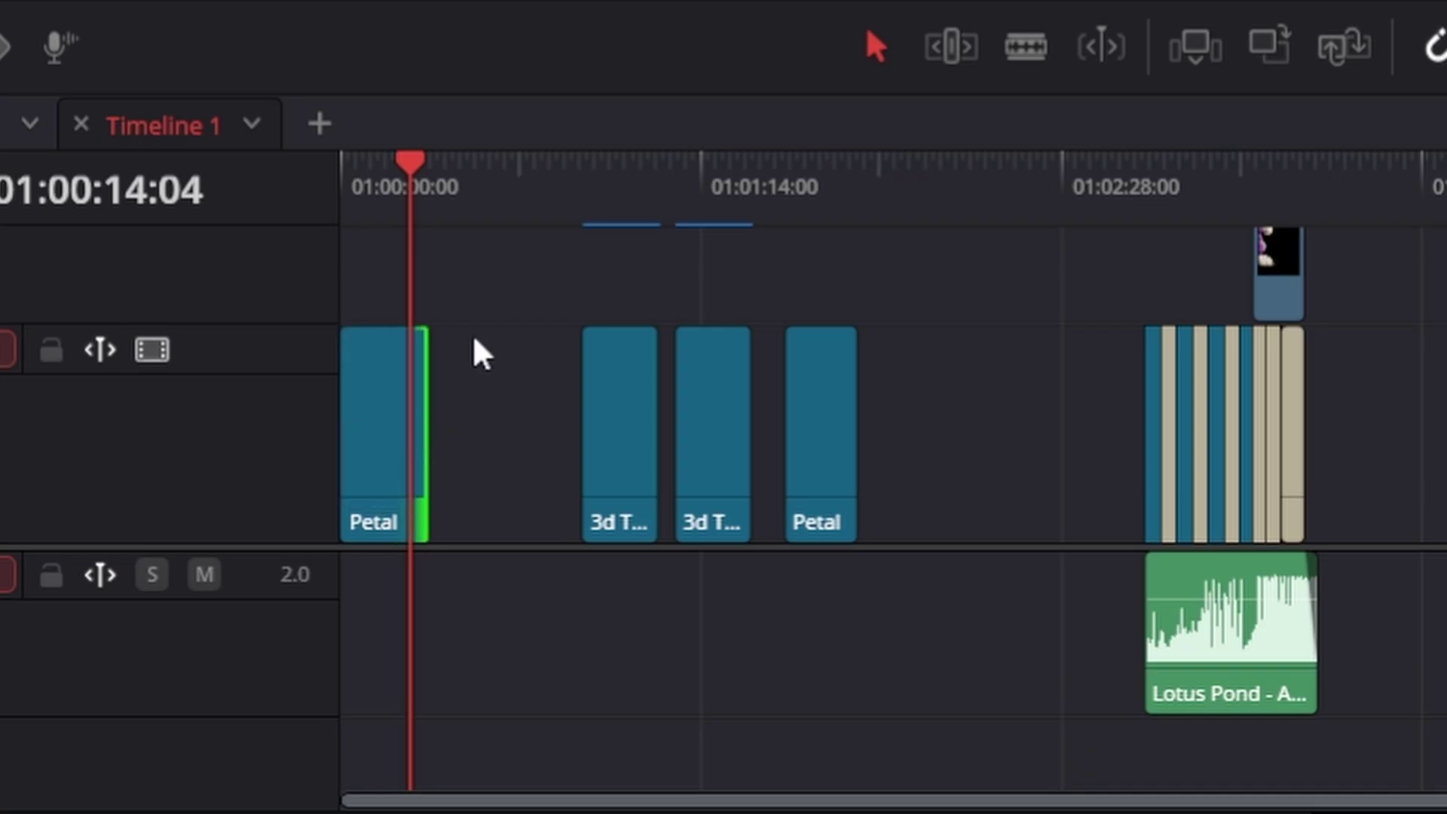
Open the Petal clip at the start of the timeline in the Fusion page
left_click_drag(382, 181, 370, 181)
right_click(388, 413)
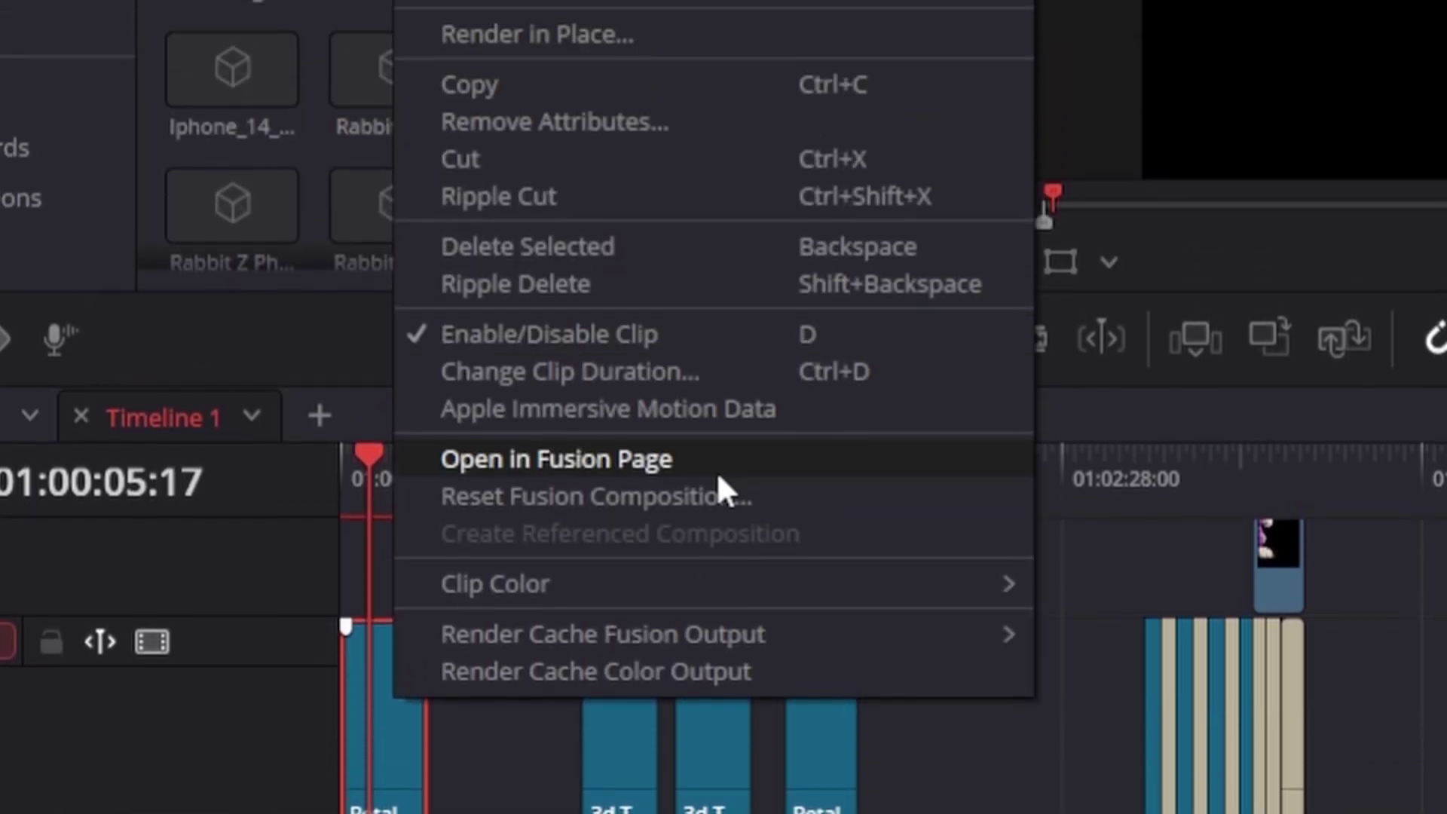
left_click(717, 386)
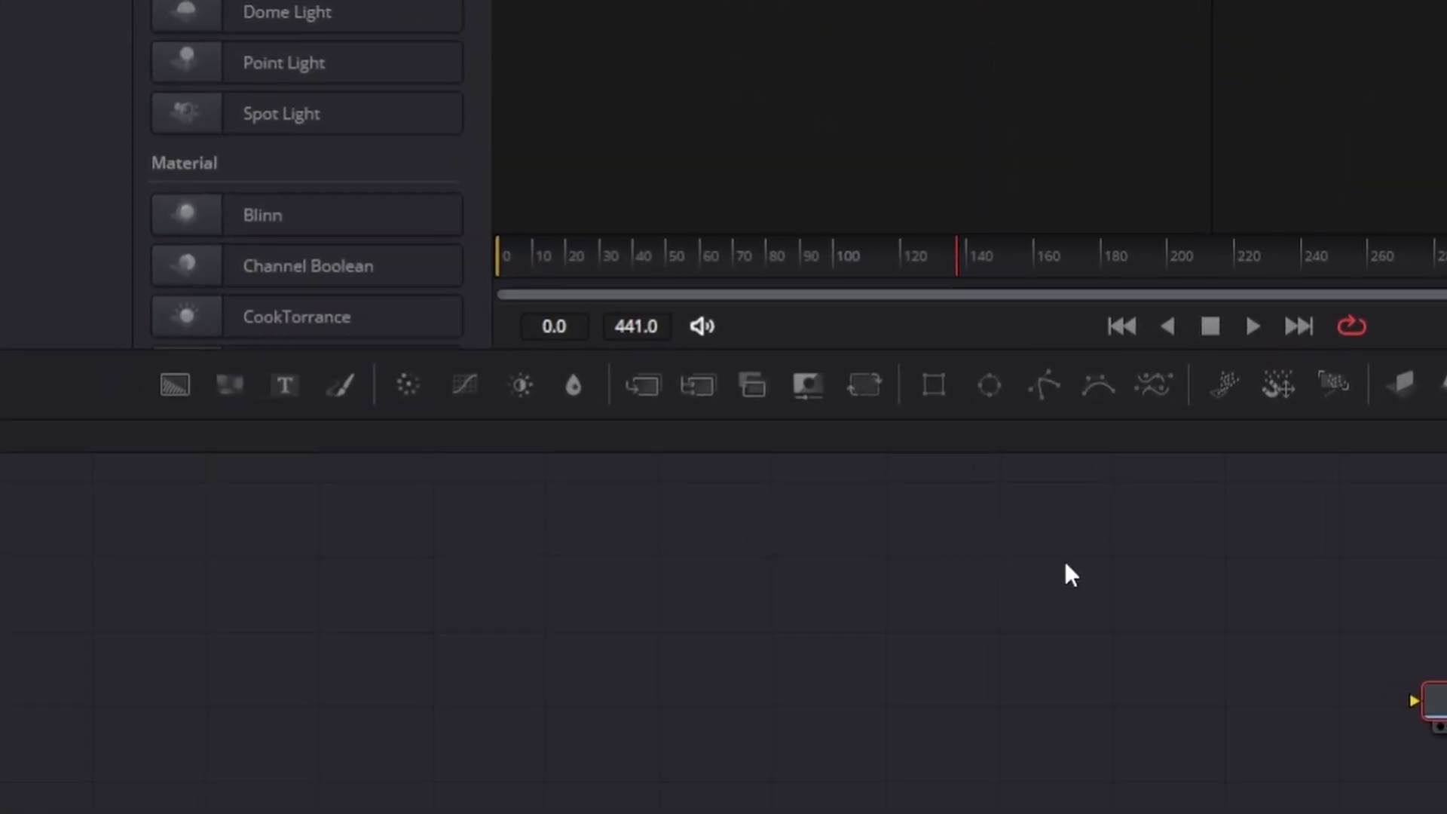
Add a Background node wired to the media output and lower its Alpha until it is fully transparent
left_click_drag(176, 388, 735, 725)
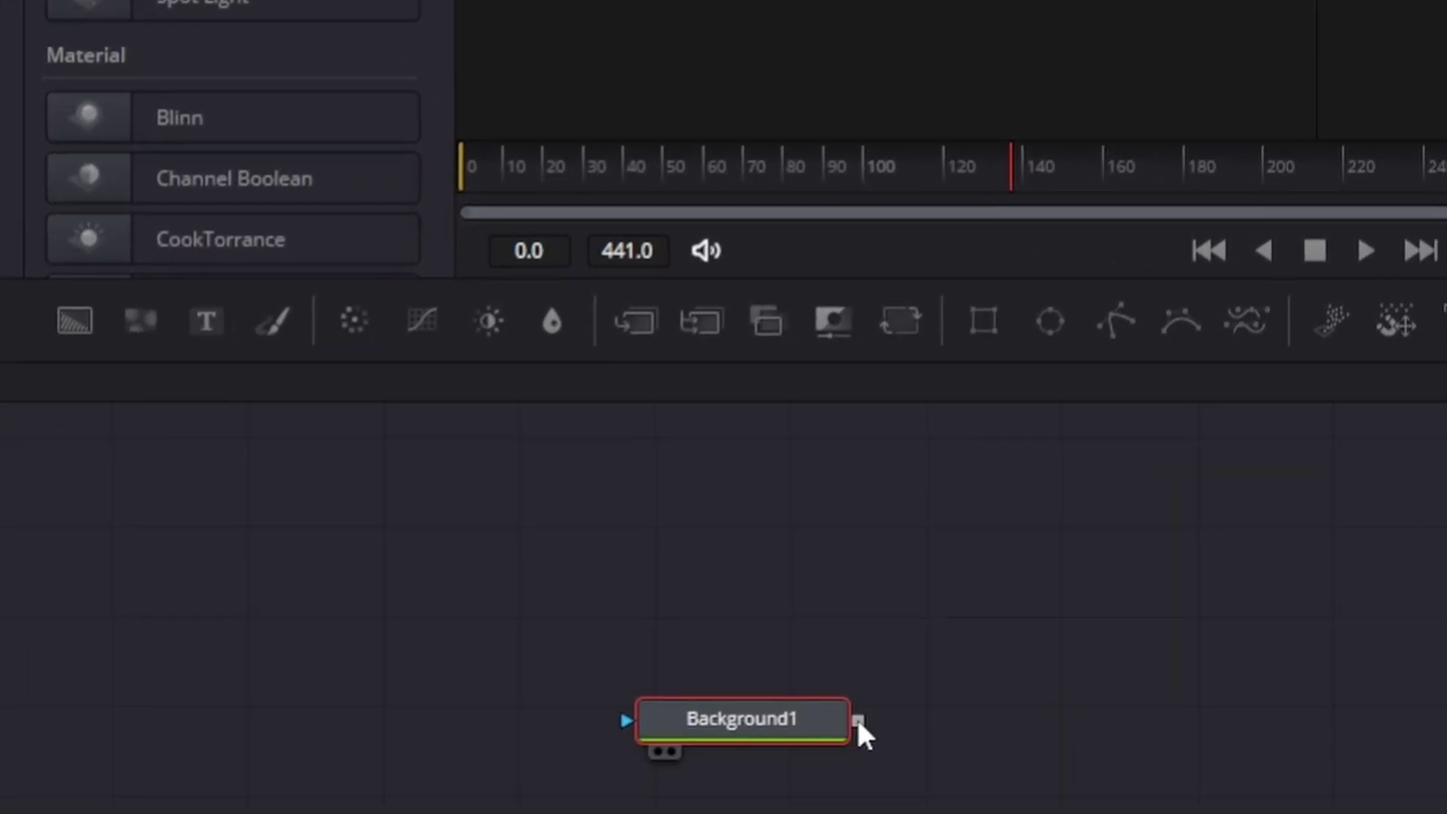
left_click_drag(917, 740, 1446, 719)
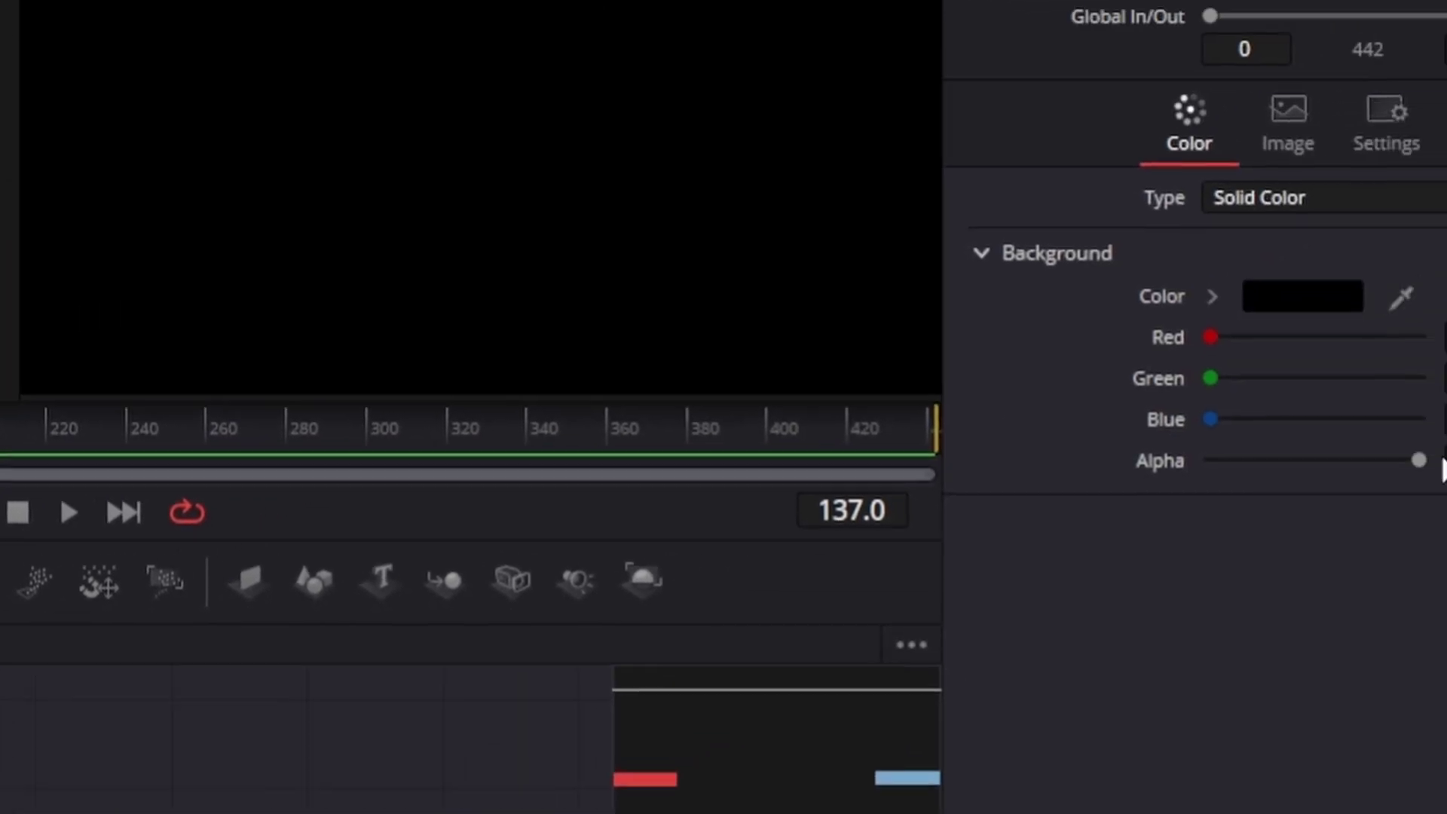
left_click_drag(1422, 462, 1176, 465)
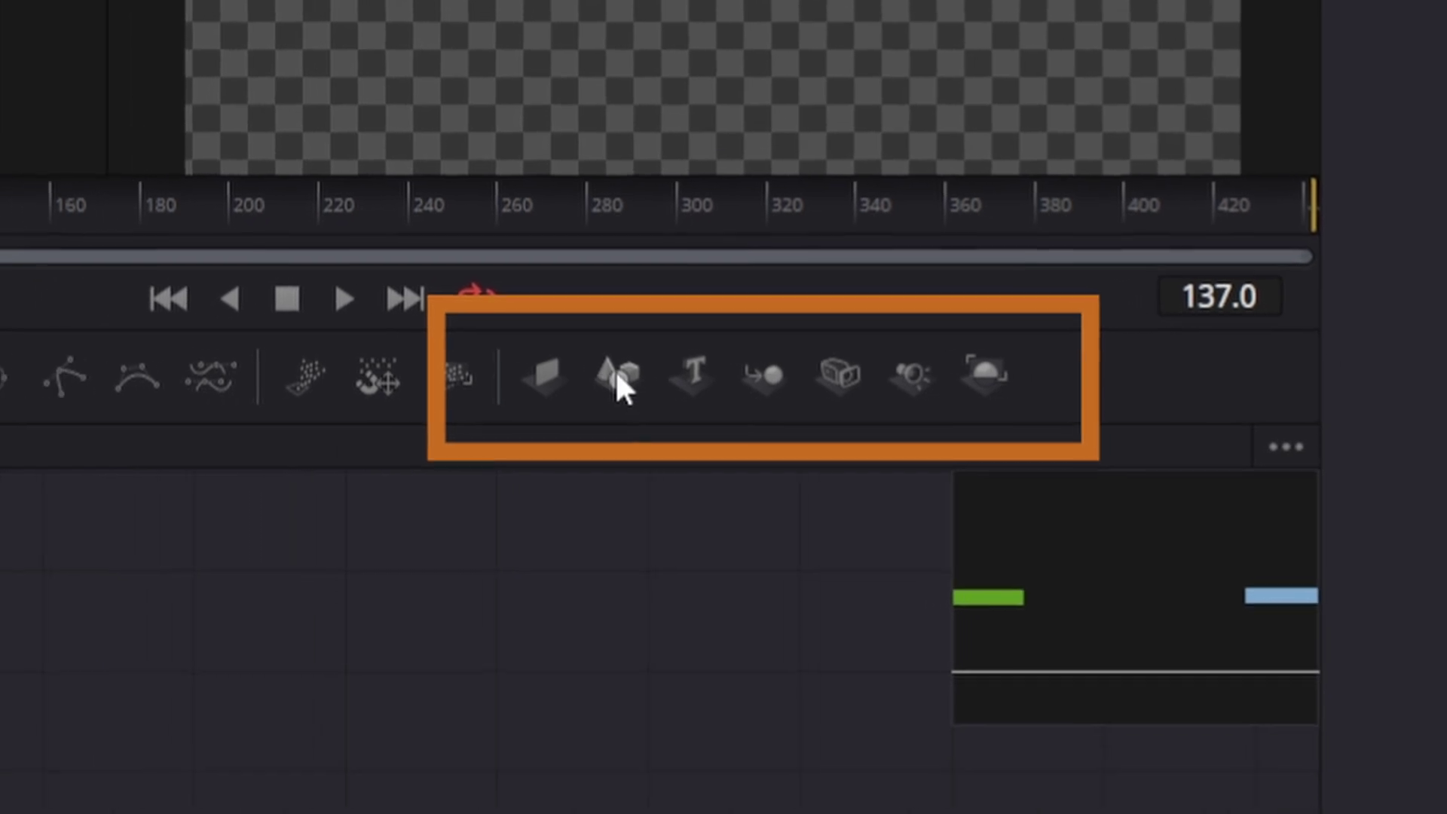
Add Shape 3D, Merge 3D, Camera 3D, Spot Light and Renderer 3D nodes above the background node
left_click_drag(515, 373, 25, 643)
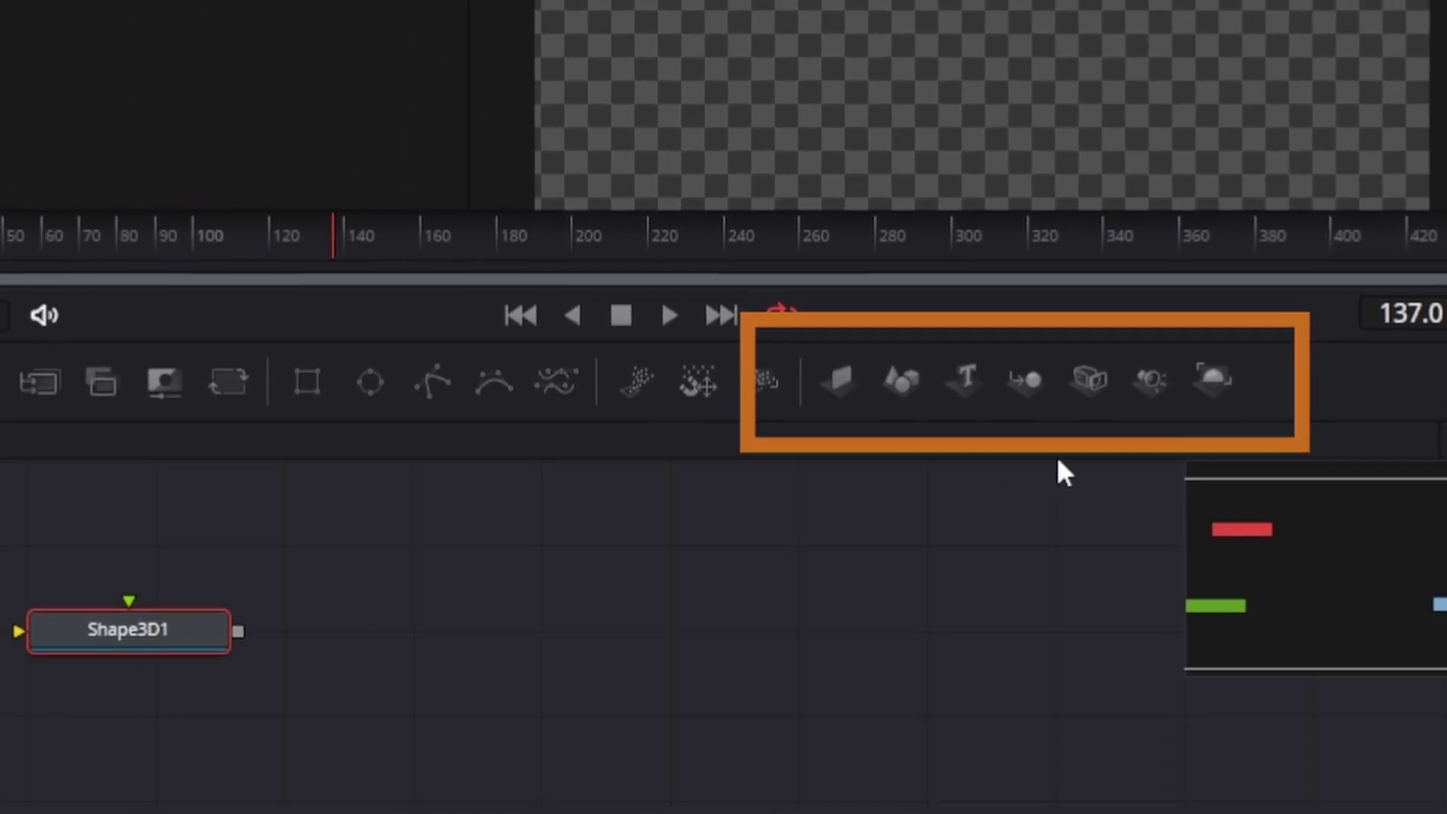
left_click_drag(1039, 381, 450, 649)
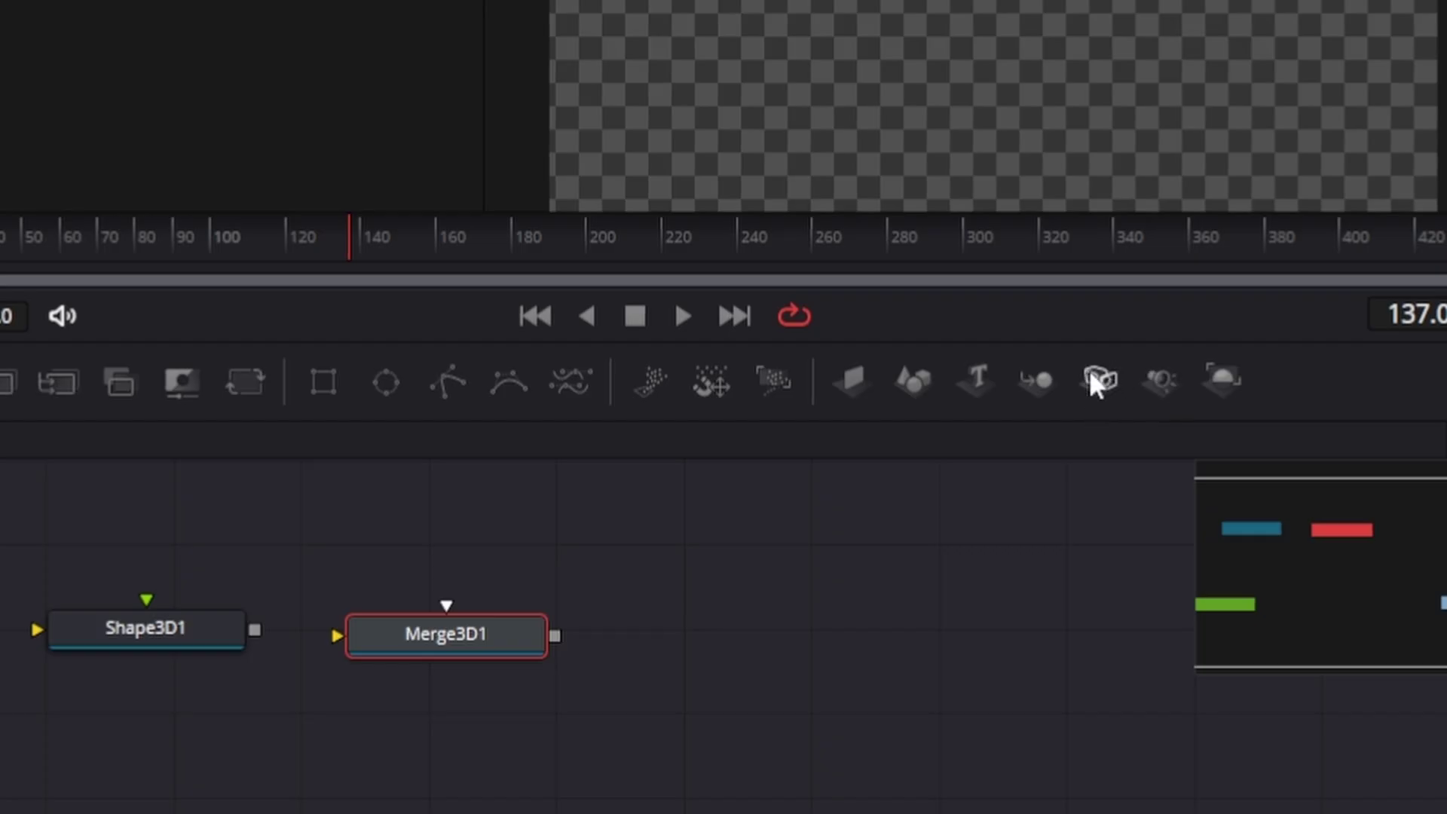
left_click_drag(1094, 371, 456, 765)
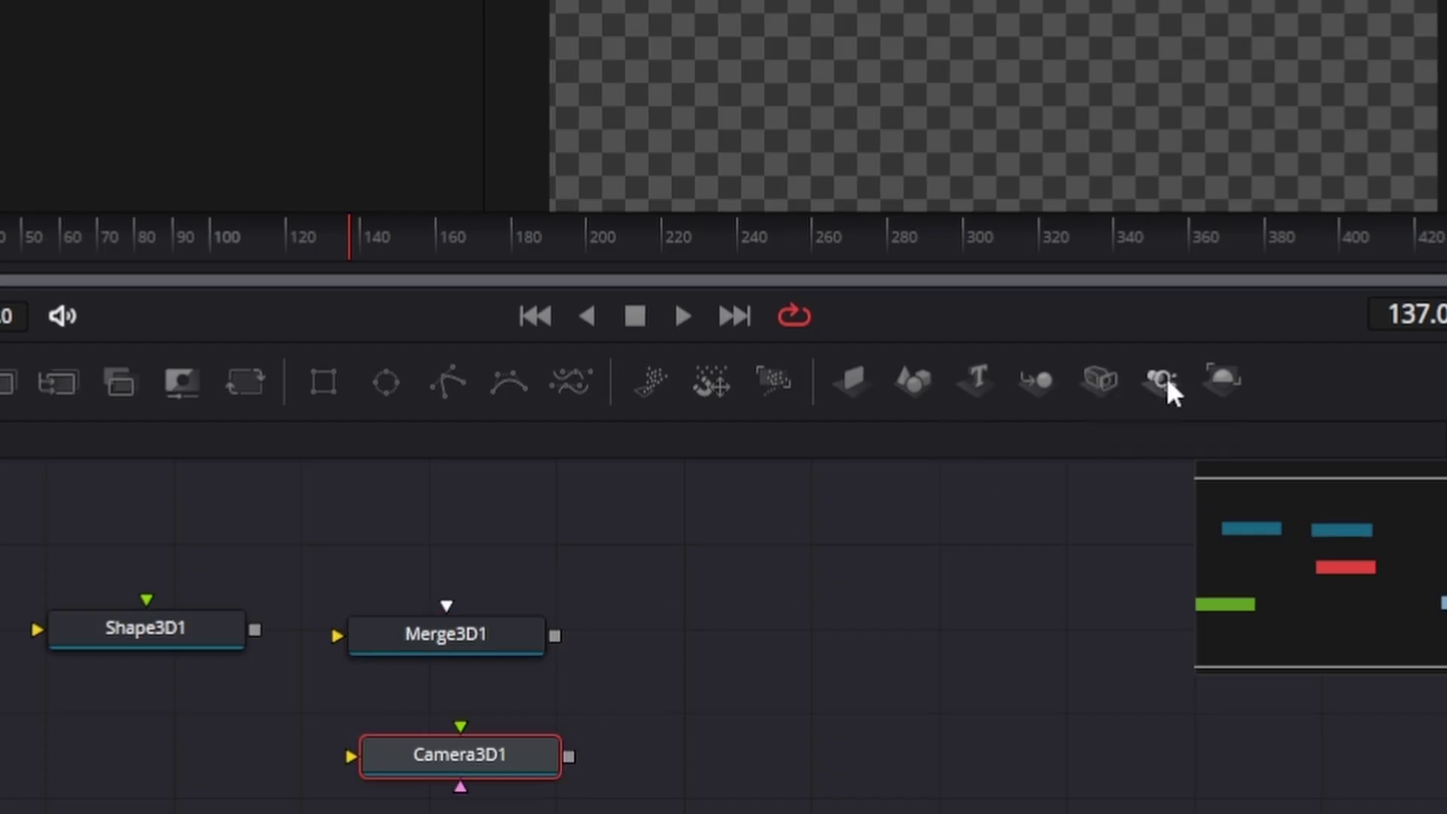
left_click_drag(1168, 383, 437, 513)
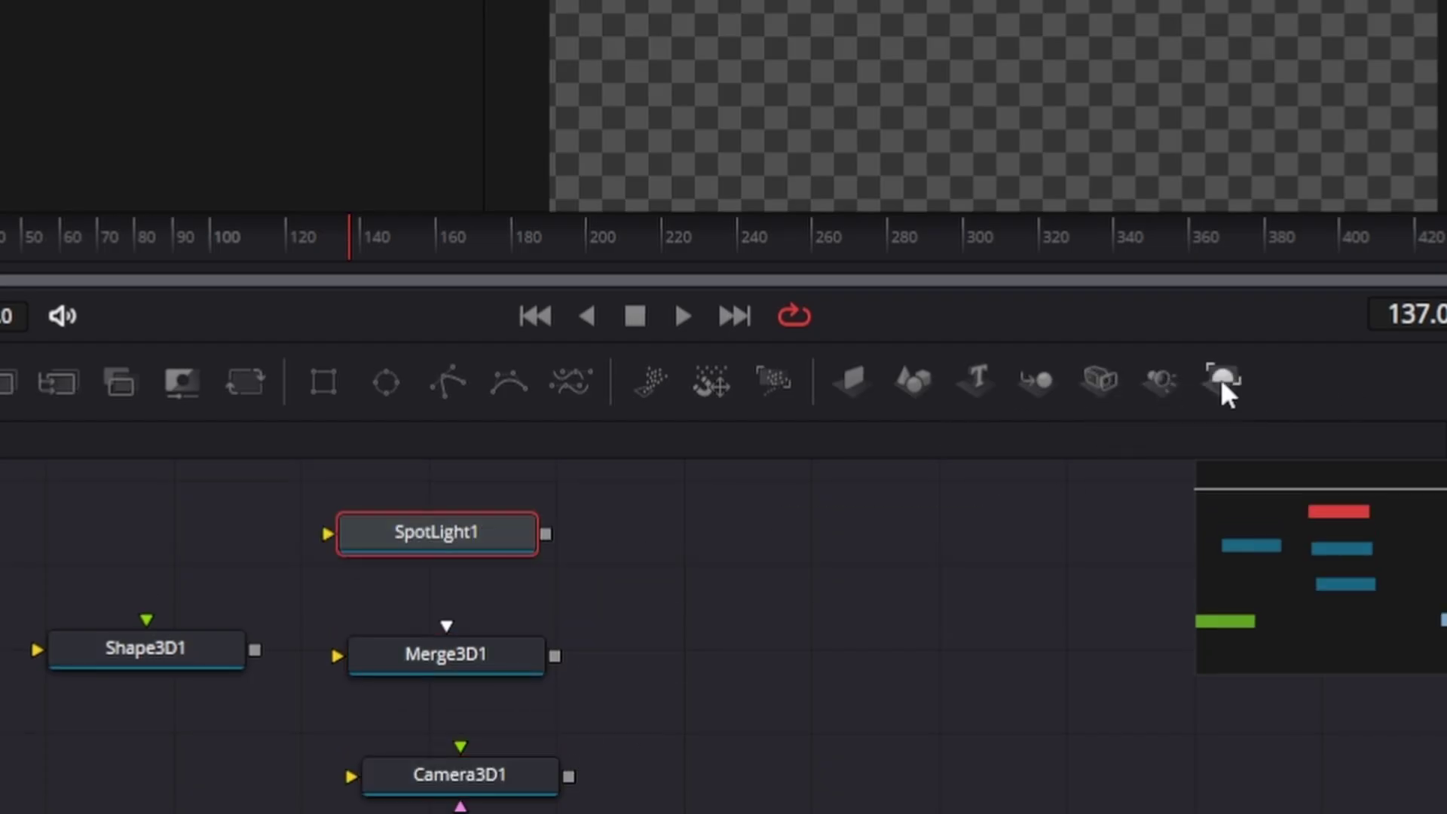
left_click_drag(1222, 381, 759, 665)
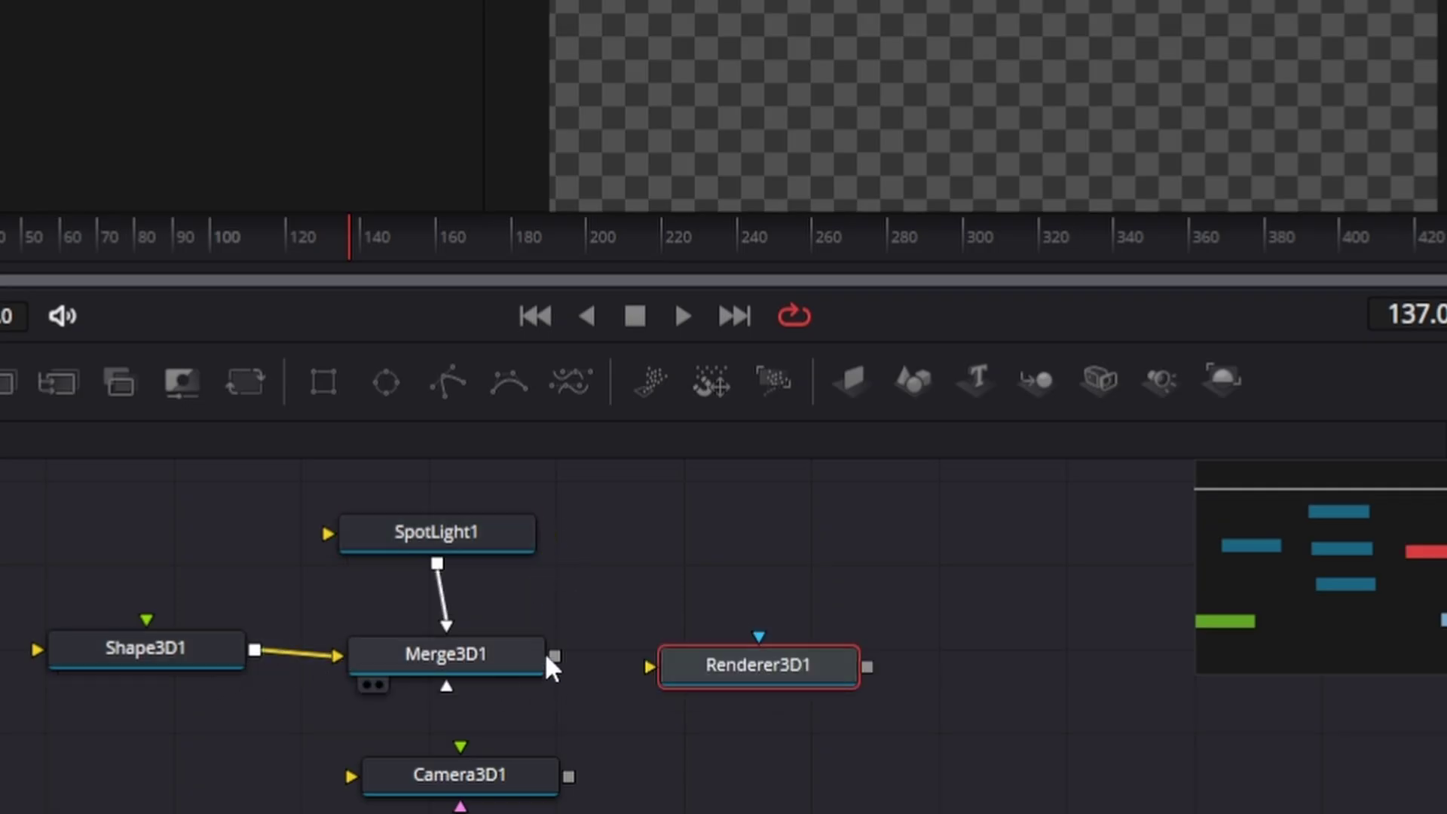
Wire the 3D scene through Merge3D1 into Renderer3D1 and merge the rendered output over Background1
left_click_drag(822, 656, 837, 645)
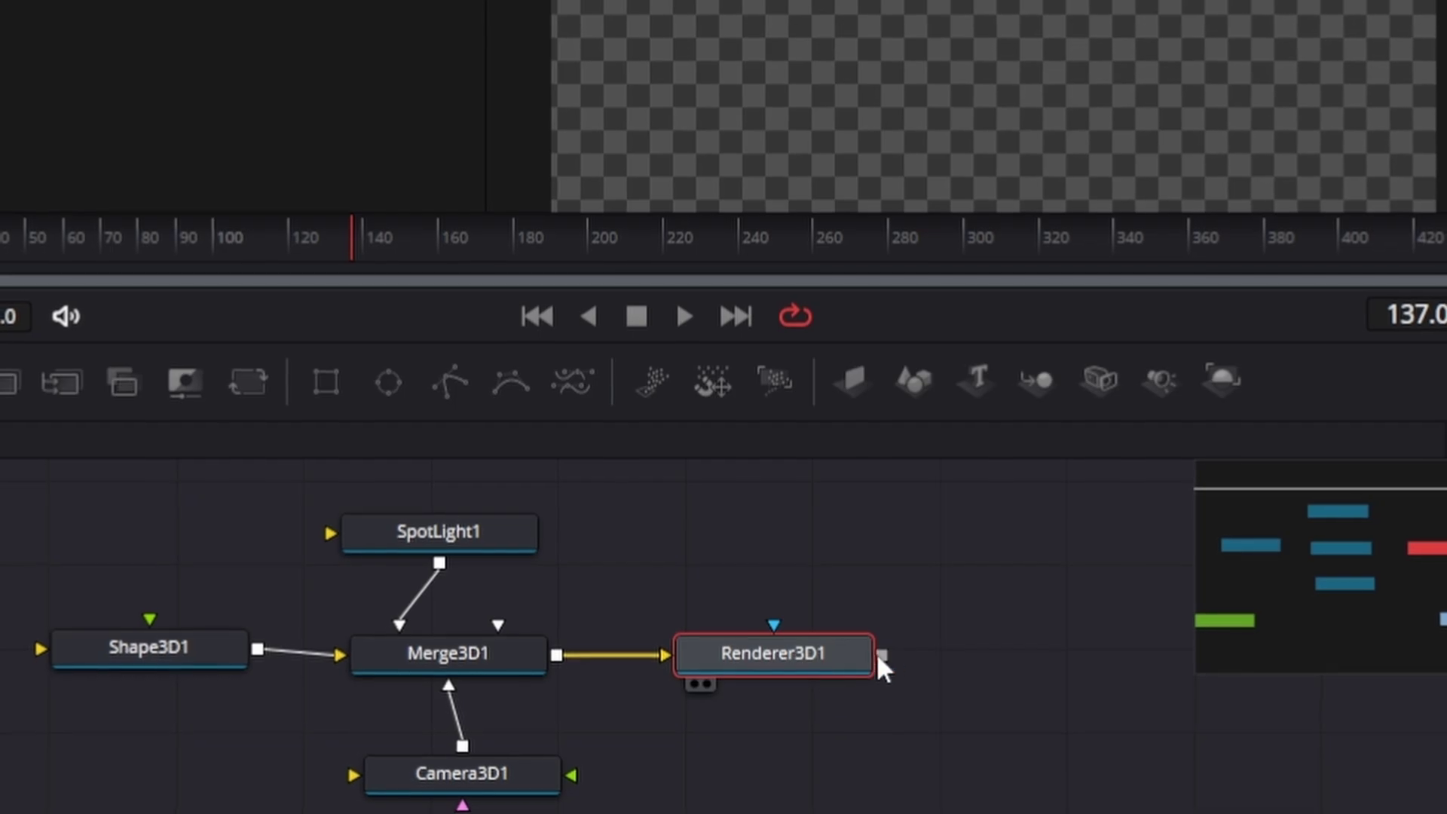
left_click_drag(882, 654, 1107, 639)
left_click_drag(1322, 473, 463, 676)
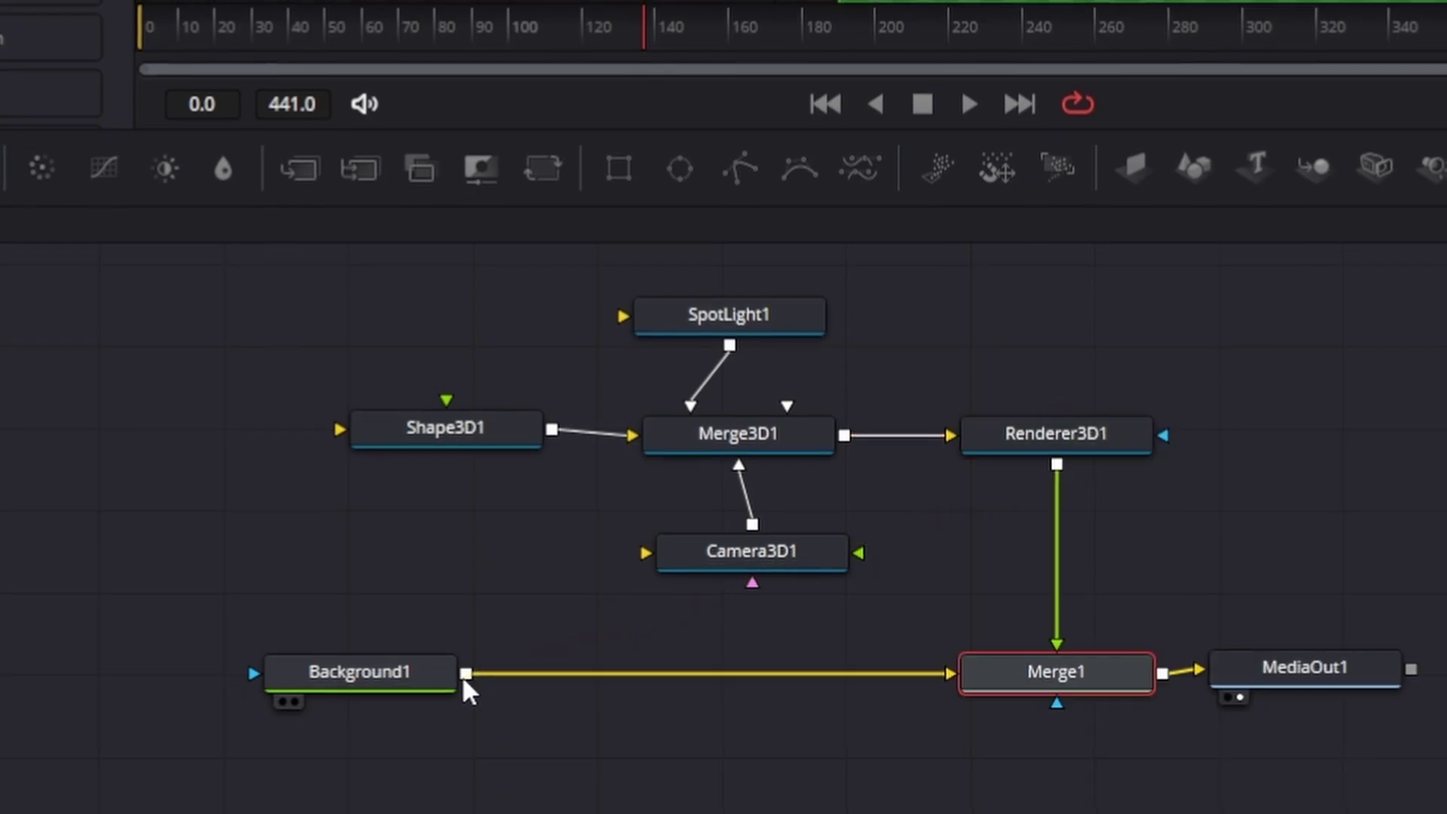
Spread the nodes apart and insert a second Merge 3D node between Shape3D1 and Merge3D1
left_click_drag(11, 486, 1, 794)
left_click_drag(1393, 583, 1230, 573)
left_click(713, 622)
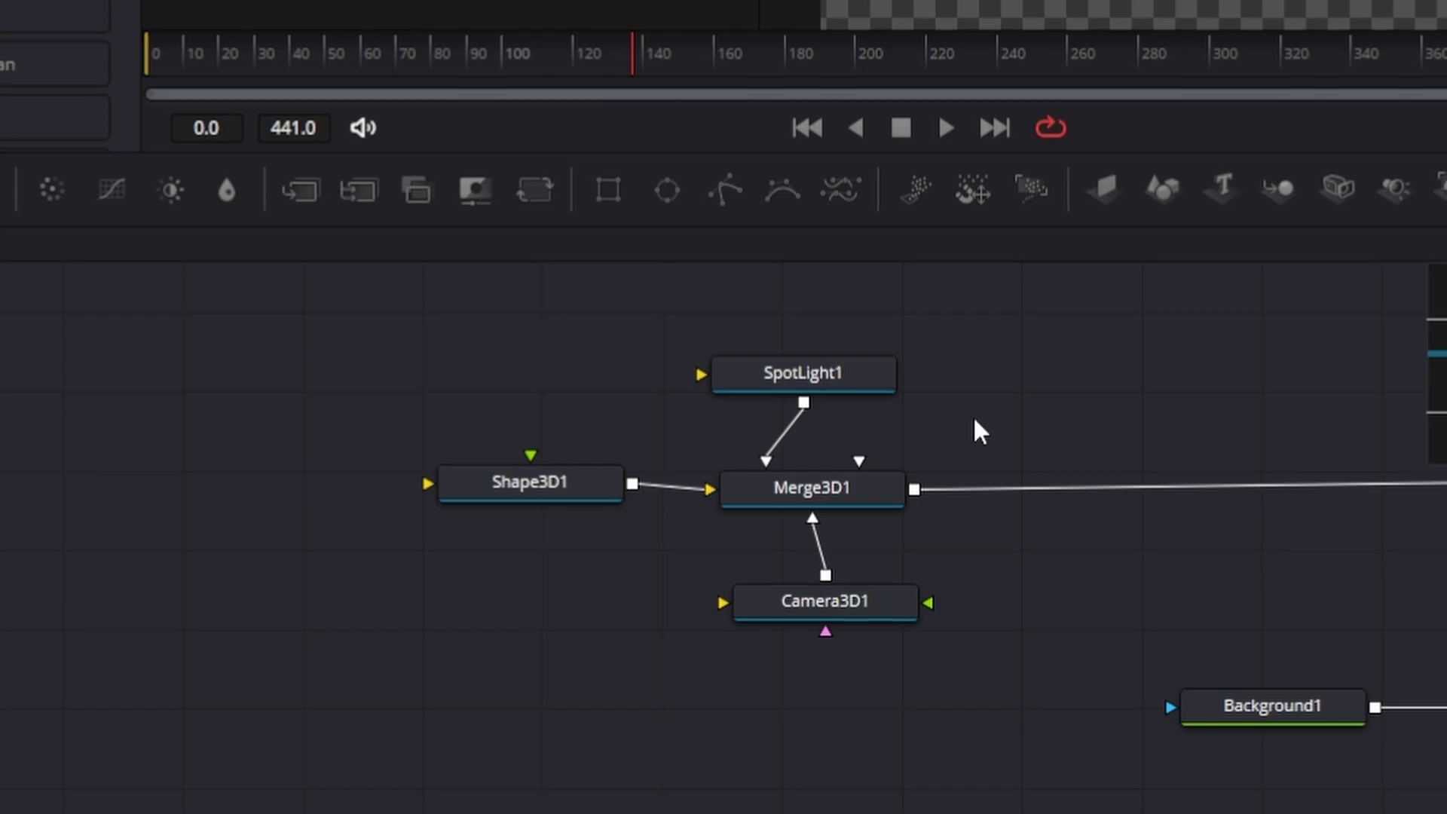
left_click_drag(527, 496, 79, 495)
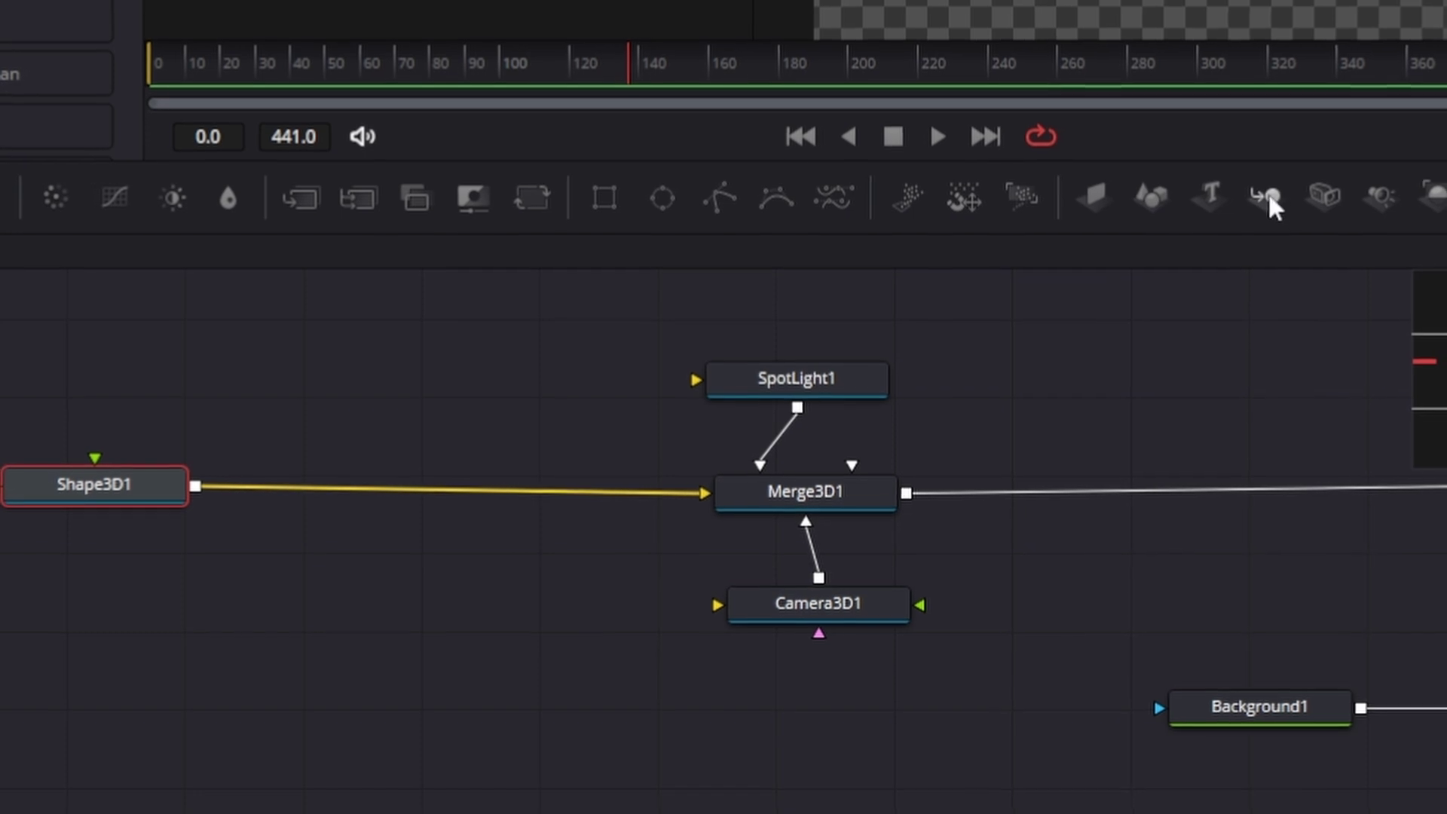
left_click_drag(1264, 193, 424, 492)
left_click_drag(141, 492, 58, 503)
left_click_drag(555, 496, 506, 496)
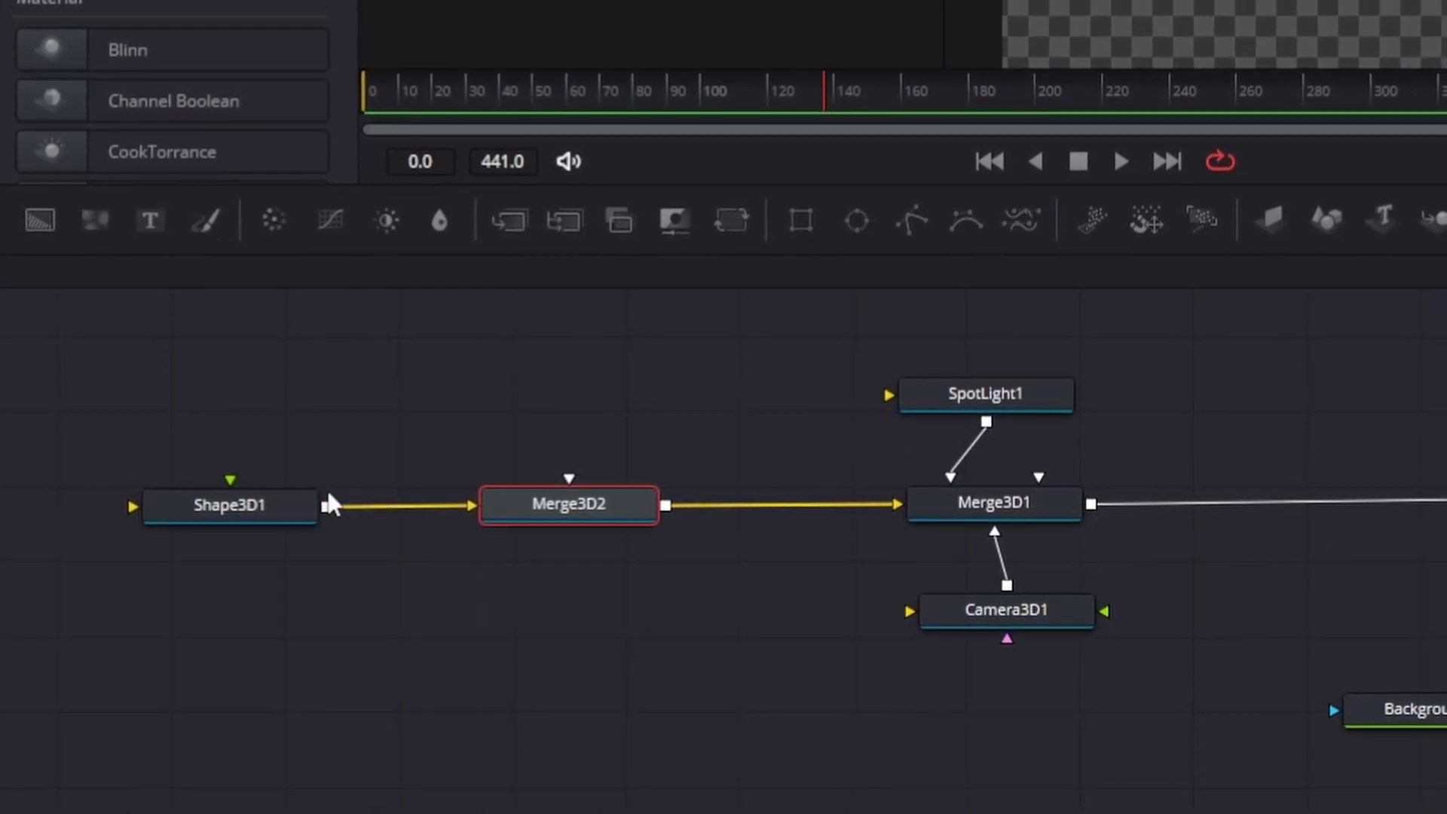
Set the shape type of Shape3D1 to Sphere
left_click(112, 573)
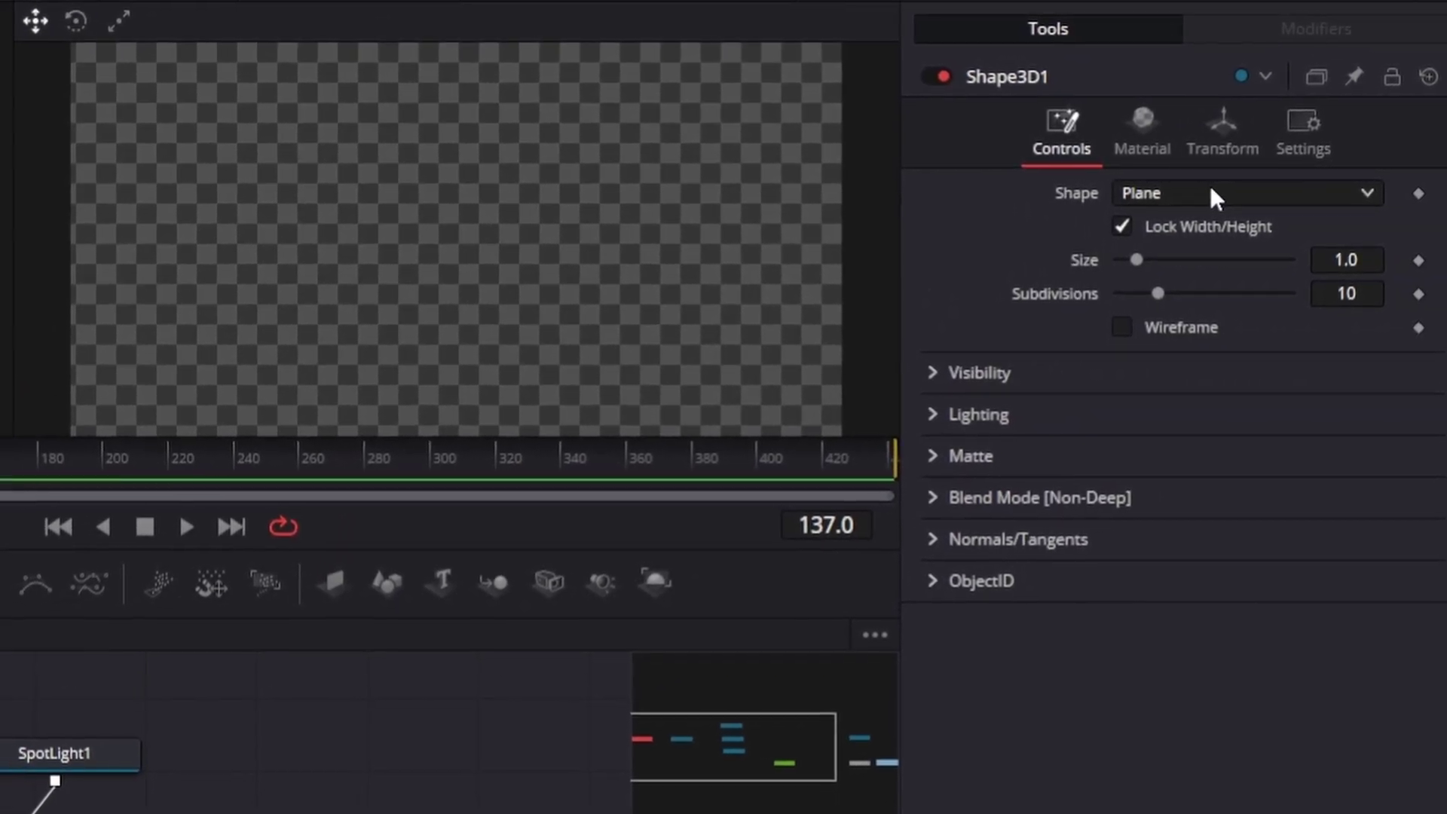
left_click(1216, 186)
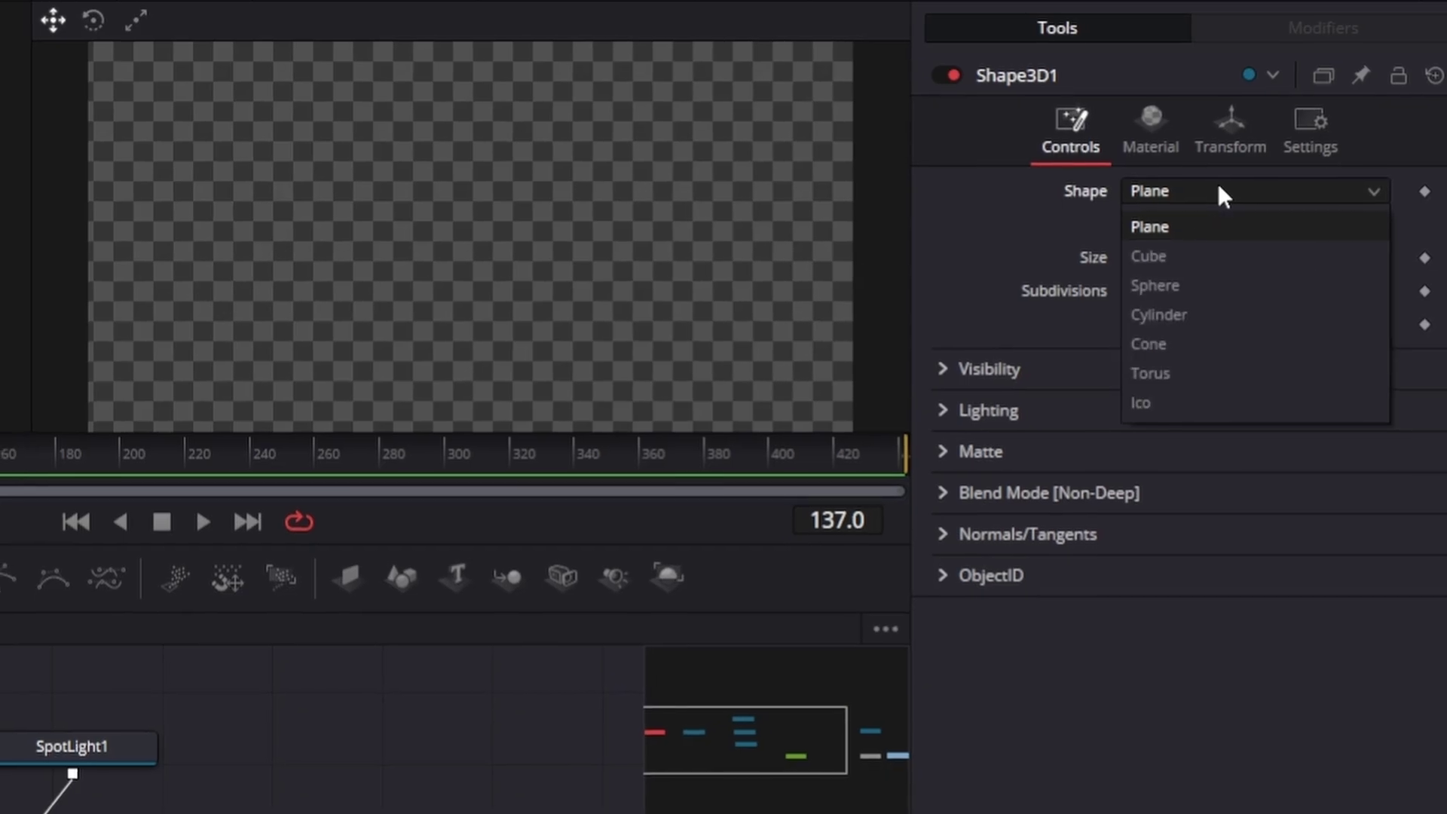
left_click(1225, 282)
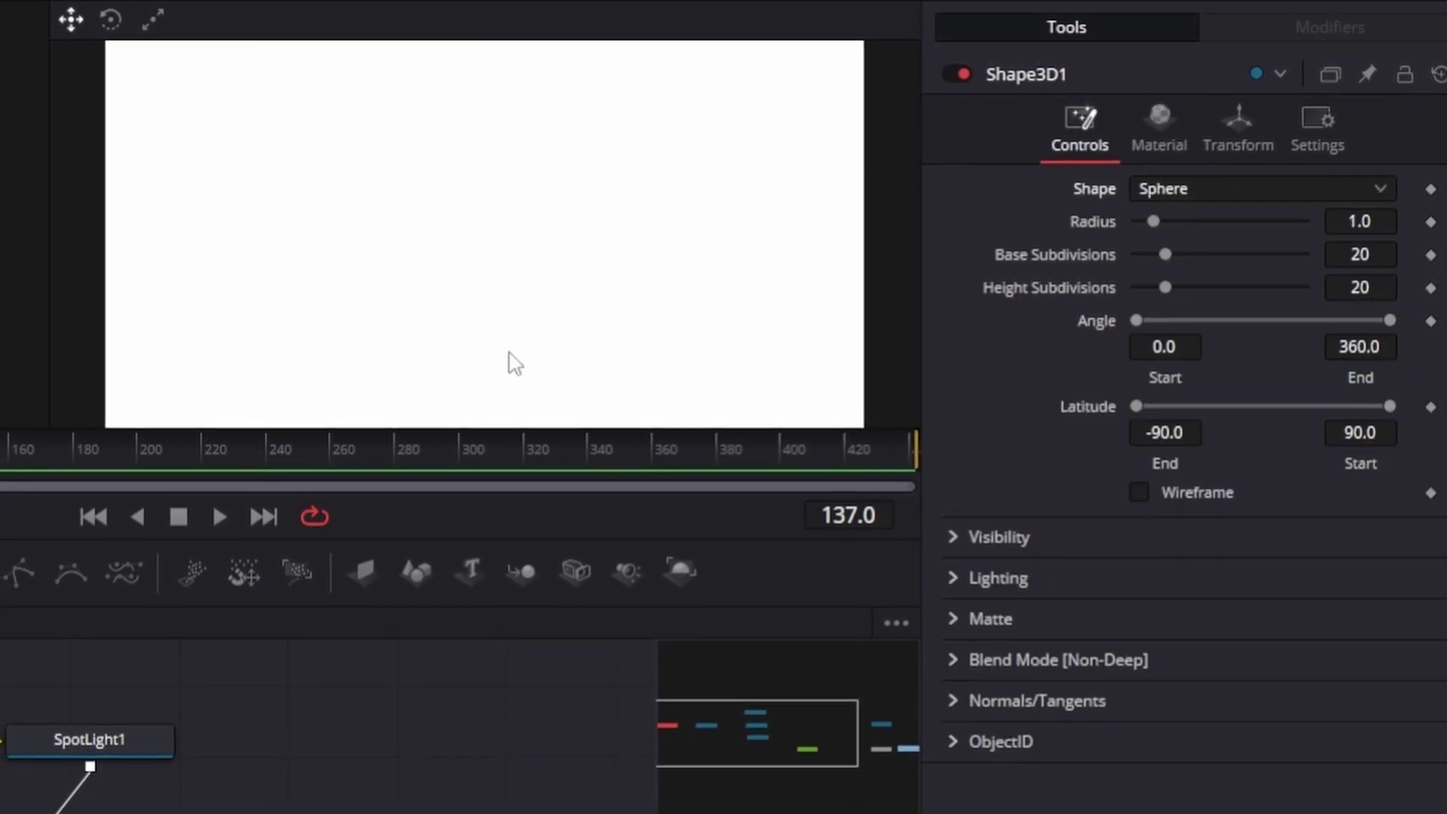
Show Camera3D1 in the first viewer and switch that viewer to the Top view
scroll(515, 298, "down", 5)
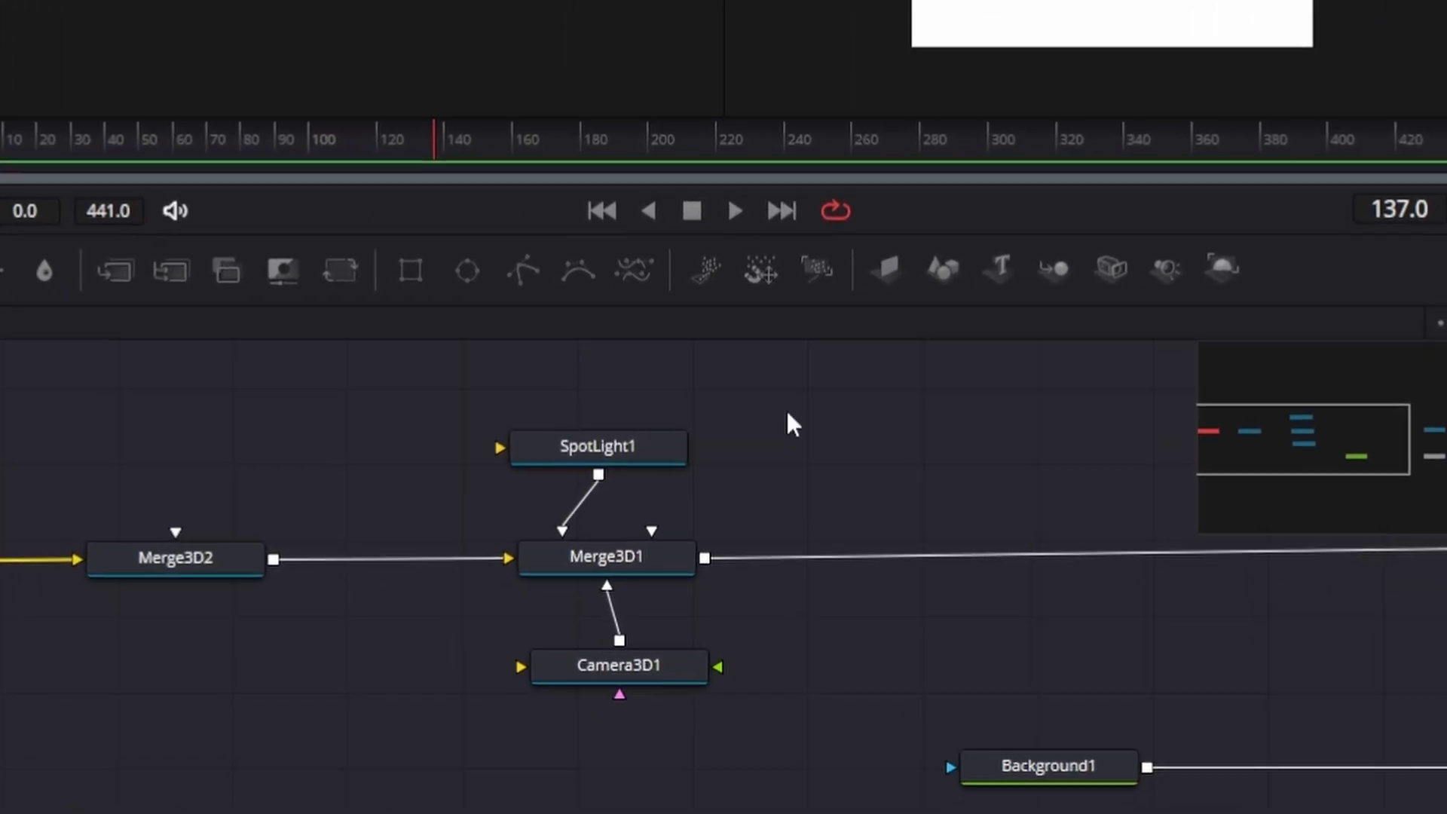
left_click(635, 604)
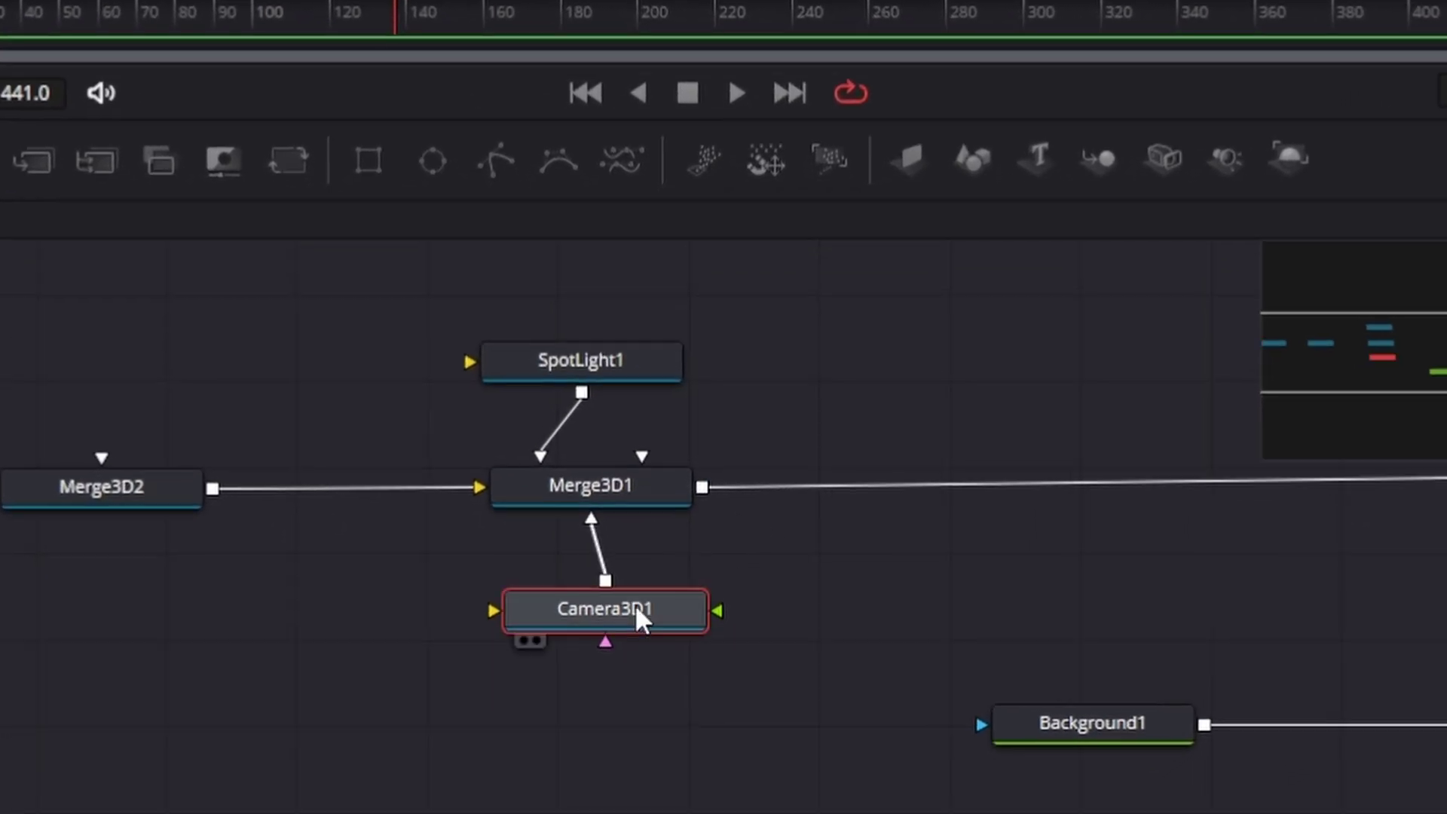
left_click(524, 640)
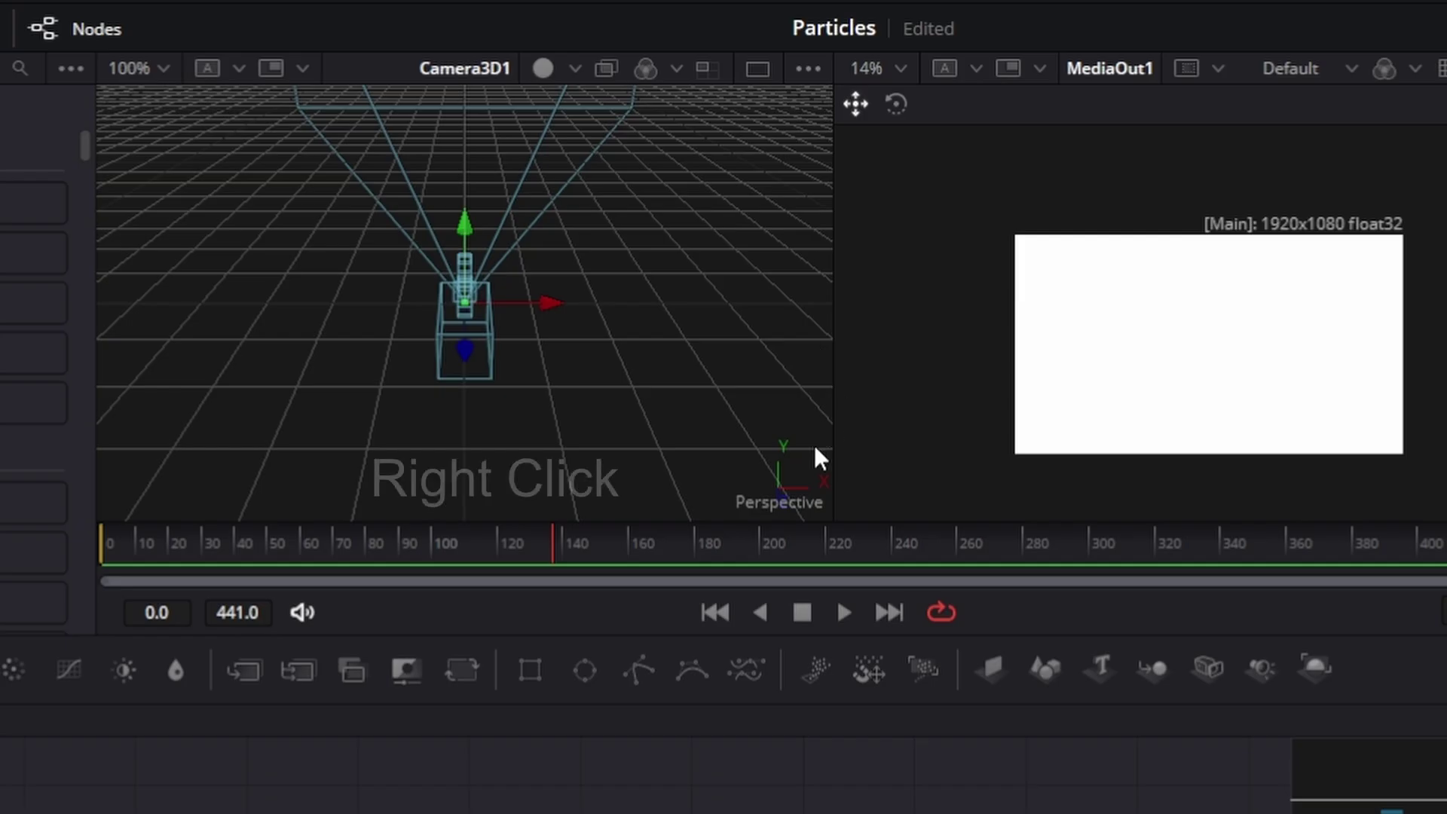
right_click(781, 485)
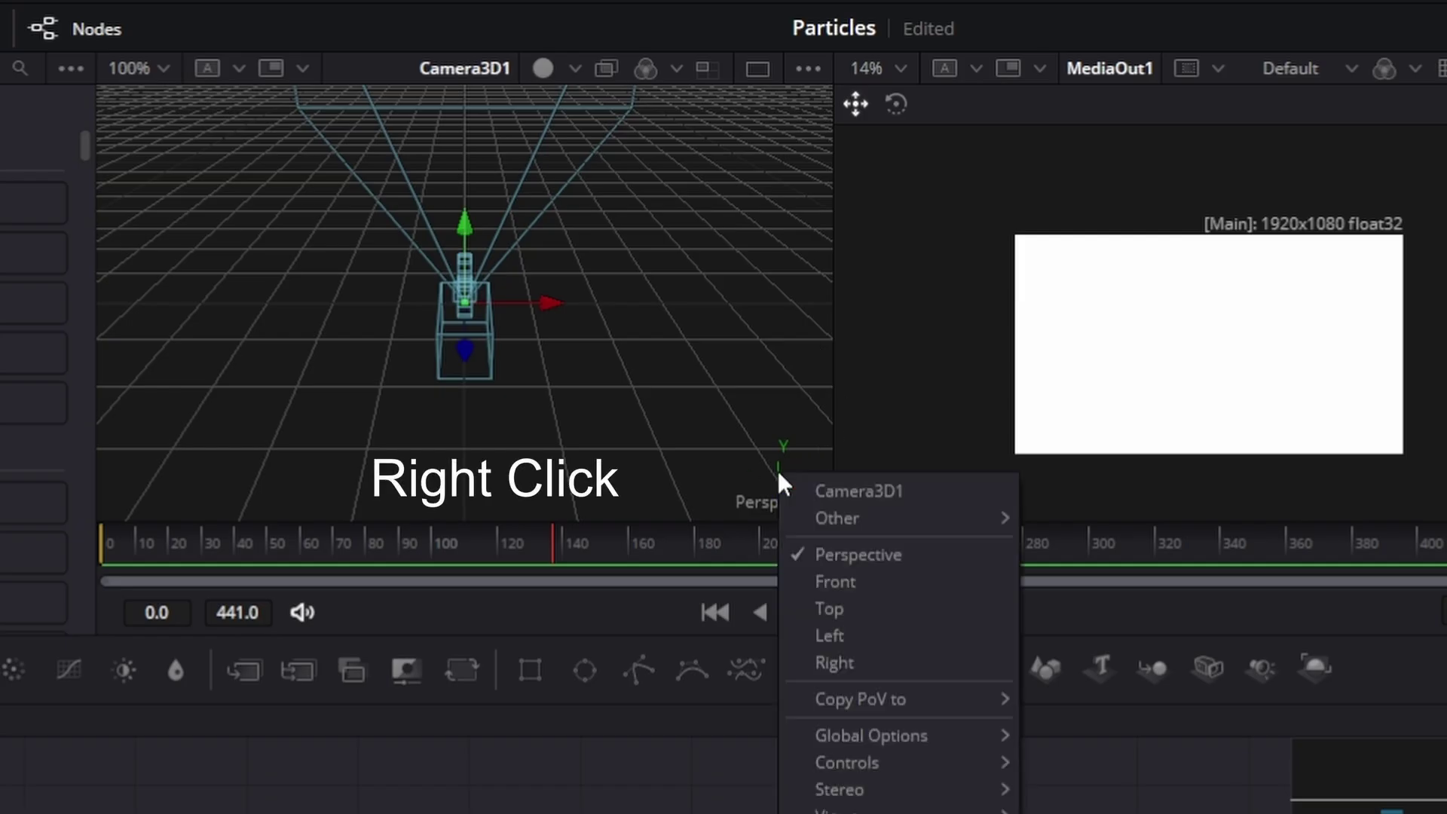
left_click(908, 611)
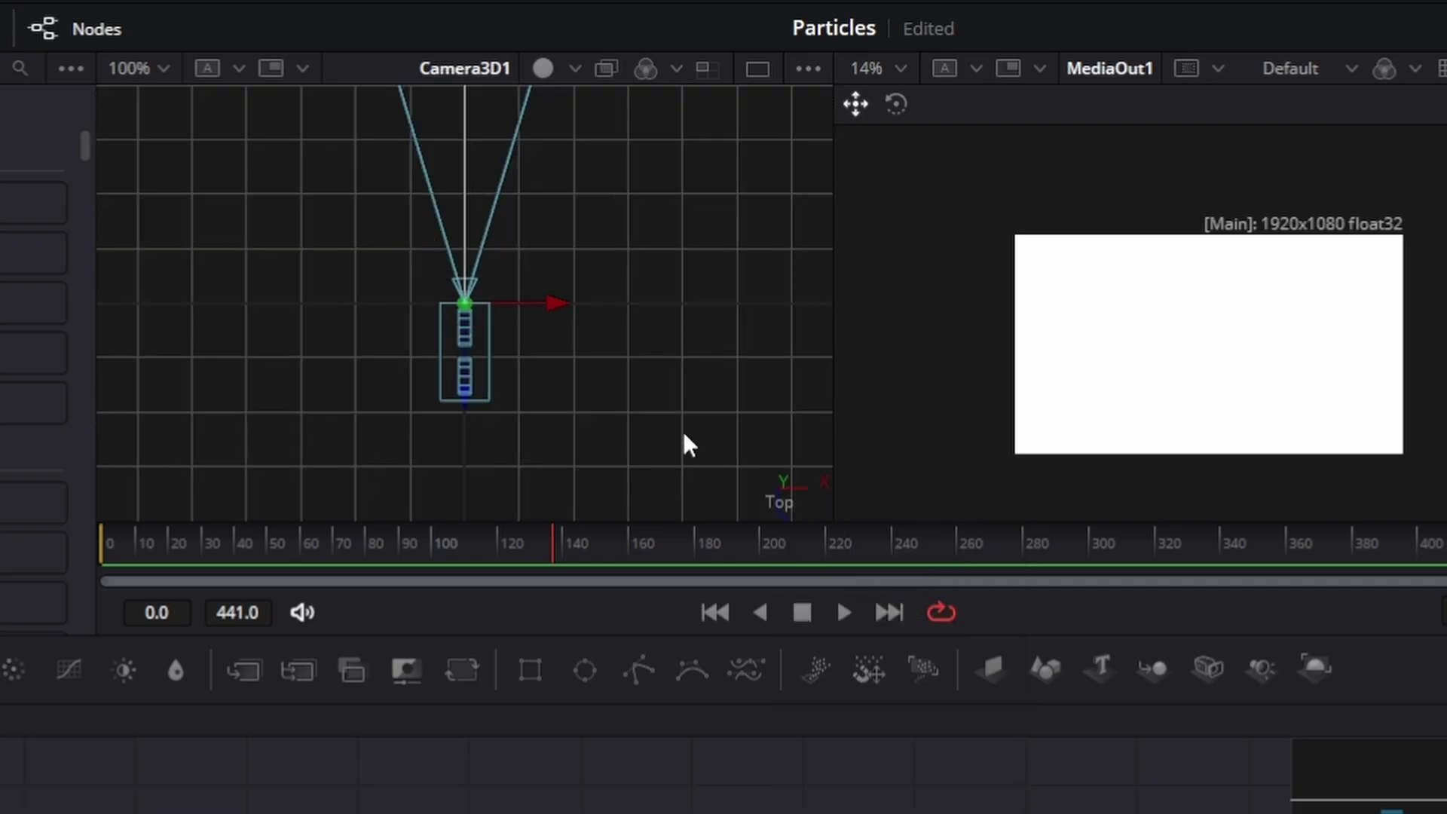
Pull the camera back along its Z axis in the top view until the sphere's outline fits the frame
scroll(685, 427, "down", 3)
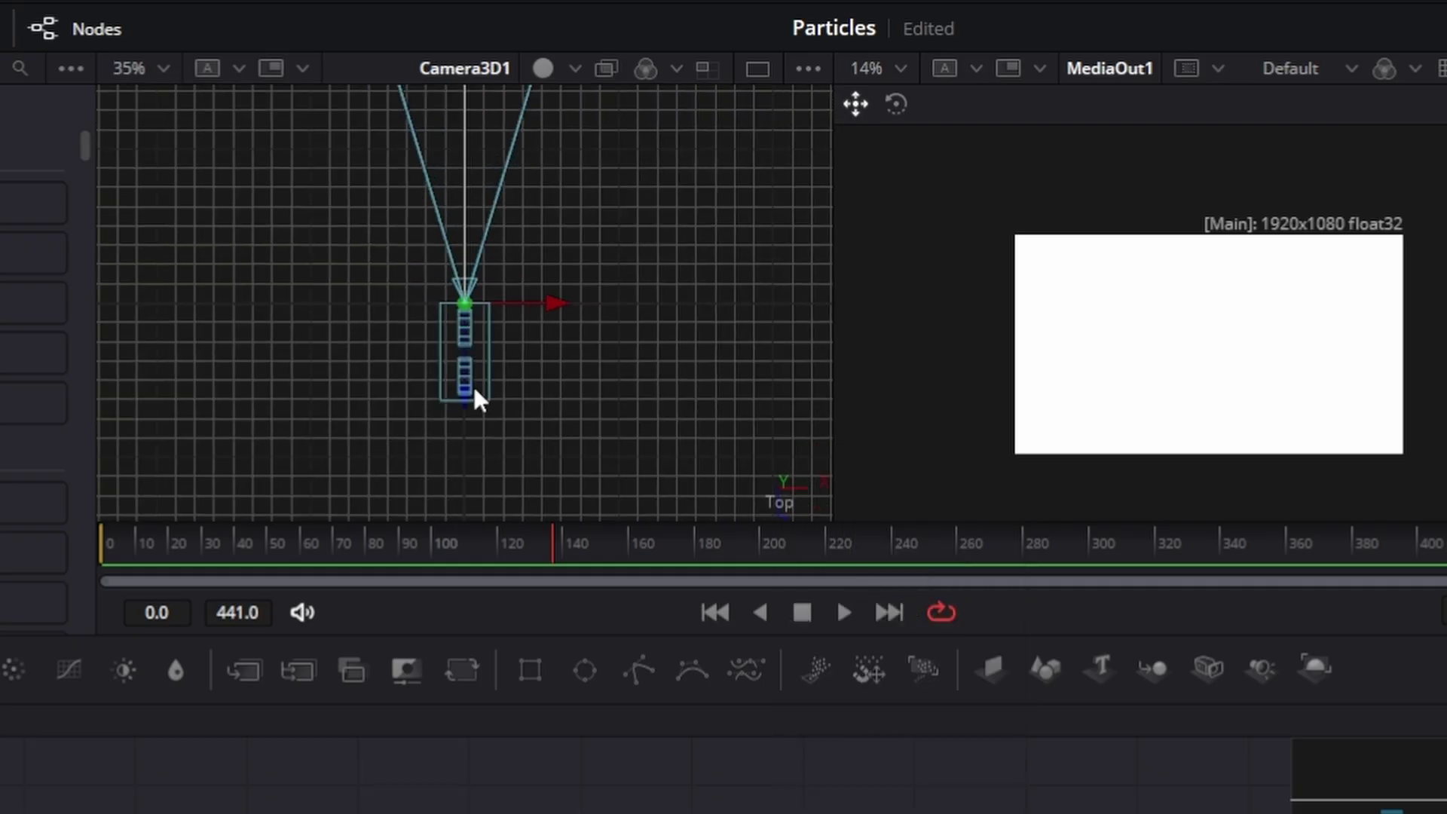
left_click_drag(464, 395, 348, 488)
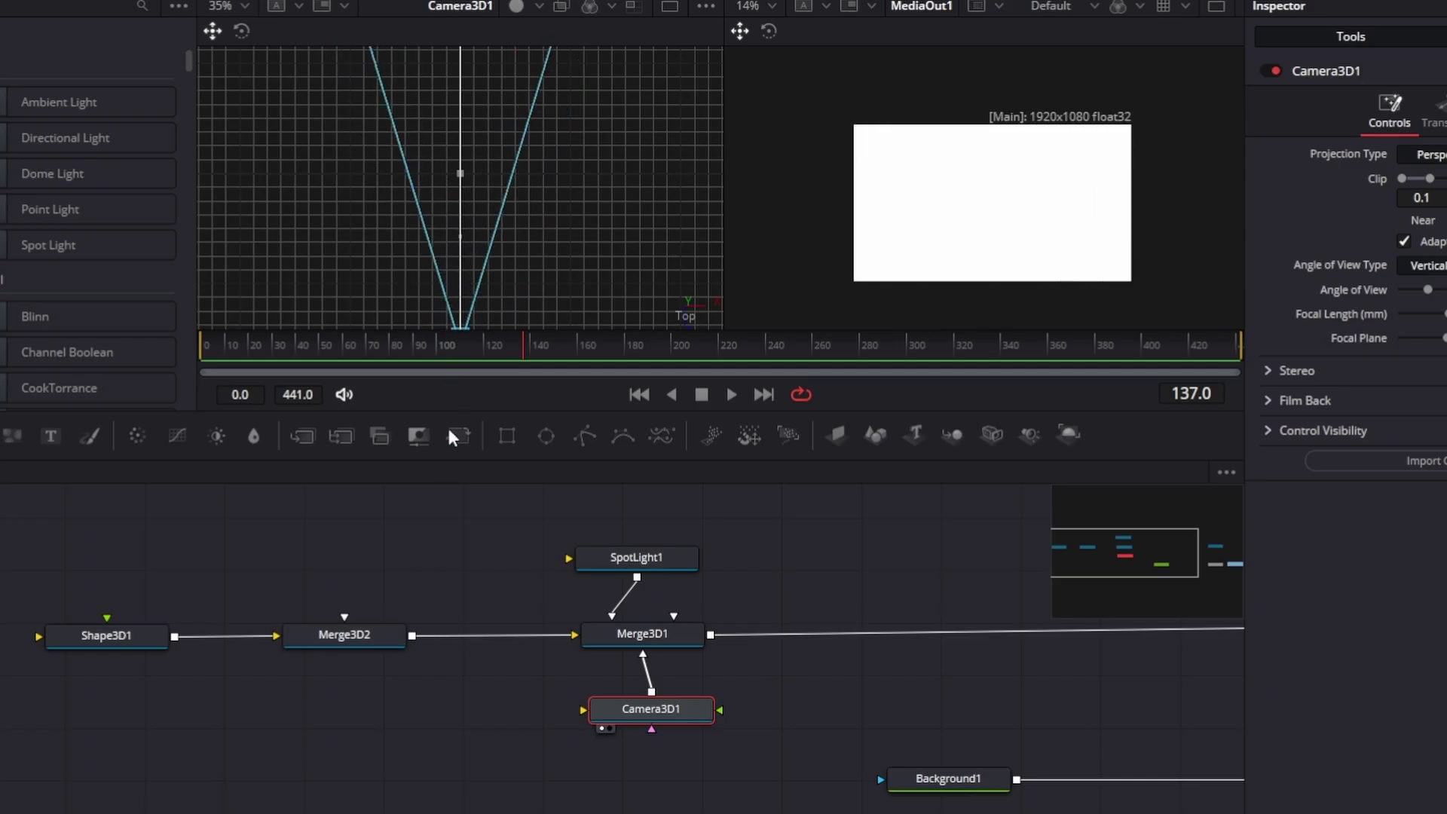
left_click_drag(448, 430, 441, 685)
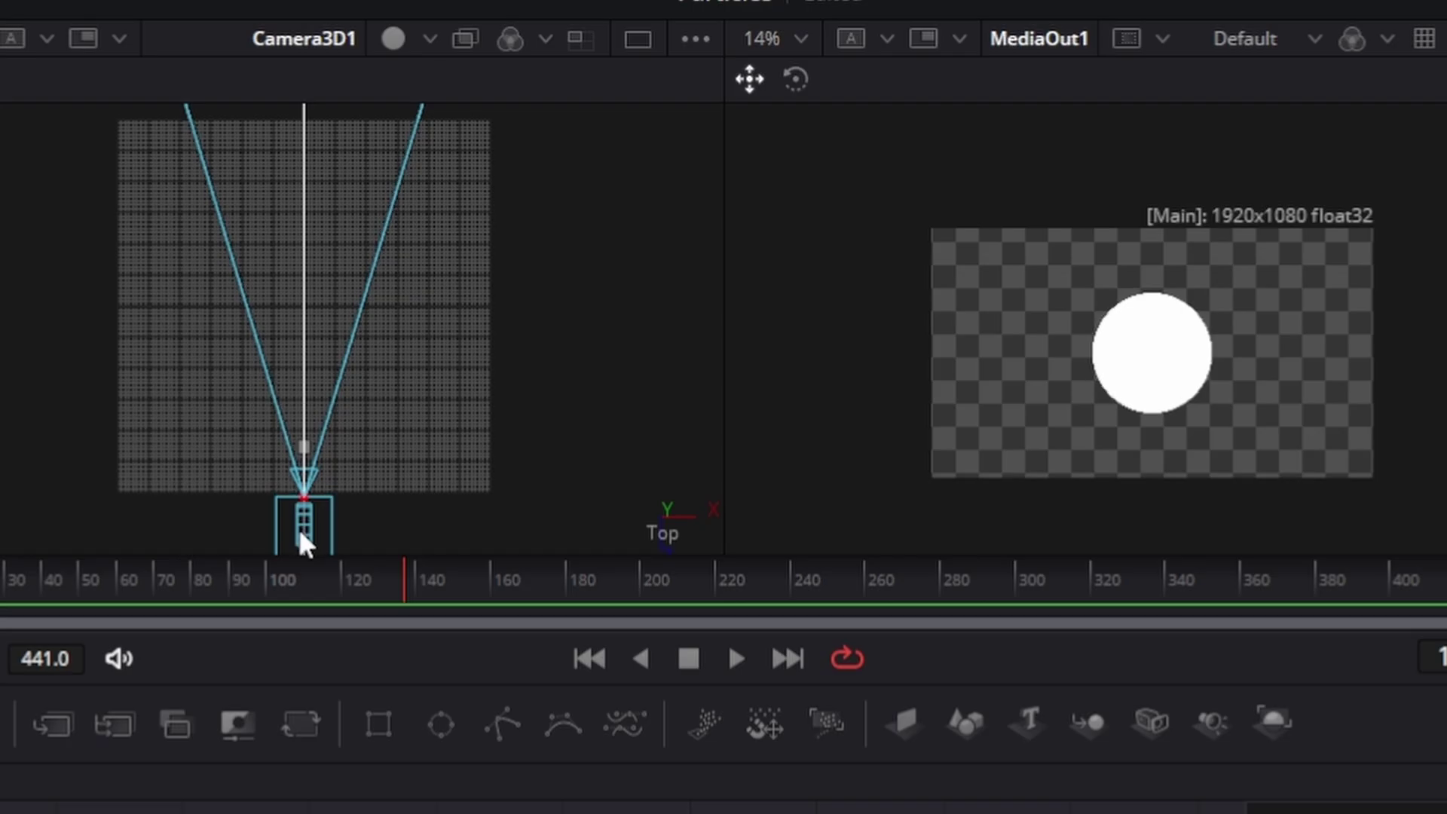
left_click_drag(300, 530, 299, 535)
left_click(299, 537)
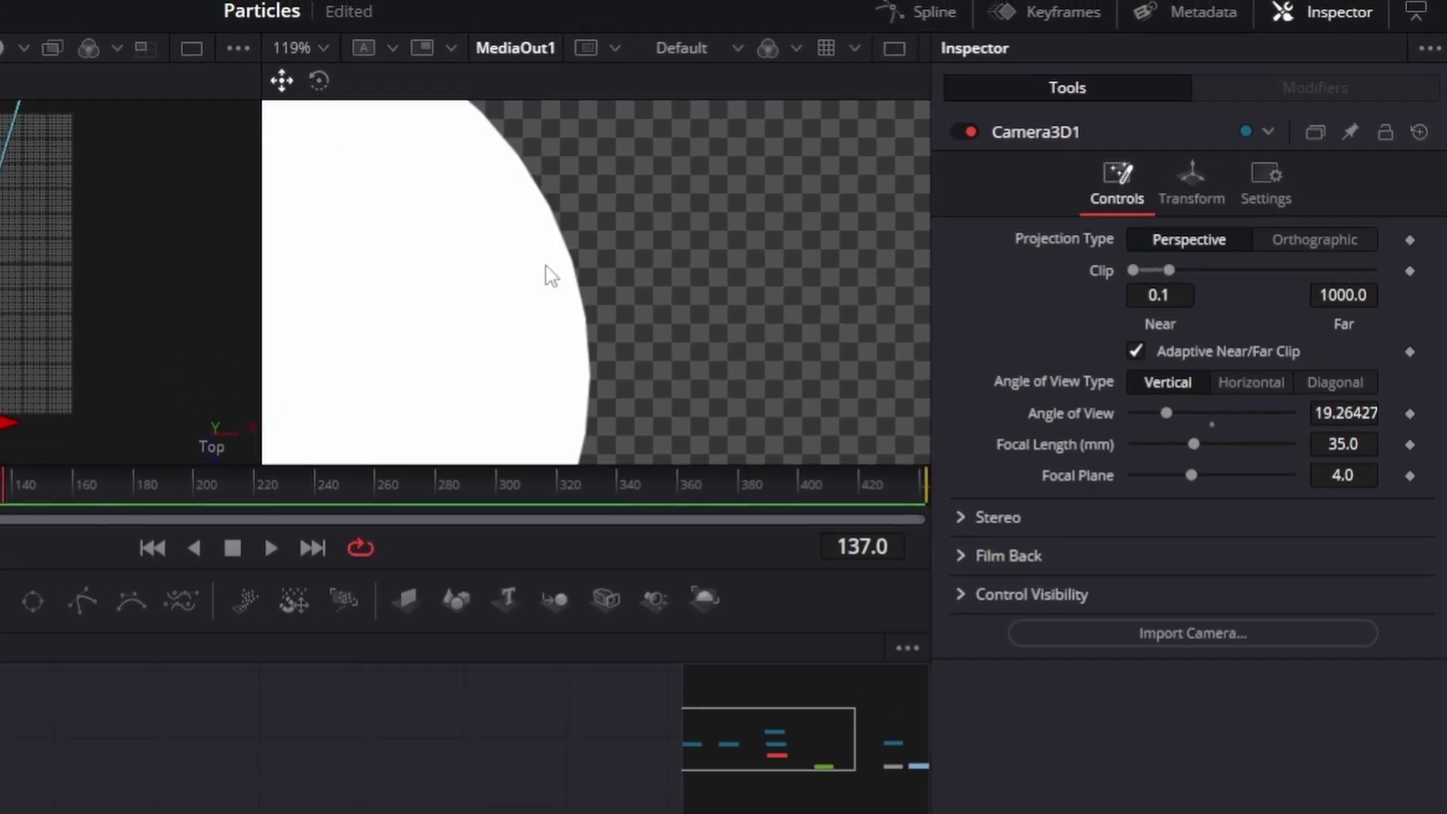
Smooth the sphere's edge by setting Base Subdivisions to 53 and raising Height Subdivisions
scroll(546, 266, "up", 5)
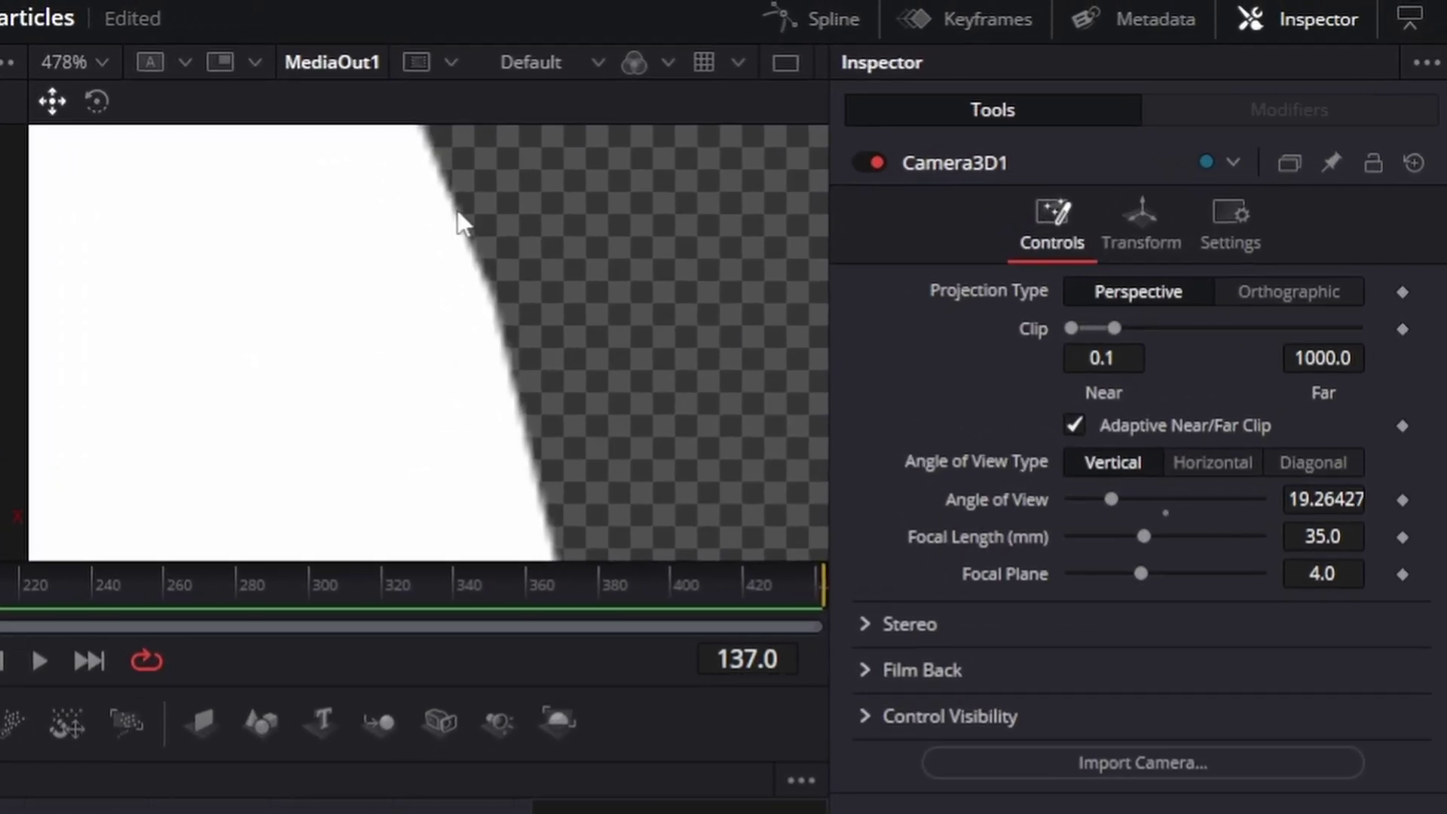
scroll(533, 314, "down", 5)
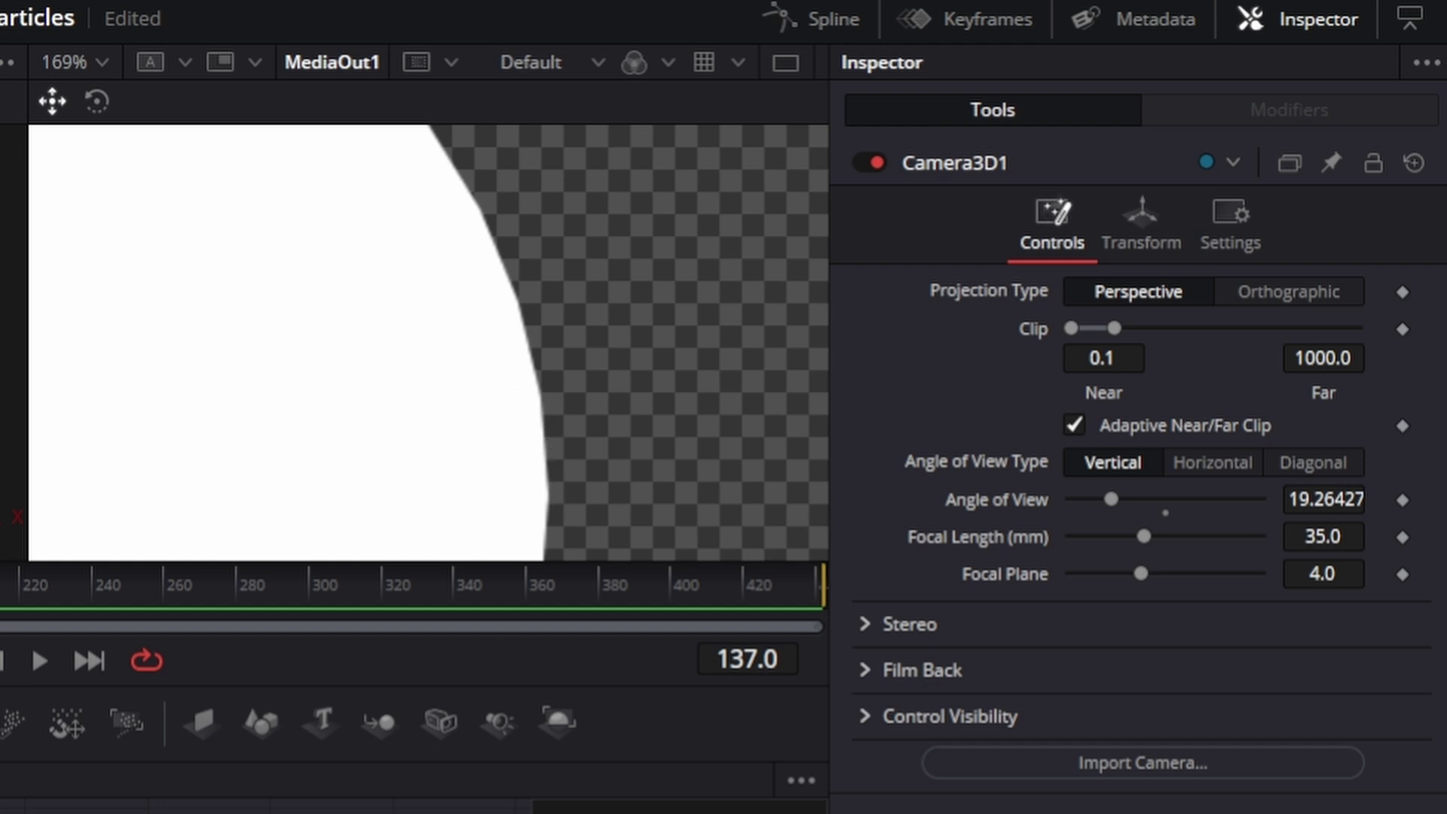
left_click(482, 774)
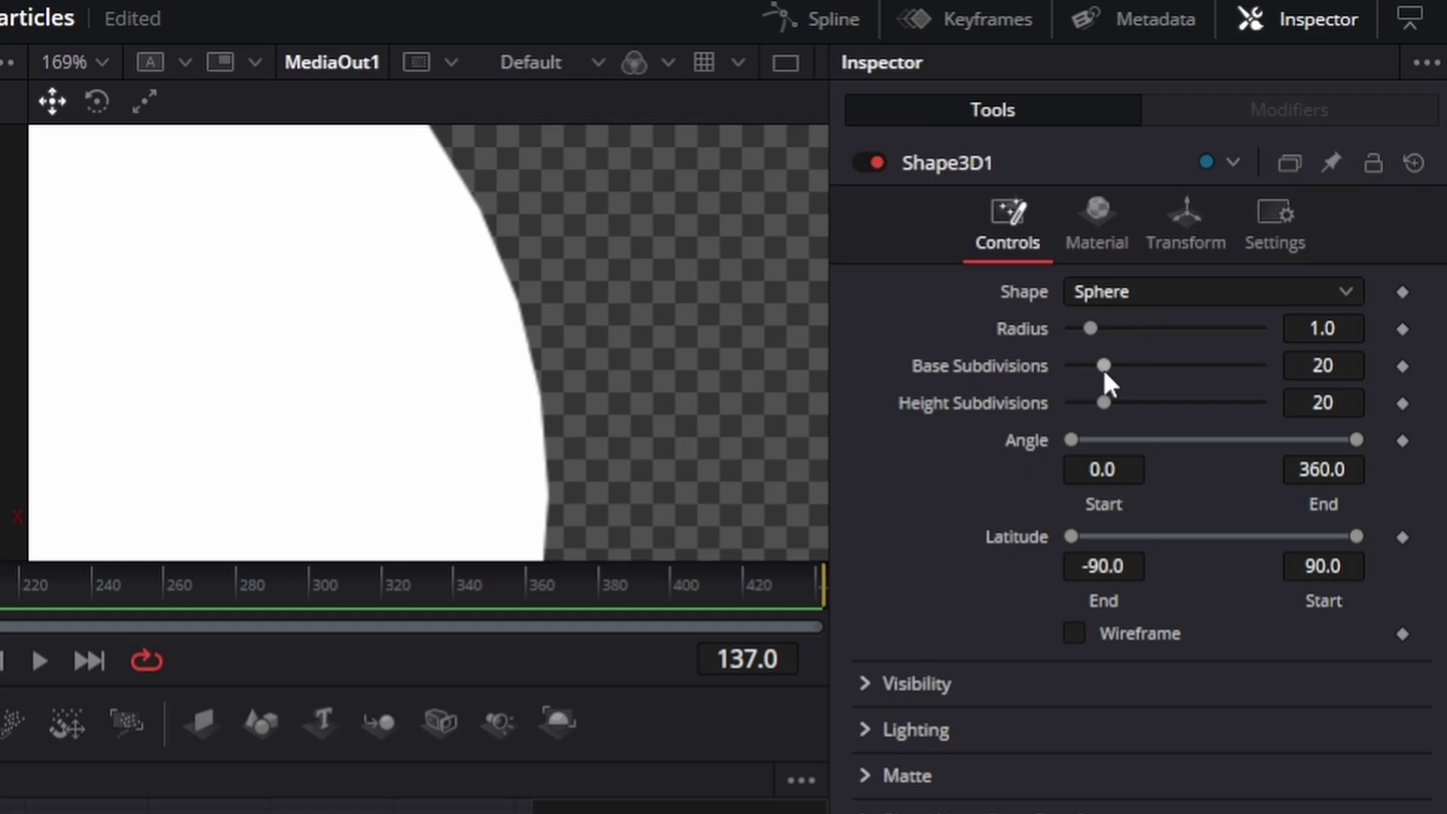
left_click_drag(1105, 371, 1169, 369)
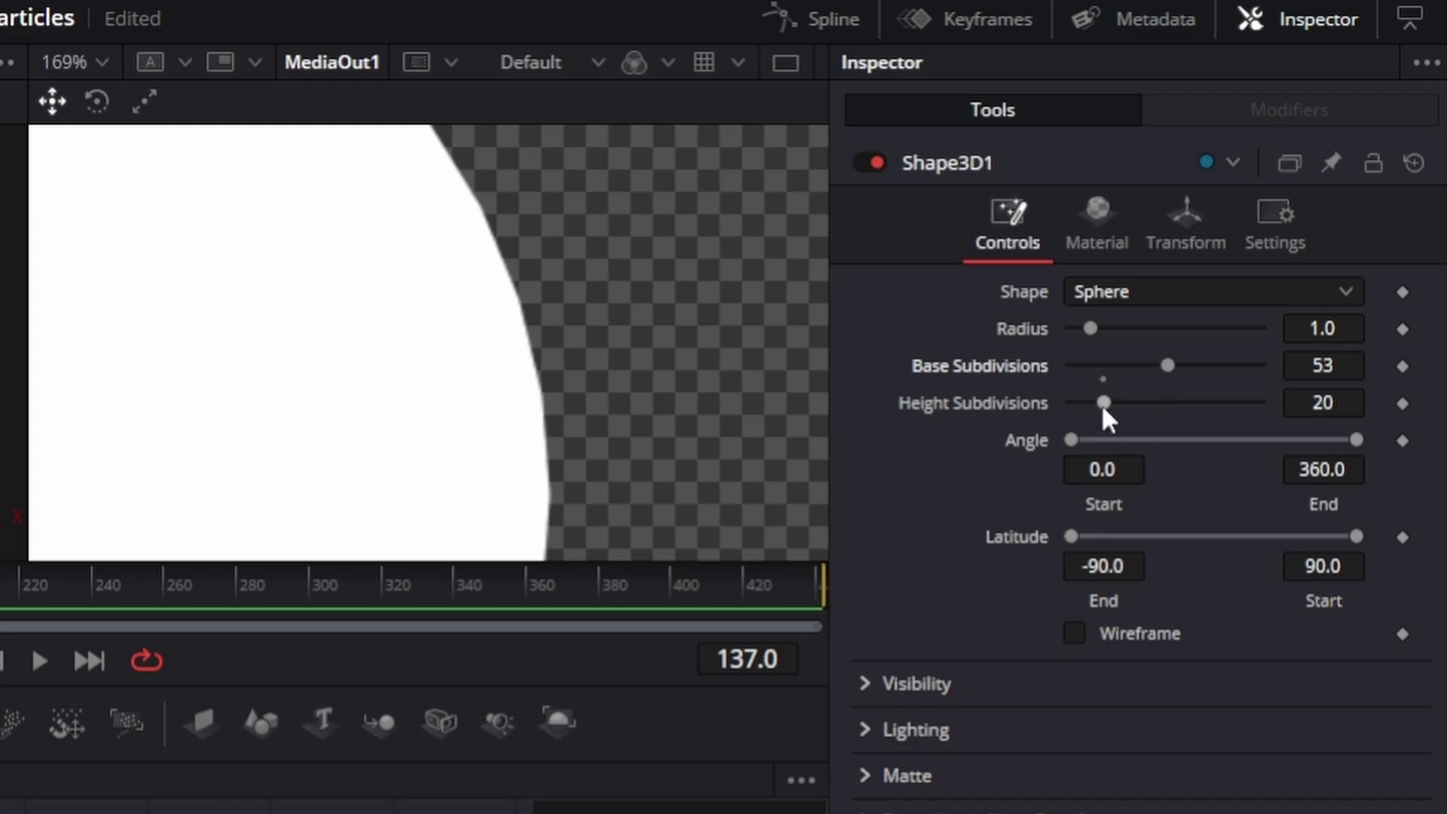
left_click_drag(1103, 404, 1190, 404)
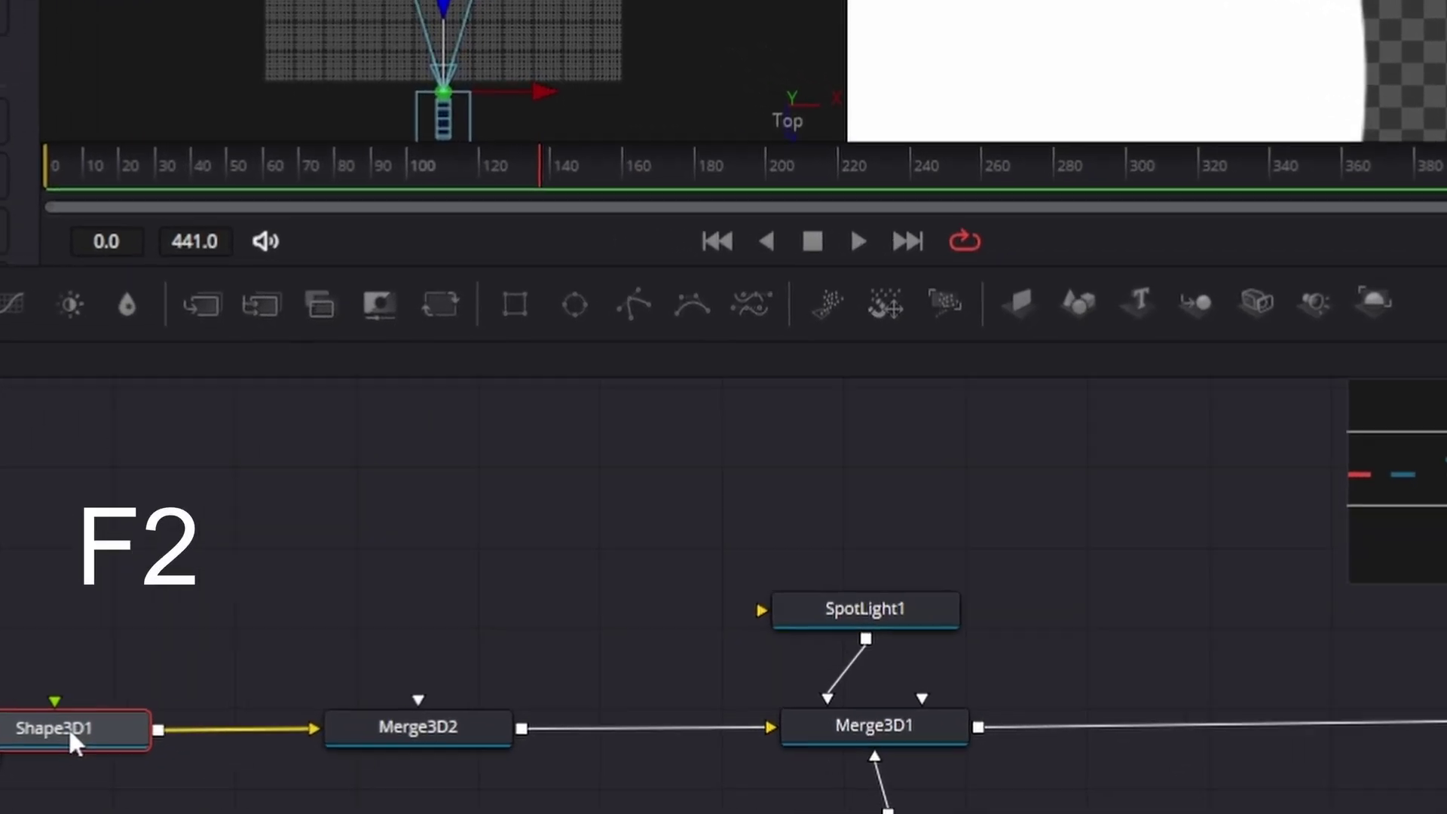
Rename the Shape3D1 node as Sphere
key("F2")
key("BackSpace")
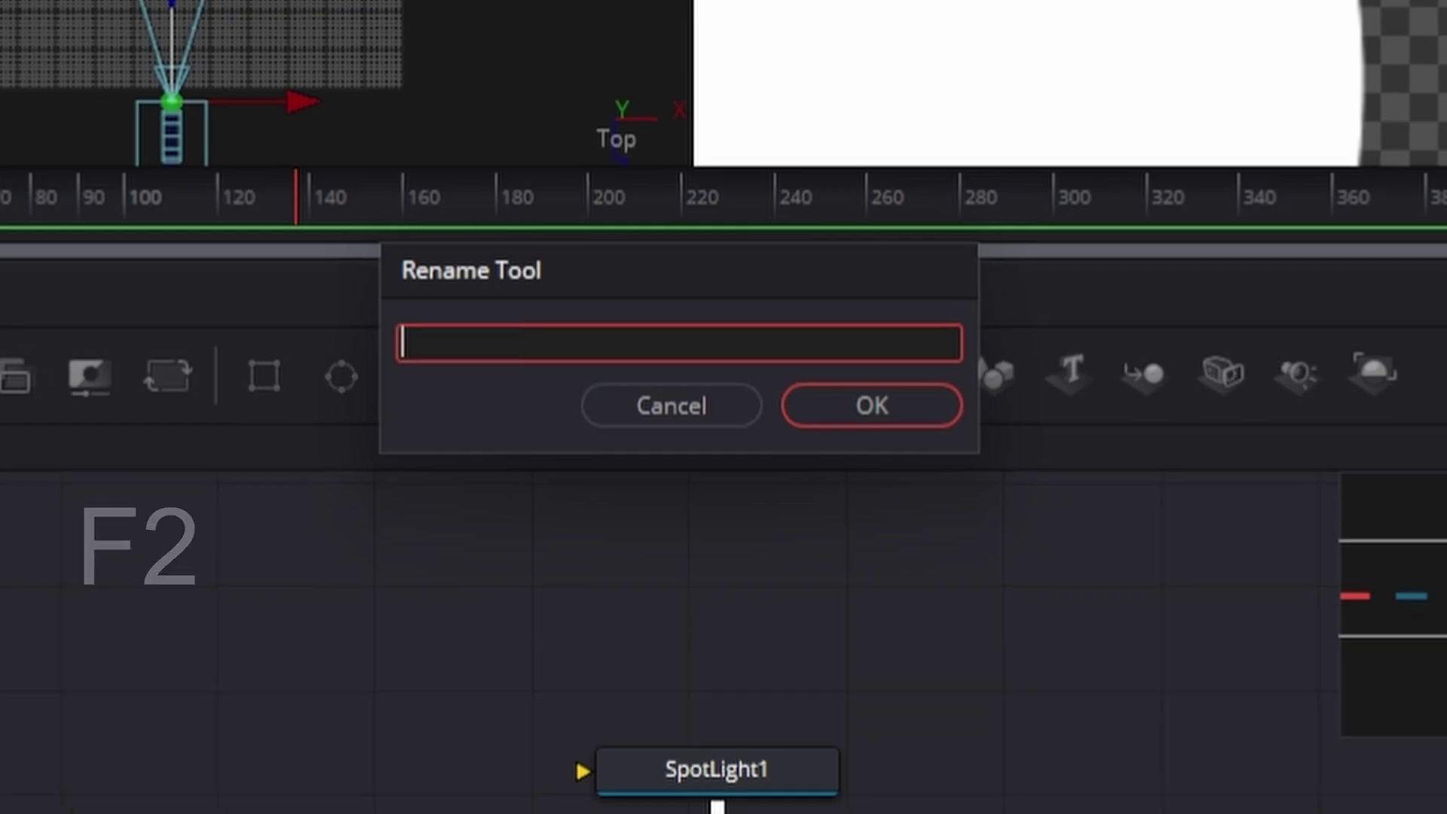
type("Sphere")
key("Return")
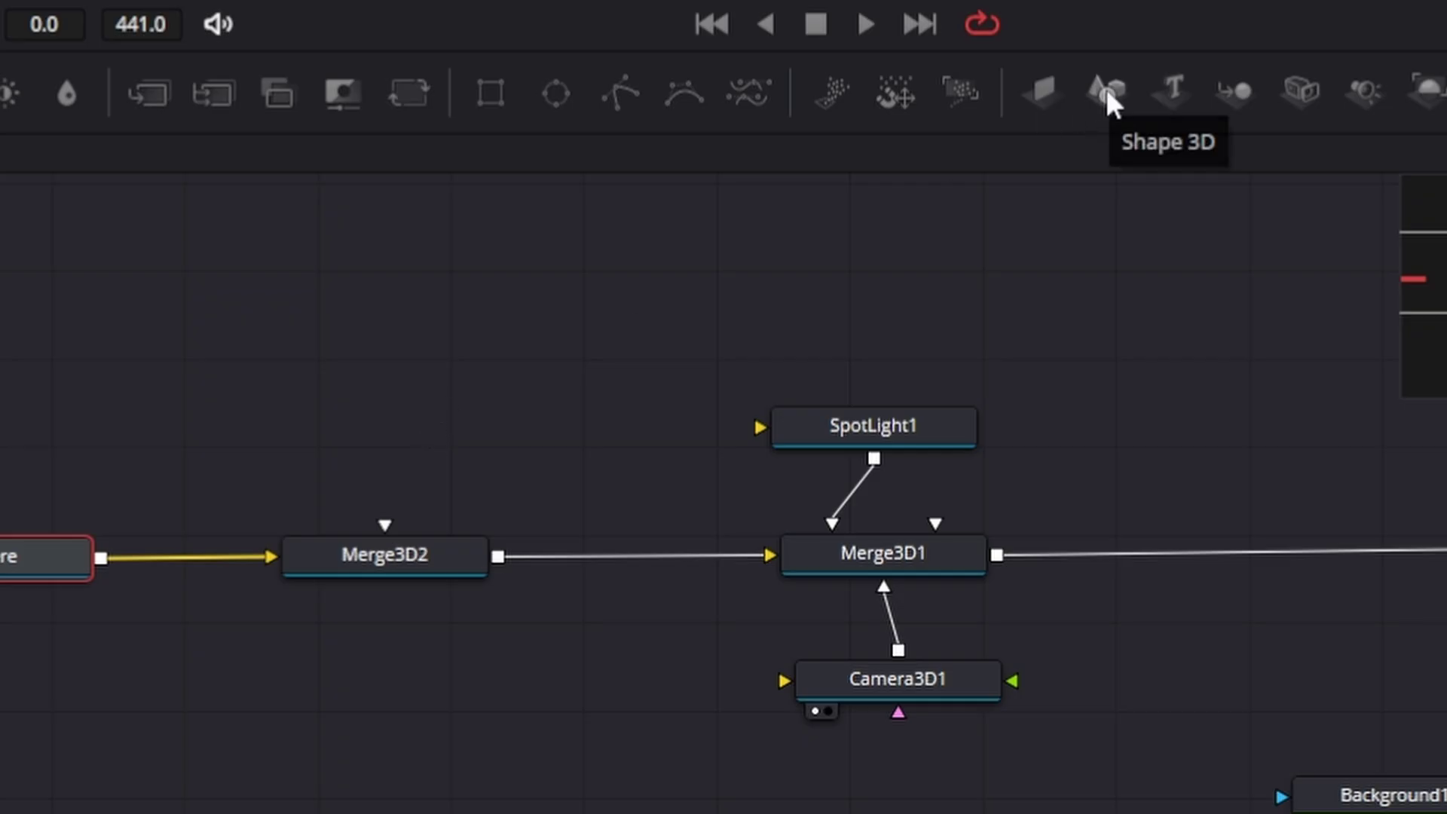
Add another Shape 3D node above Merge3D2 and connect its output to that merge
left_click_drag(1106, 89, 370, 374)
left_click_drag(537, 374, 558, 340)
left_click_drag(670, 342, 597, 551)
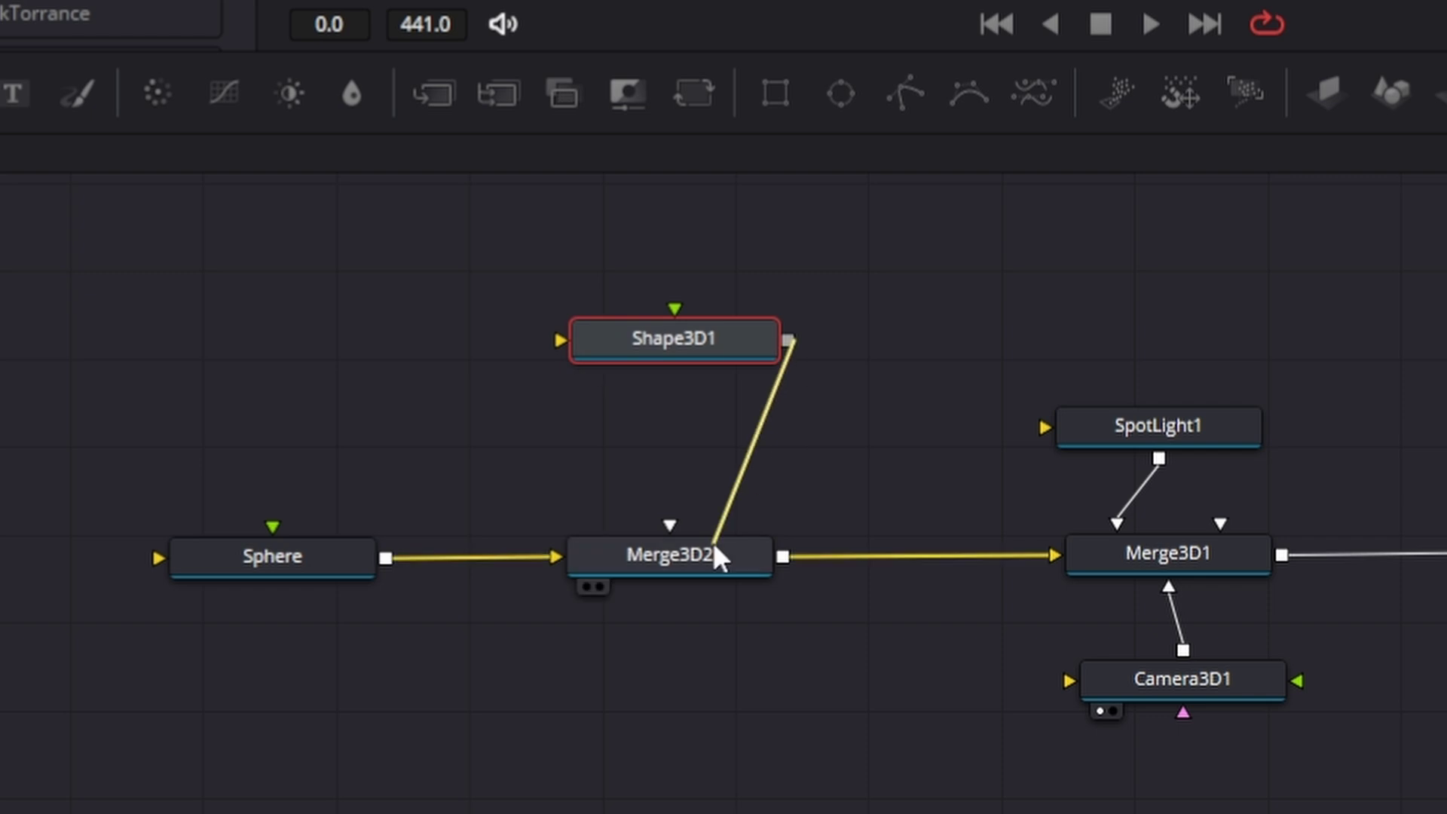
left_click_drag(714, 550, 714, 551)
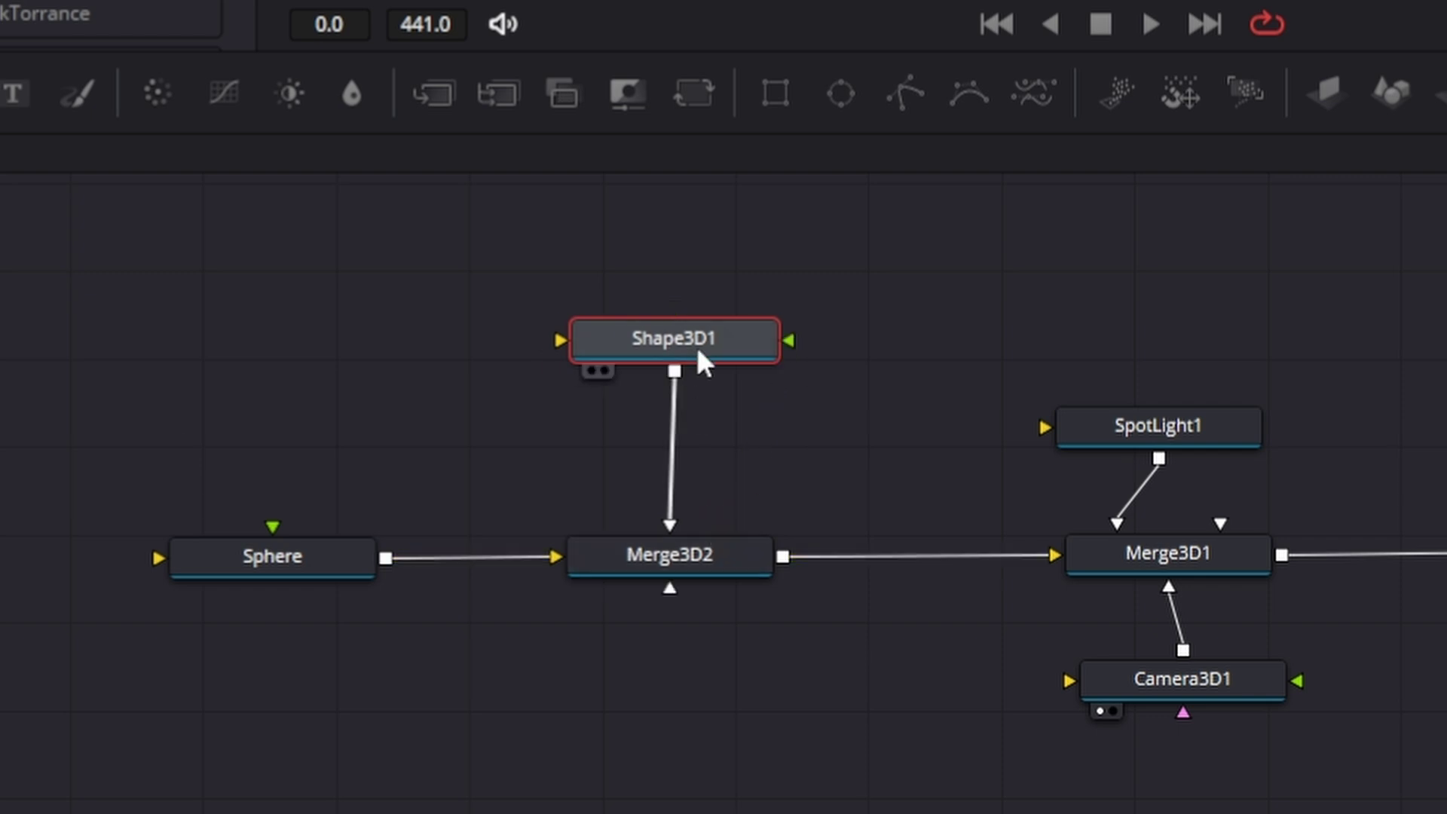
Rename the Shape3D1 node as petal
key("F2")
mouse_move(701, 355)
left_mouse_down()
mouse_move(717, 361)
mouse_move(701, 356)
left_mouse_up()
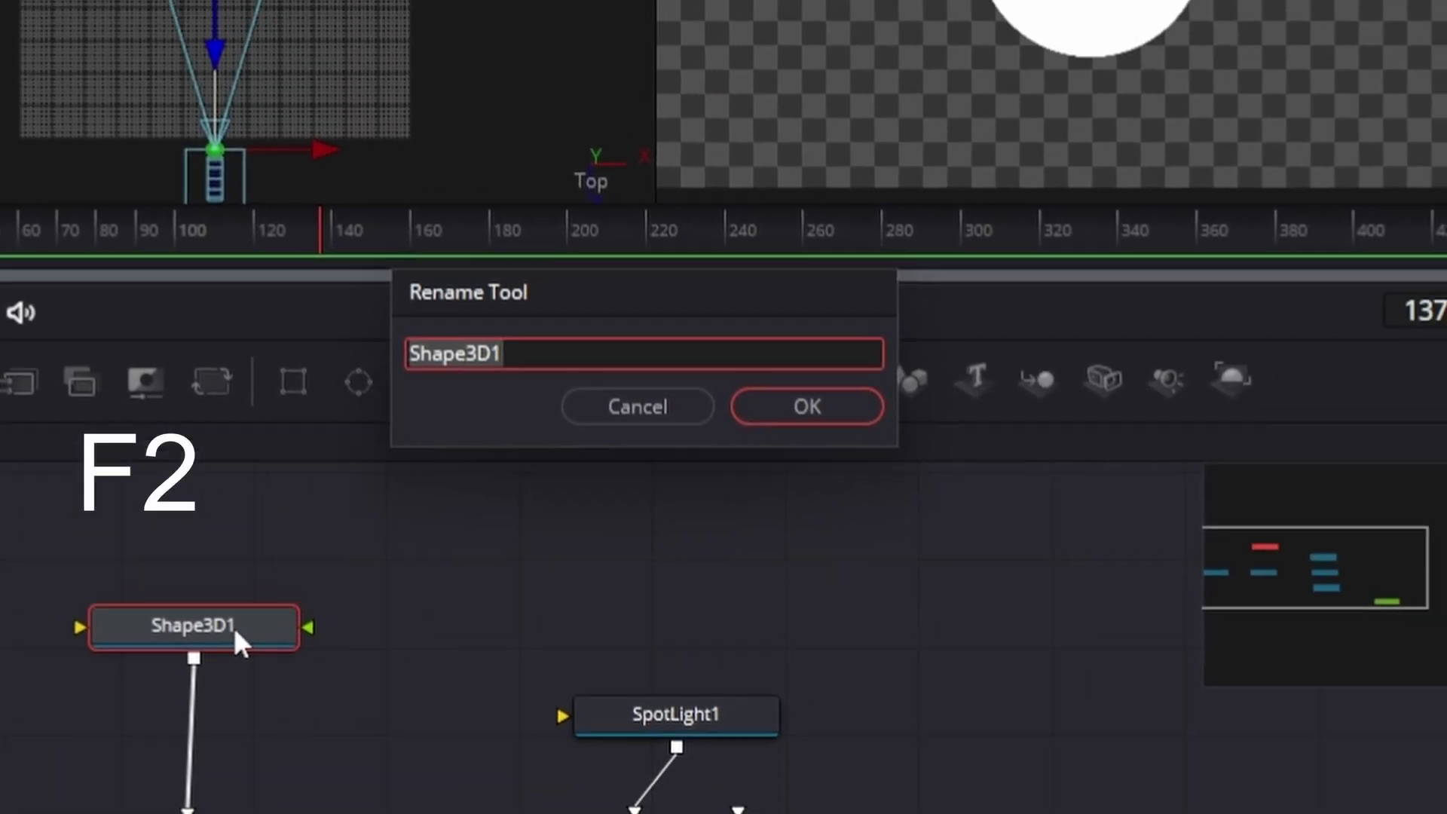
key("BackSpace")
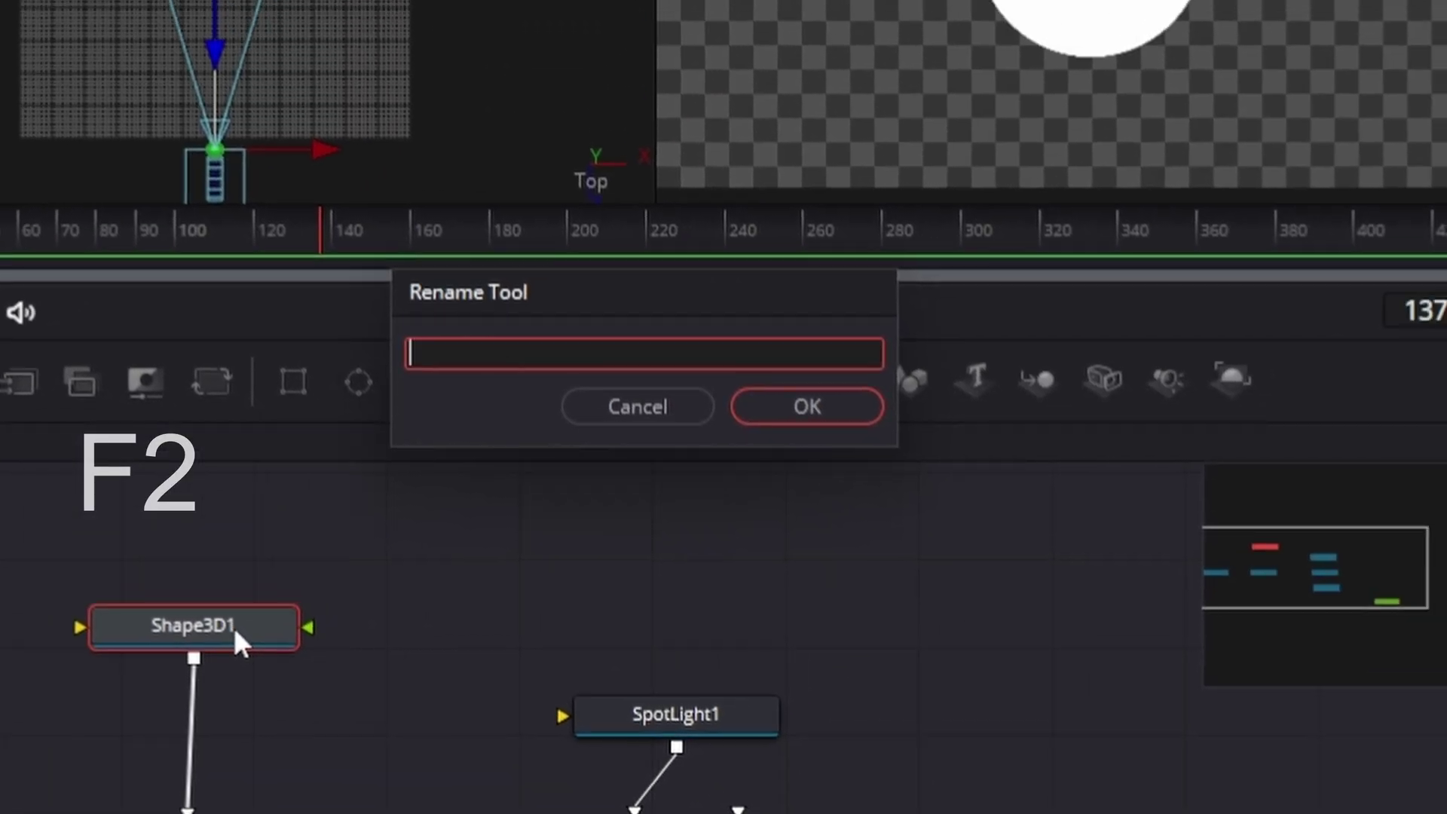
type("petal")
key("Return")
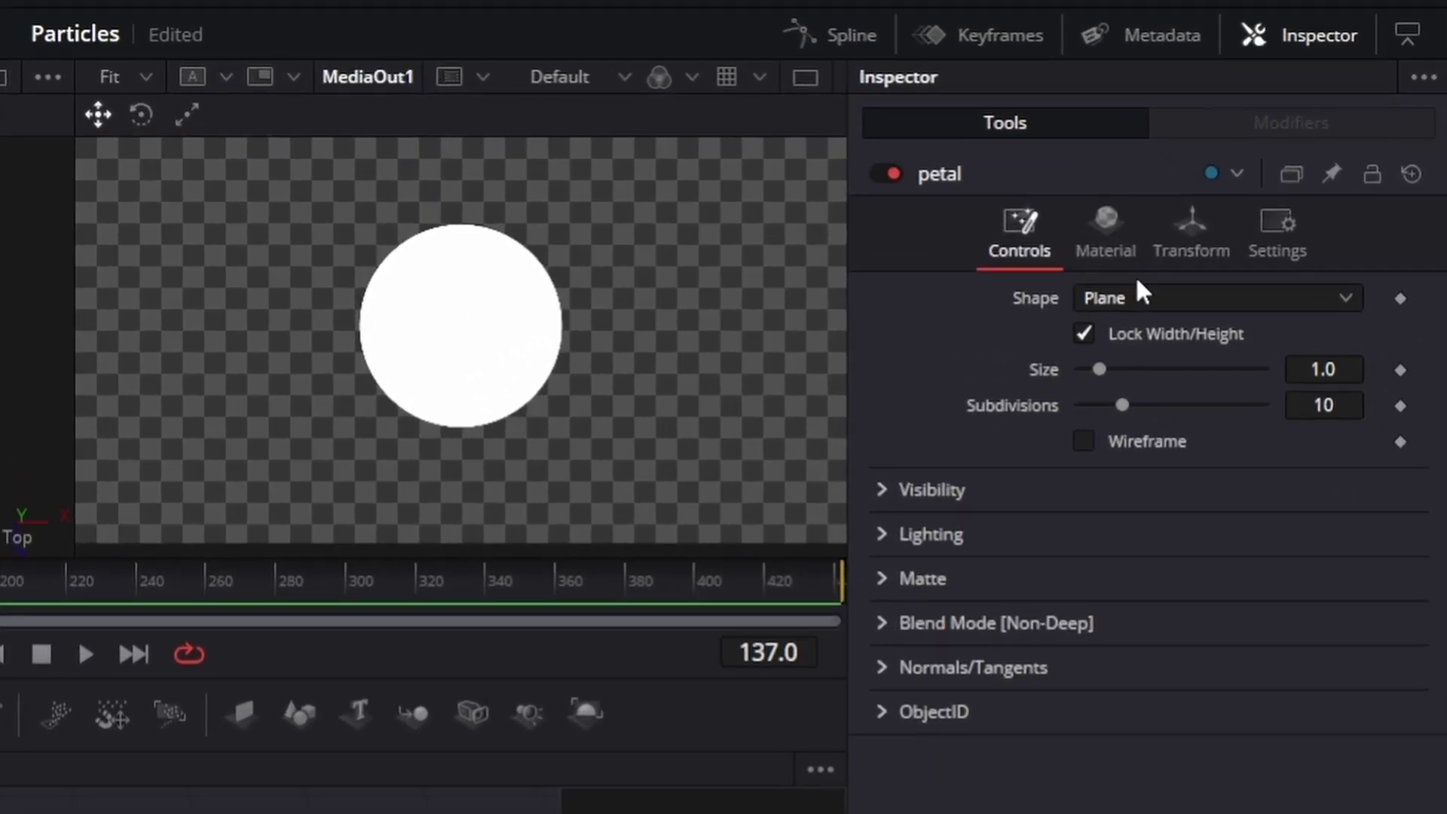
Change the petal node's shape to Cylinder
left_click(1150, 298)
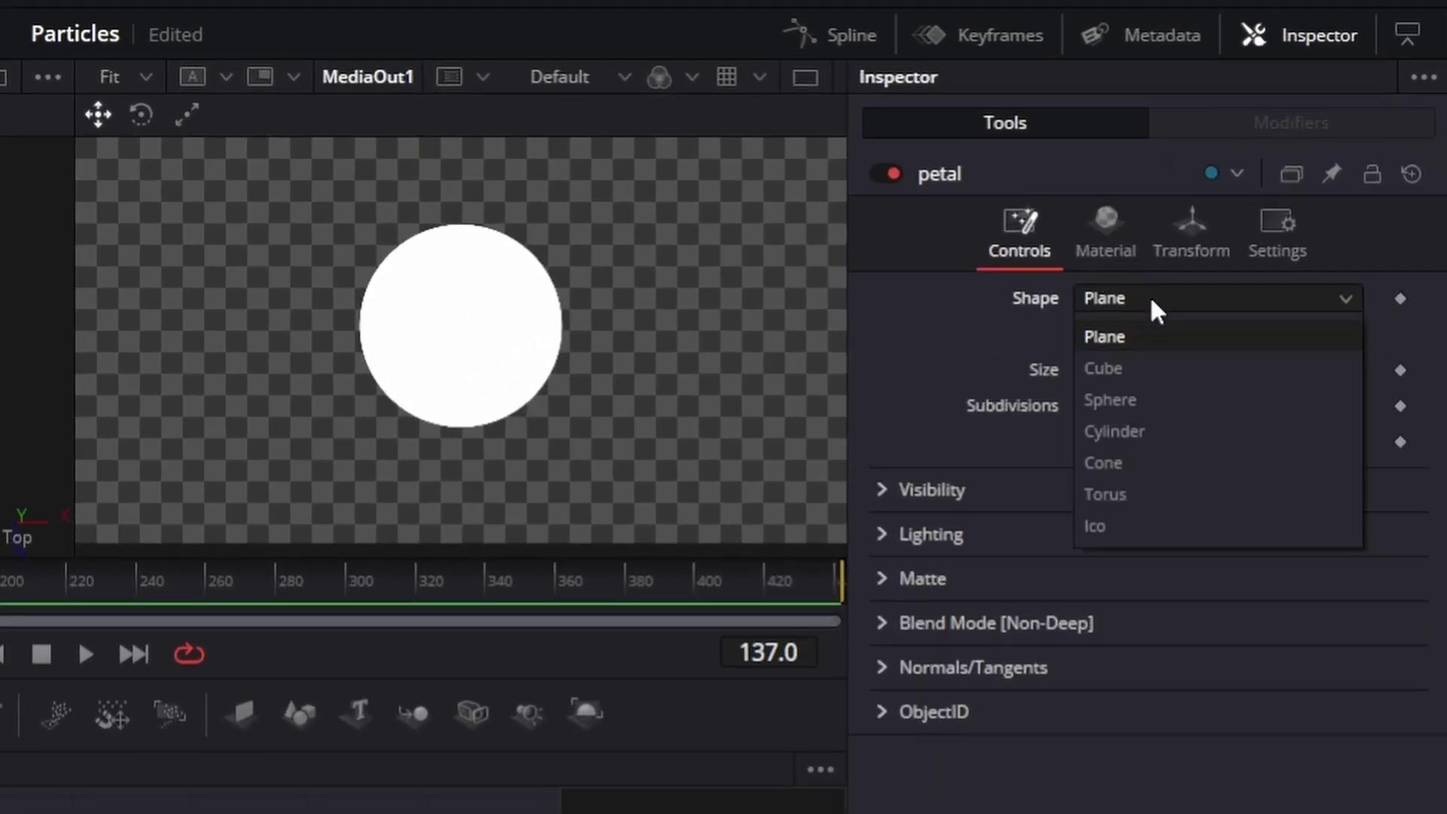
left_click(1176, 427)
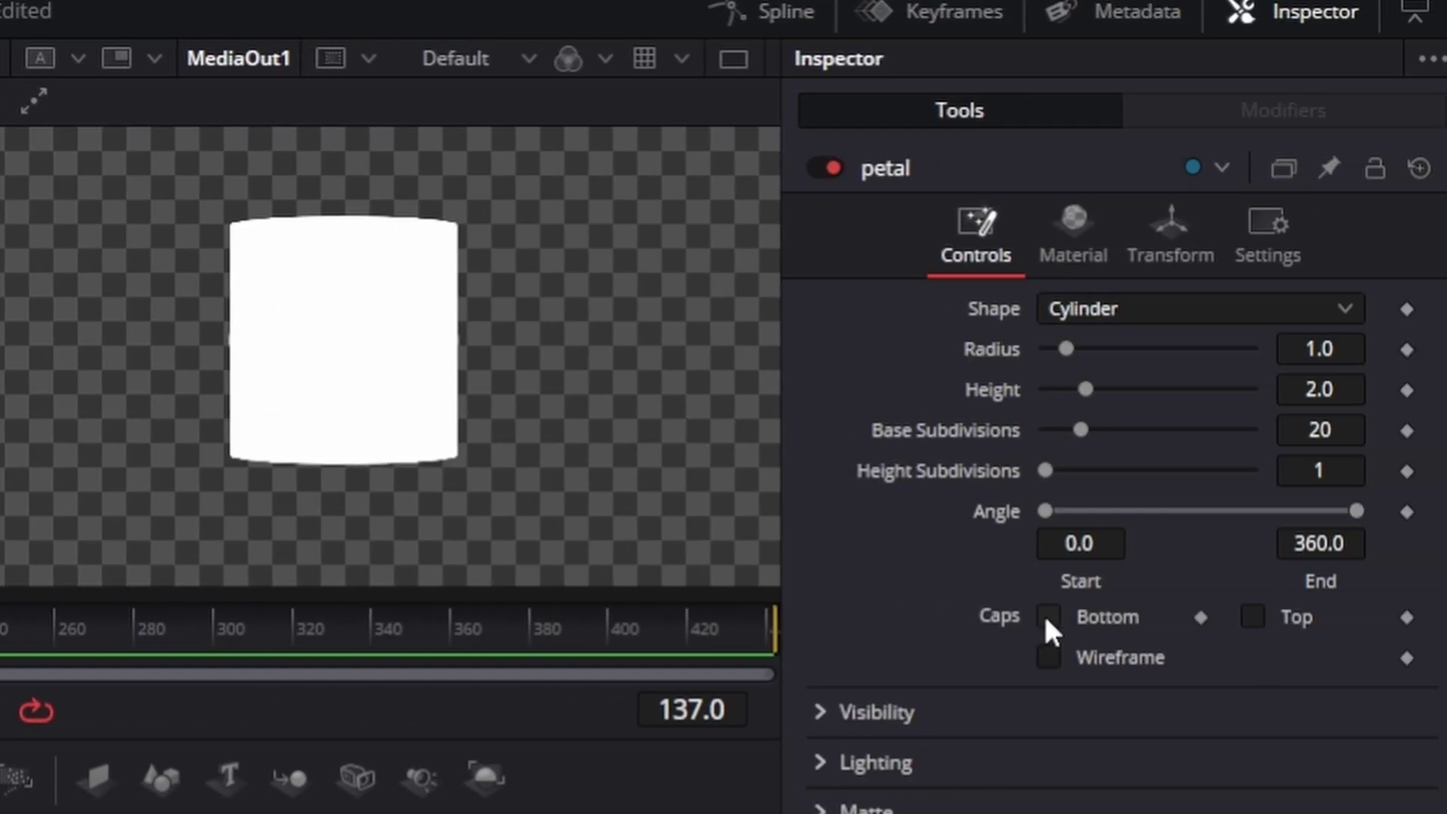
left_click(1048, 617)
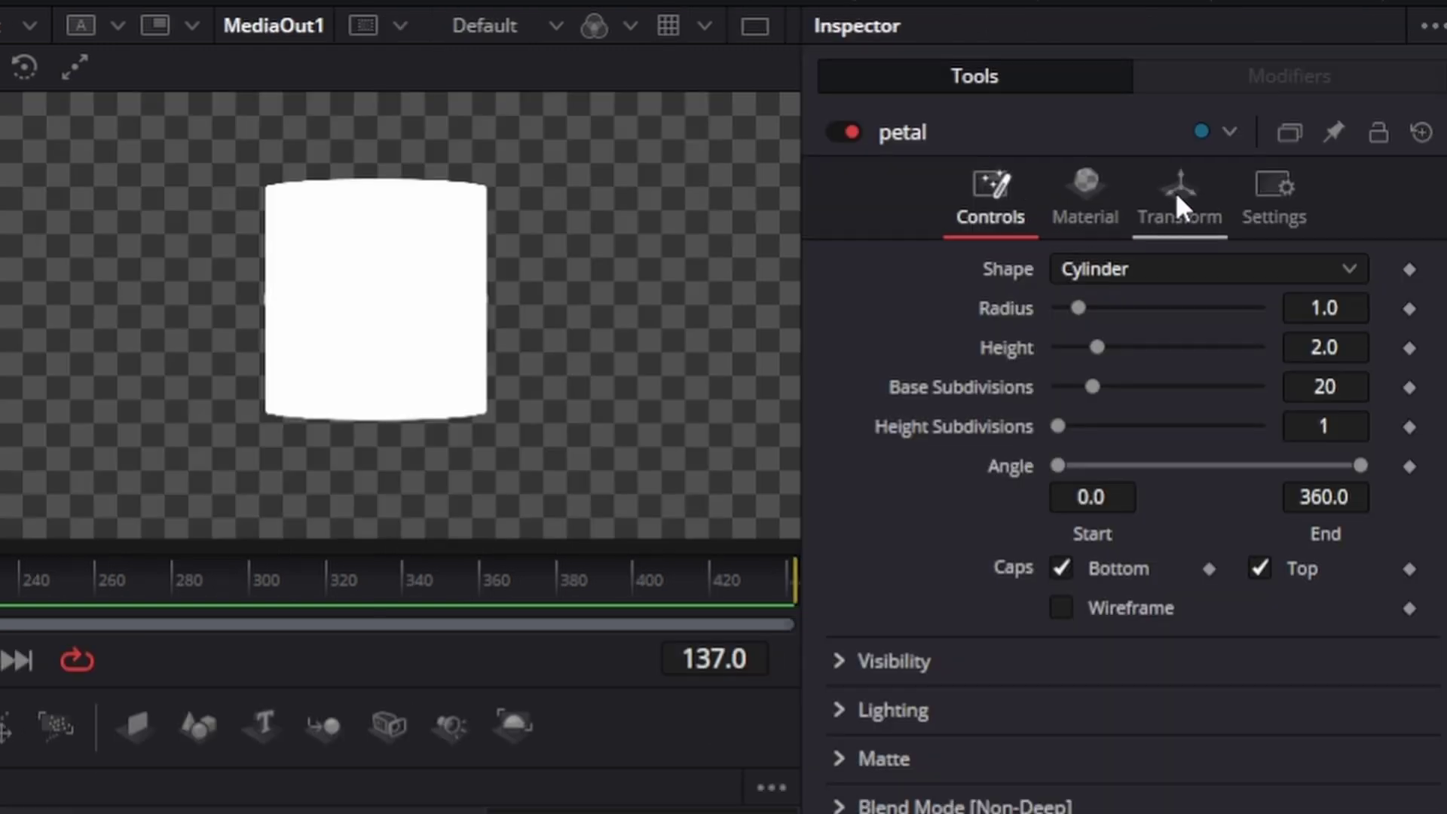
Unlock the petal's scale axes, then stretch it to 1.694 on X and flatten it to 0.158 on Y
left_click(1176, 215)
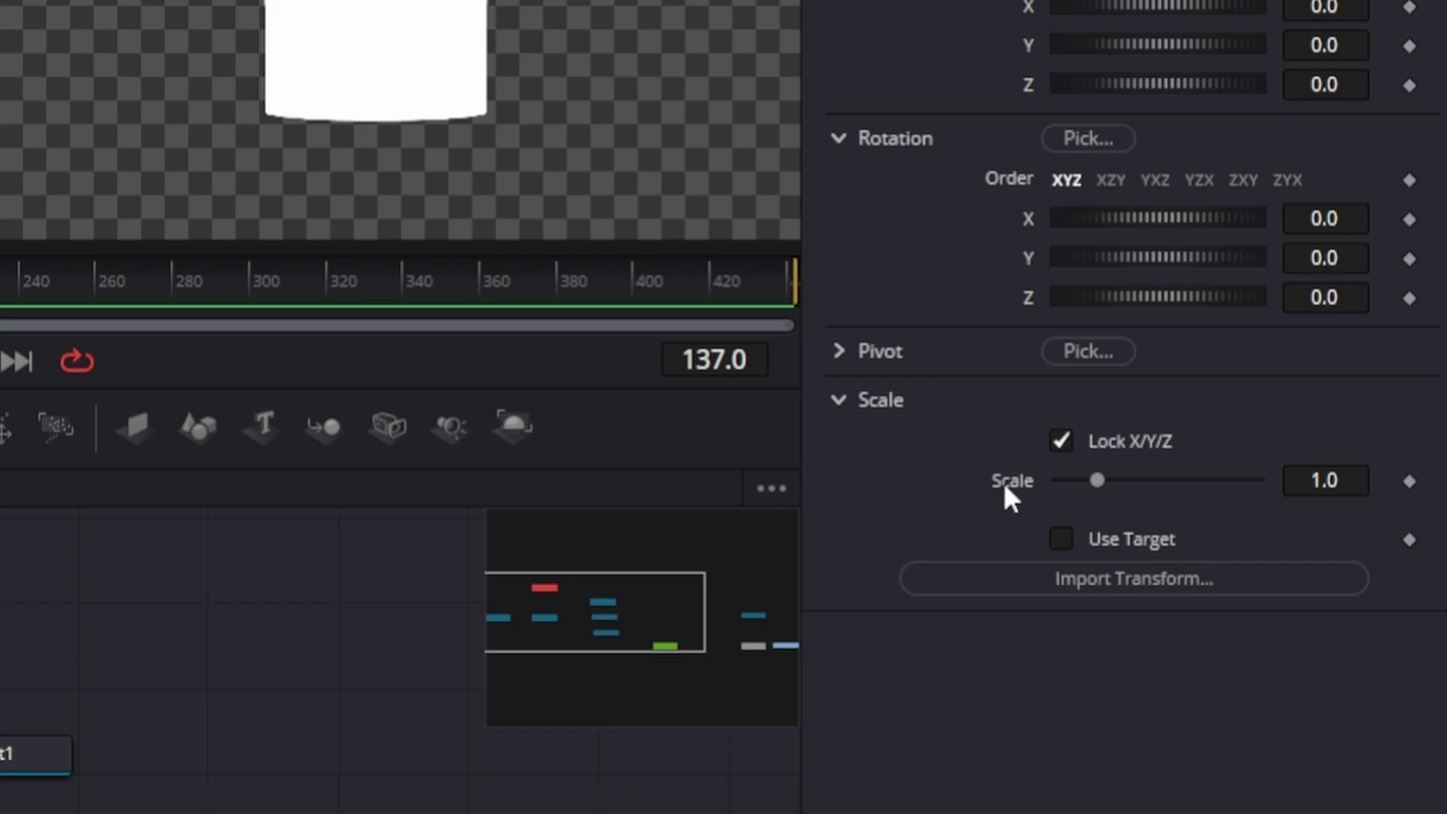
left_click(1061, 438)
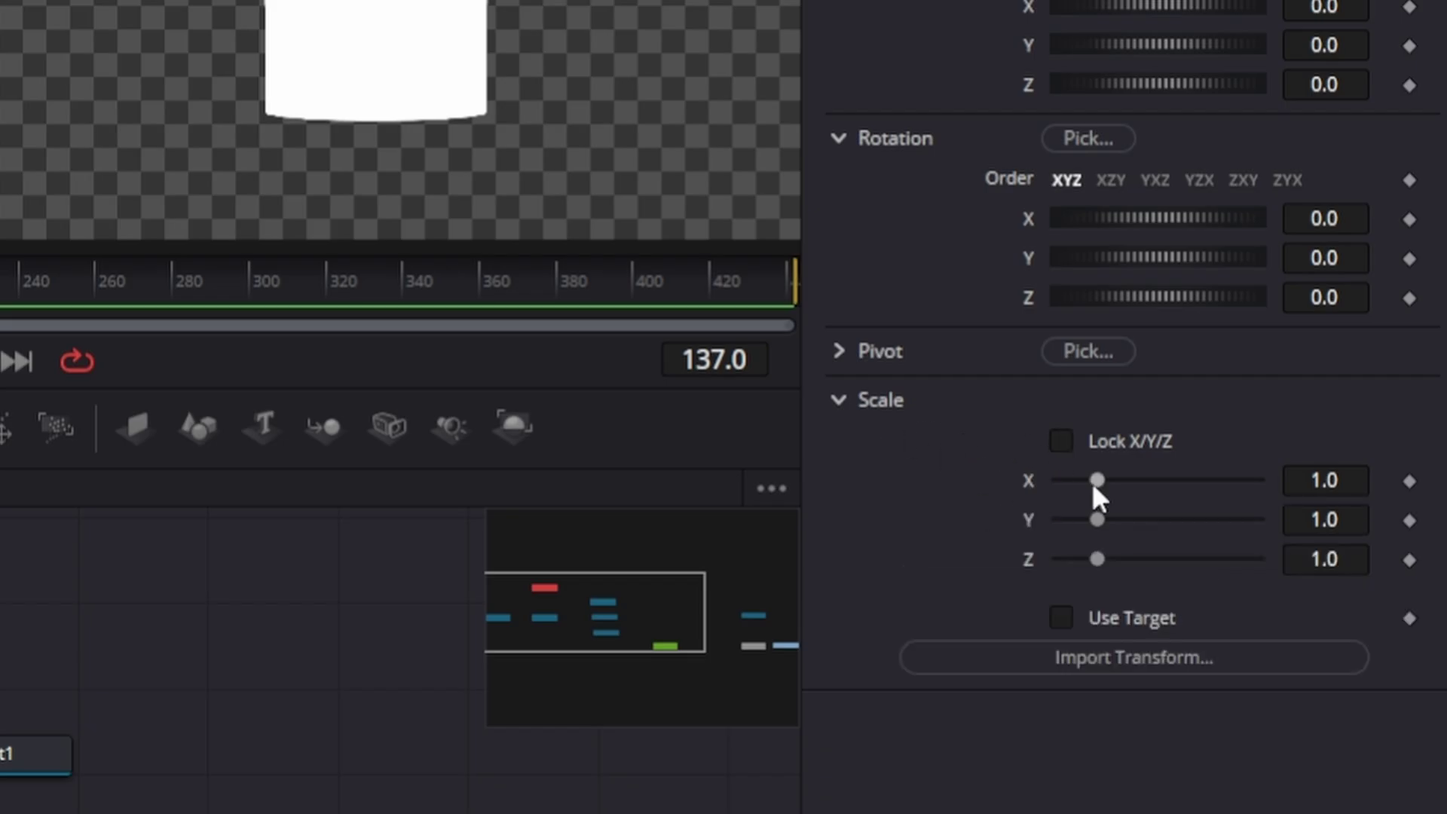
left_click_drag(1092, 483, 1114, 484)
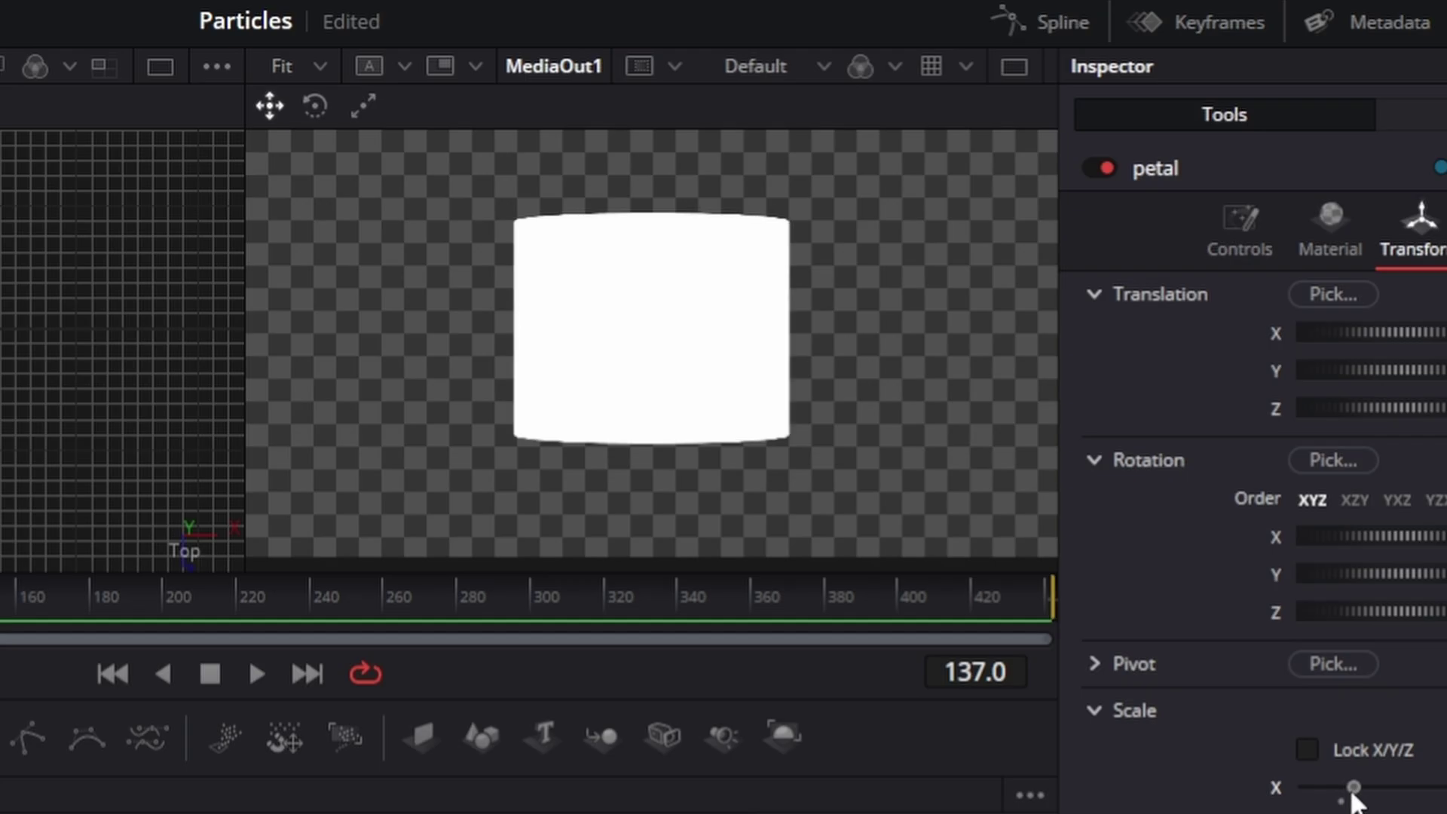
left_click_drag(1354, 791, 1364, 791)
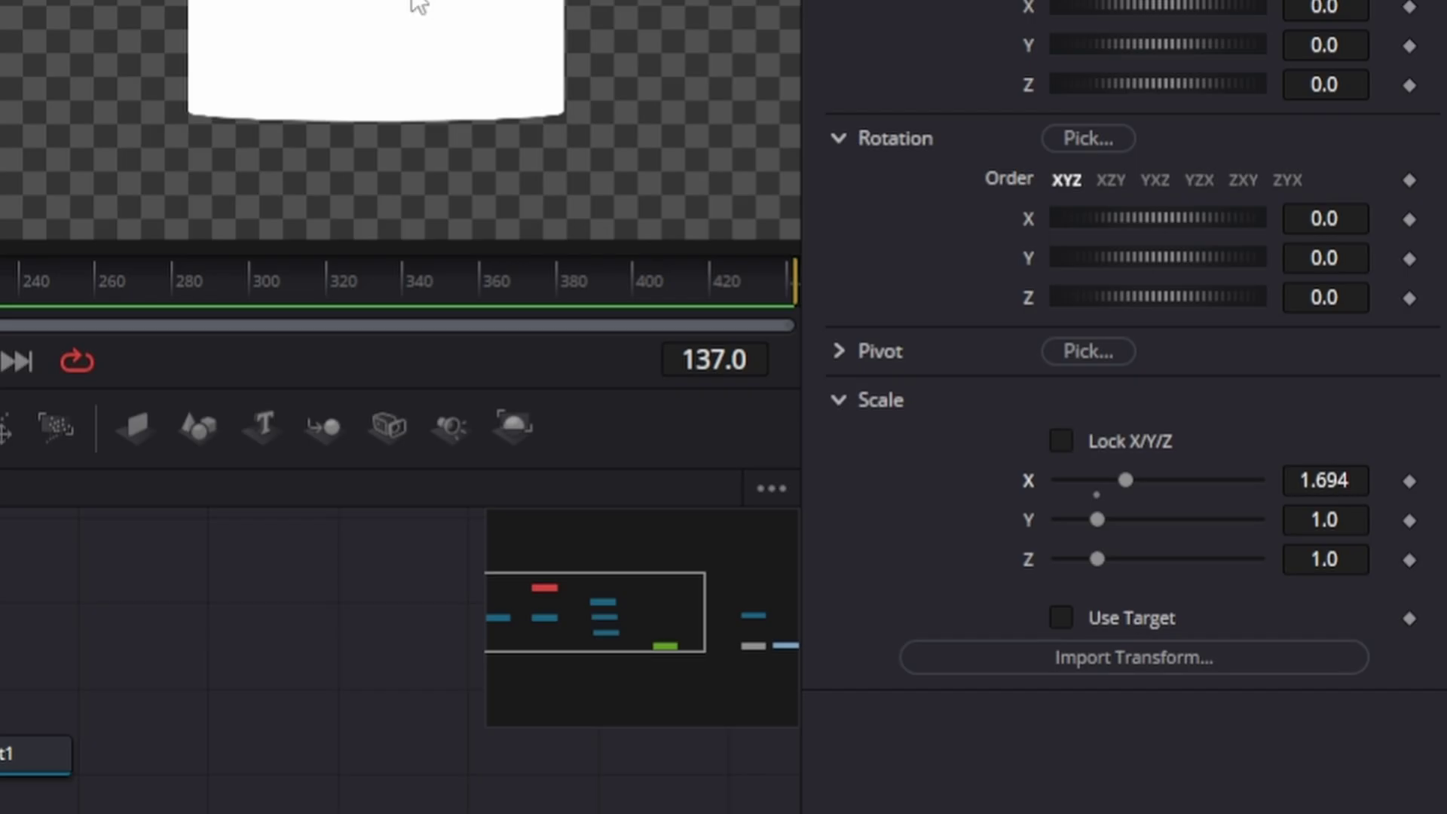
left_click_drag(1096, 520, 1079, 517)
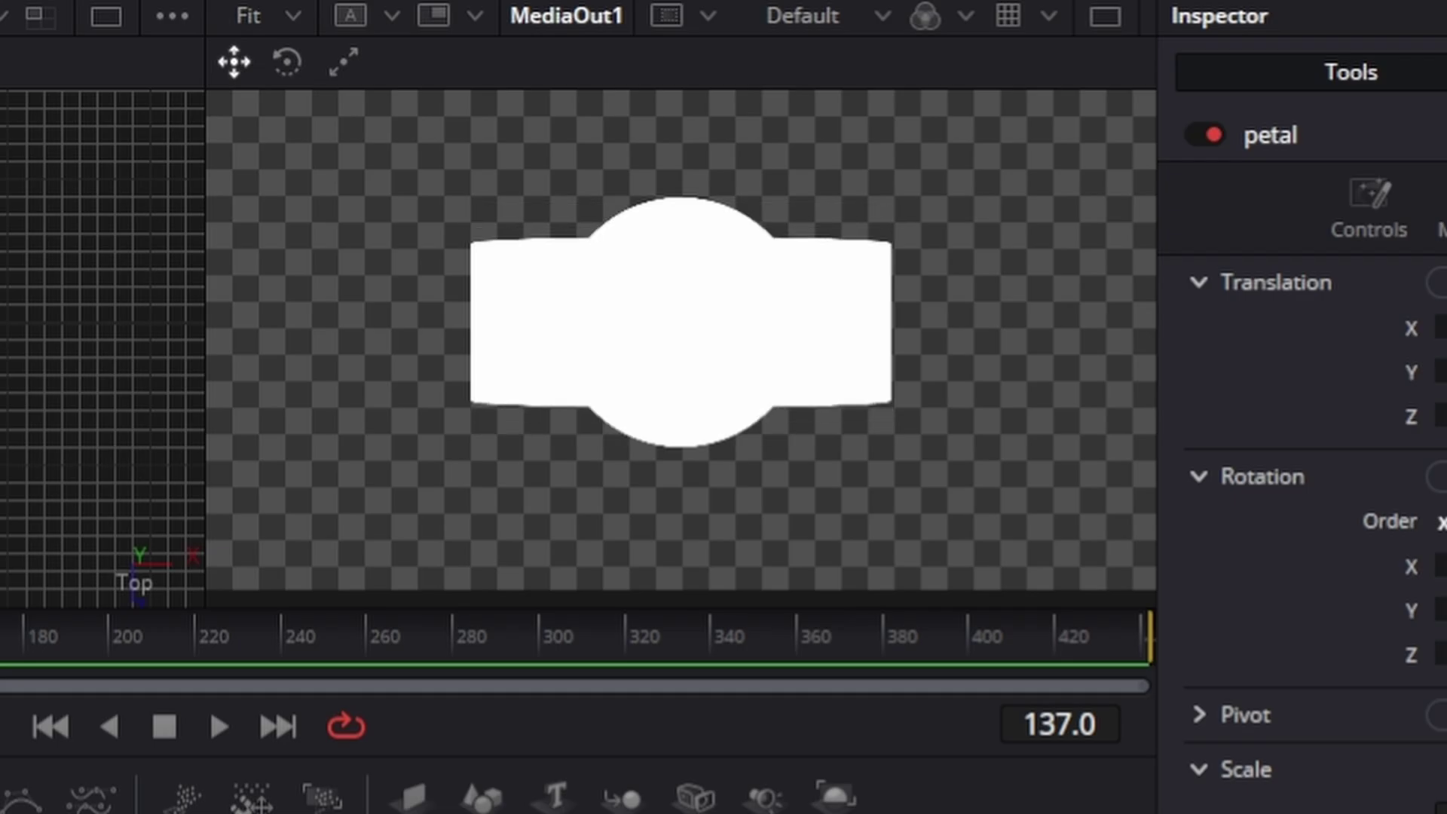
left_click_drag(1446, 813, 1437, 813)
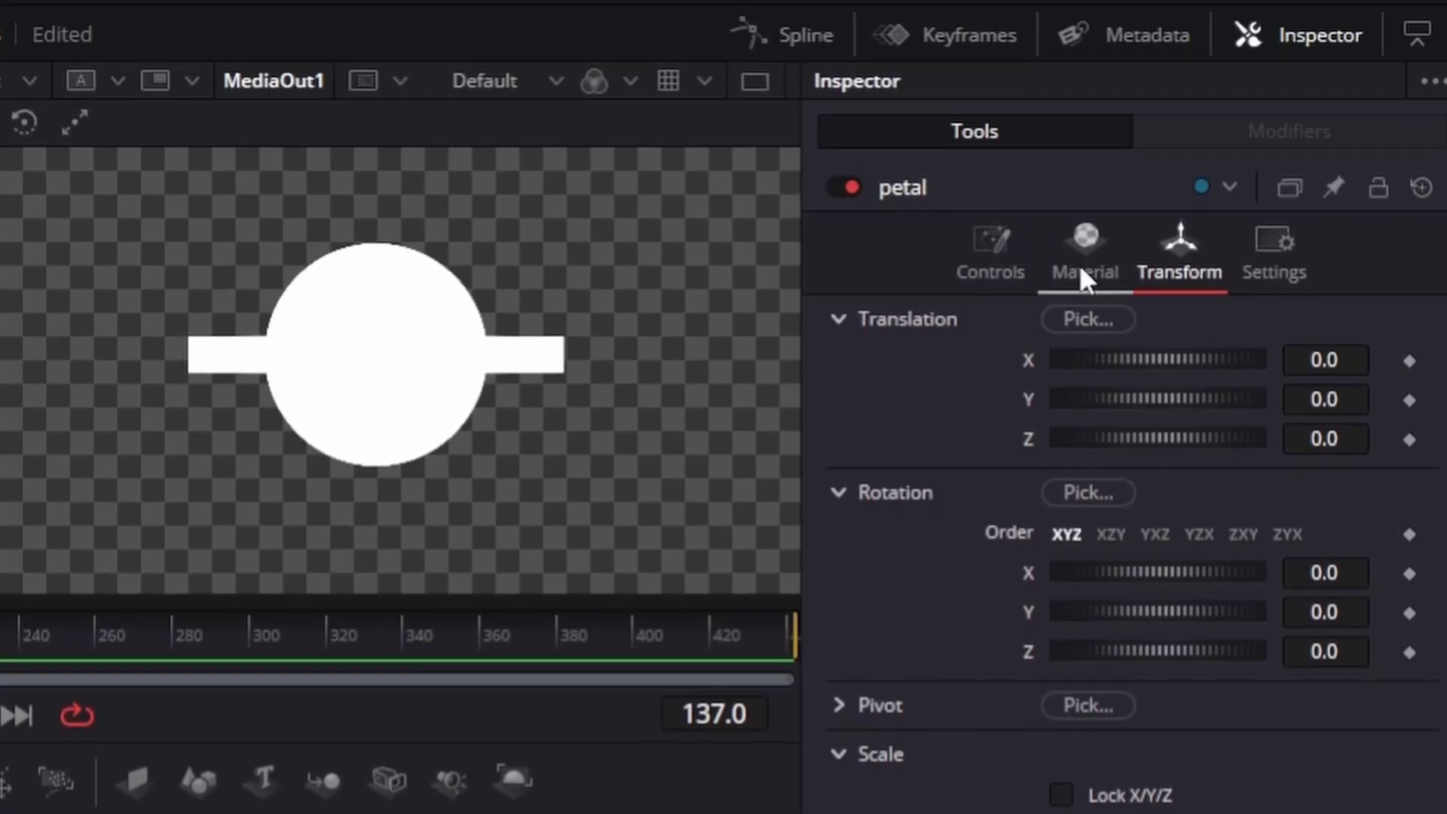
Set the petal's diffuse color to cyan #11fbff and move it along X to about -3.37, clear of the sphere
left_click(1441, 230)
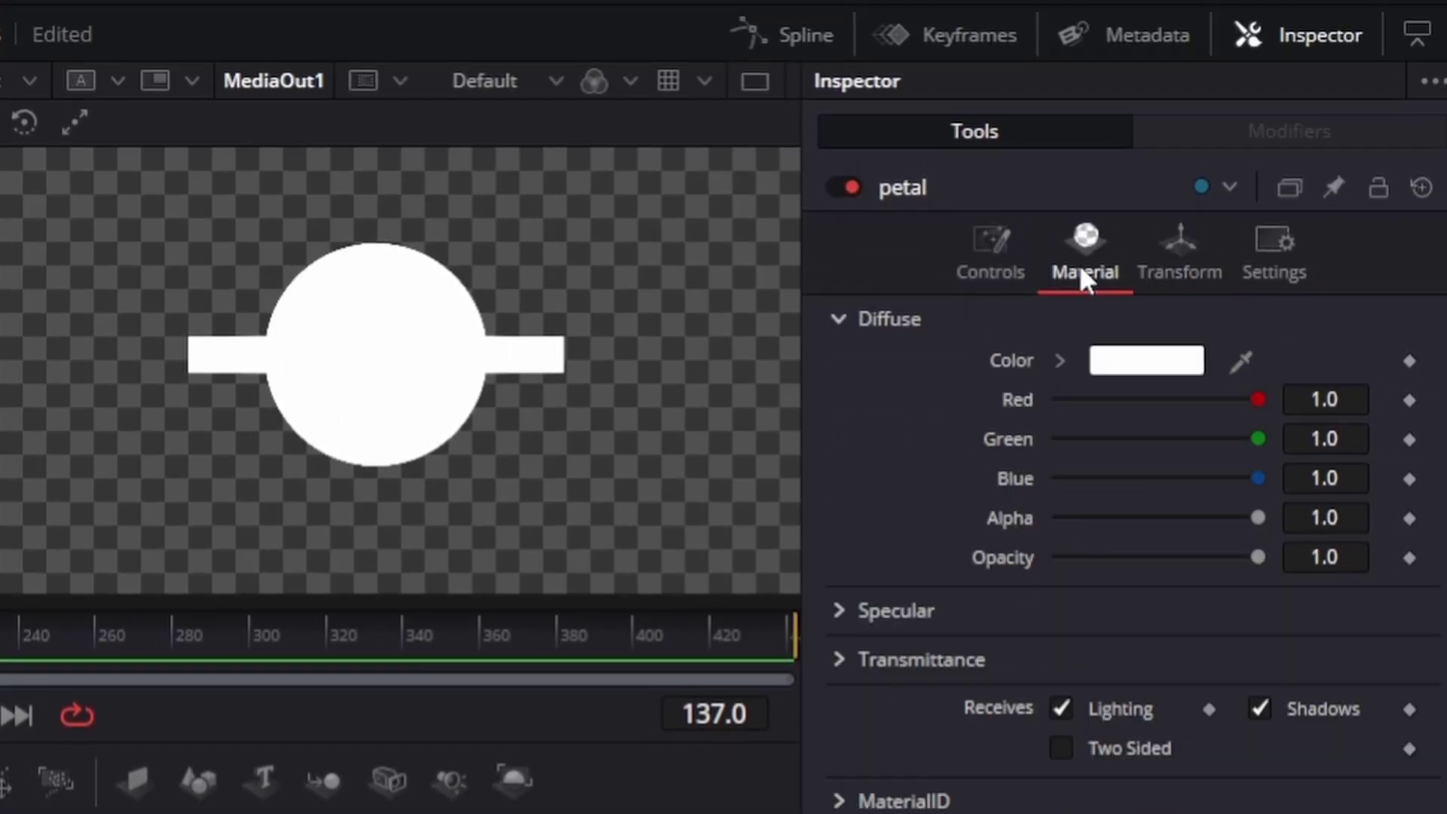
left_click(1165, 371)
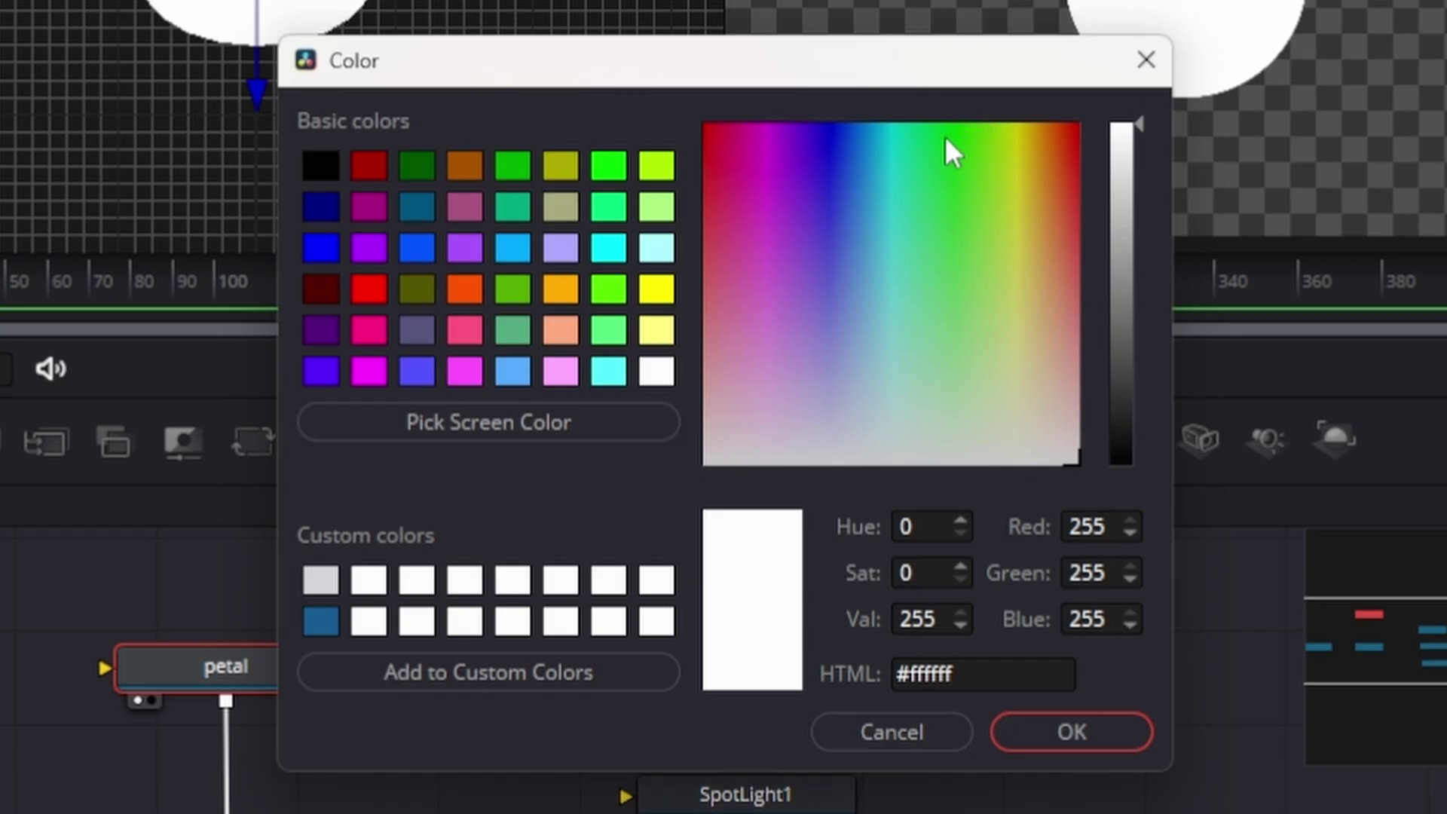
left_click(890, 147)
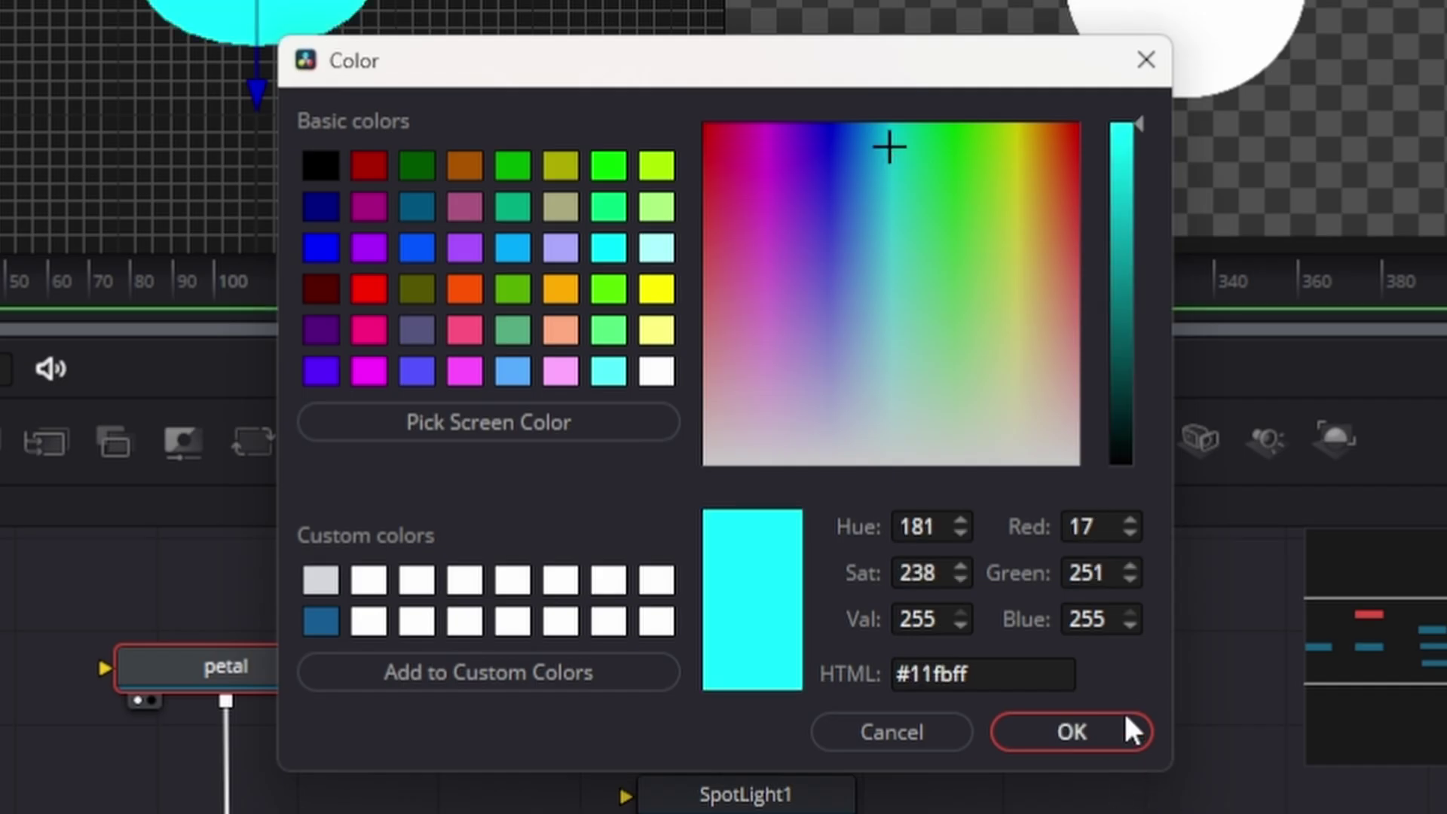
left_click(1123, 738)
left_click_drag(404, 329, 193, 330)
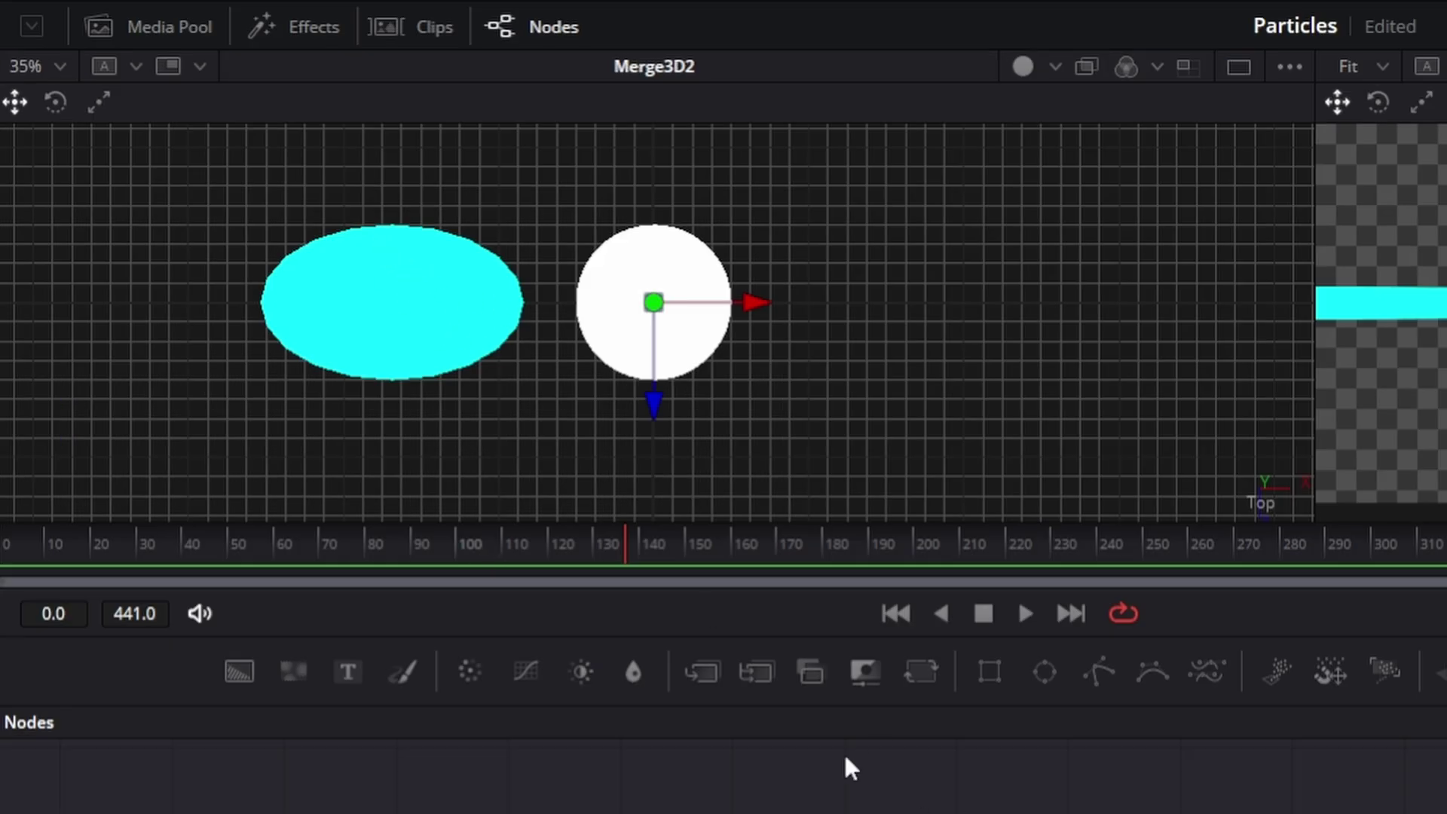
scroll(333, 241, "up", 2)
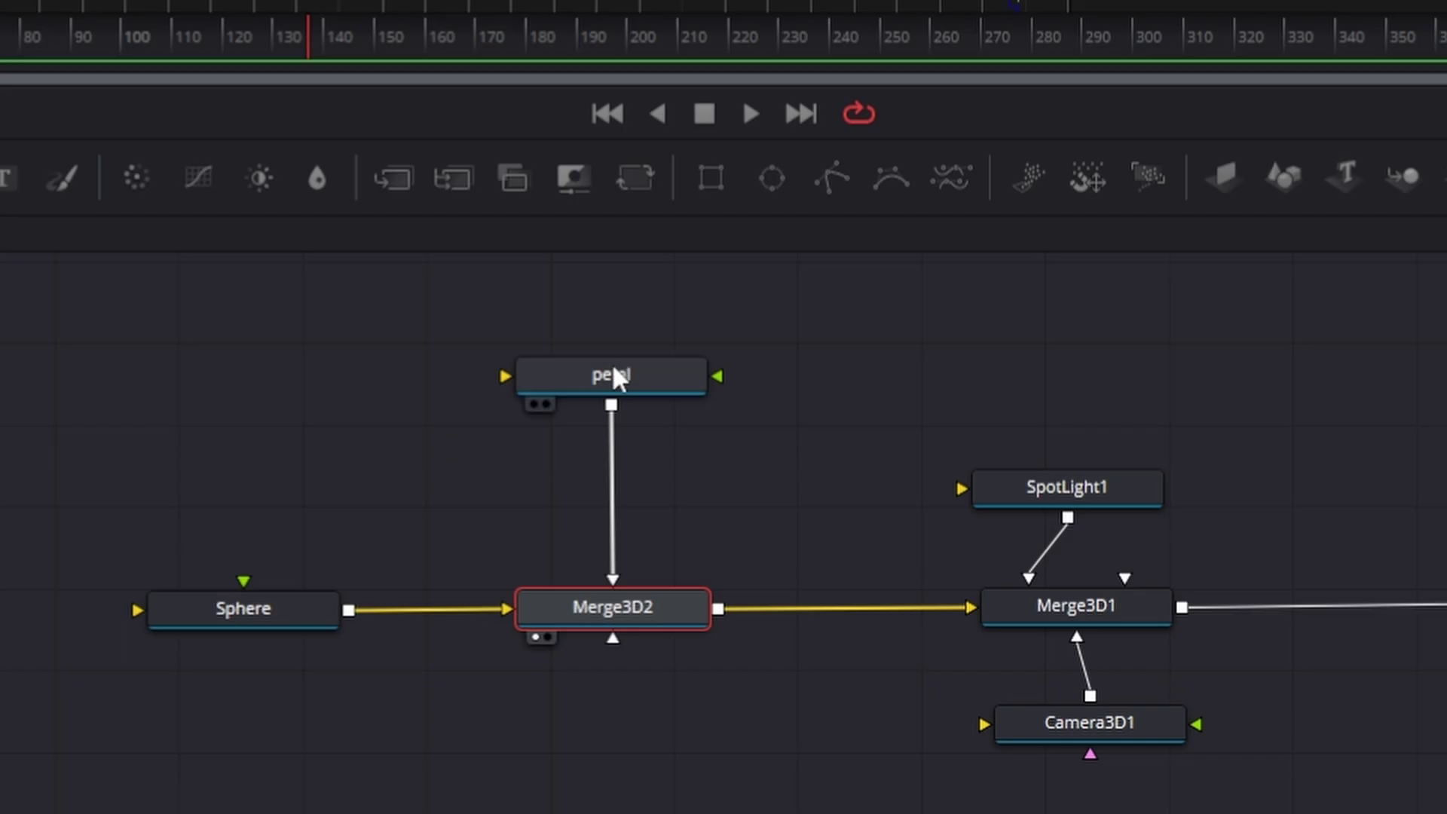
Smooth the petal's outline by setting Base Subdivisions to 69 and Height Subdivisions to 74
left_click(612, 363)
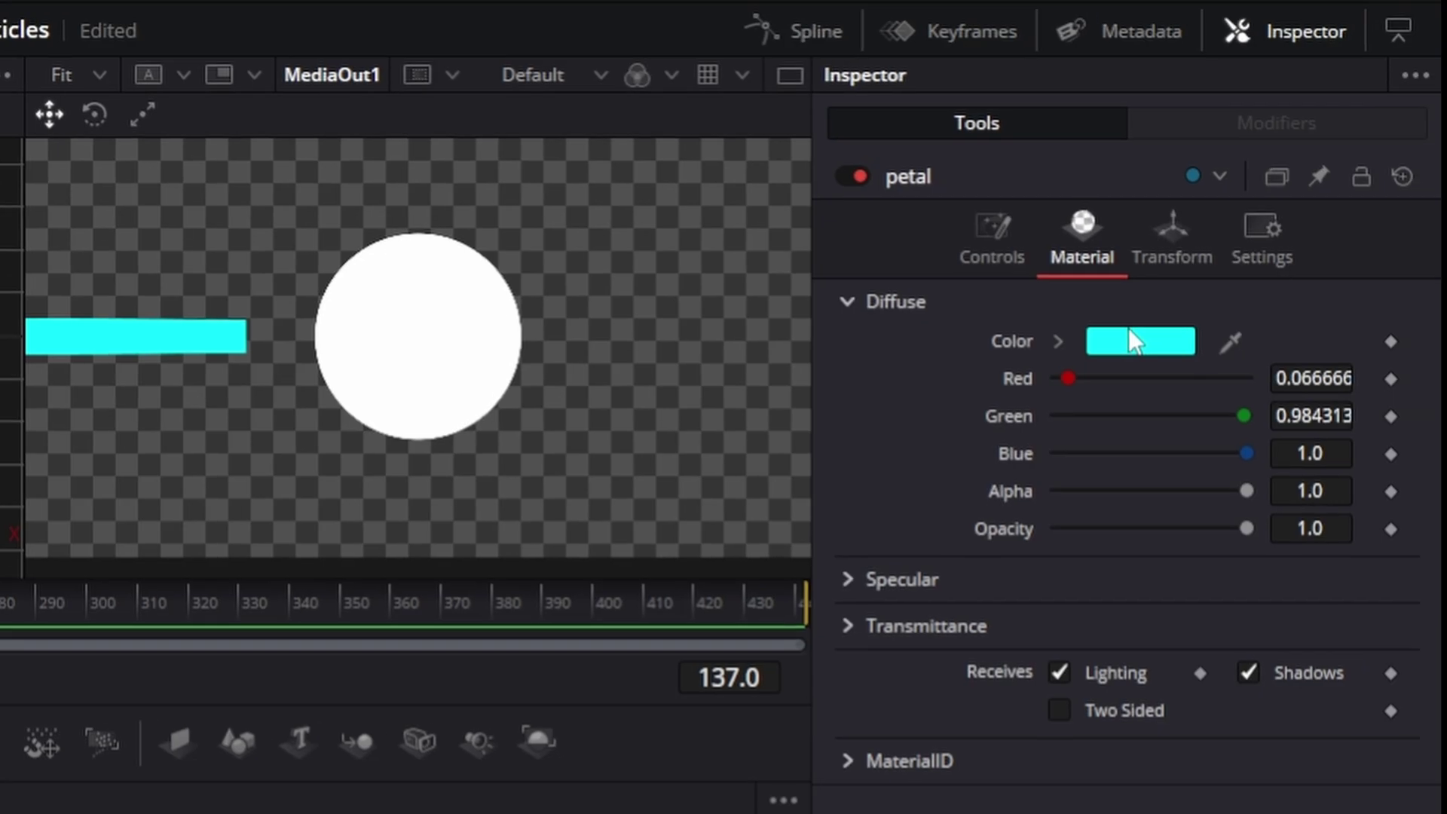
left_click(972, 243)
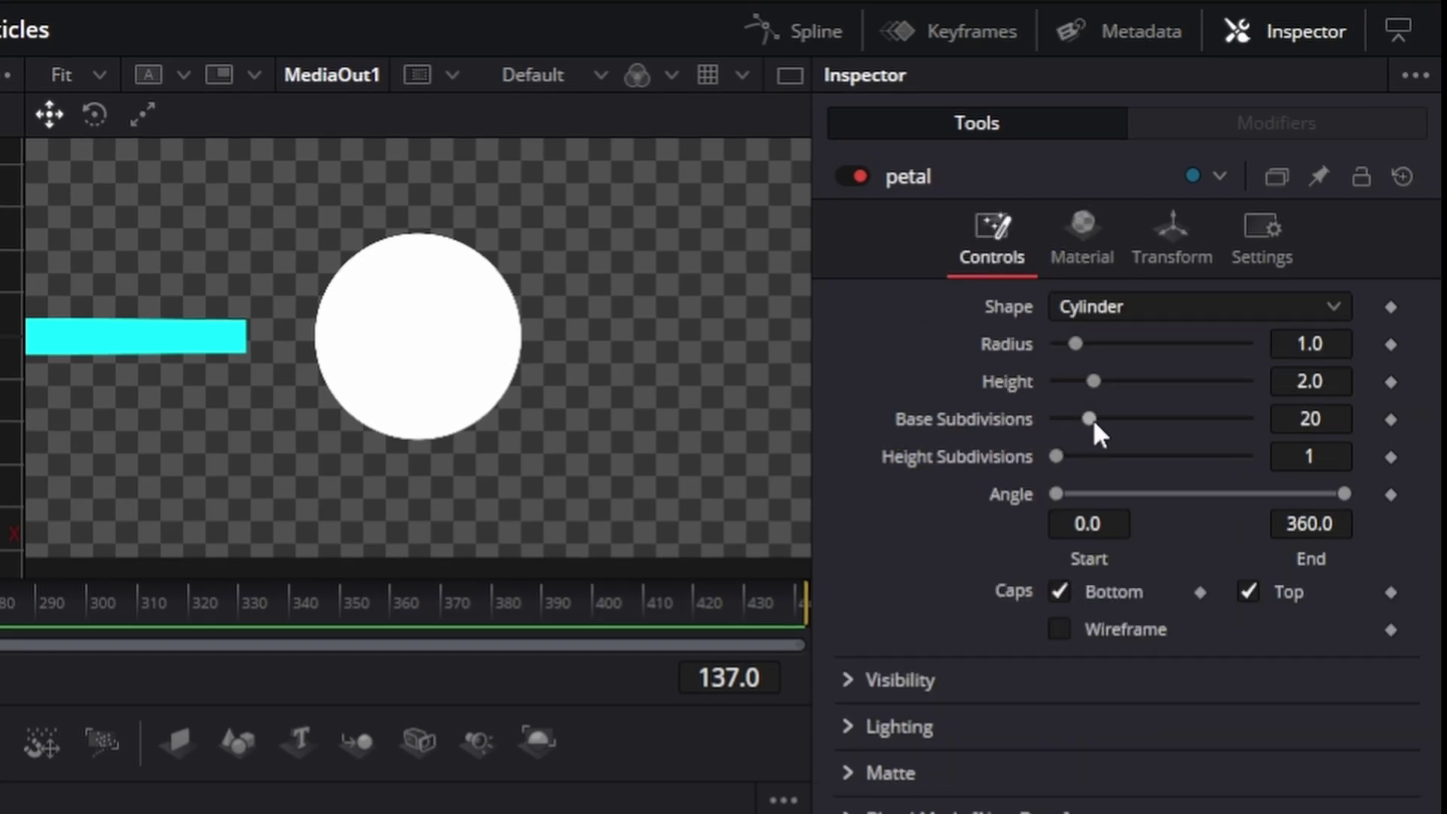
left_click_drag(1091, 420, 1196, 420)
left_click_drag(1059, 457, 1071, 457)
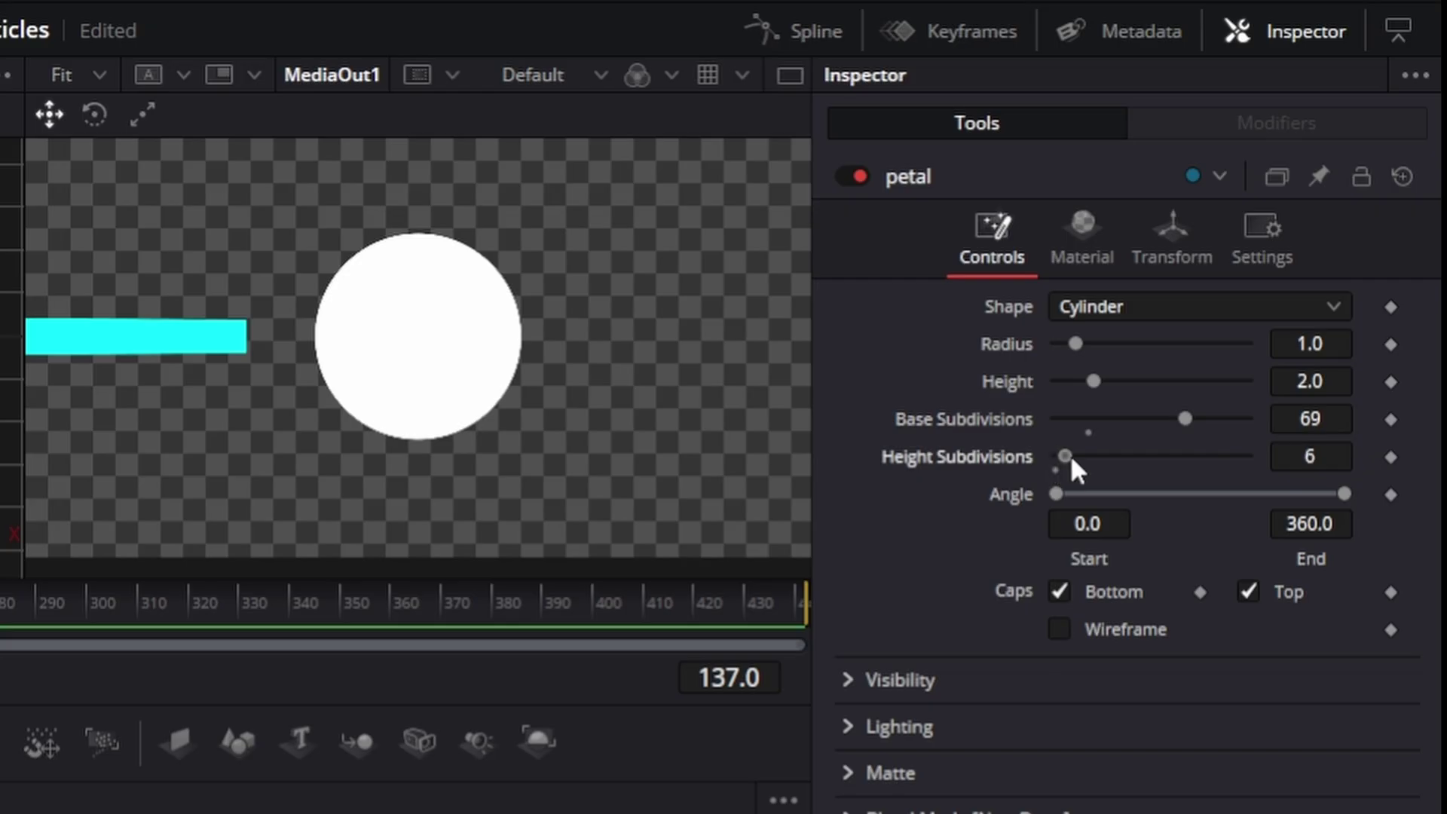
scroll(113, 348, "up", 4)
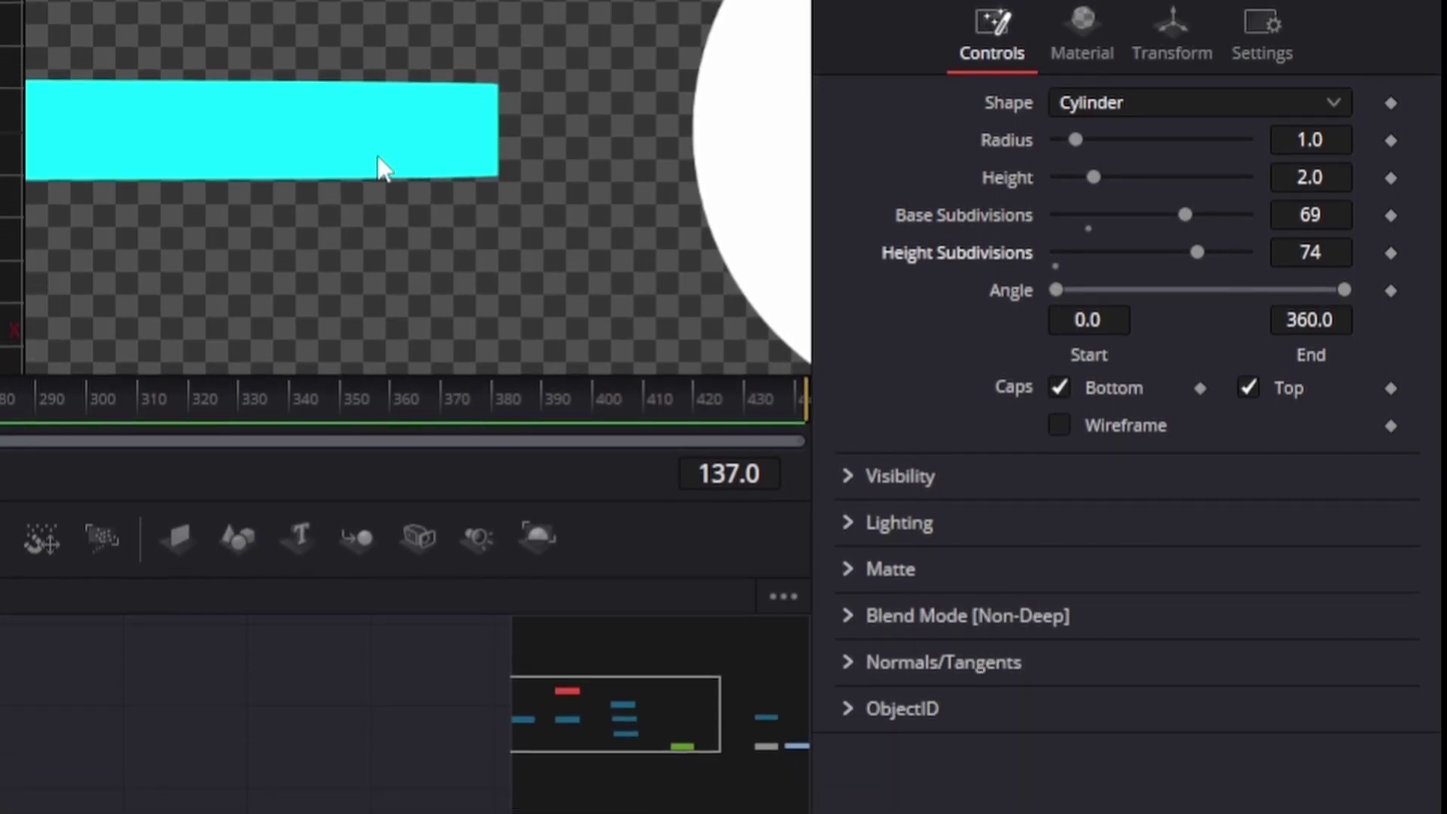
Thin the petal further by setting its Y scale to 0.0349
left_click(1172, 64)
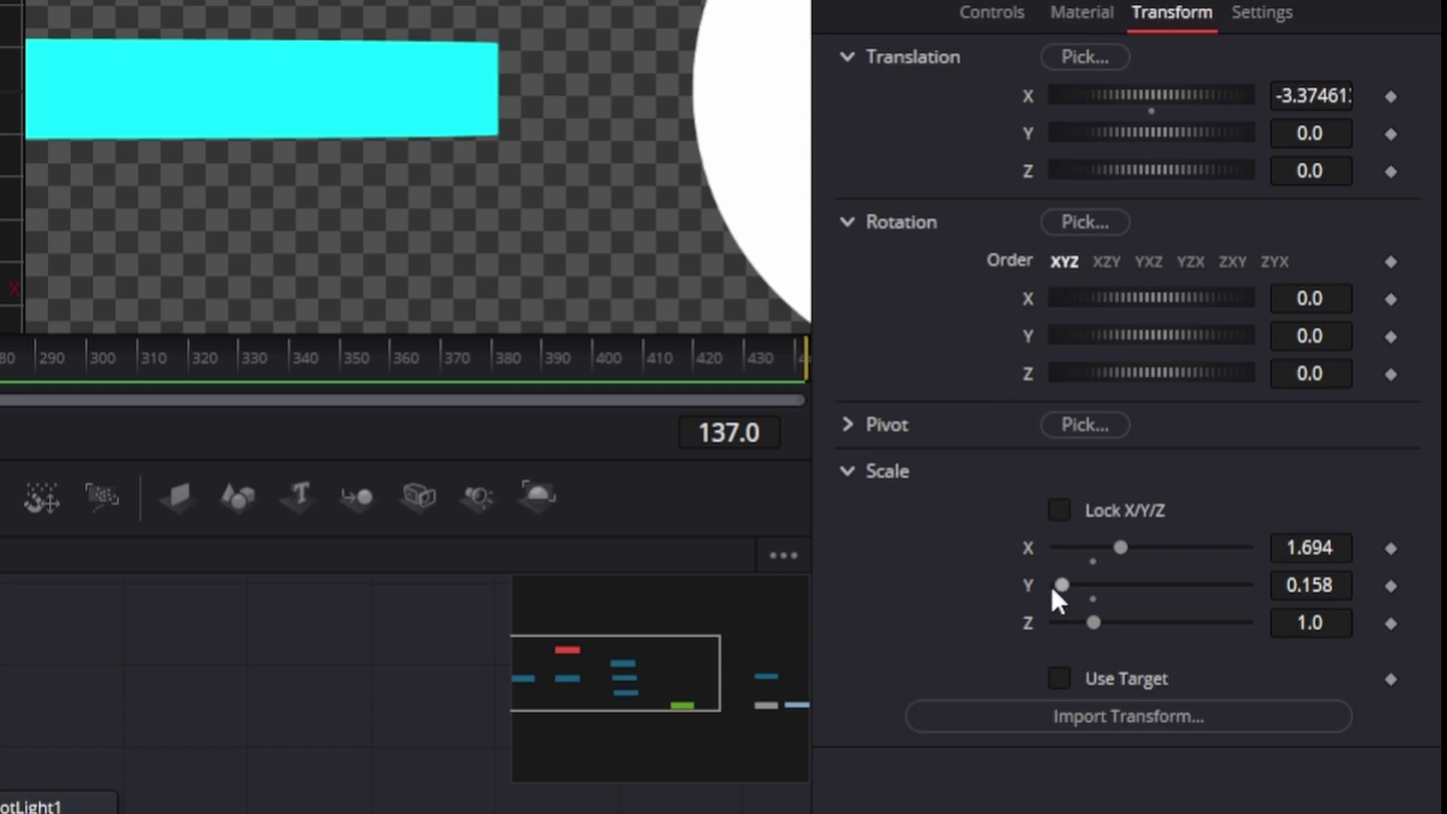
left_click_drag(1058, 586, 1027, 597)
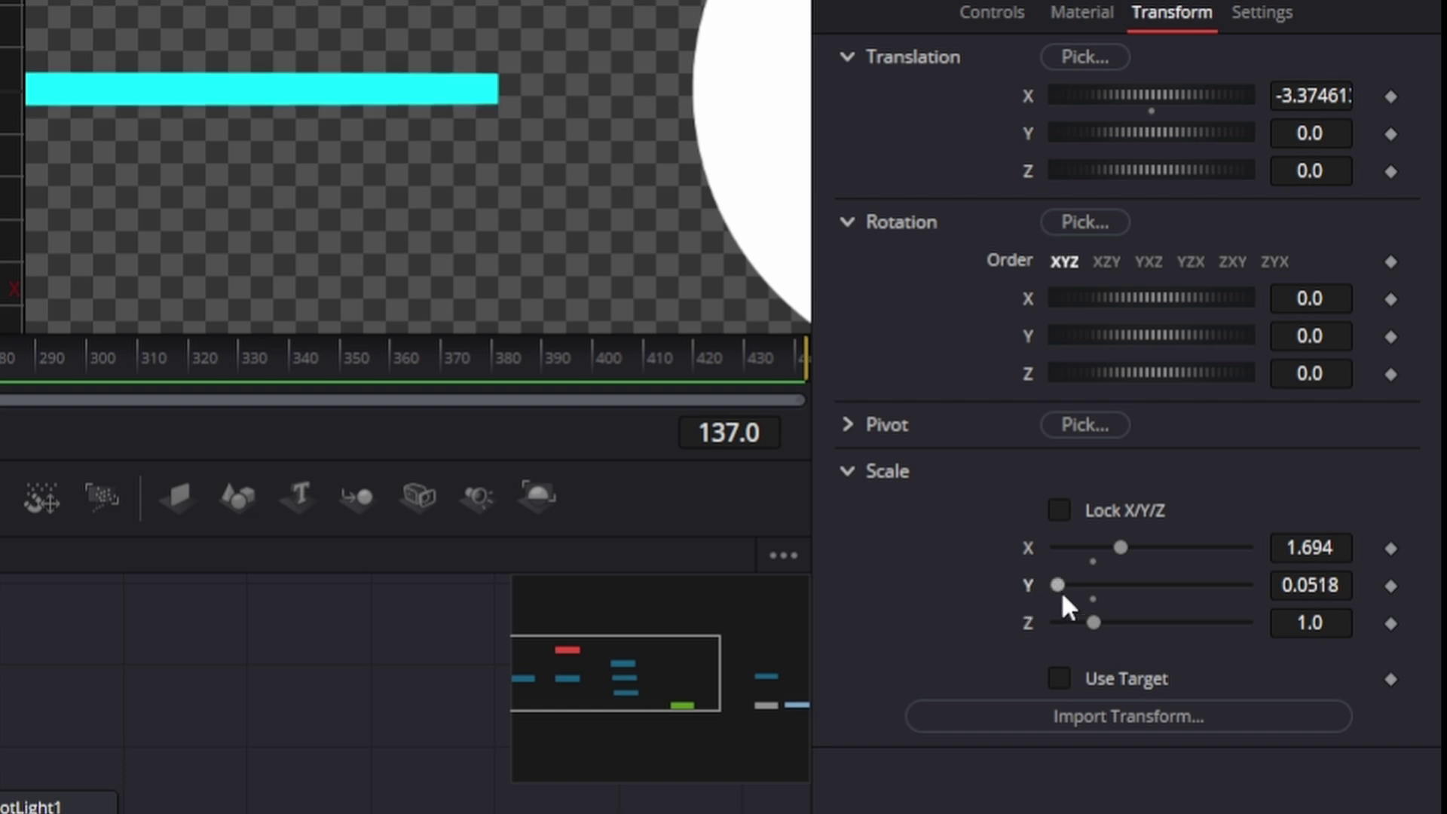
left_click_drag(1059, 593, 1052, 594)
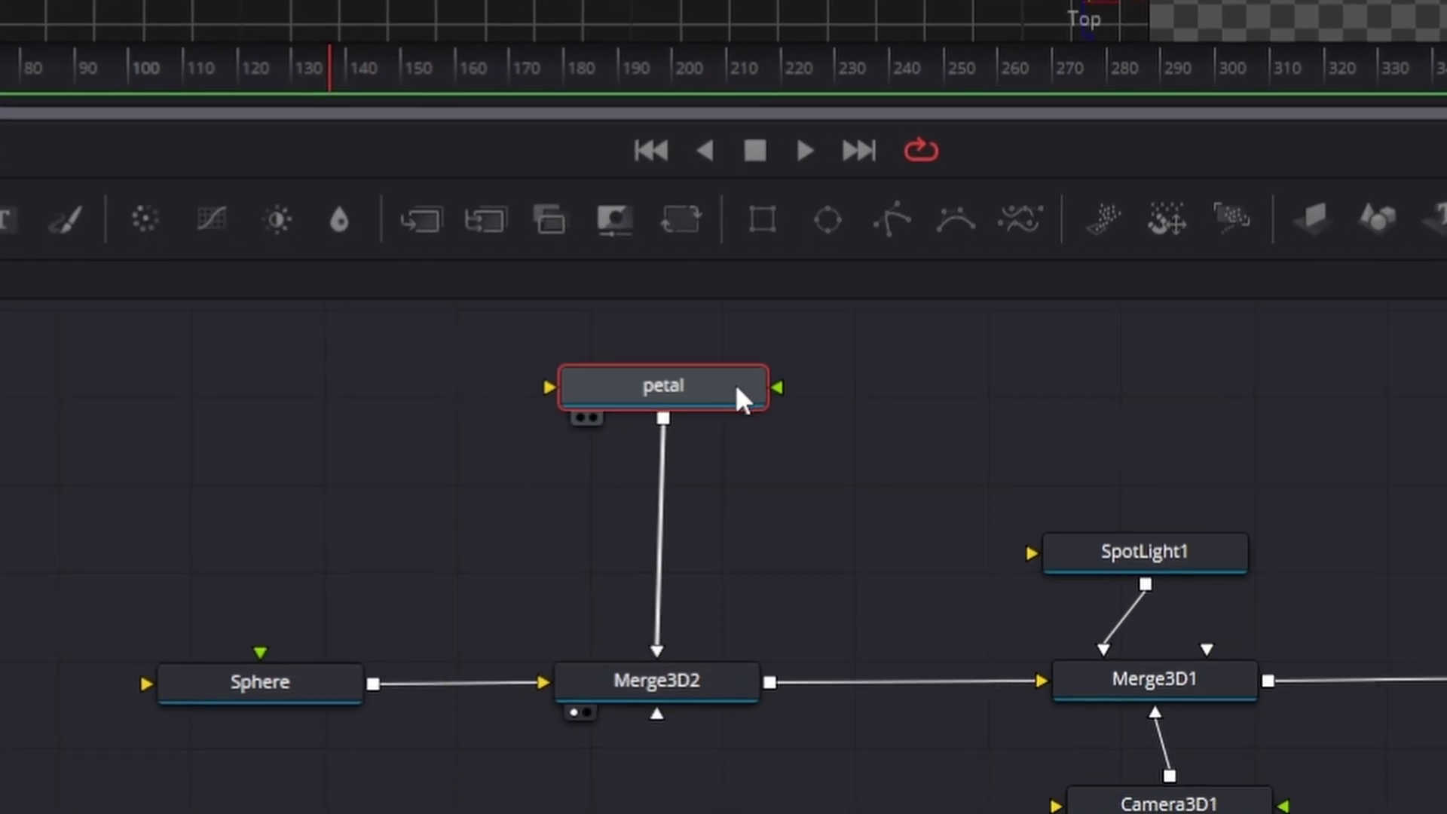
Insert a Transform 3D node between the petal node and Merge3D2
mouse_move(735, 388)
left_mouse_down()
mouse_move(739, 359)
mouse_move(726, 361)
left_mouse_up()
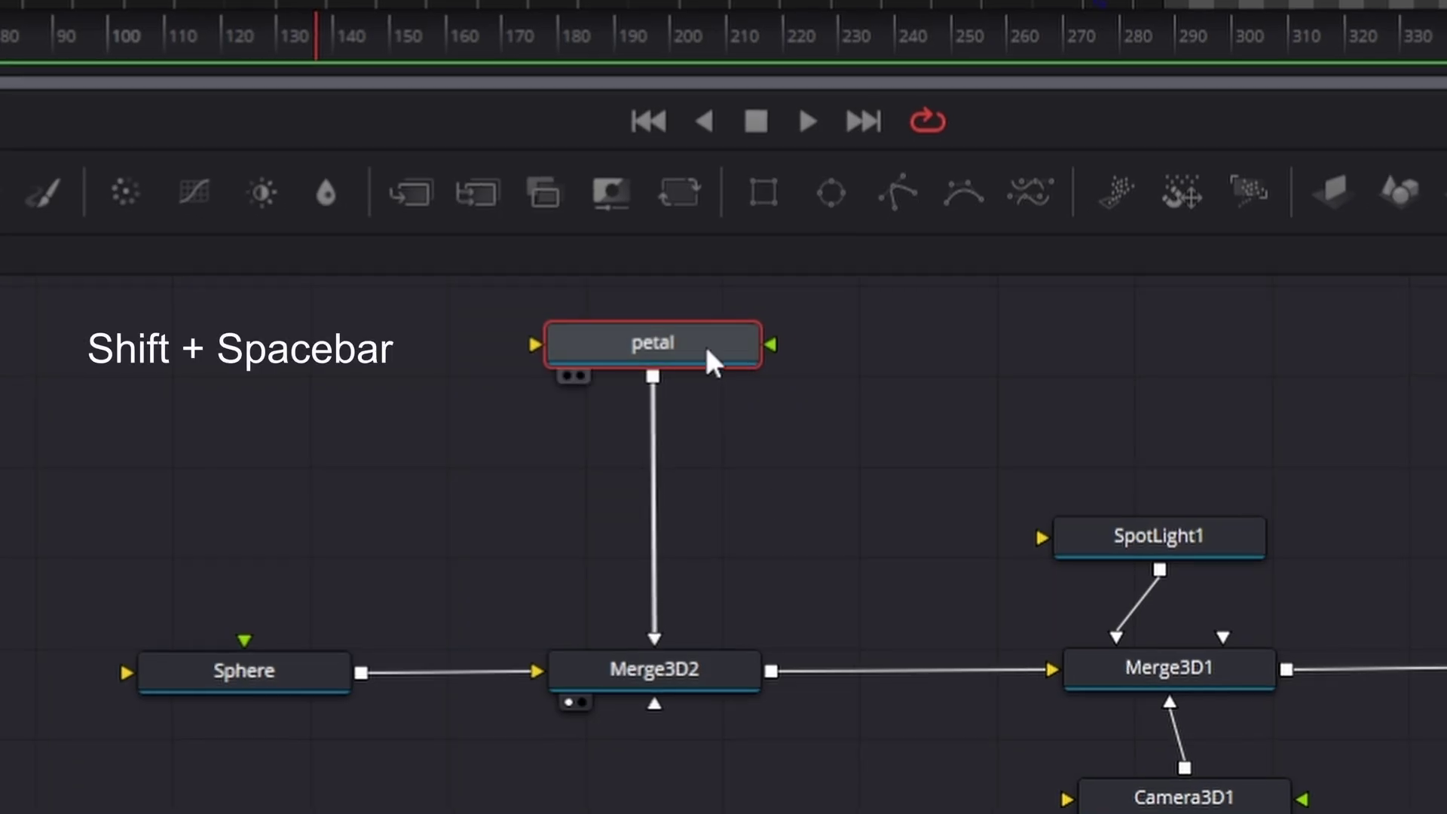
key("shift+space")
type("tra")
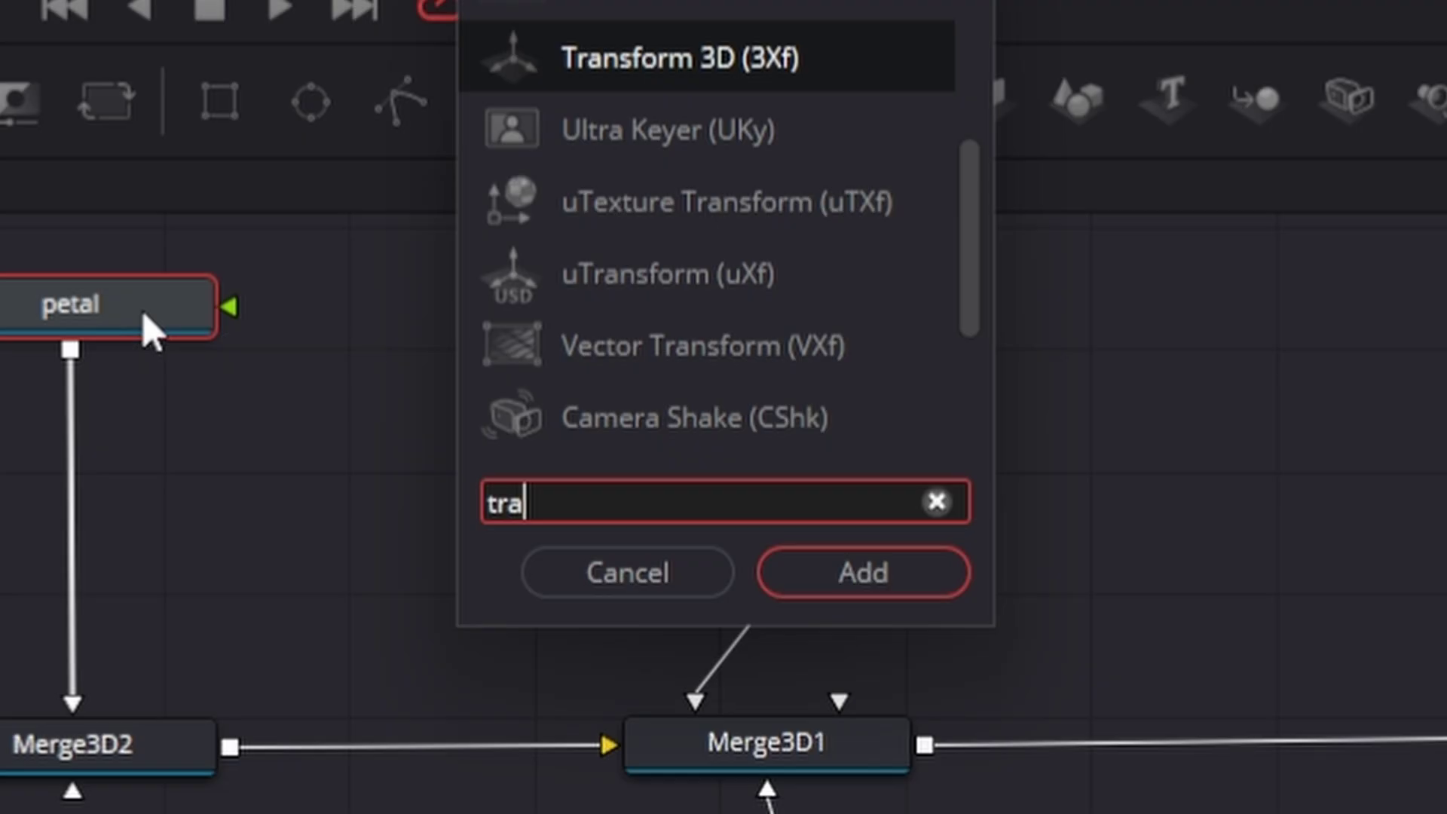
type("s")
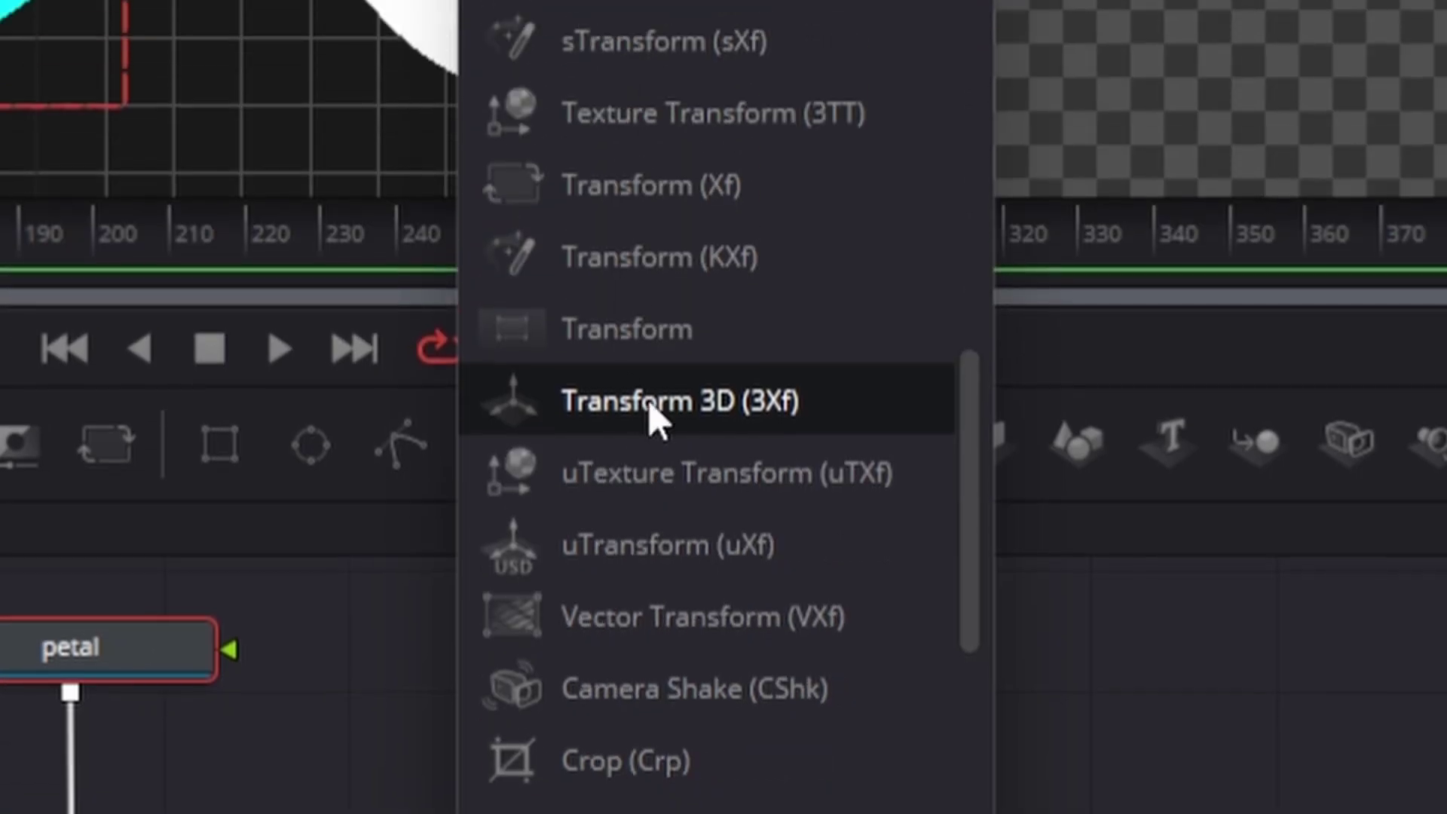
key("Return")
left_click_drag(192, 754, 199, 789)
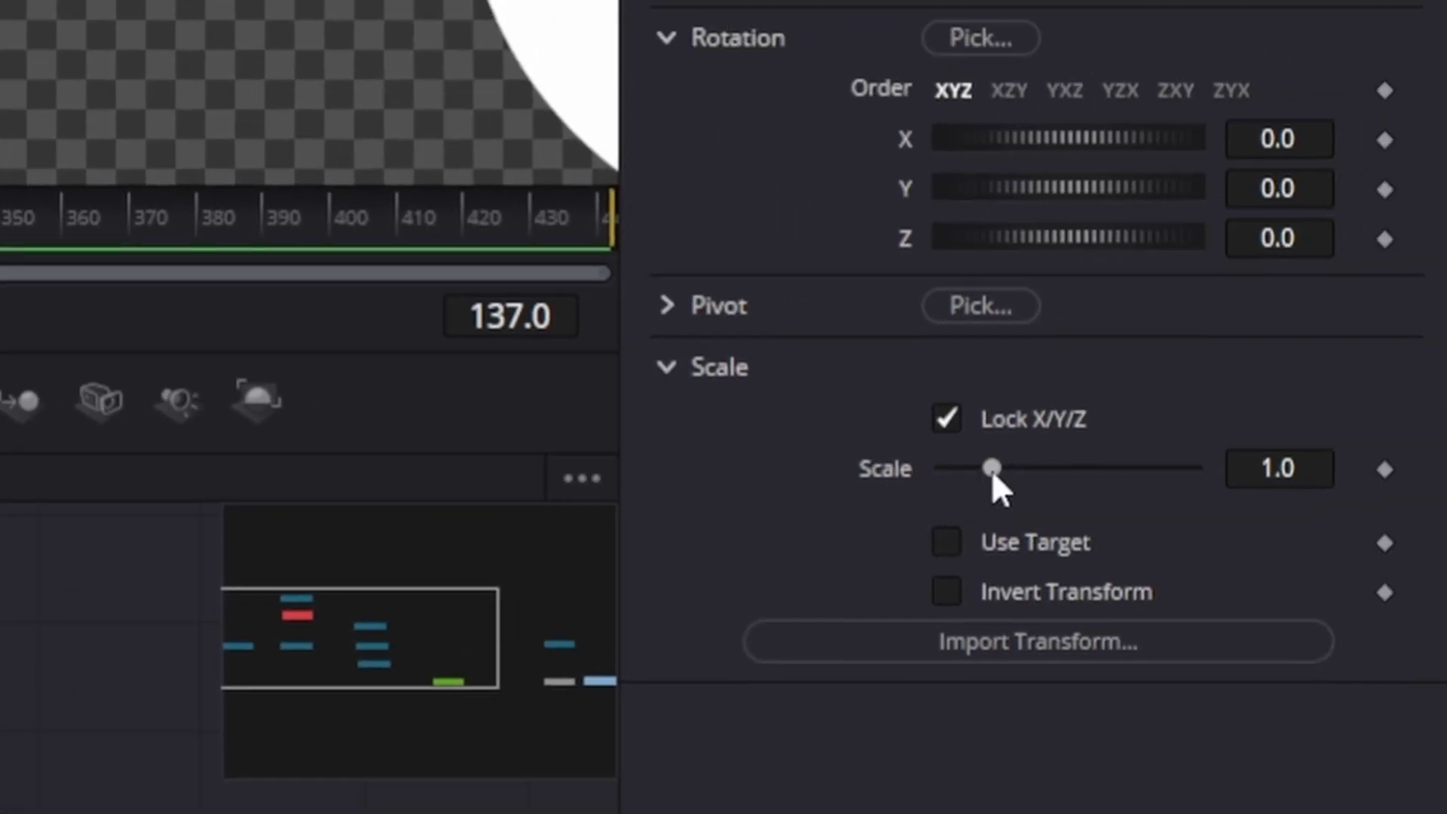
Scale the petal to 0.316 with Transform3D1 and move it along X until it touches the sphere's edge
left_click_drag(993, 473, 958, 482)
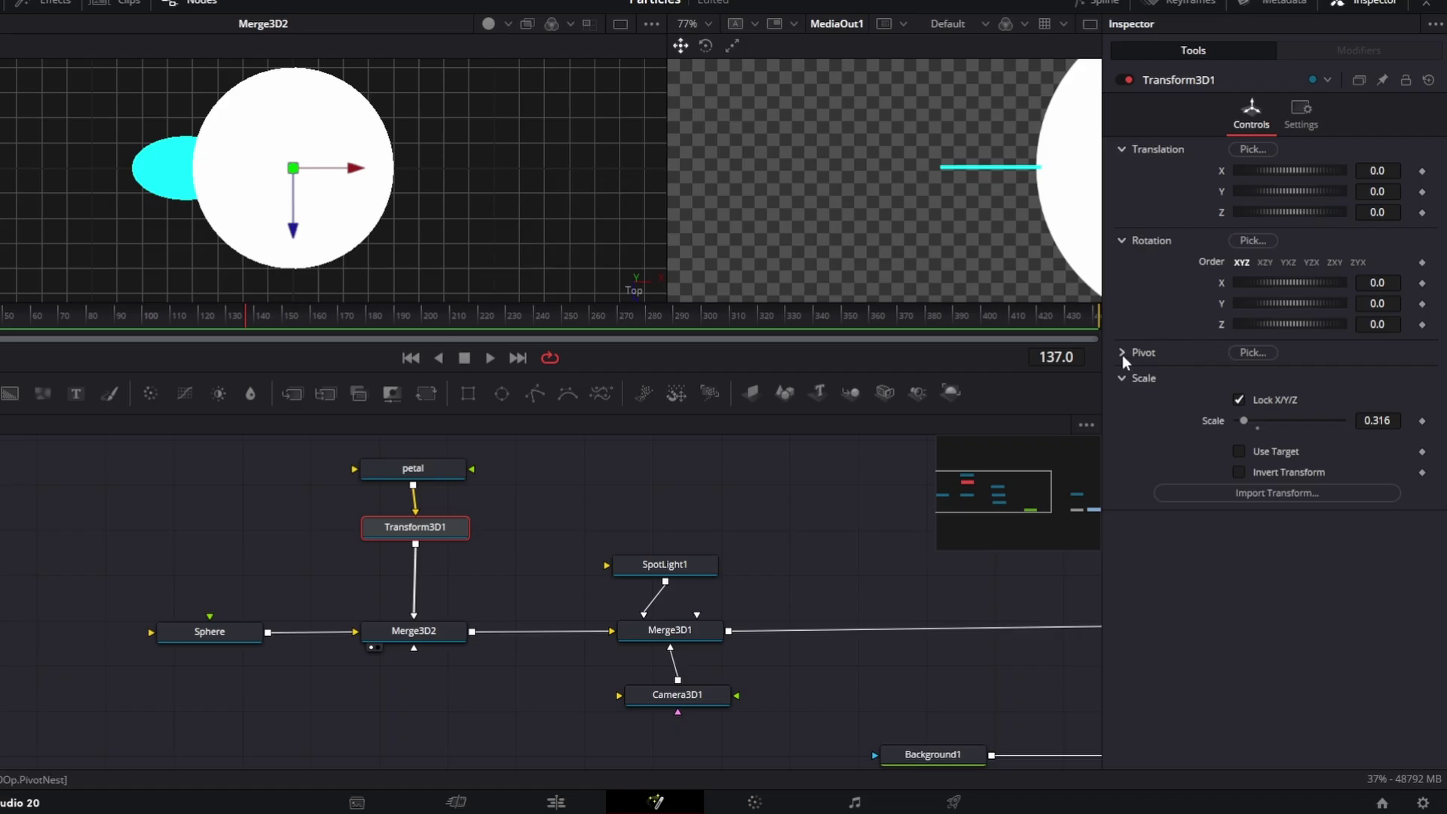
left_click_drag(345, 173, 231, 173)
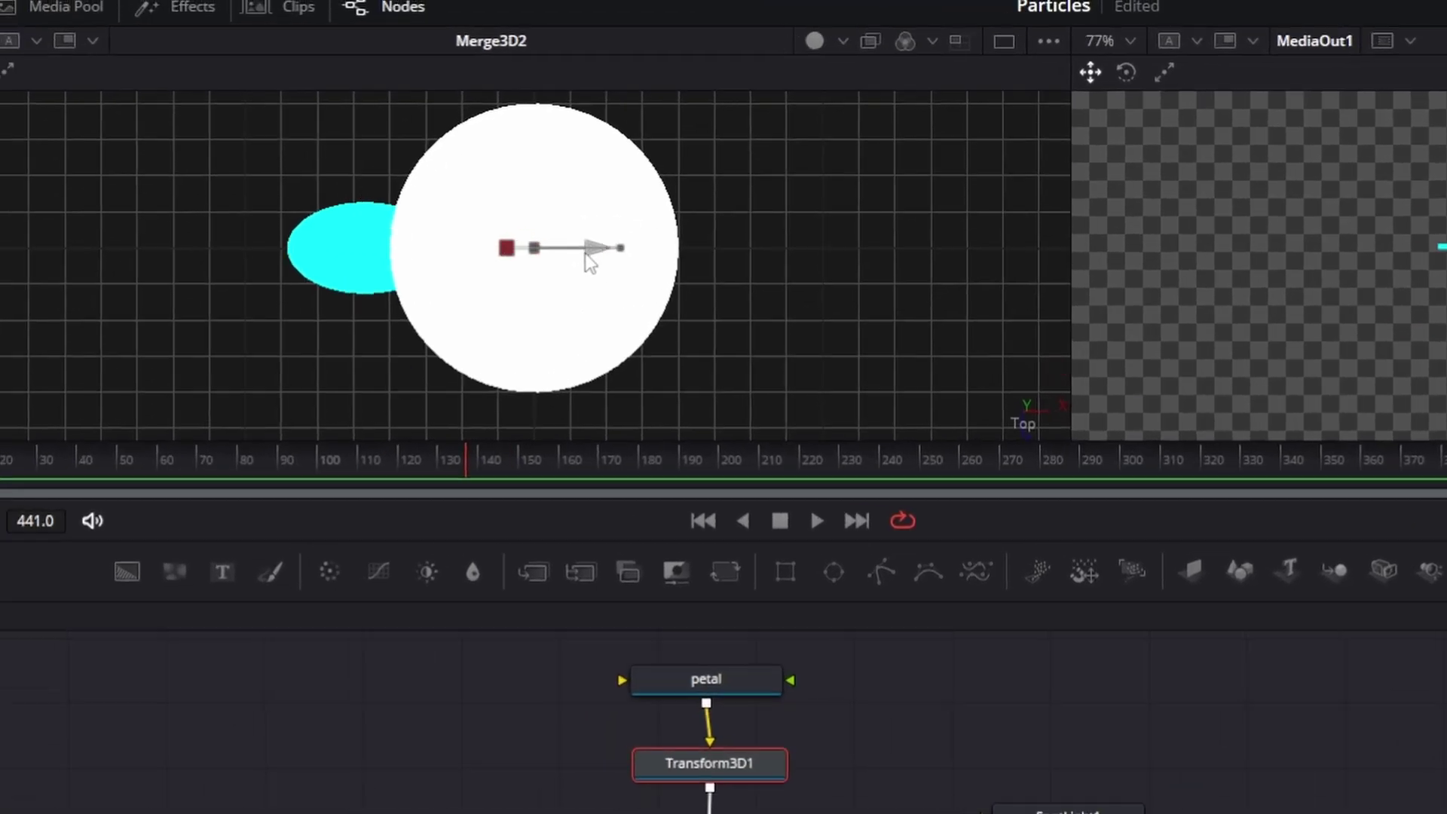
left_click_drag(596, 320, 699, 361)
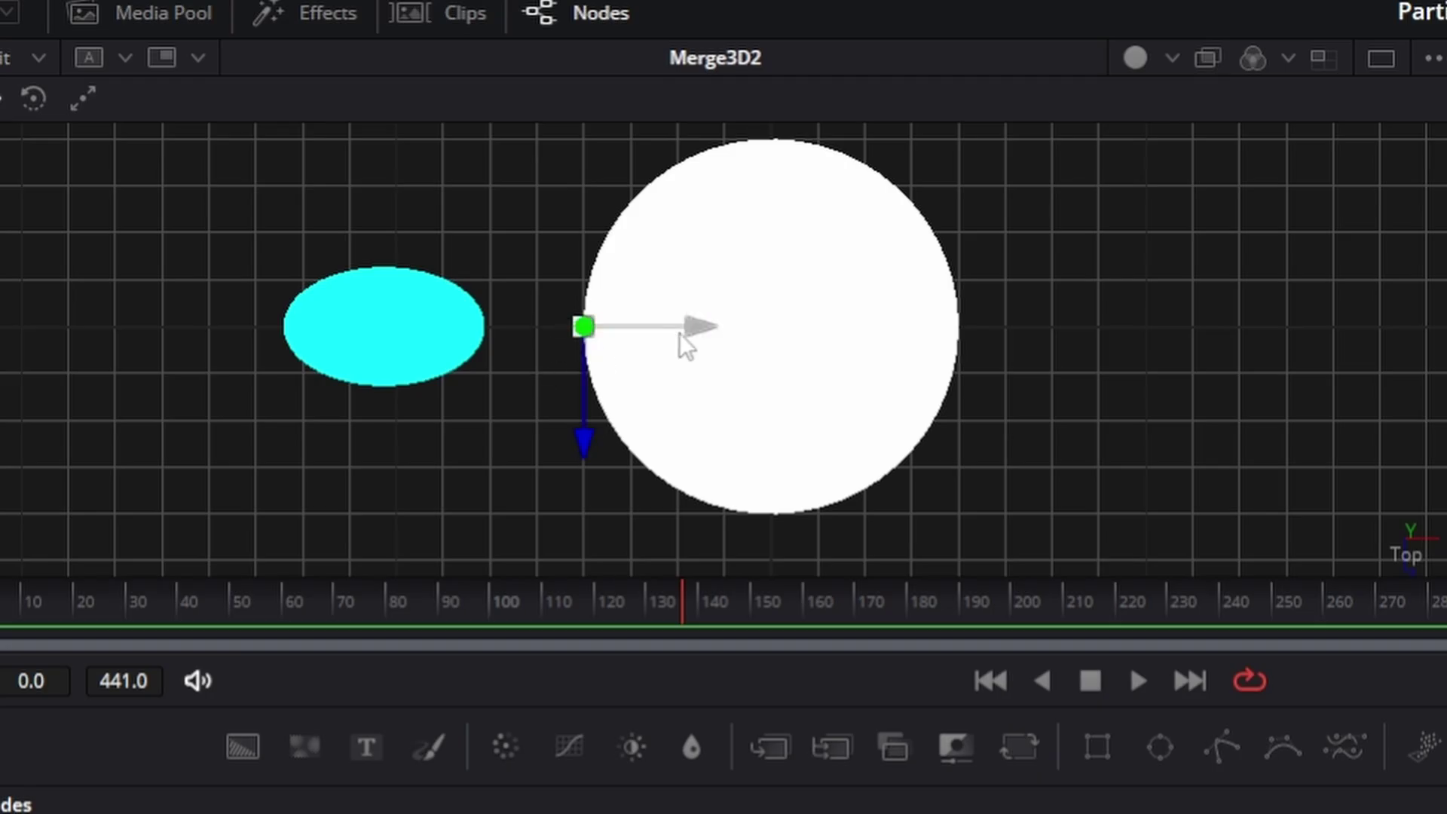
left_click_drag(686, 334, 793, 338)
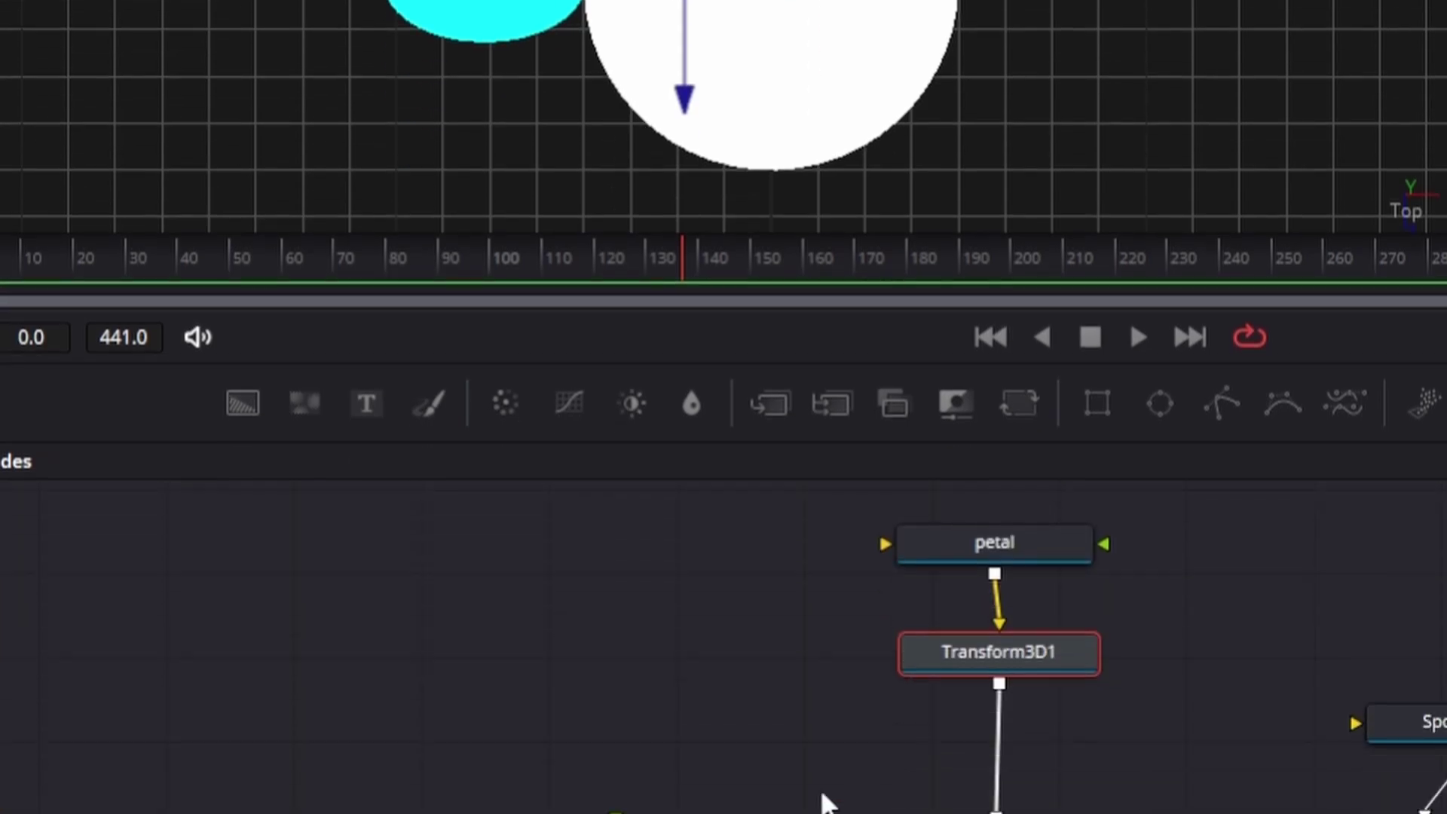
Disconnect the Sphere from Merge3D2 and move Transform3D1 along X back to the grid's centre
left_click(879, 616)
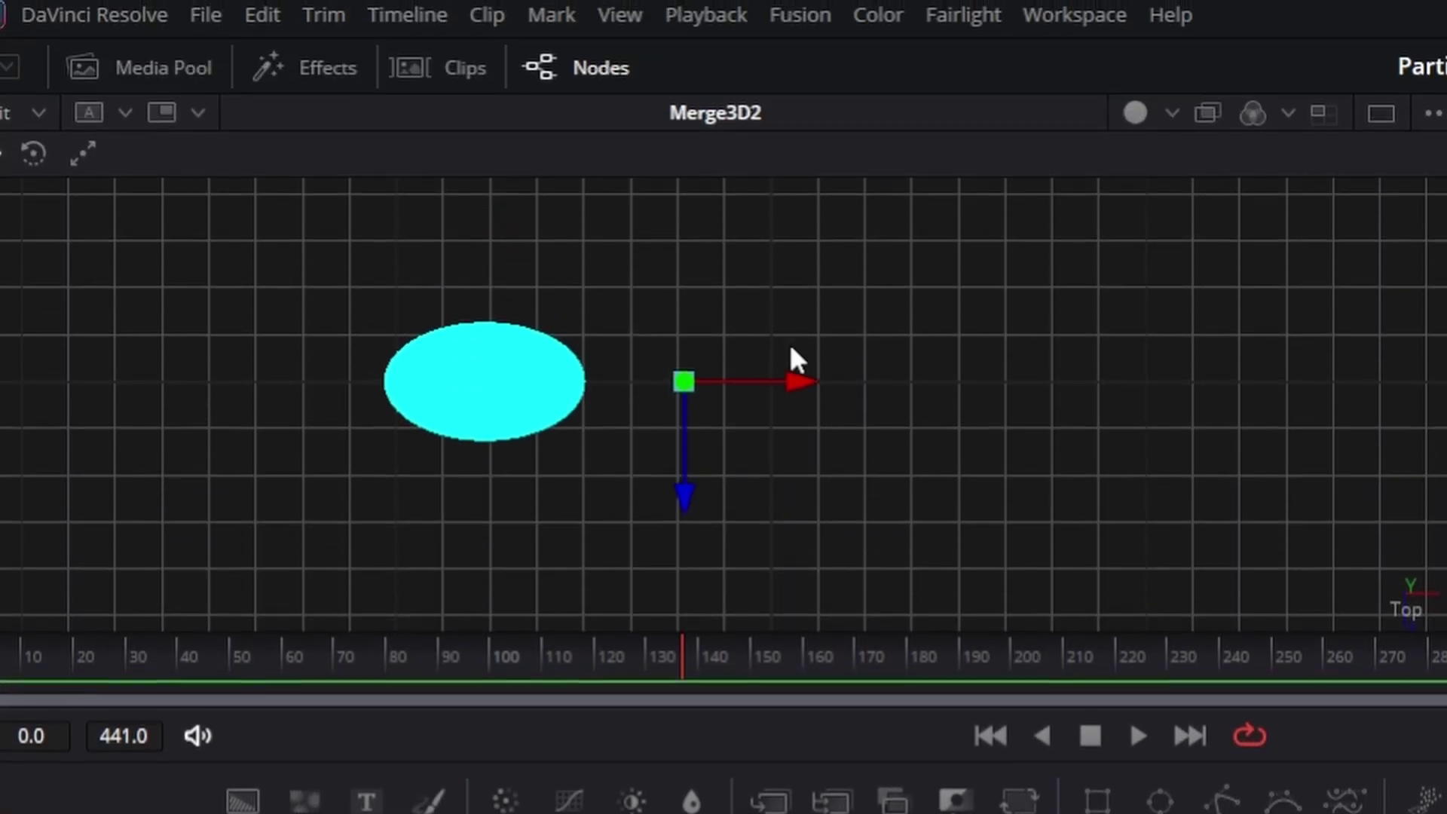
left_click_drag(777, 379, 863, 379)
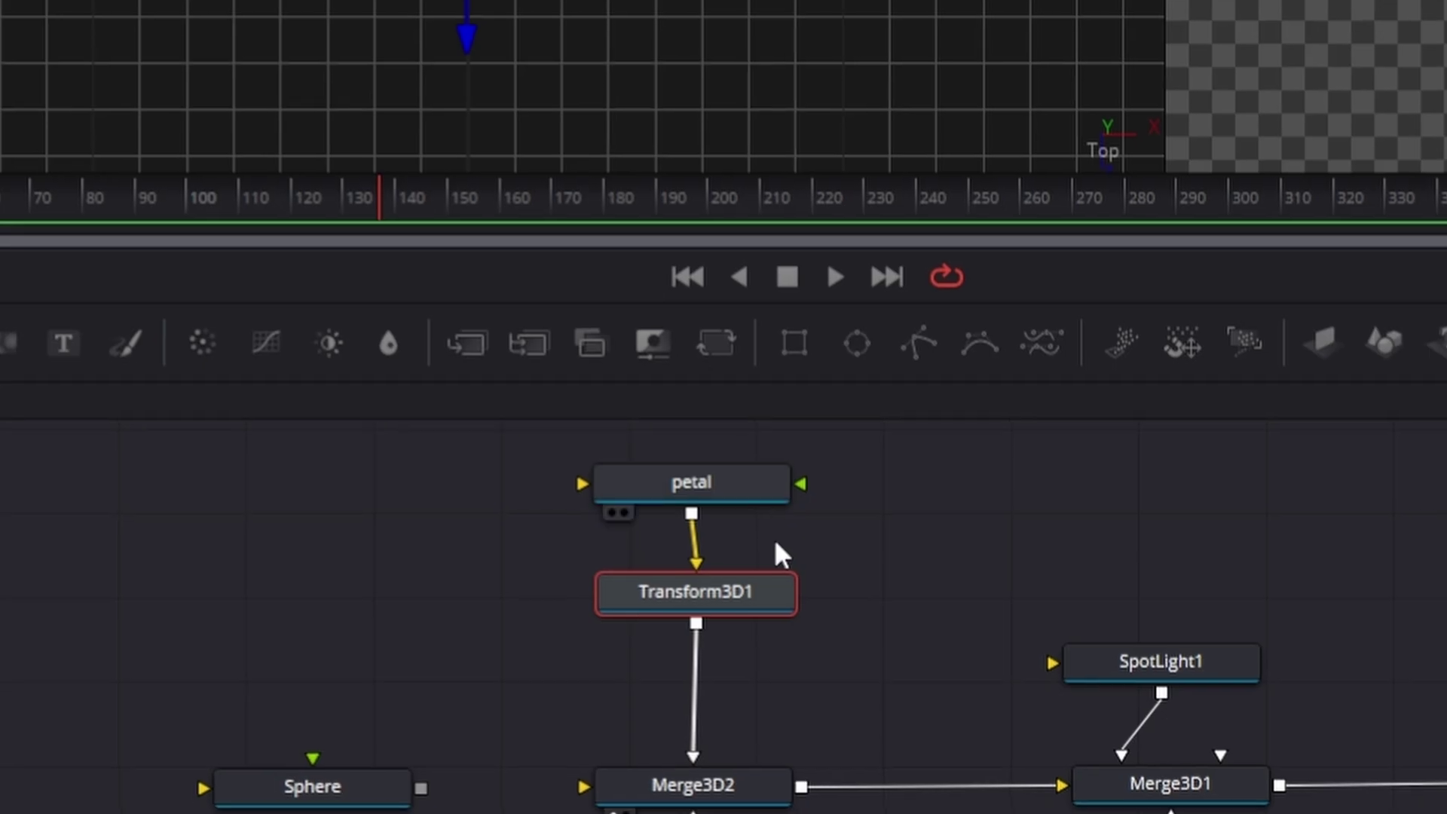
Shift the petal node's pivot along its X axis
left_click(688, 400)
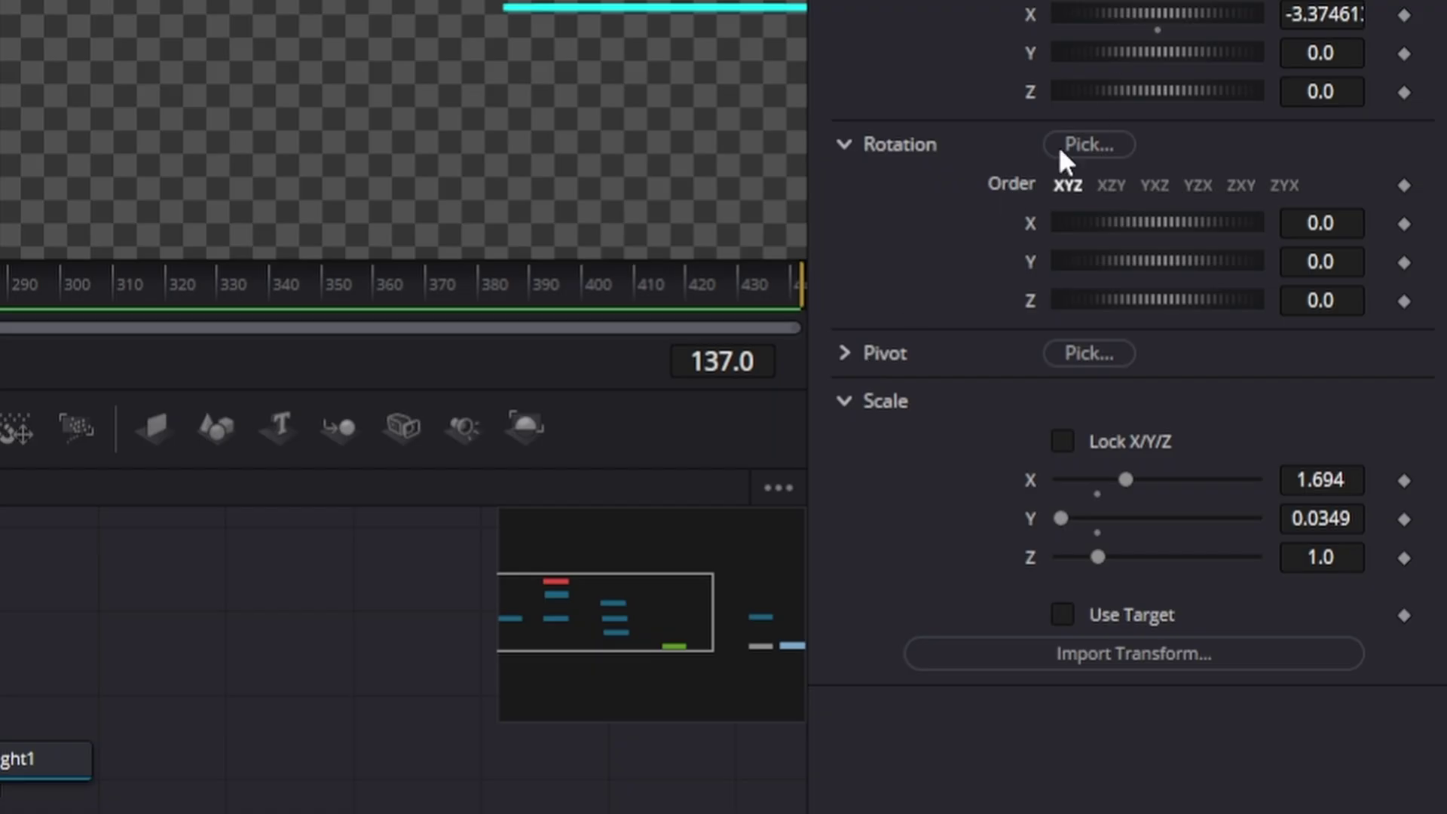
left_click(847, 354)
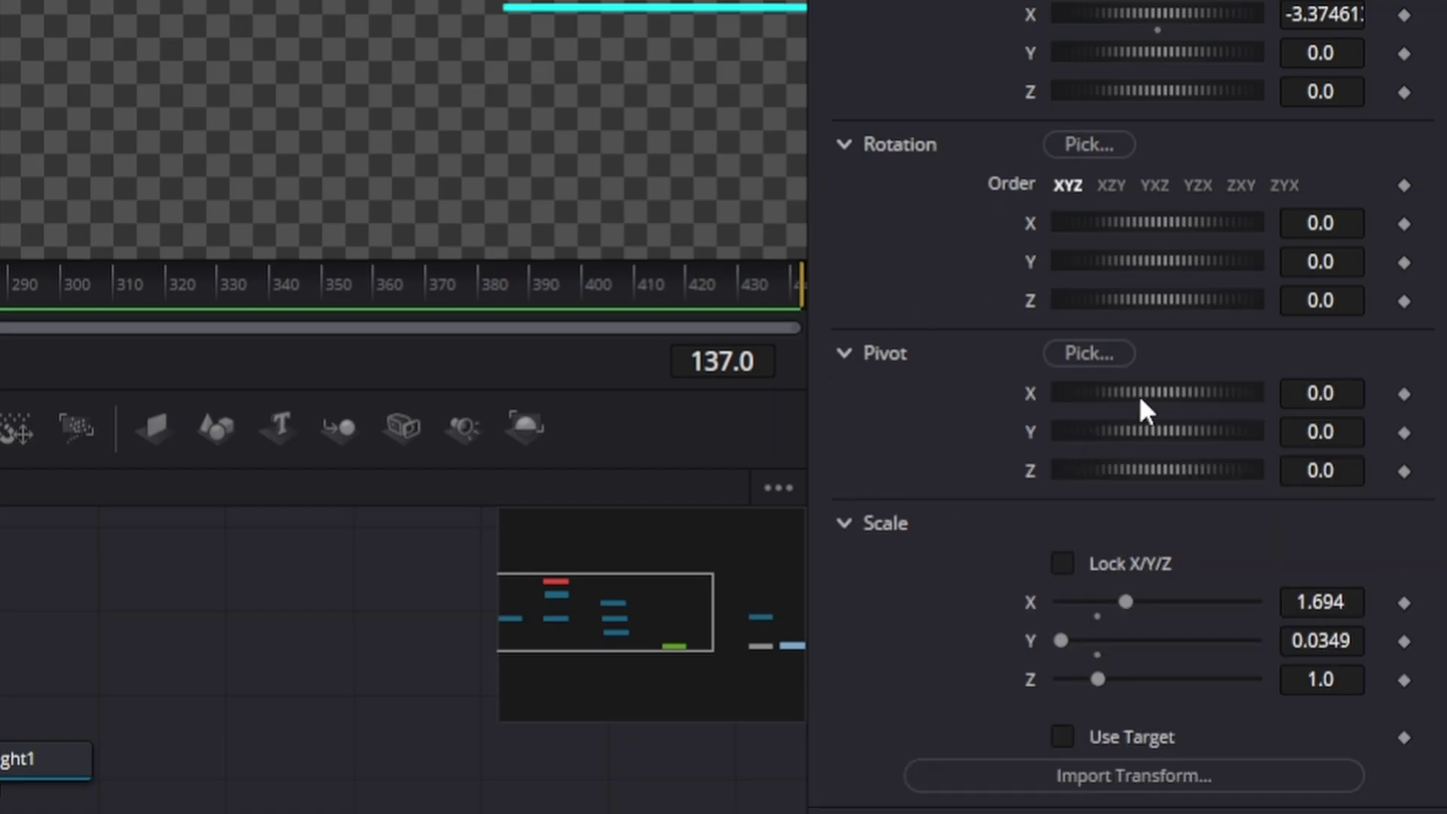
left_click_drag(1140, 399, 1238, 400)
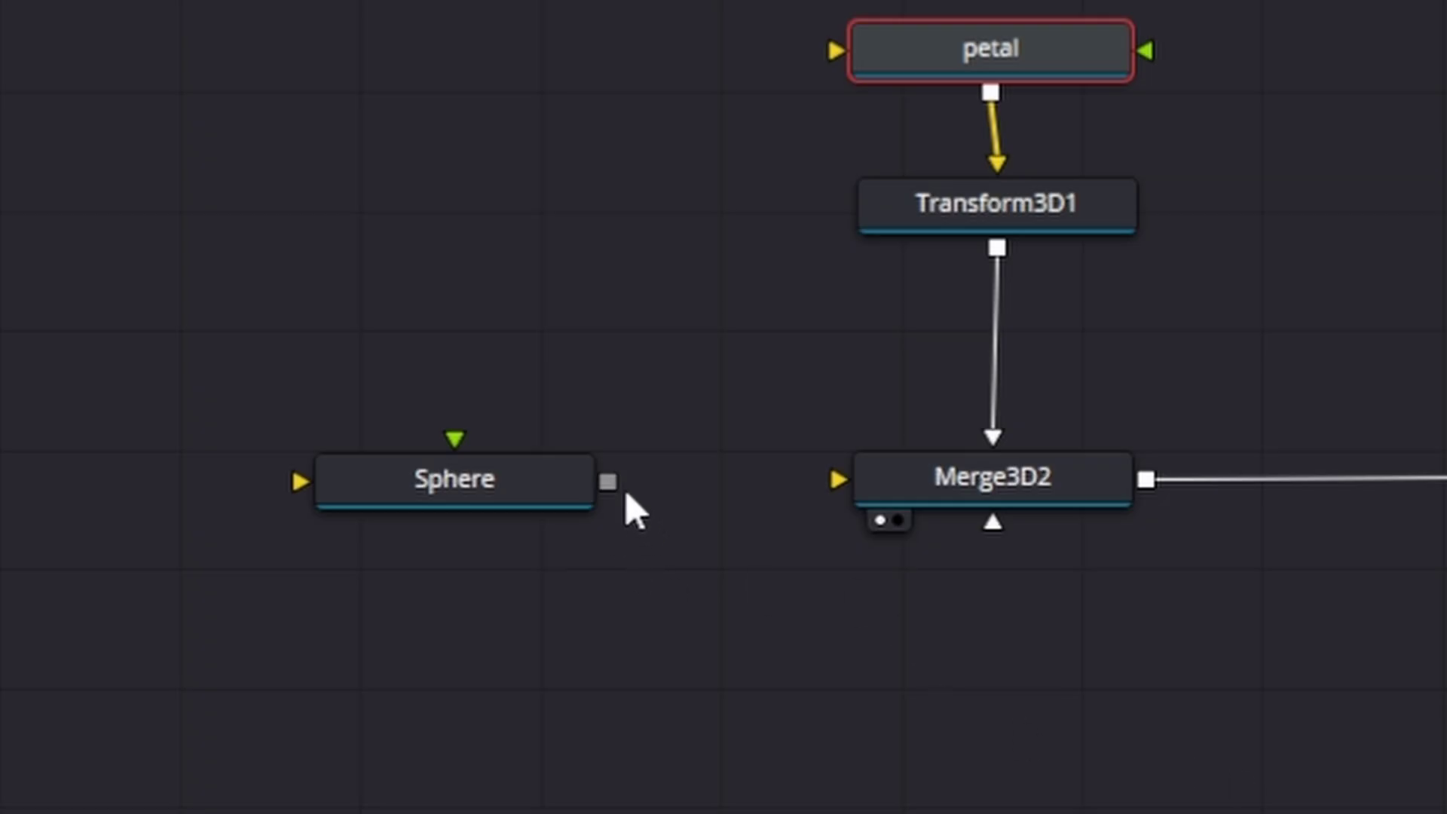
Reconnect the Sphere to Merge3D2 and adjust the petal's X translation to -3.114 and its X pivot to 3.159
left_click_drag(609, 482, 943, 494)
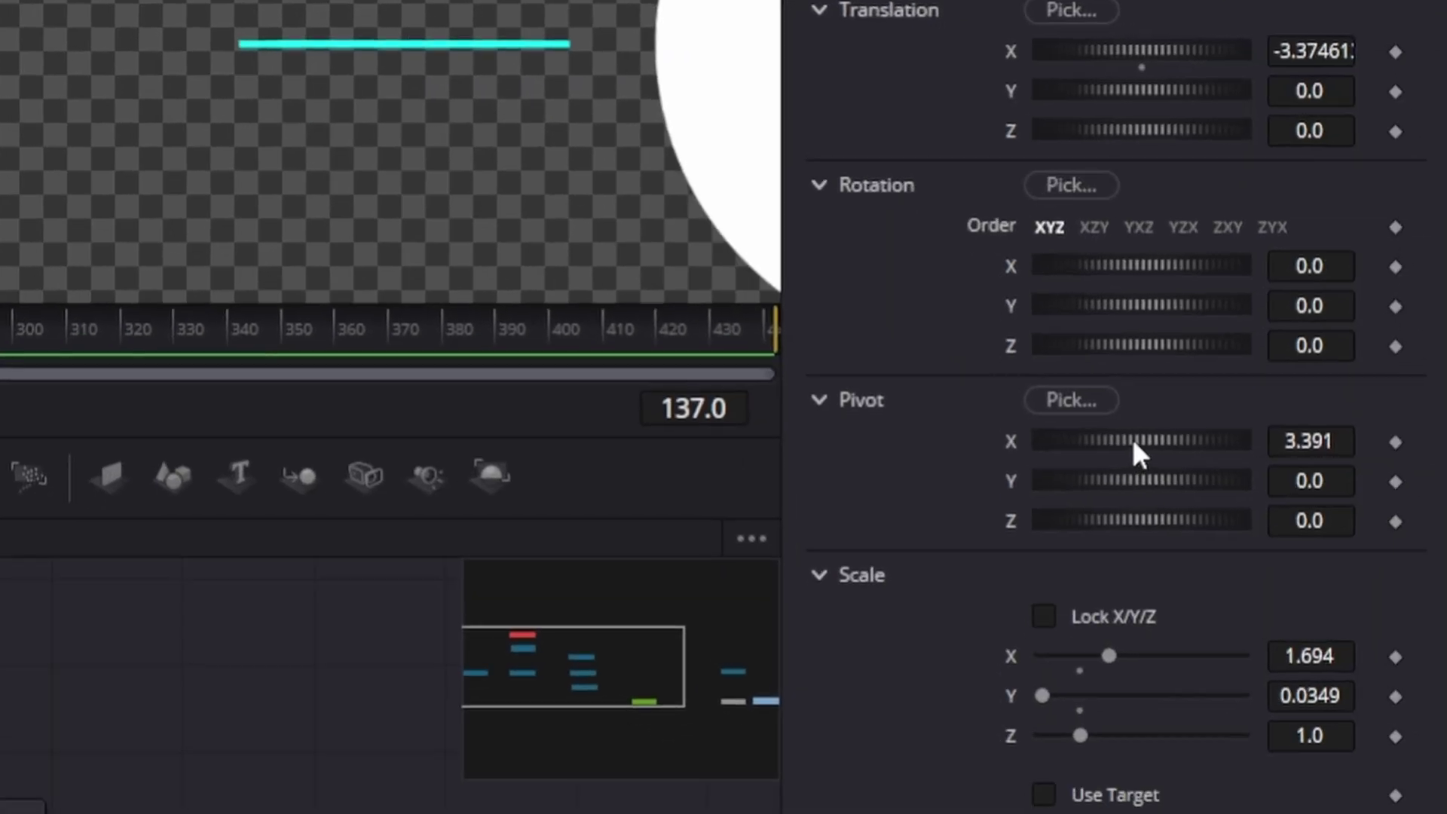
left_click_drag(1132, 439, 1170, 437)
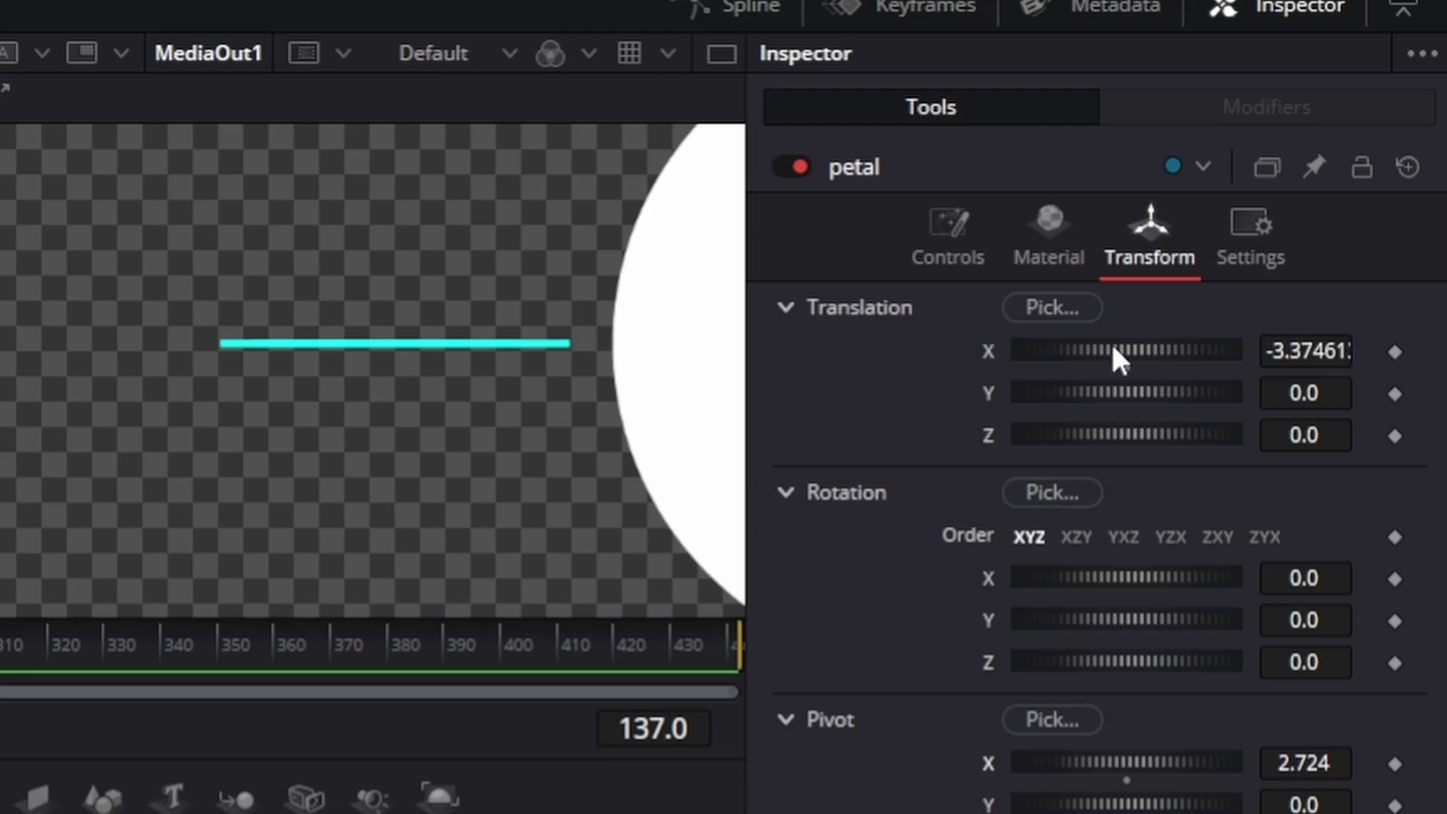
left_click_drag(1114, 348, 1134, 348)
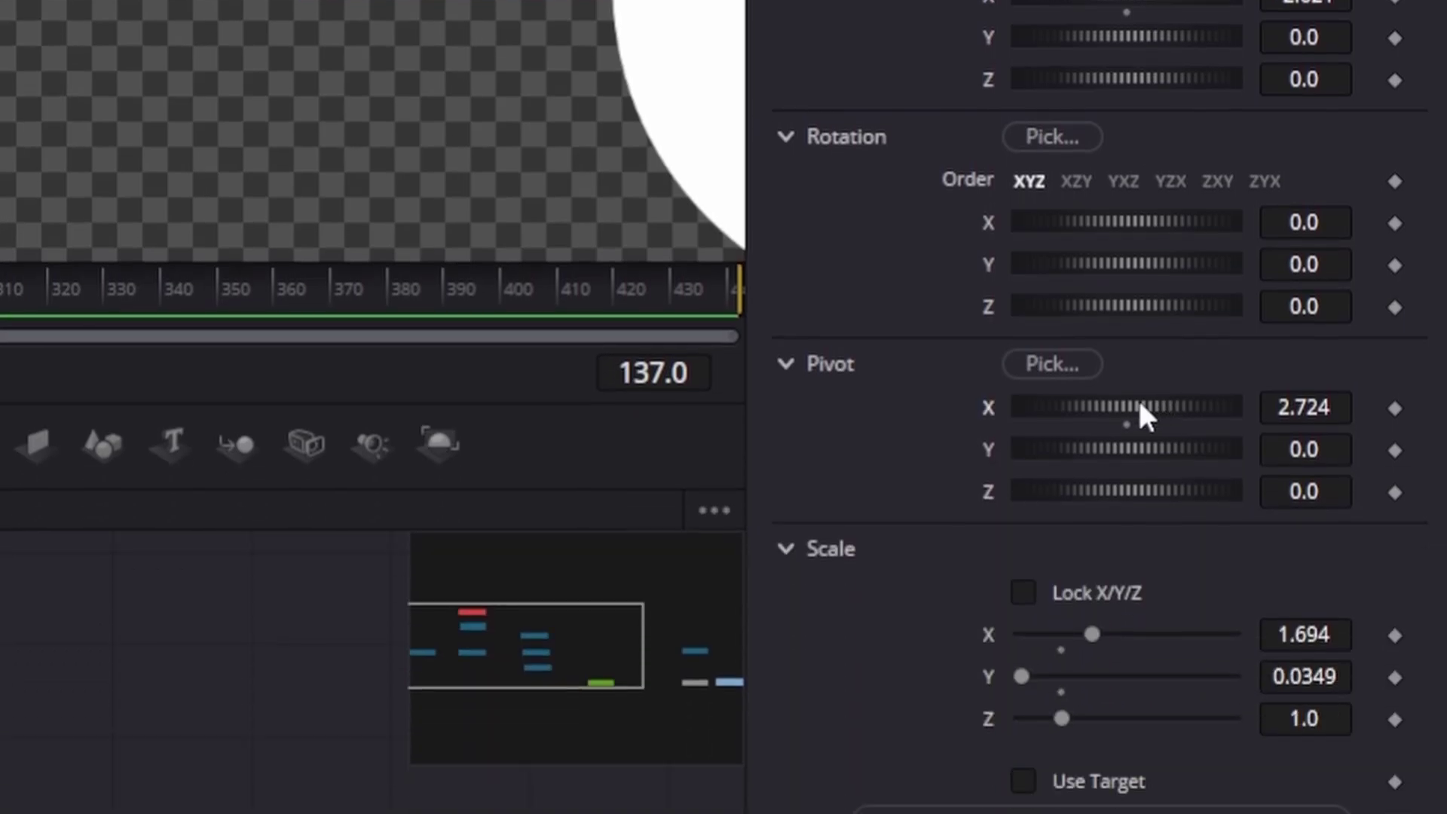
left_click_drag(1140, 406, 1166, 407)
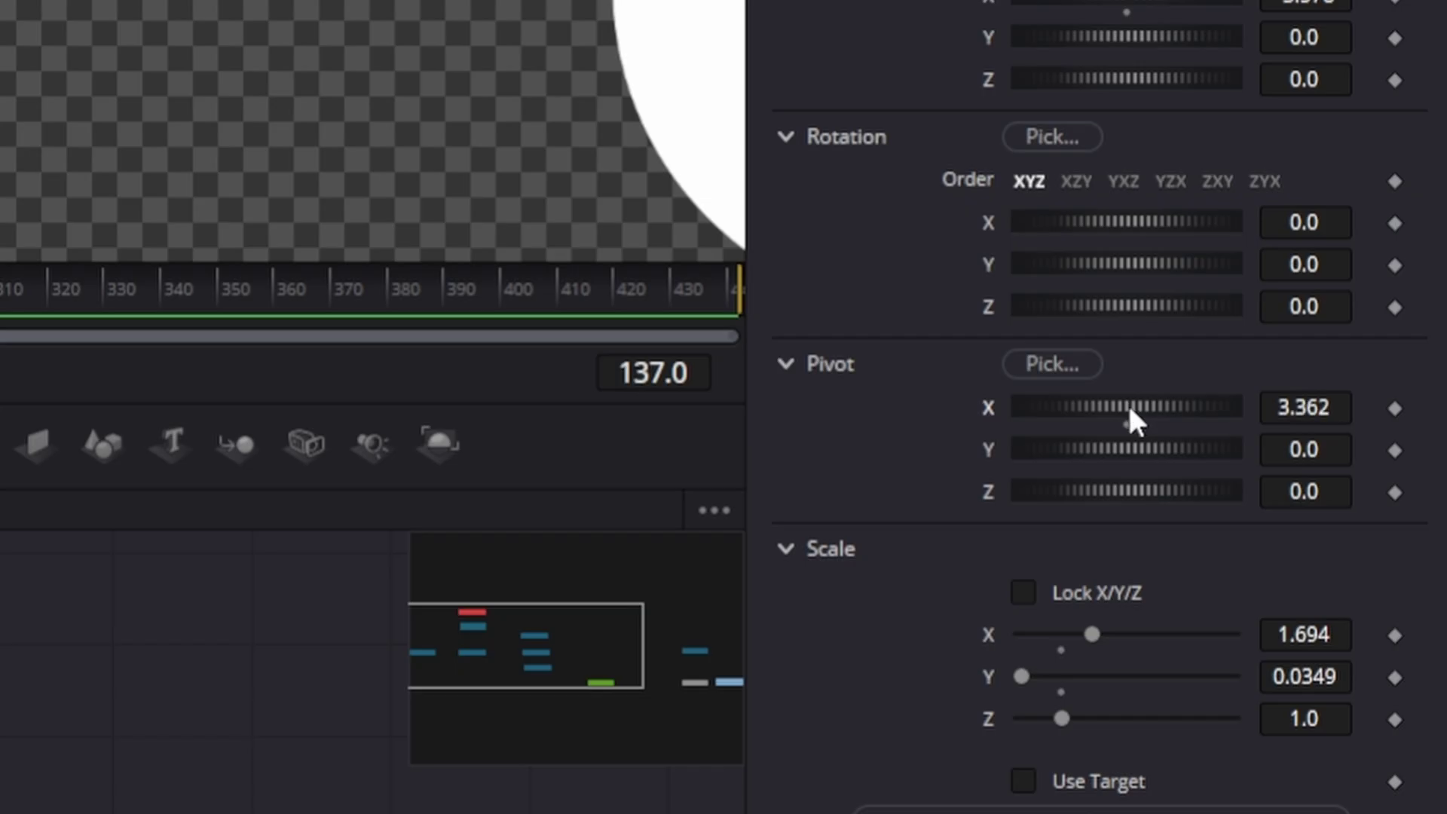
left_click_drag(1128, 403, 1116, 404)
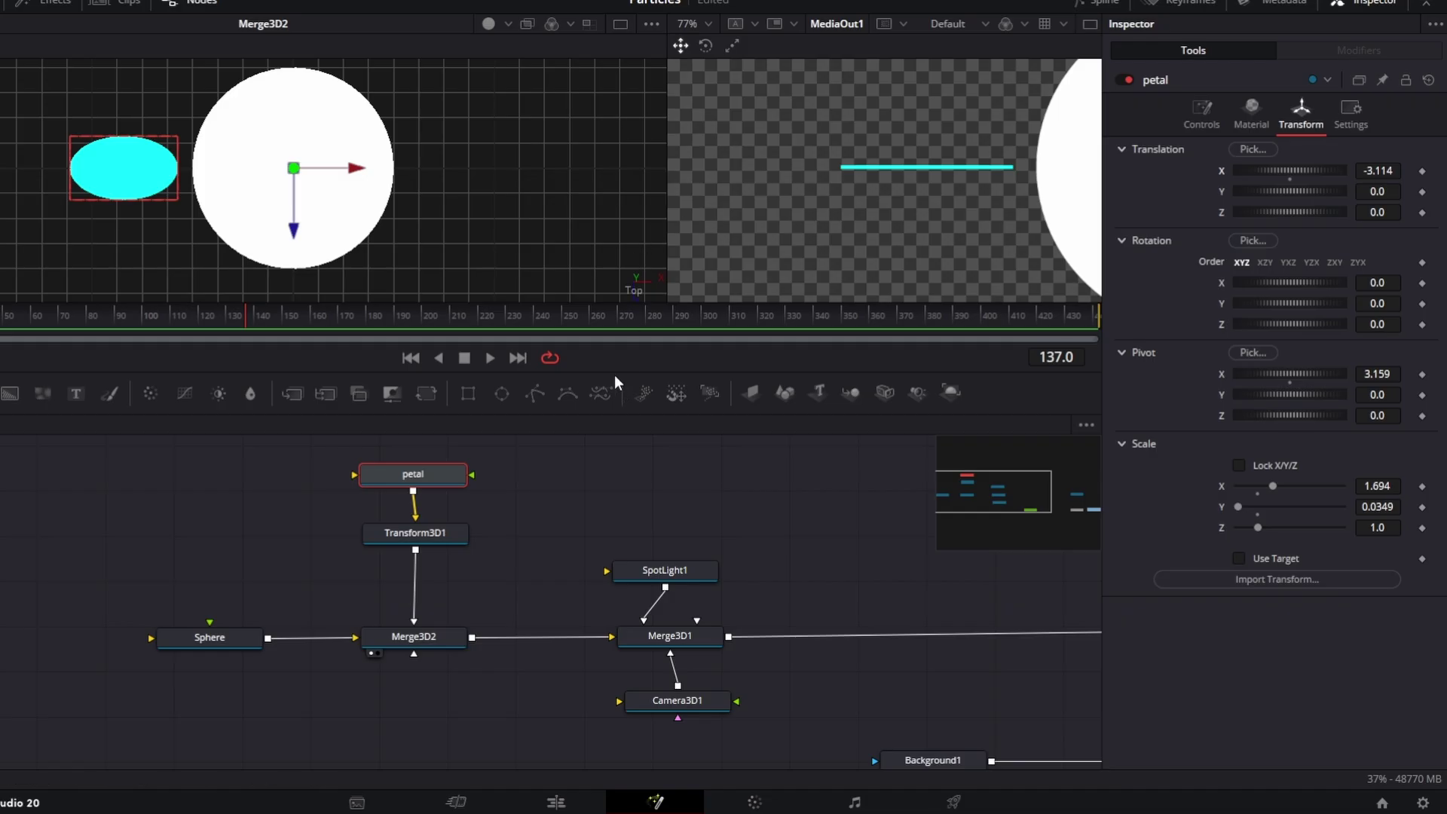
left_click_drag(610, 368, 595, 413)
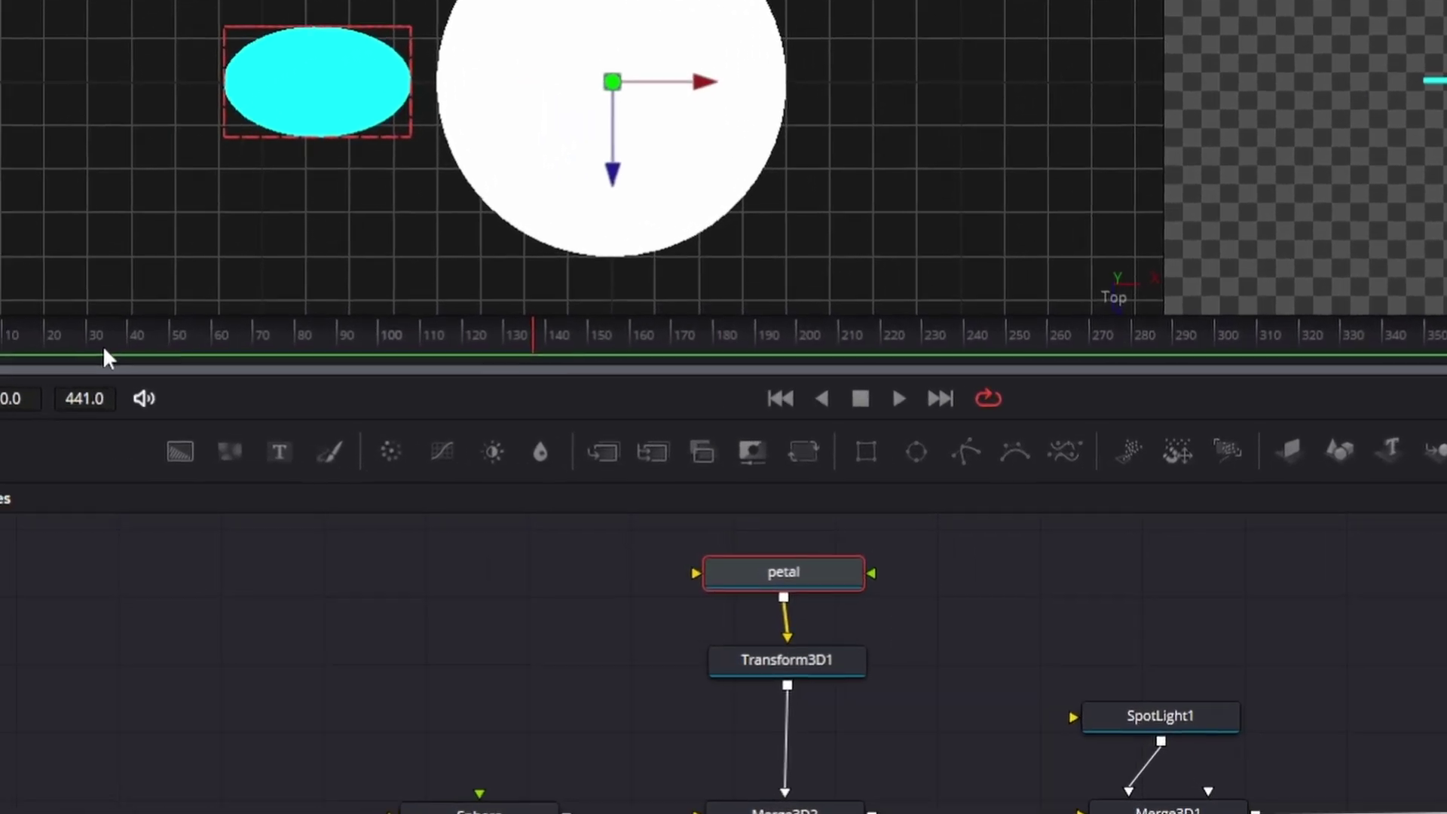
Add a keyframe for Transform3D1's X rotation of 0 at frame 0
left_click_drag(58, 342, 2, 336)
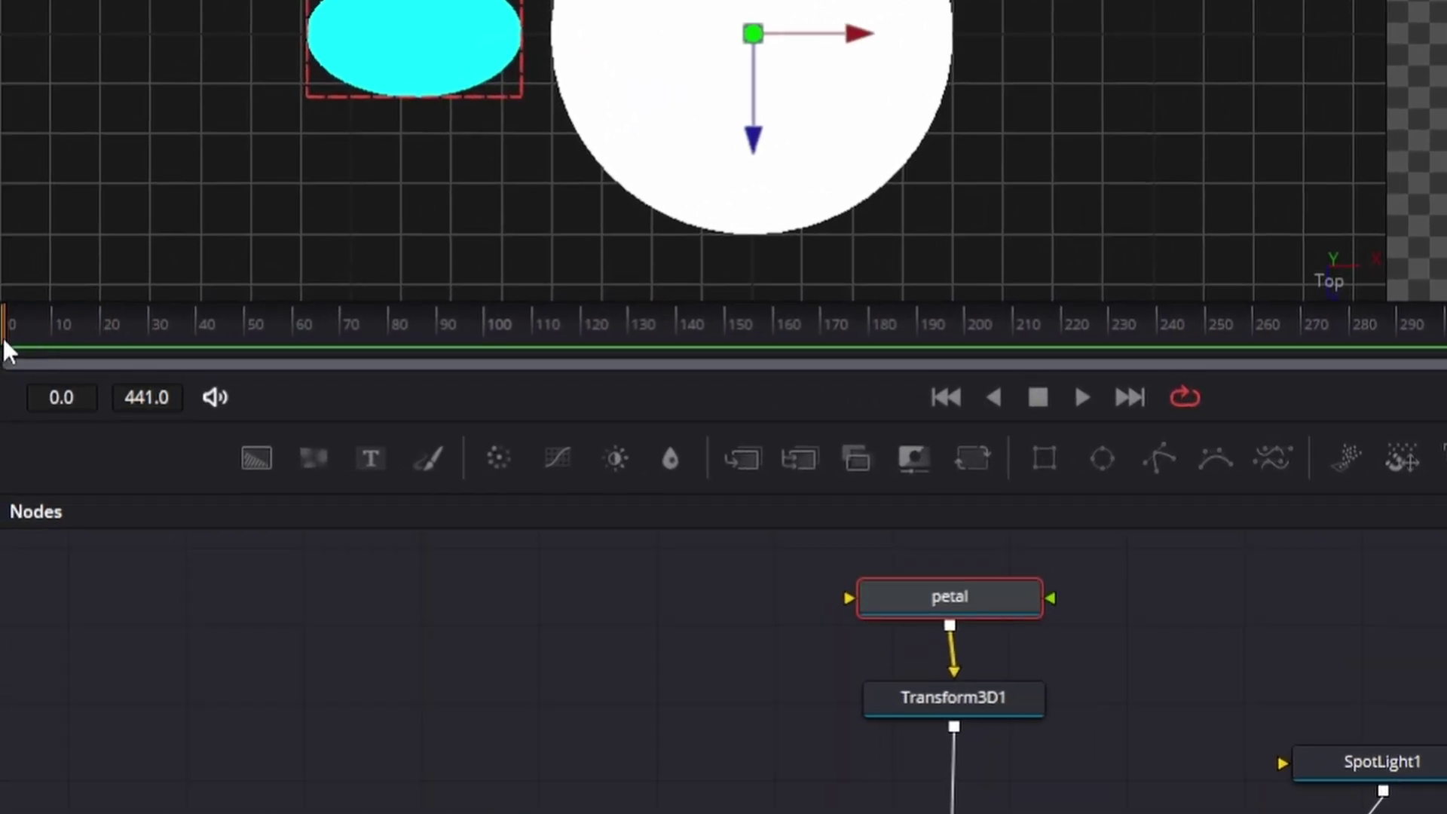
left_click(615, 520)
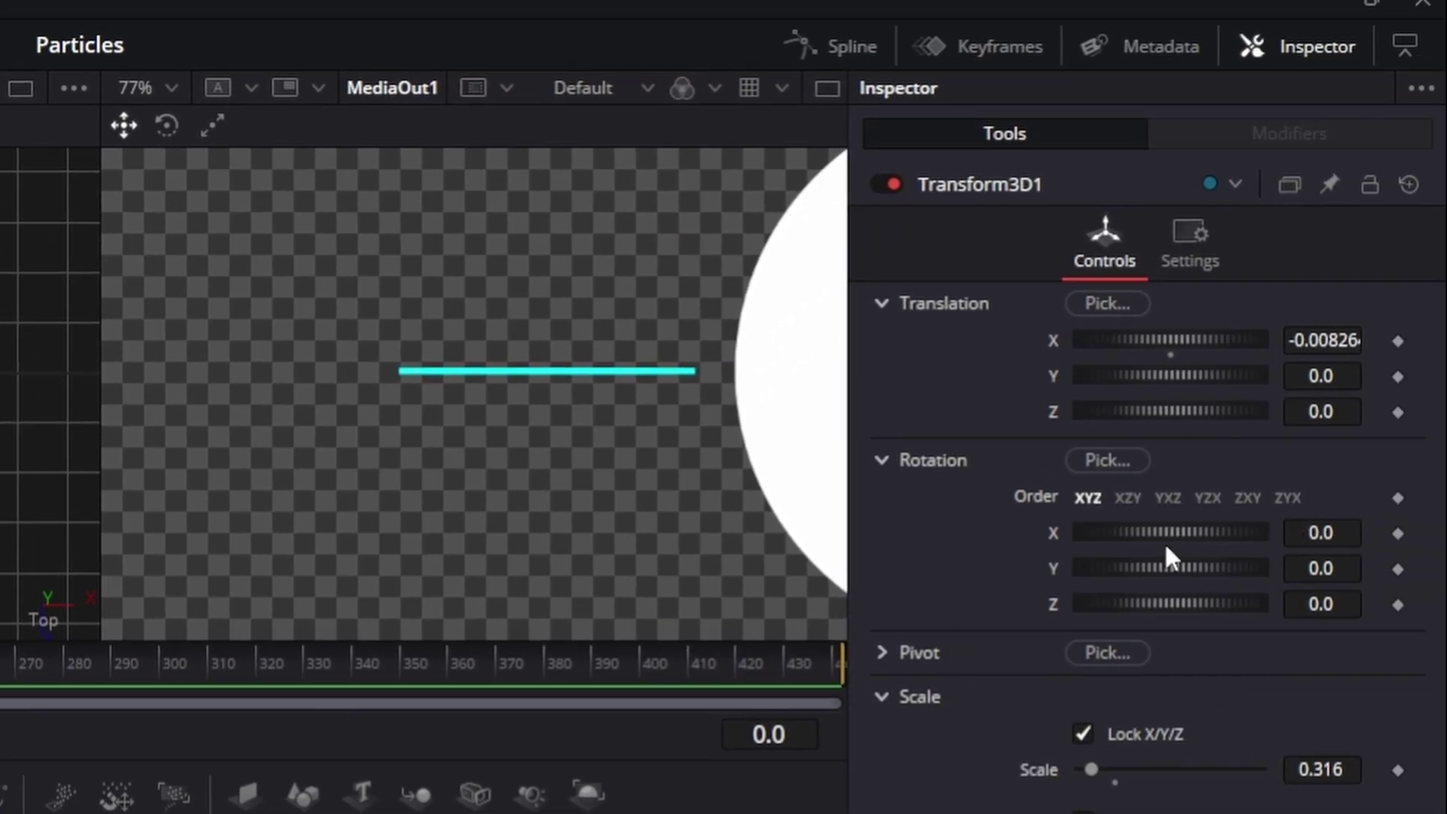
left_click_drag(1166, 547, 1291, 567)
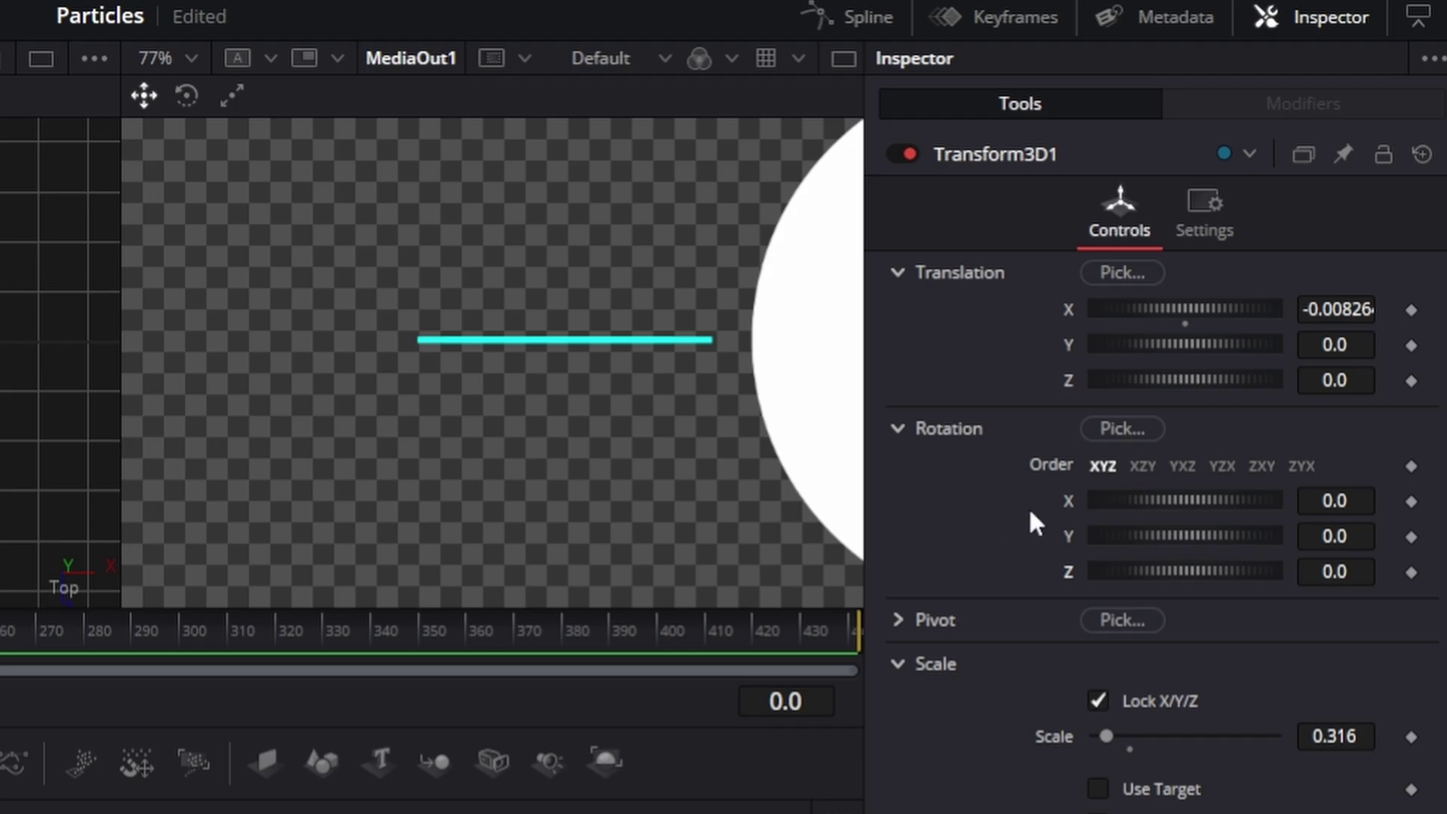
left_click(1413, 501)
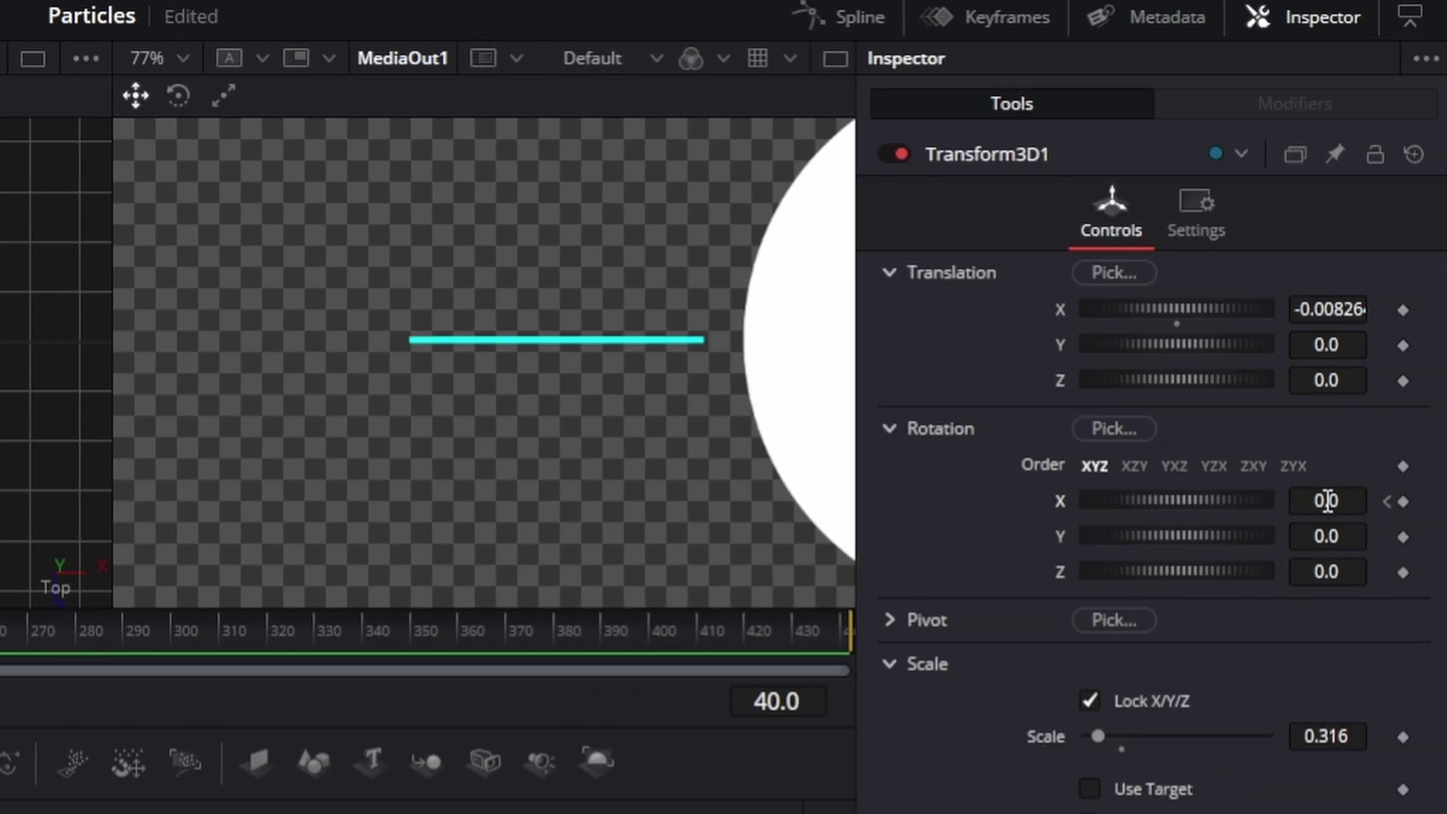
Set Transform3D1's X rotation to -360 at frame 40 and play back the petal's animation
left_click(1336, 501)
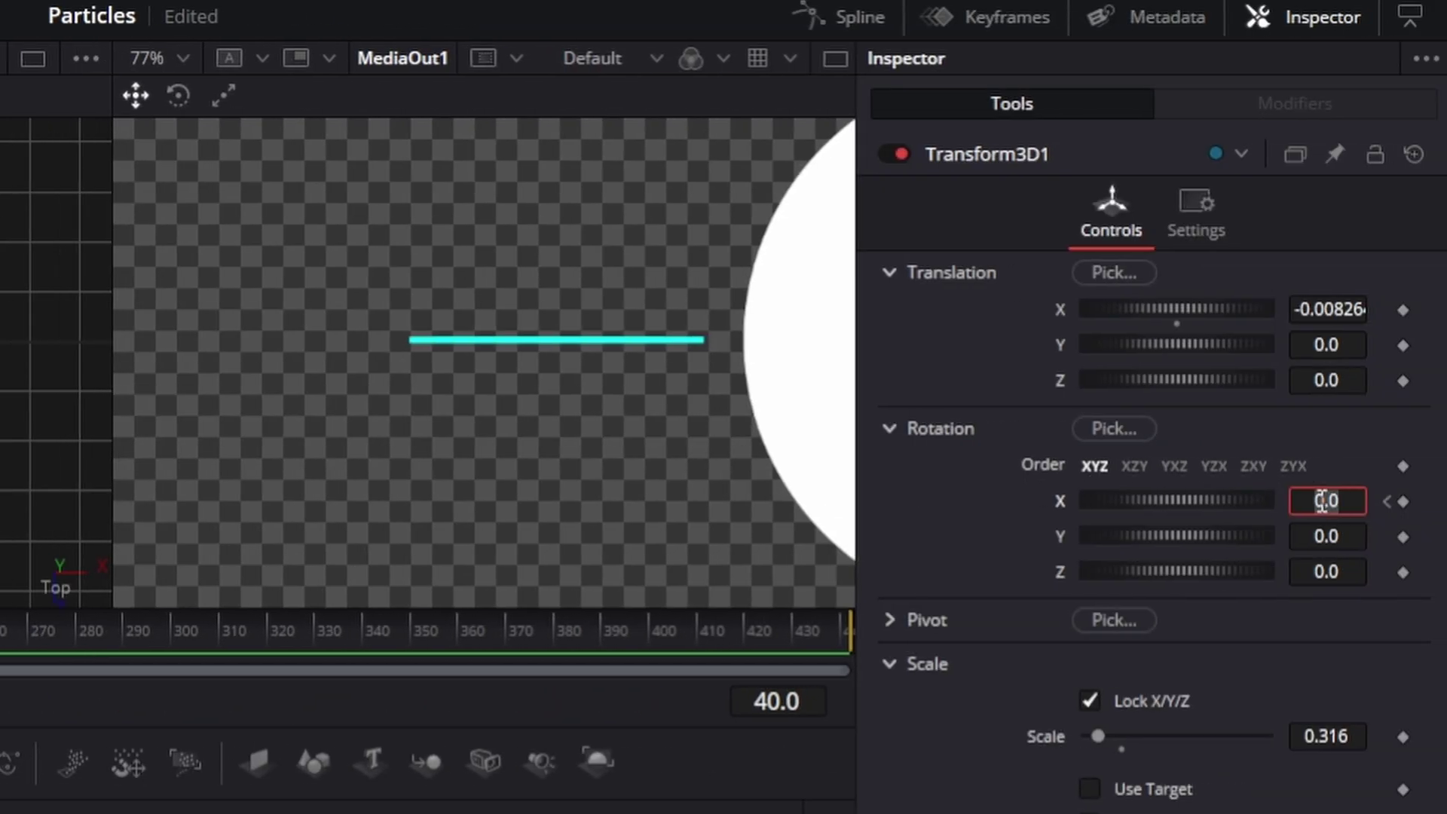
type("-360")
key("Tab")
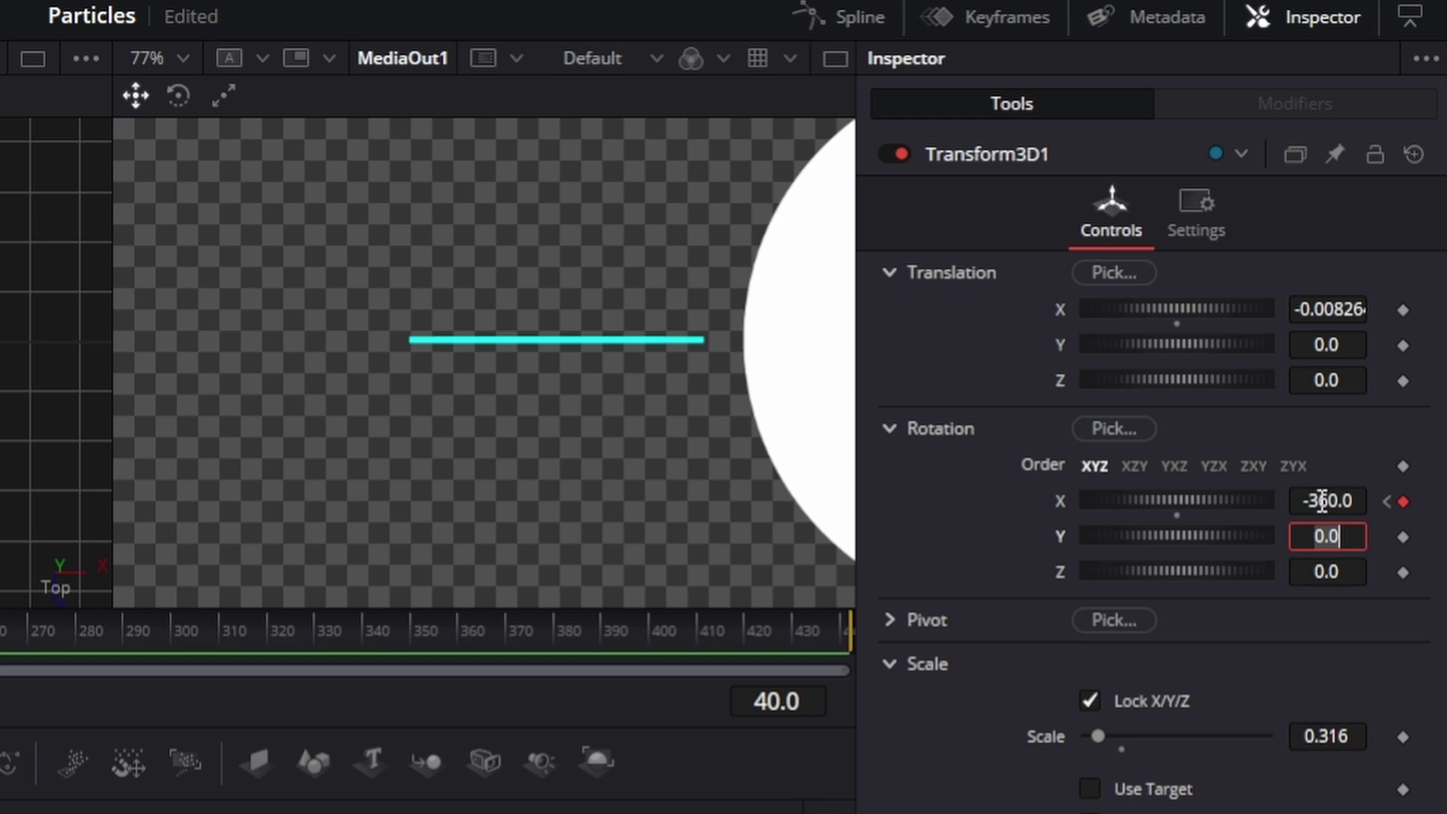
left_click(628, 422)
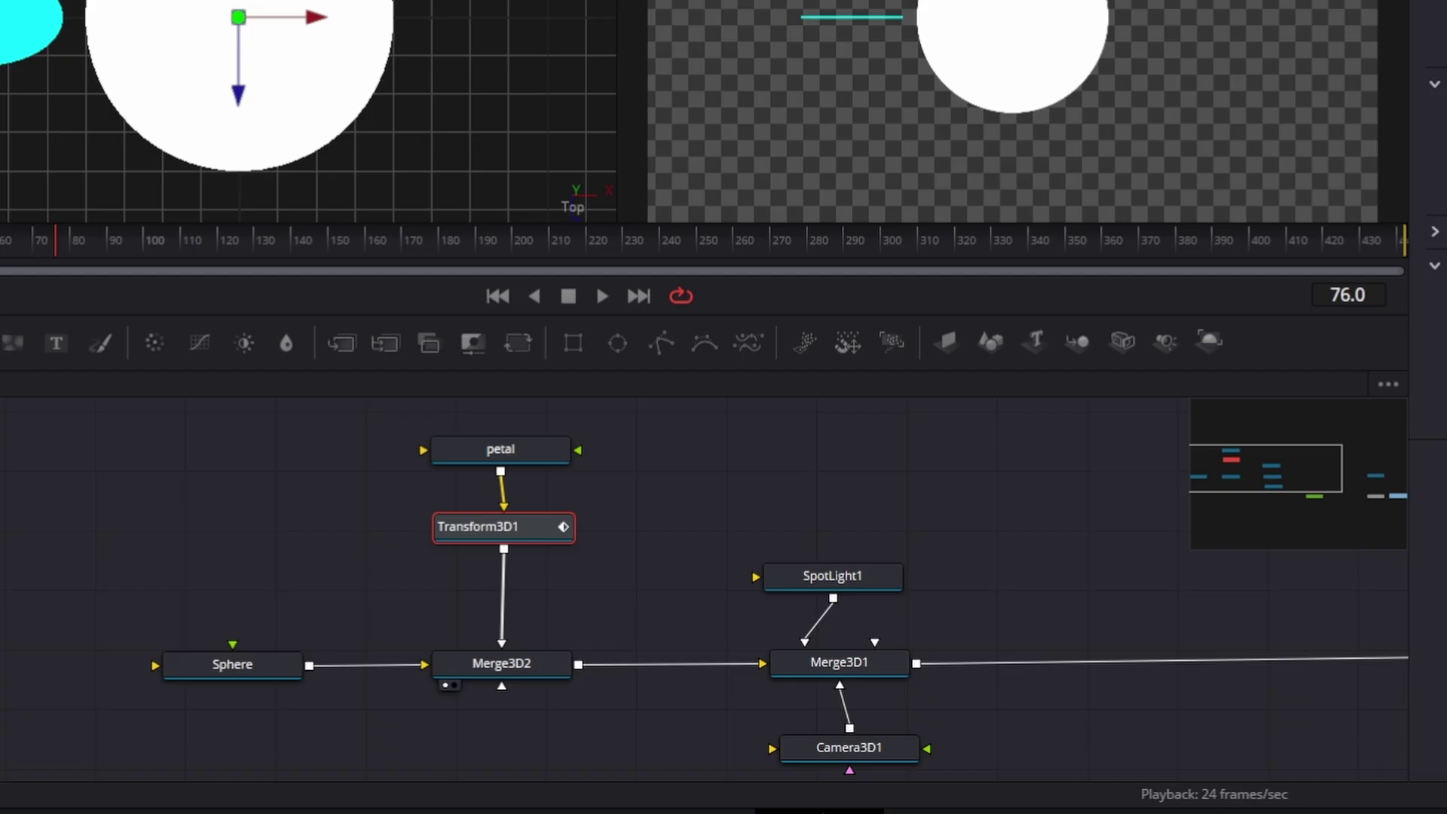
Show Transform3D1's X Rotation curve in the Spline editor, select all its keyframes to loop the spin, and play it back
left_click(1446, 0)
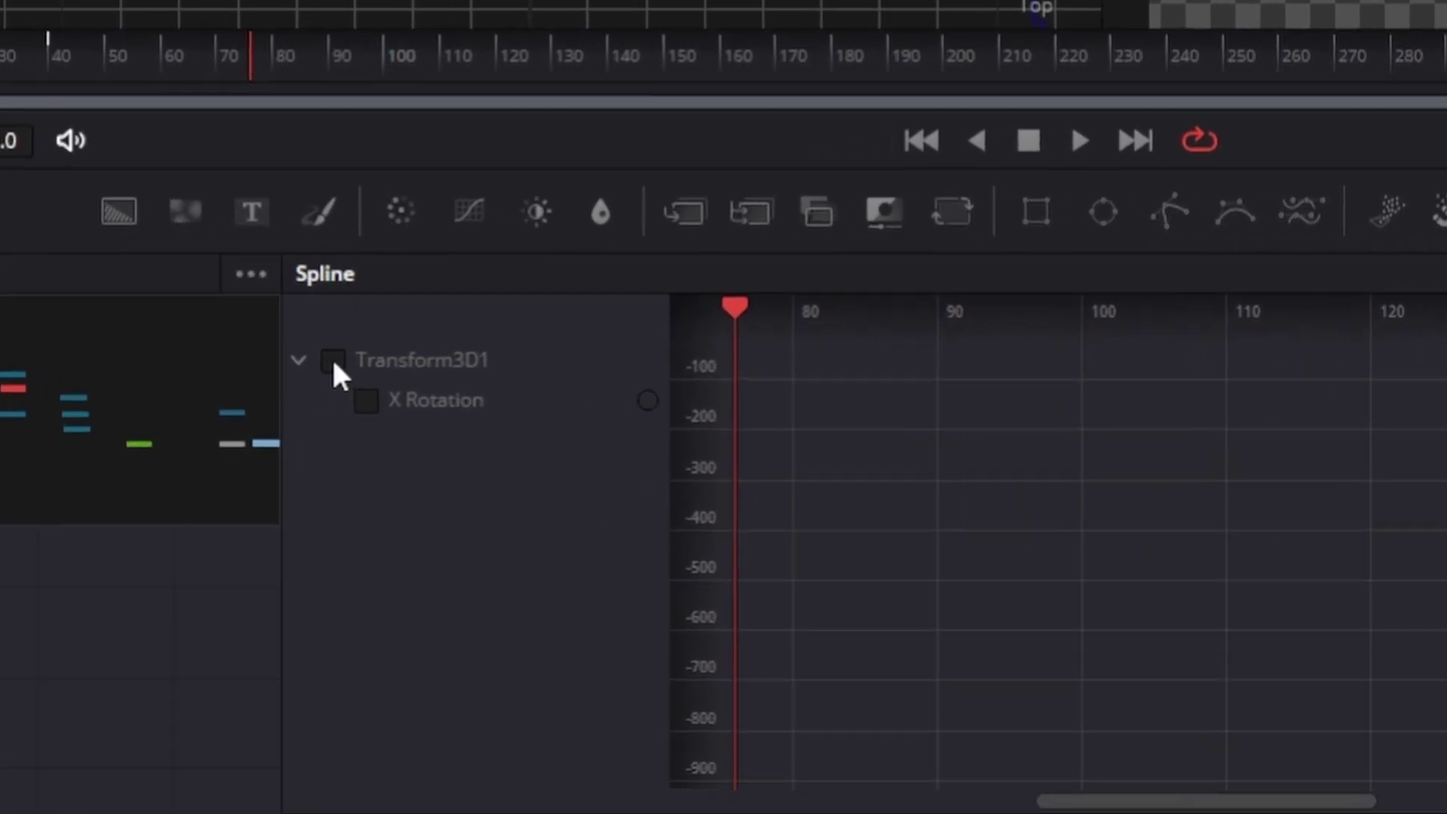
left_click(333, 360)
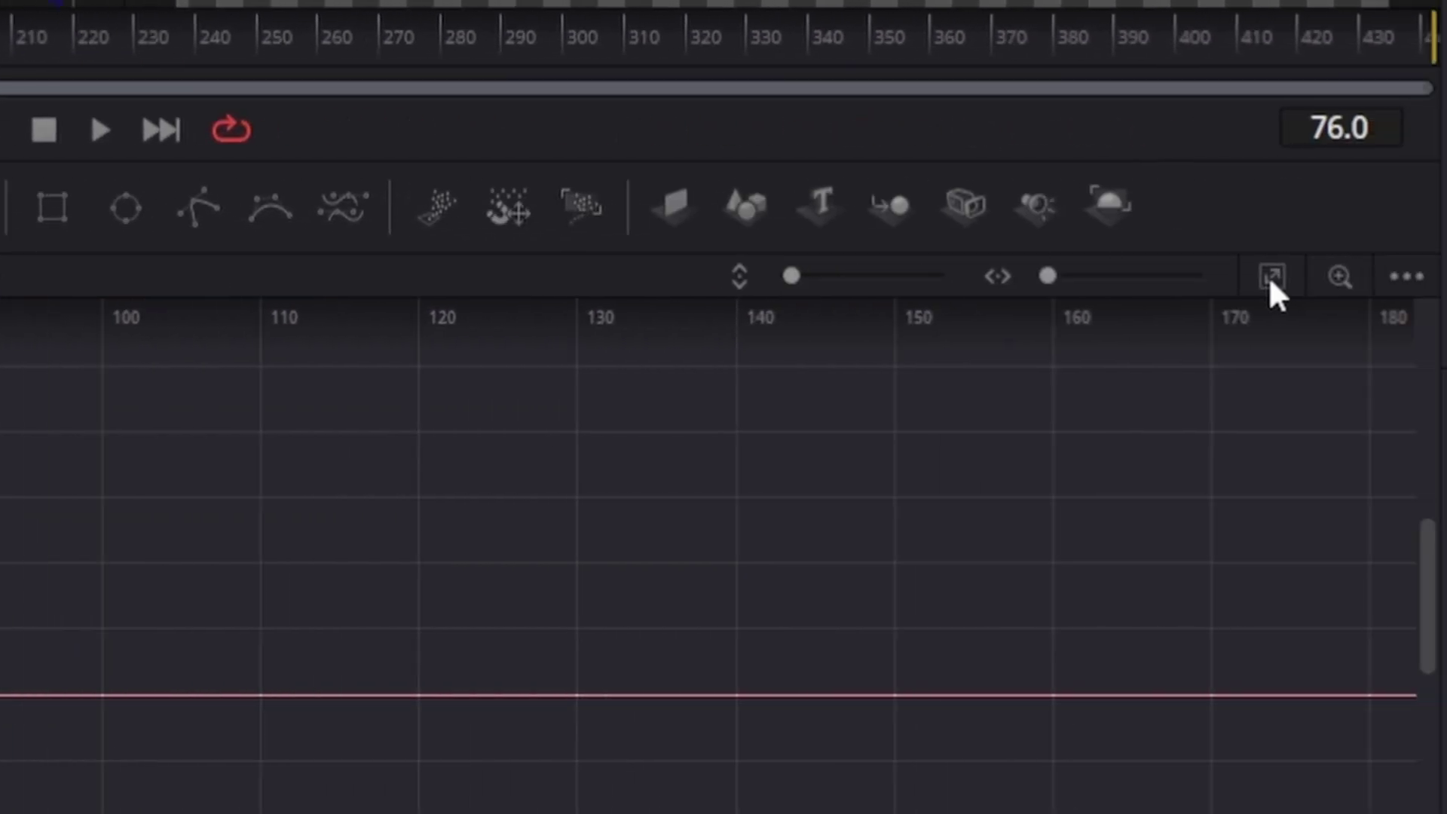
left_click(1152, 277)
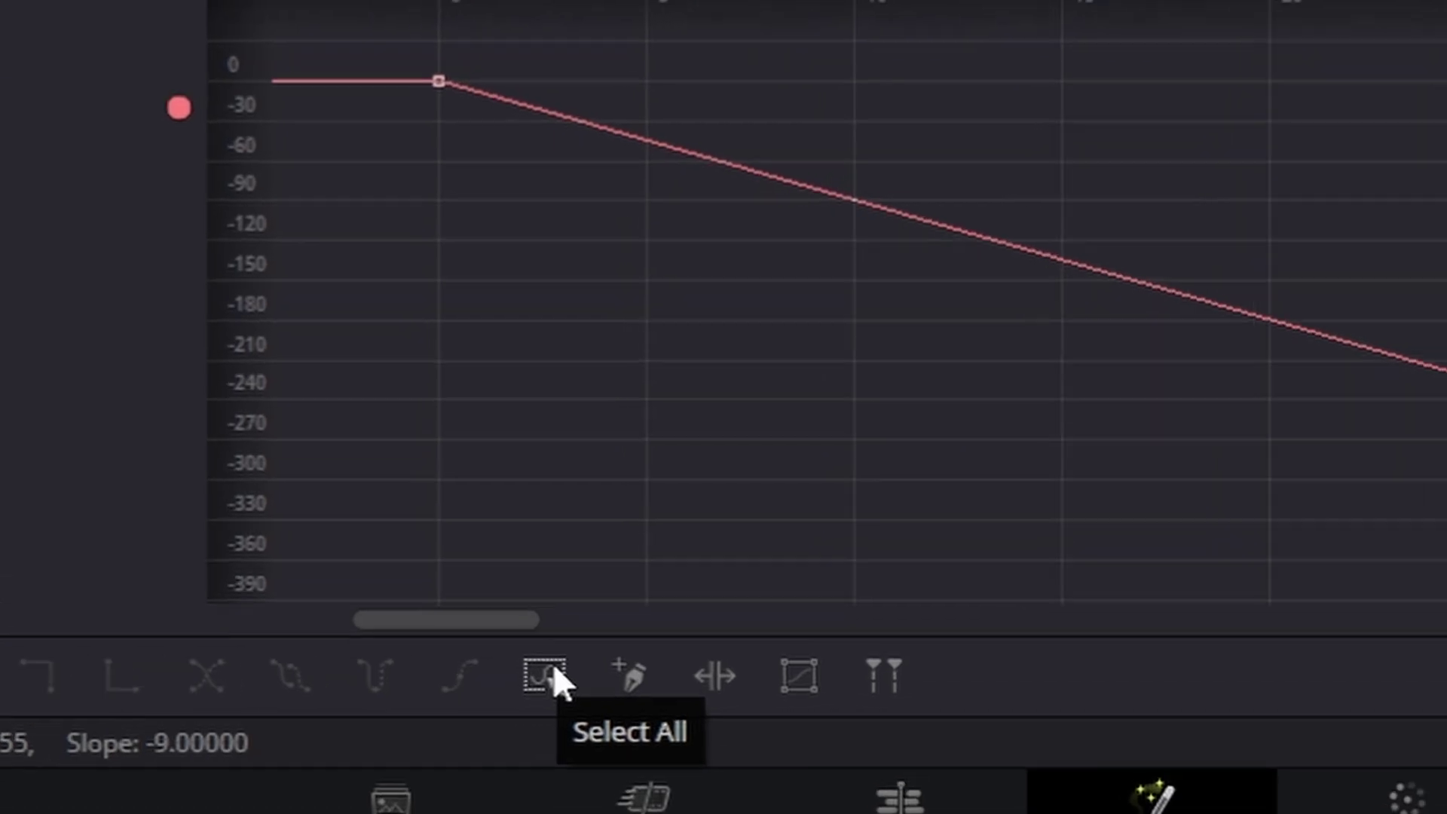
left_click(553, 673)
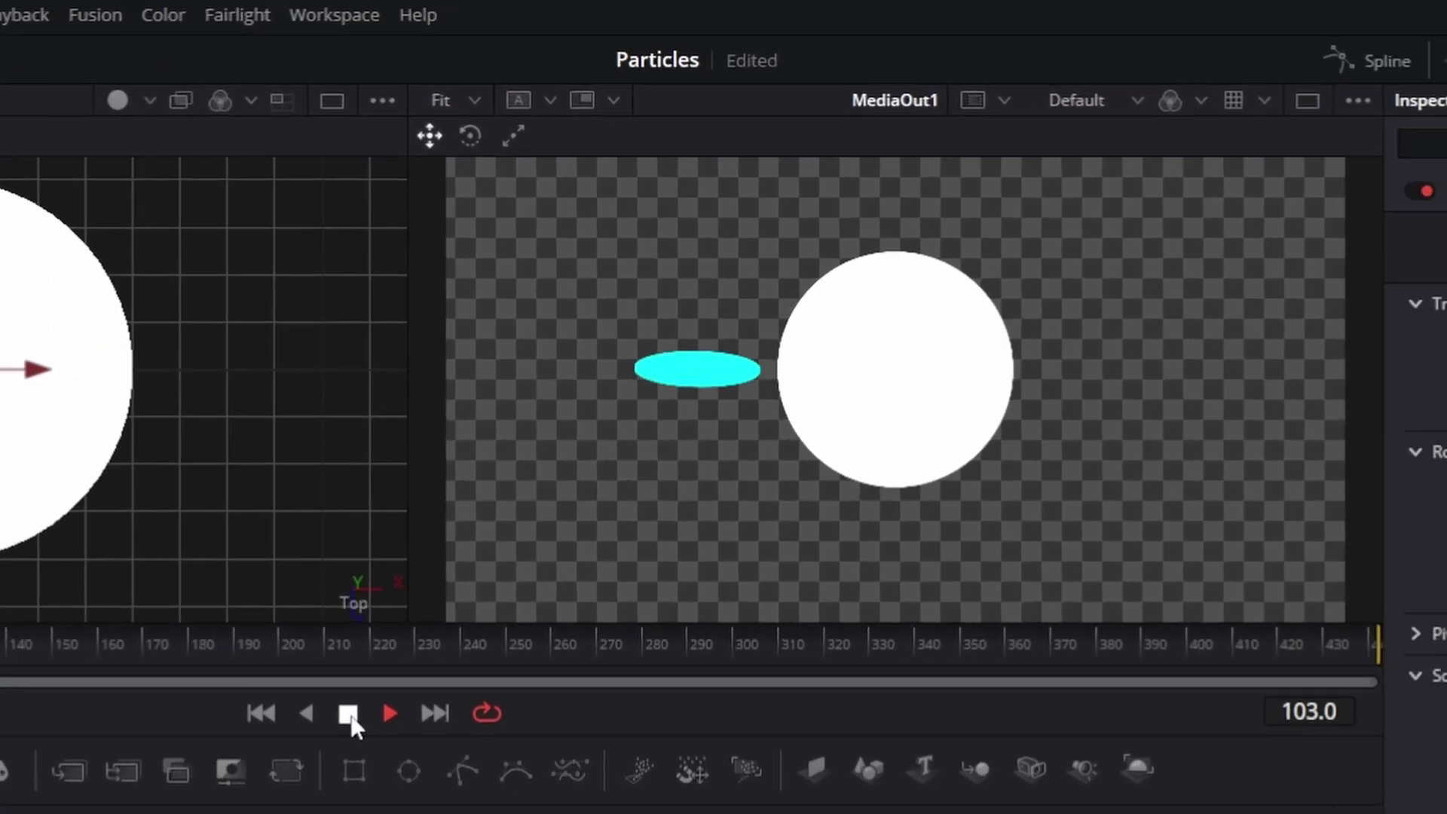
left_click(351, 716)
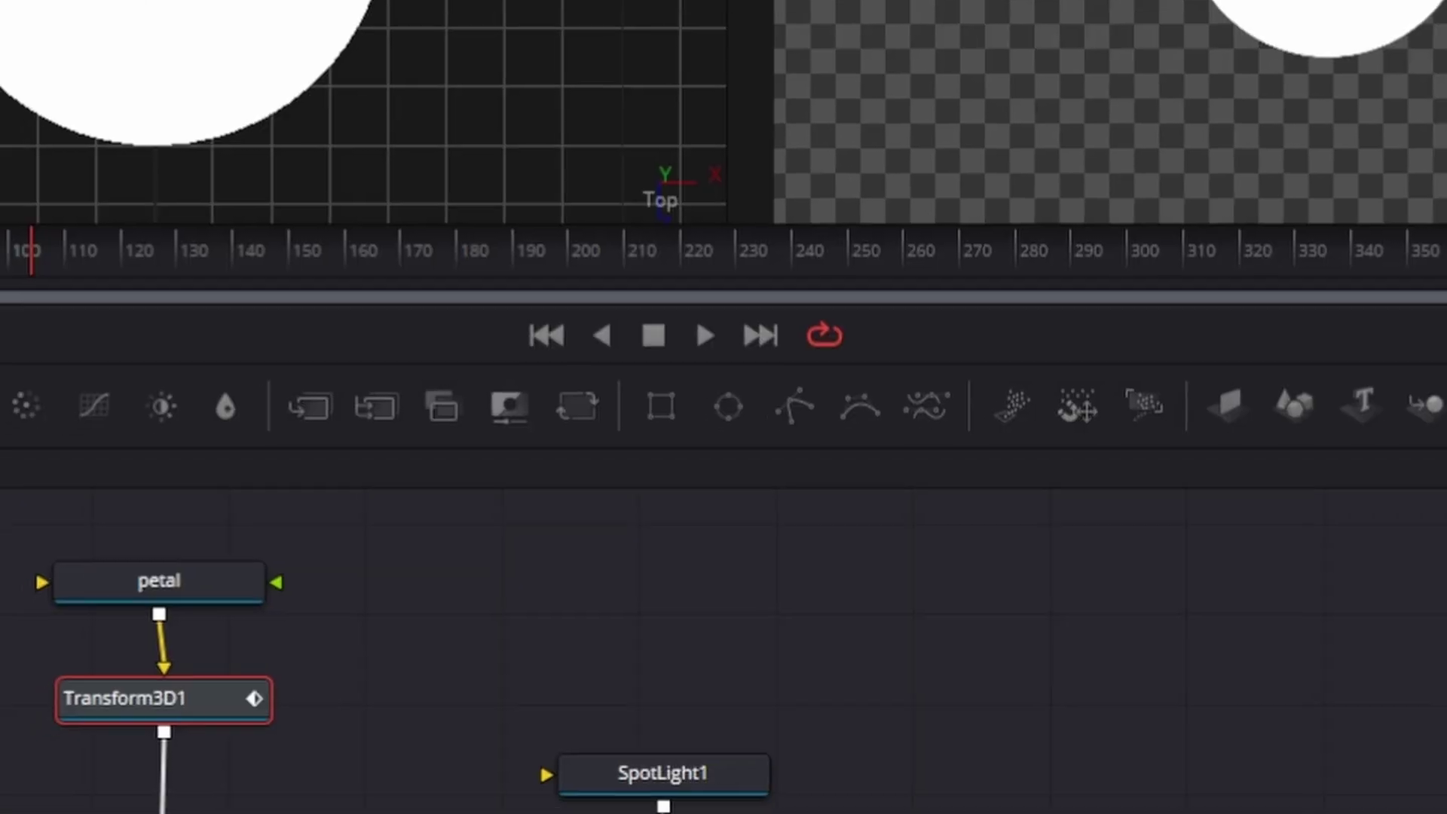
Add a Duplicate 3D node between Transform3D1 and Merge3D2 and raise its last copy number
left_click_drag(2, 492, 337, 643)
left_click_drag(379, 594, 383, 488)
left_click(440, 585)
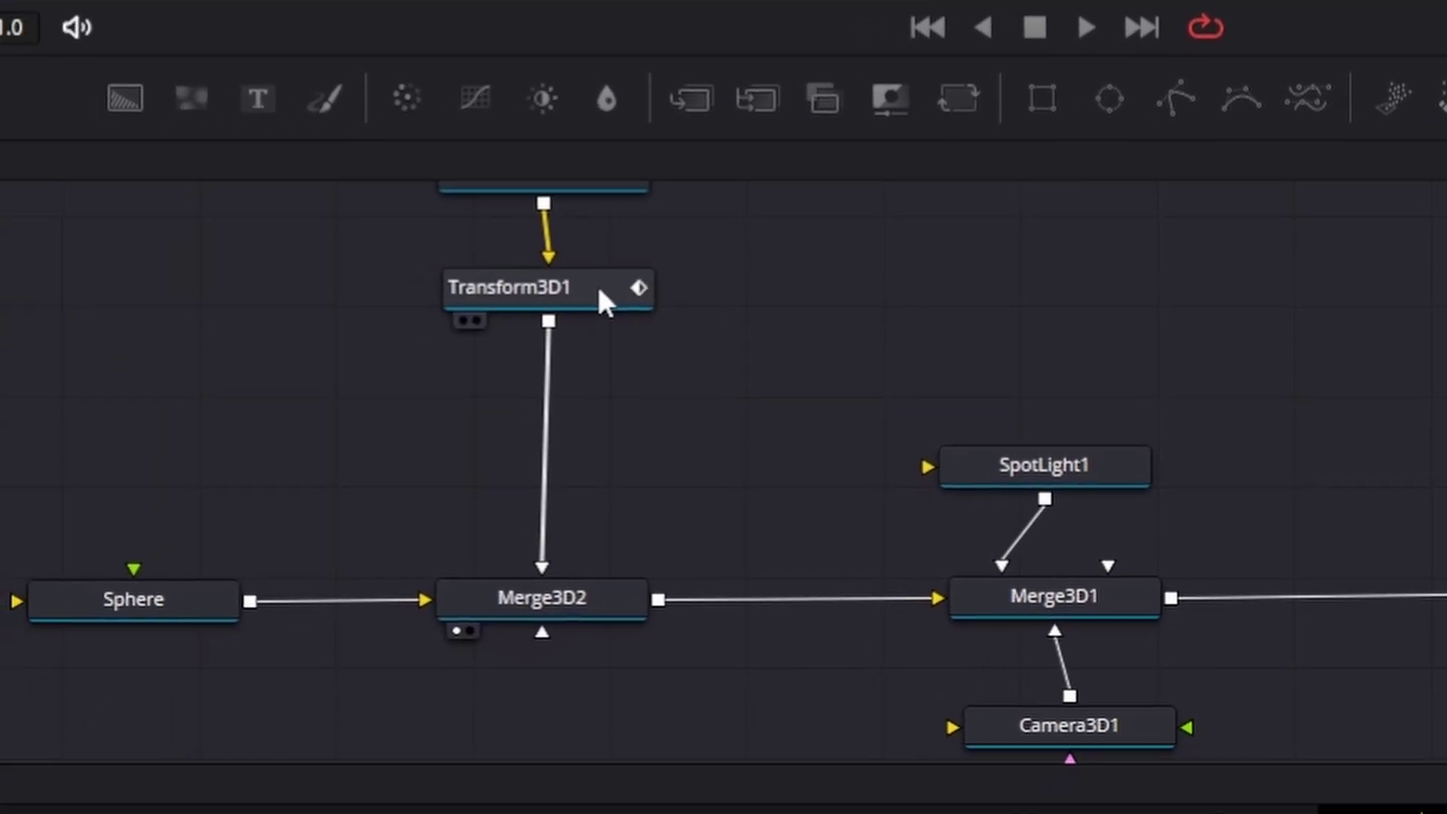
left_click(554, 338)
key("shift+space")
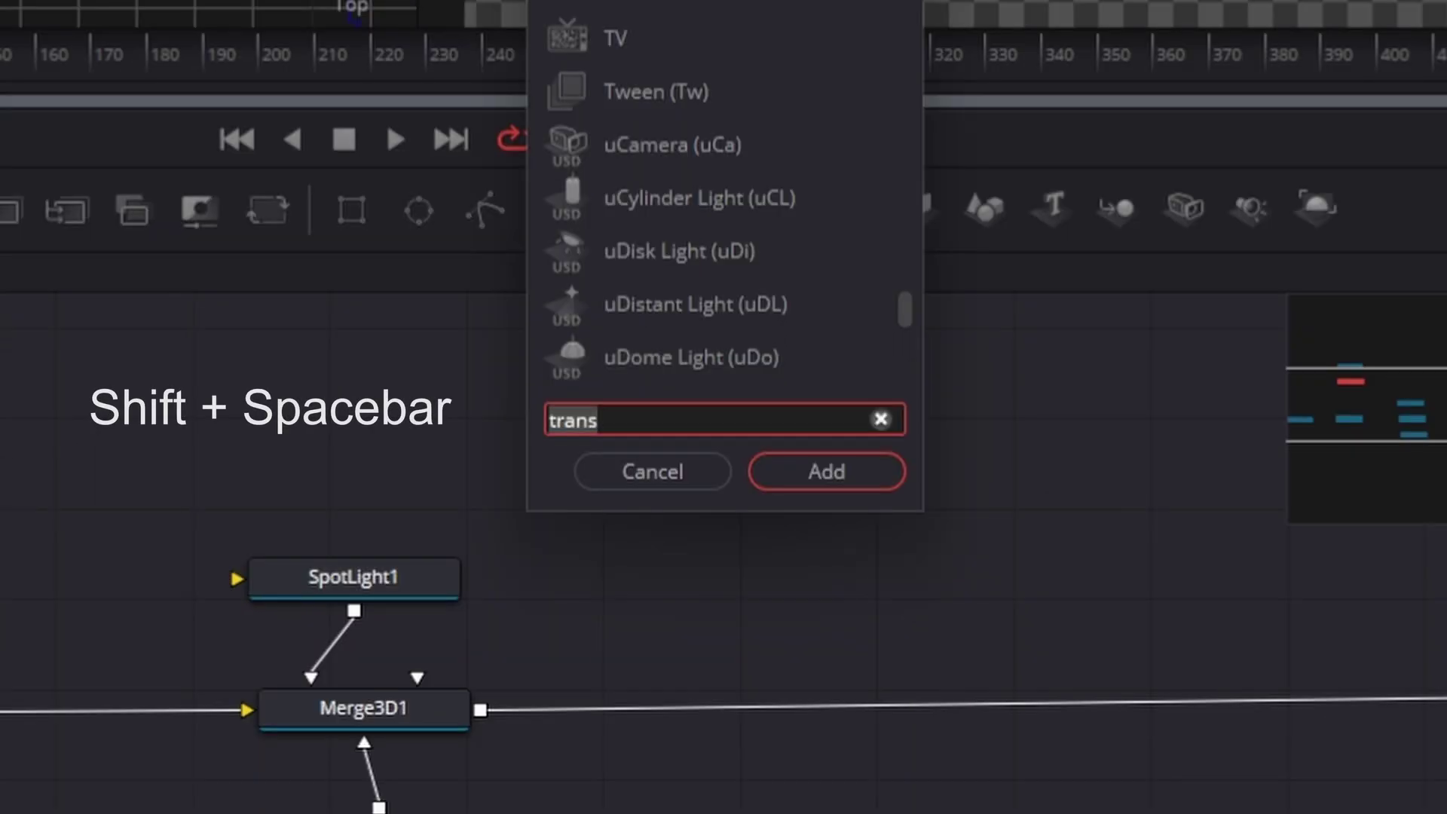
key("BackSpace")
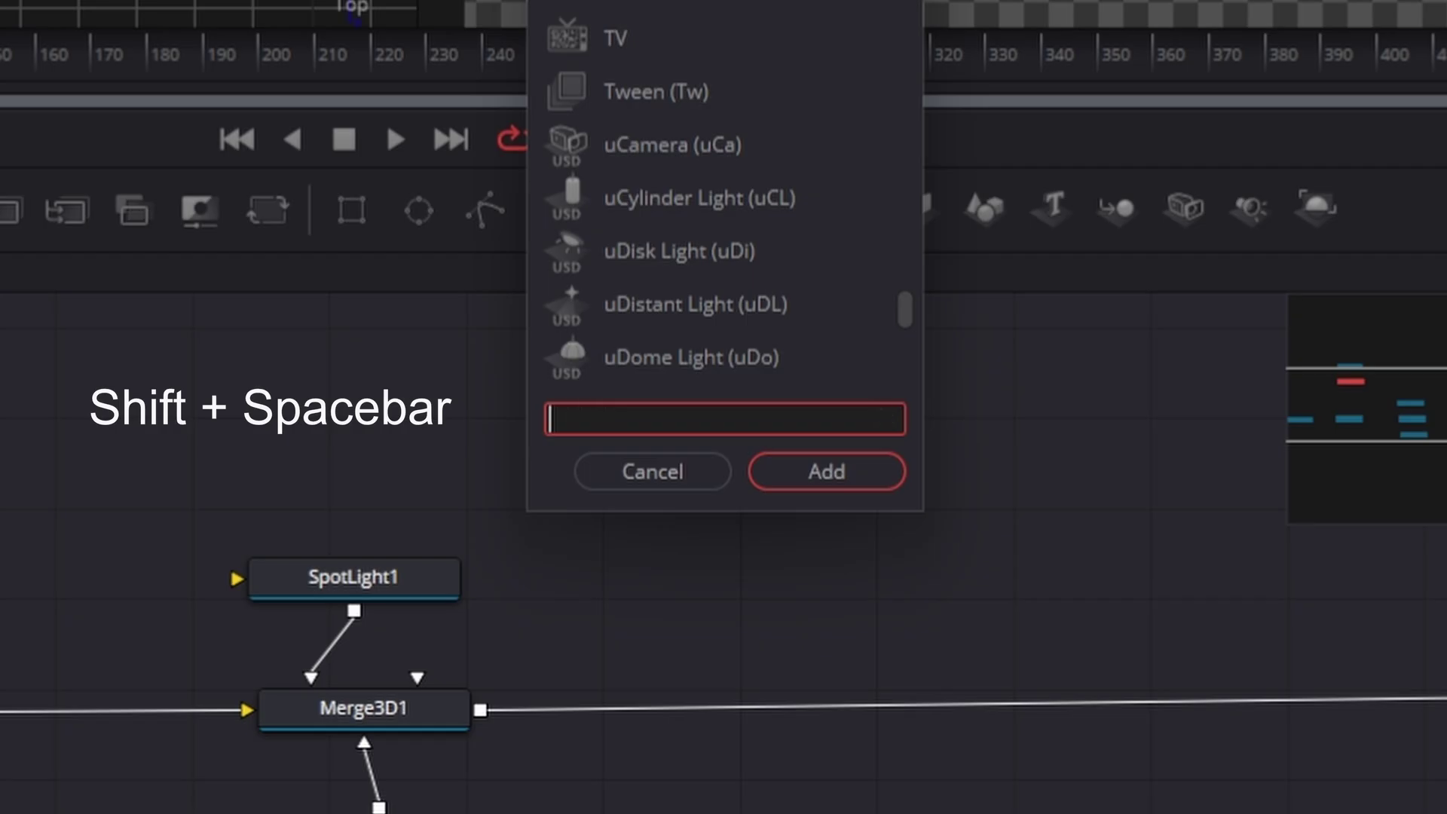
type("dupl")
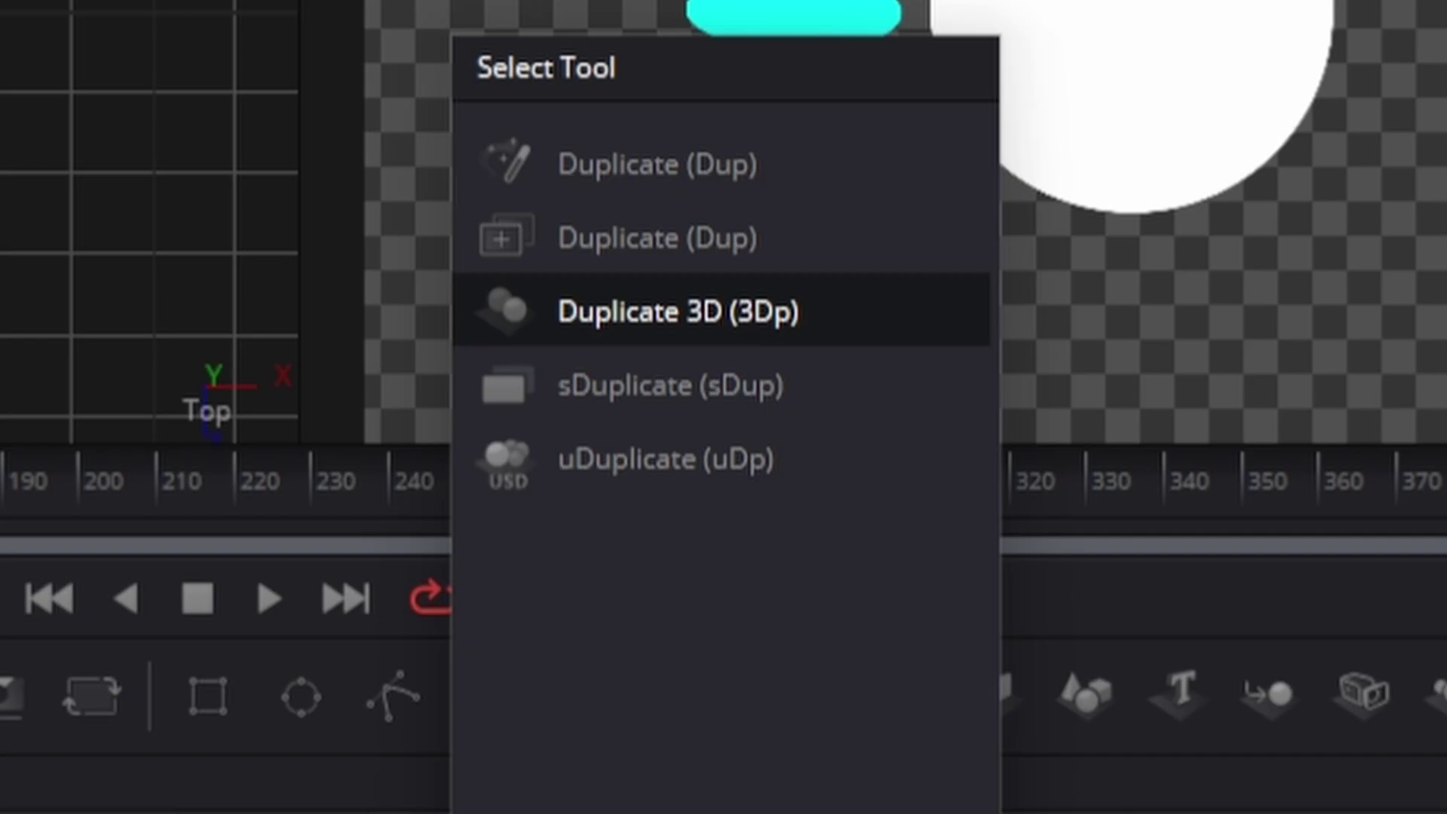
key("Return")
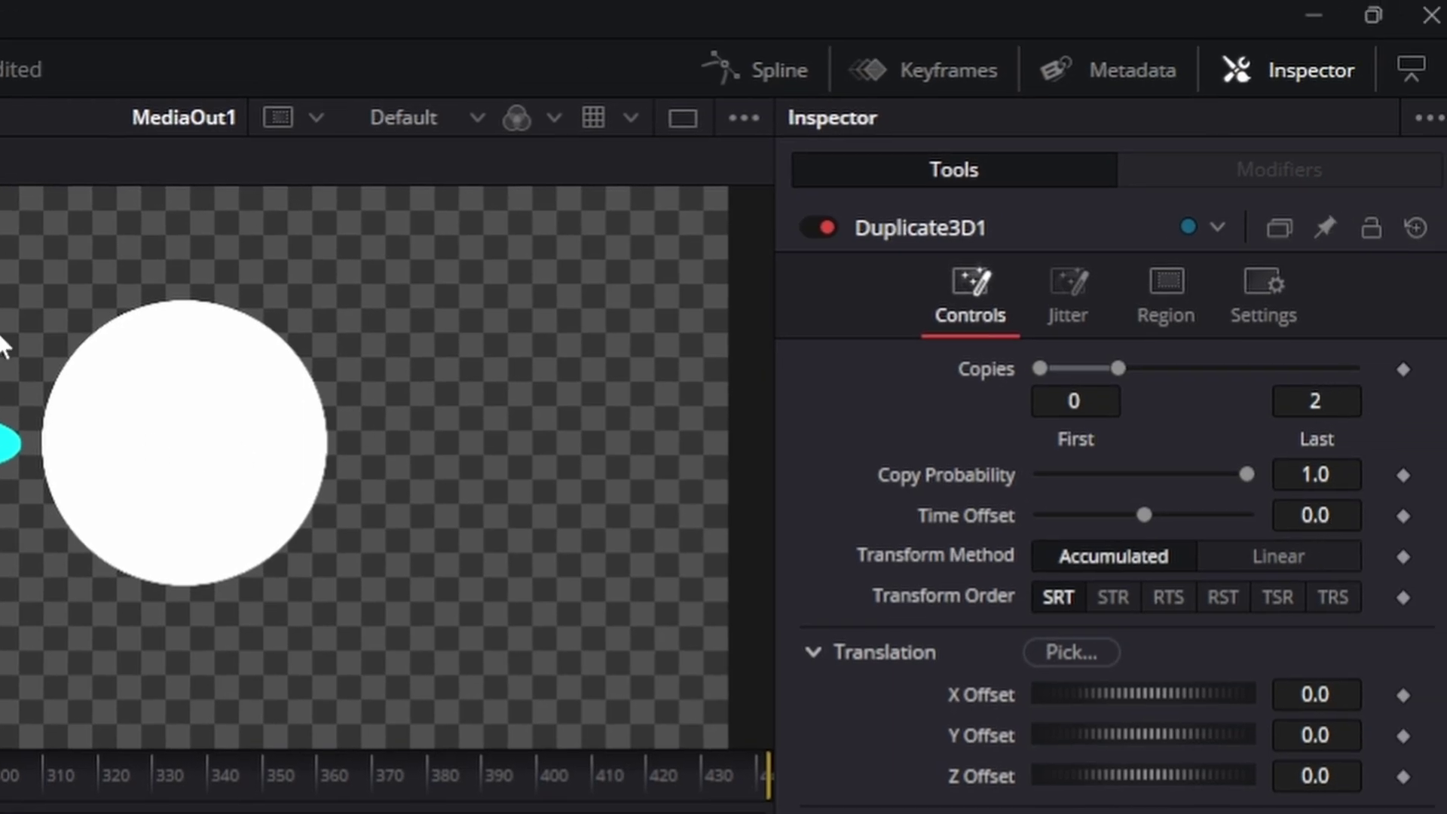
left_click(1316, 400)
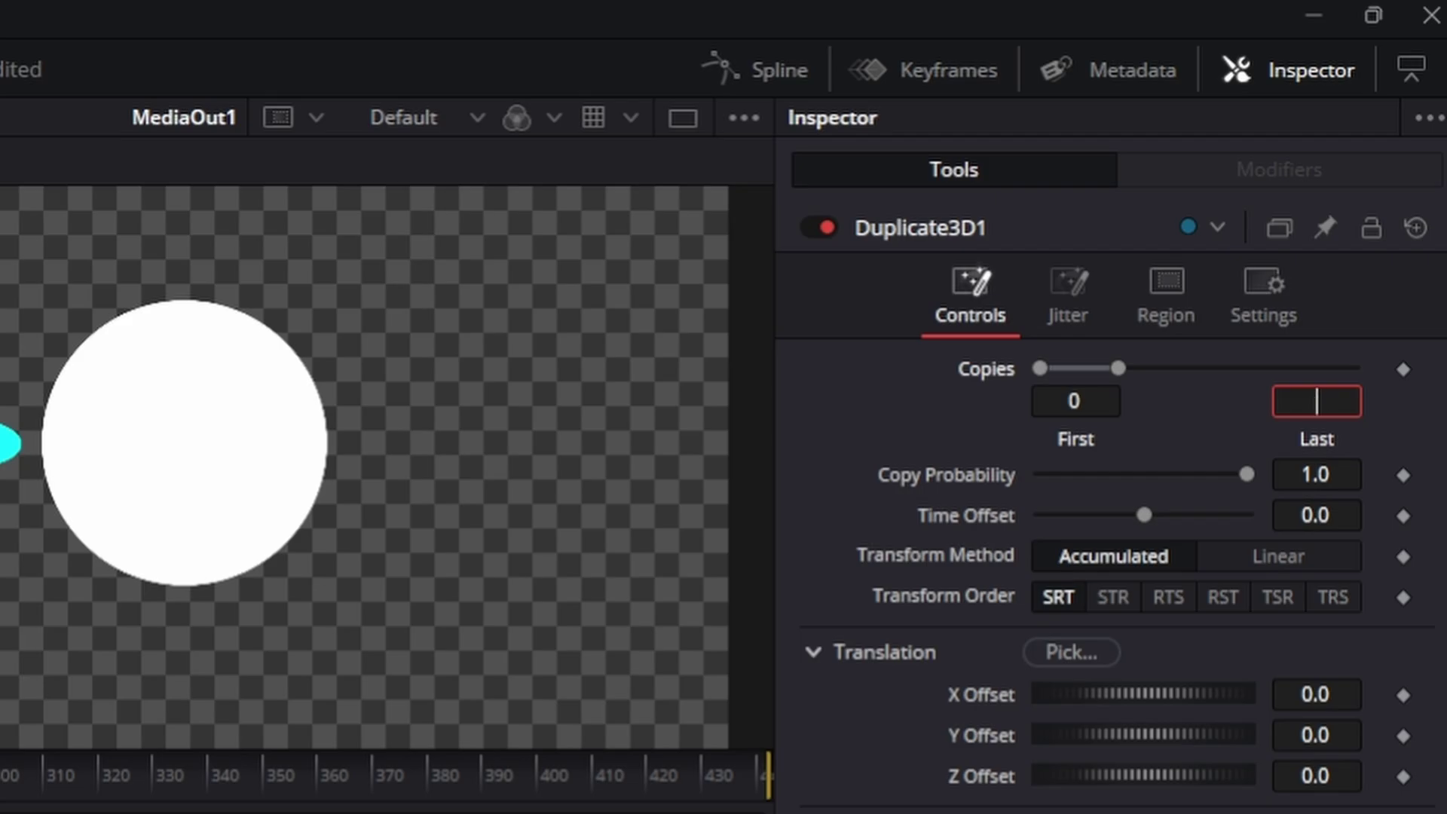
key("Tab")
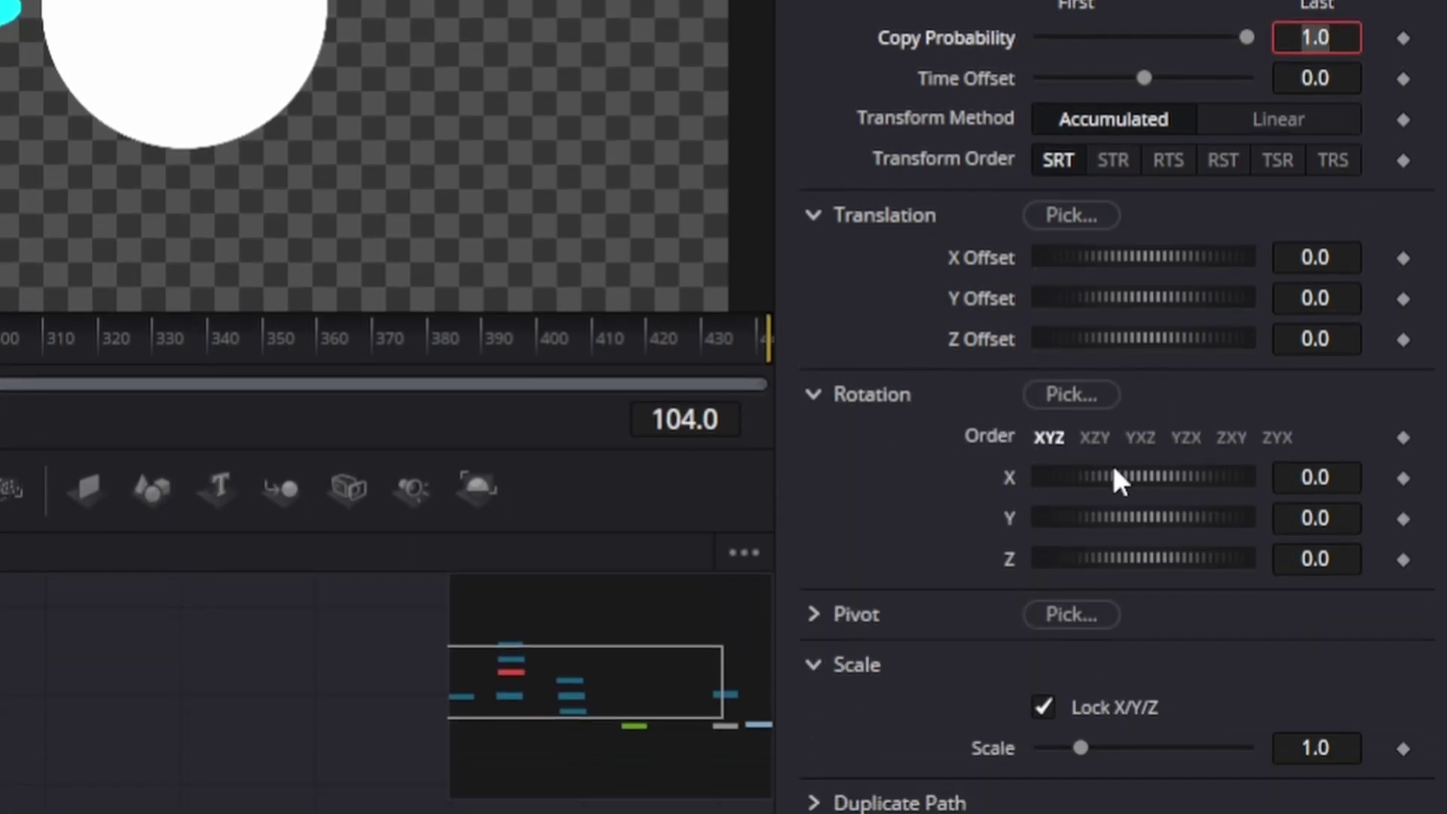
Try rotating the Duplicate3D1 copies about the X and Y axes, undoing each attempt
left_click_drag(1114, 472, 1176, 475)
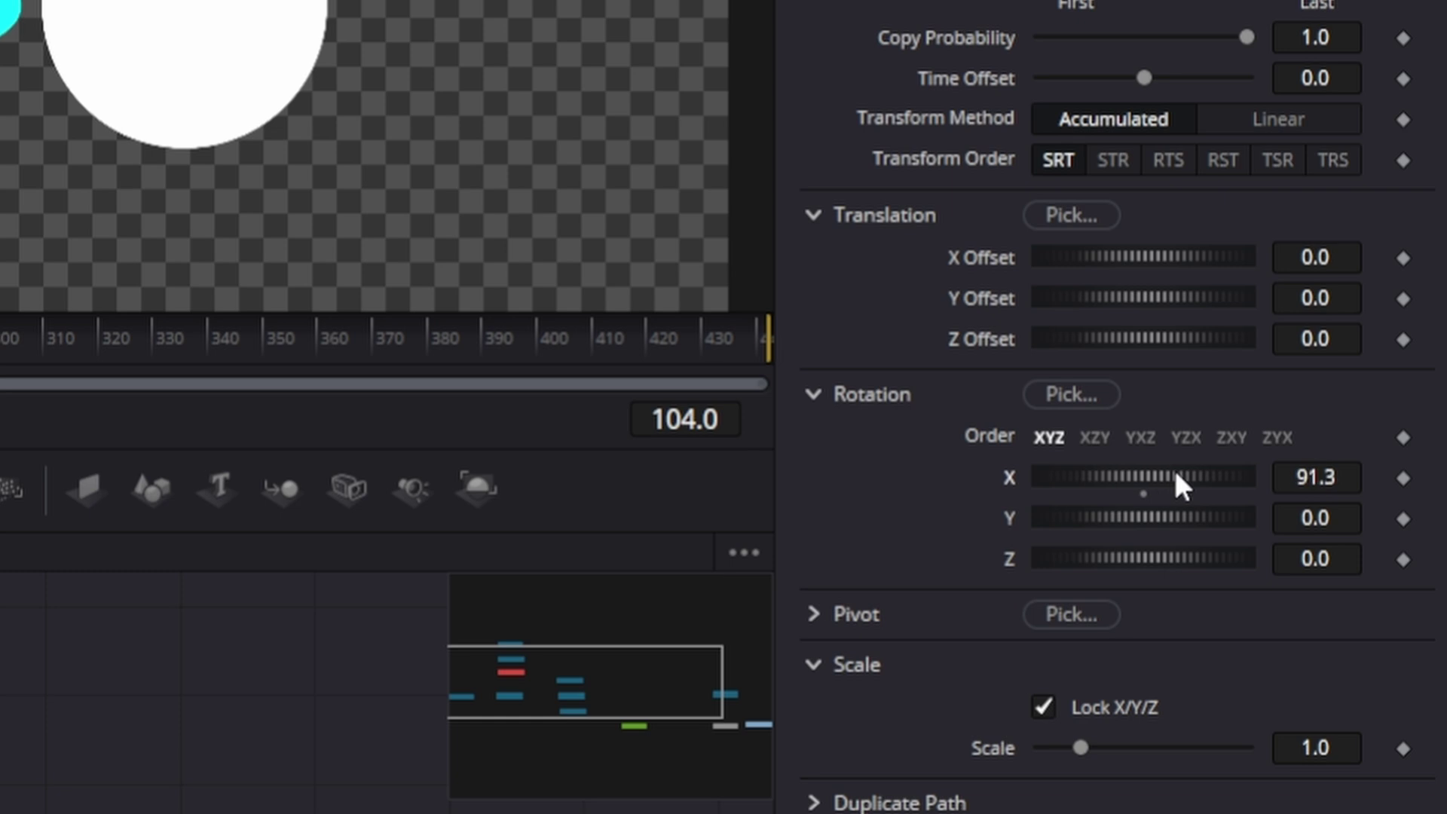
key("ctrl+z")
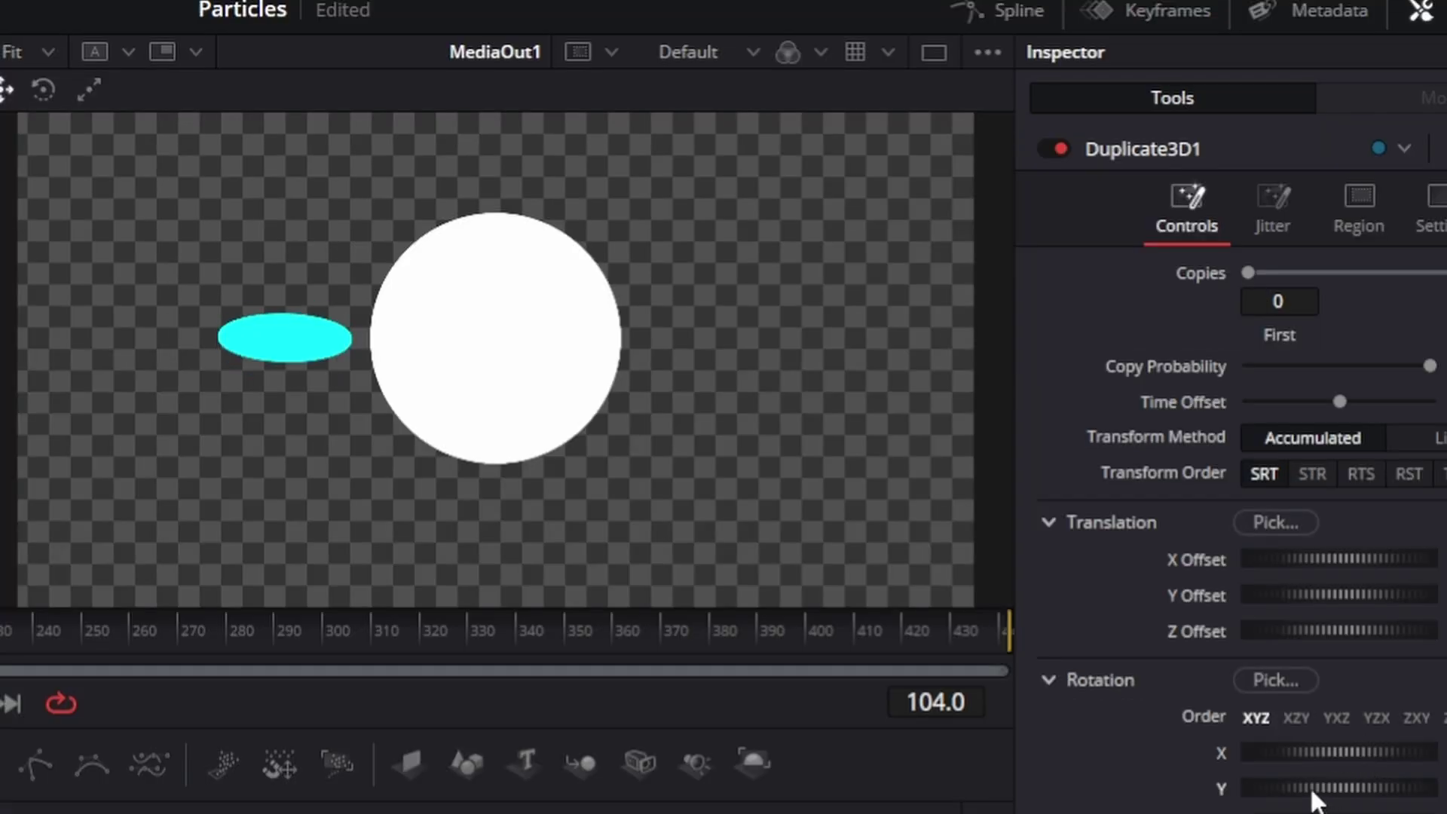
left_click_drag(1112, 518, 1138, 519)
left_click_drag(1336, 789, 1368, 813)
key("ctrl+z")
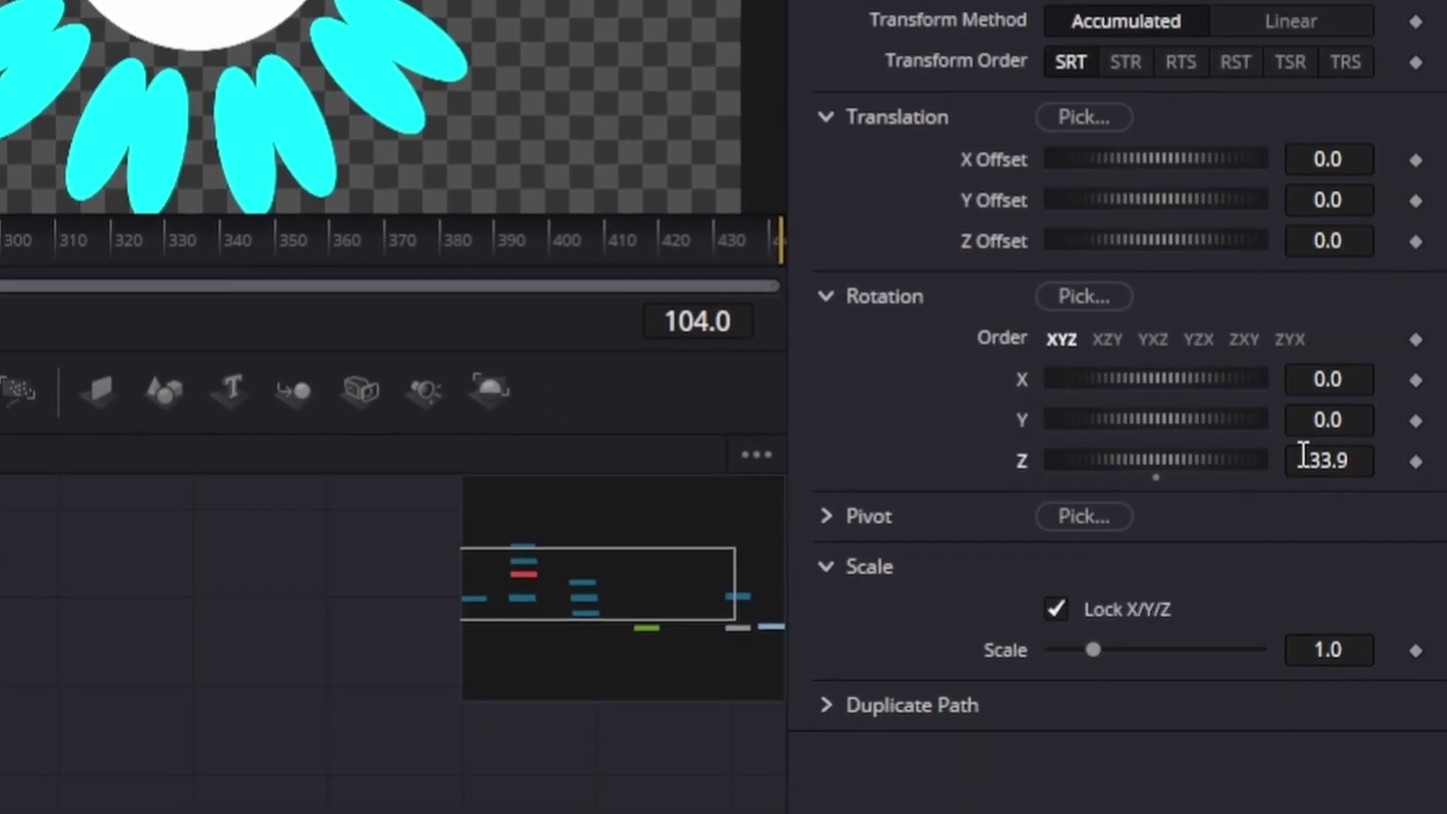
Set Duplicate3D1's Z rotation to 20 and play the petal ring's animation from the first frame
left_click(1313, 457)
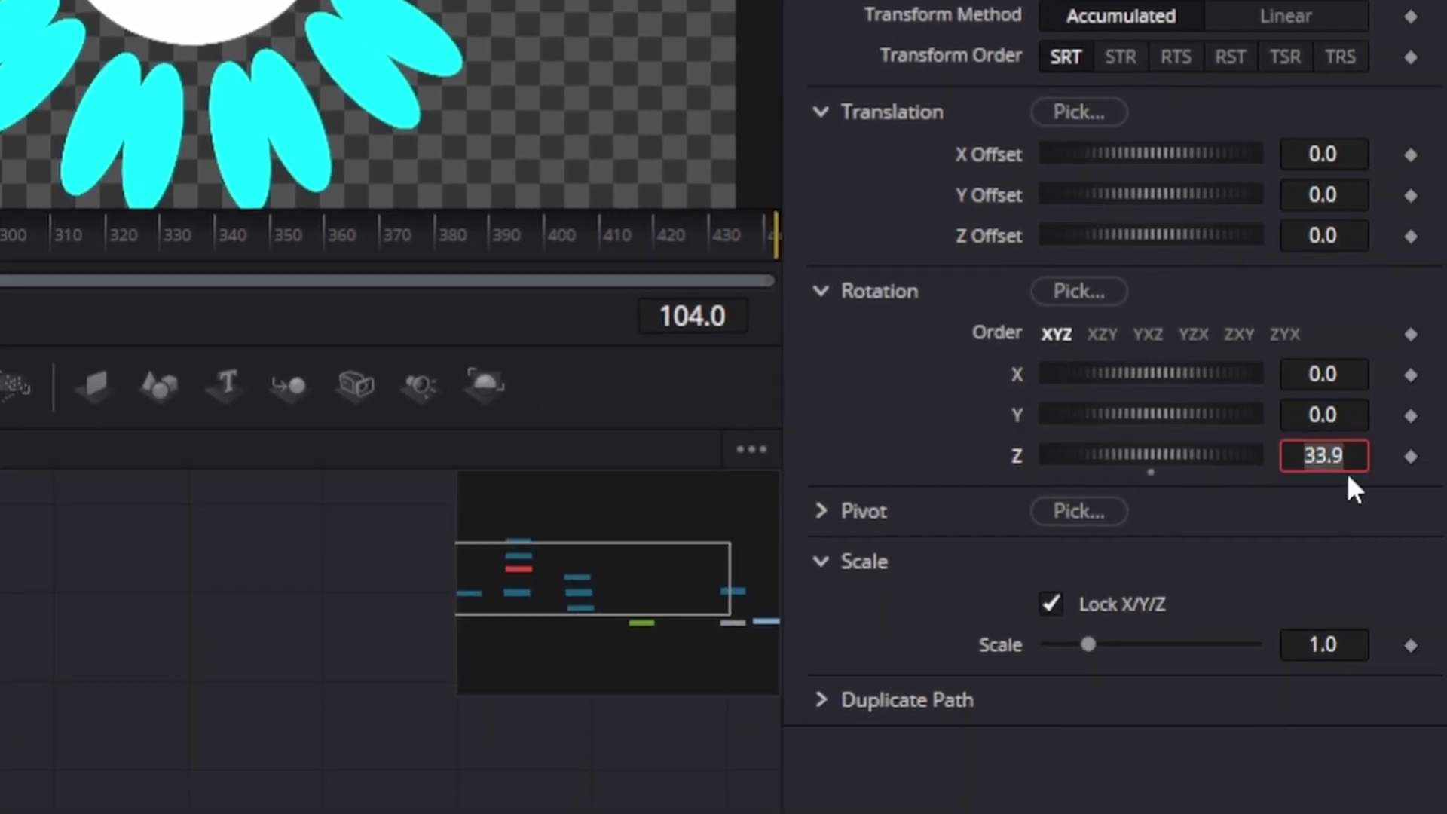
type("20")
key("Tab")
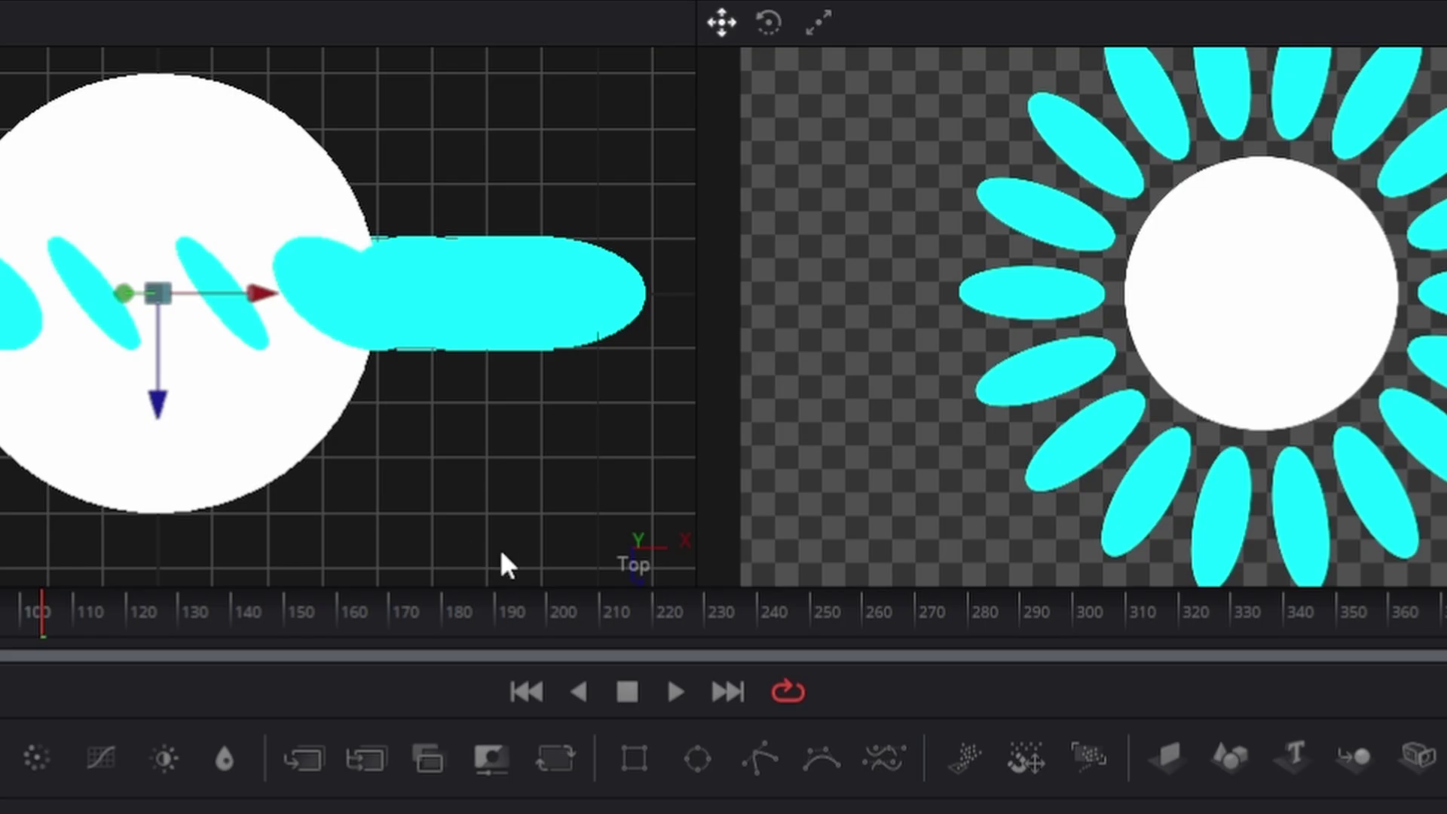
left_click(524, 691)
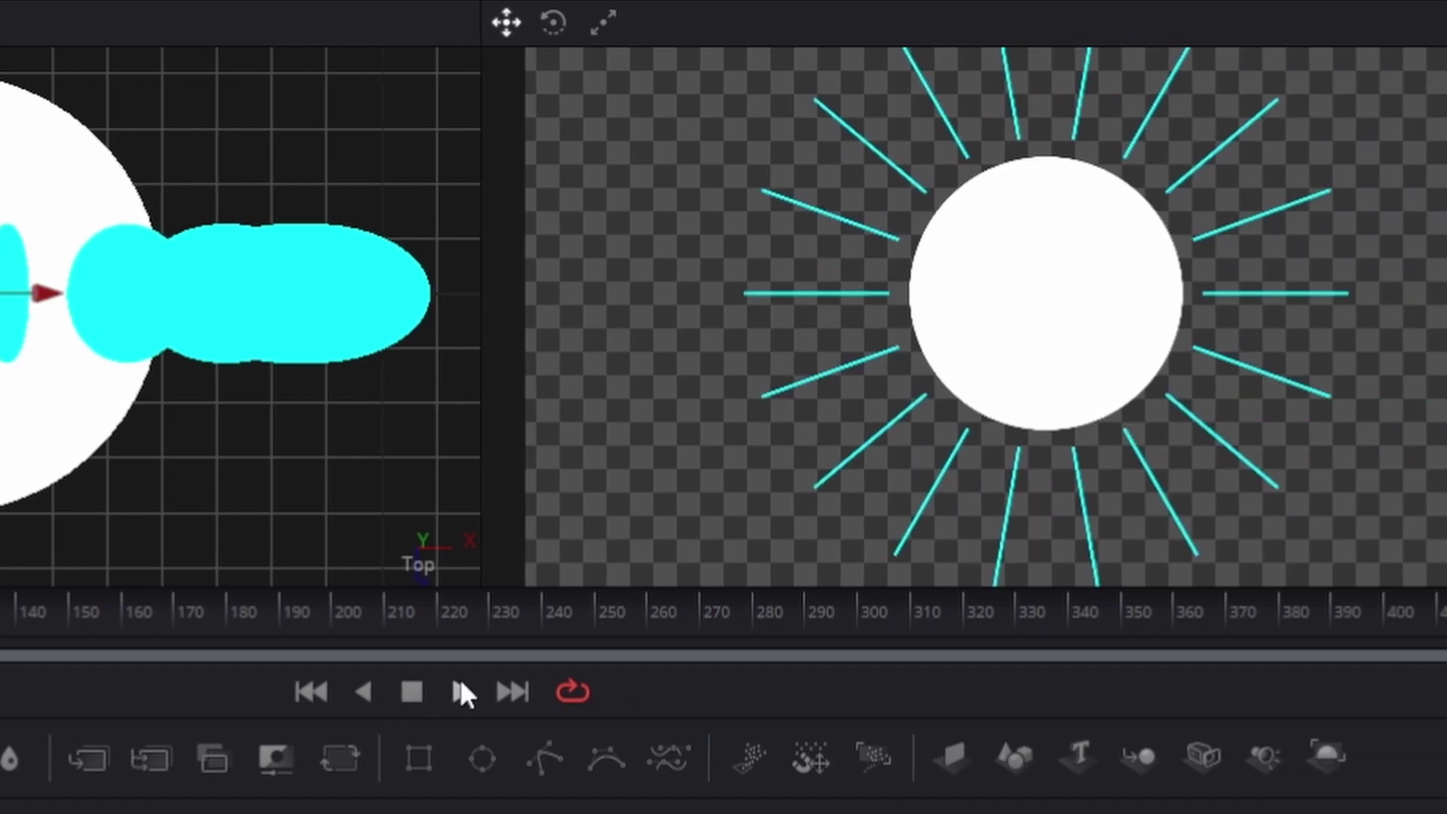
left_click(677, 691)
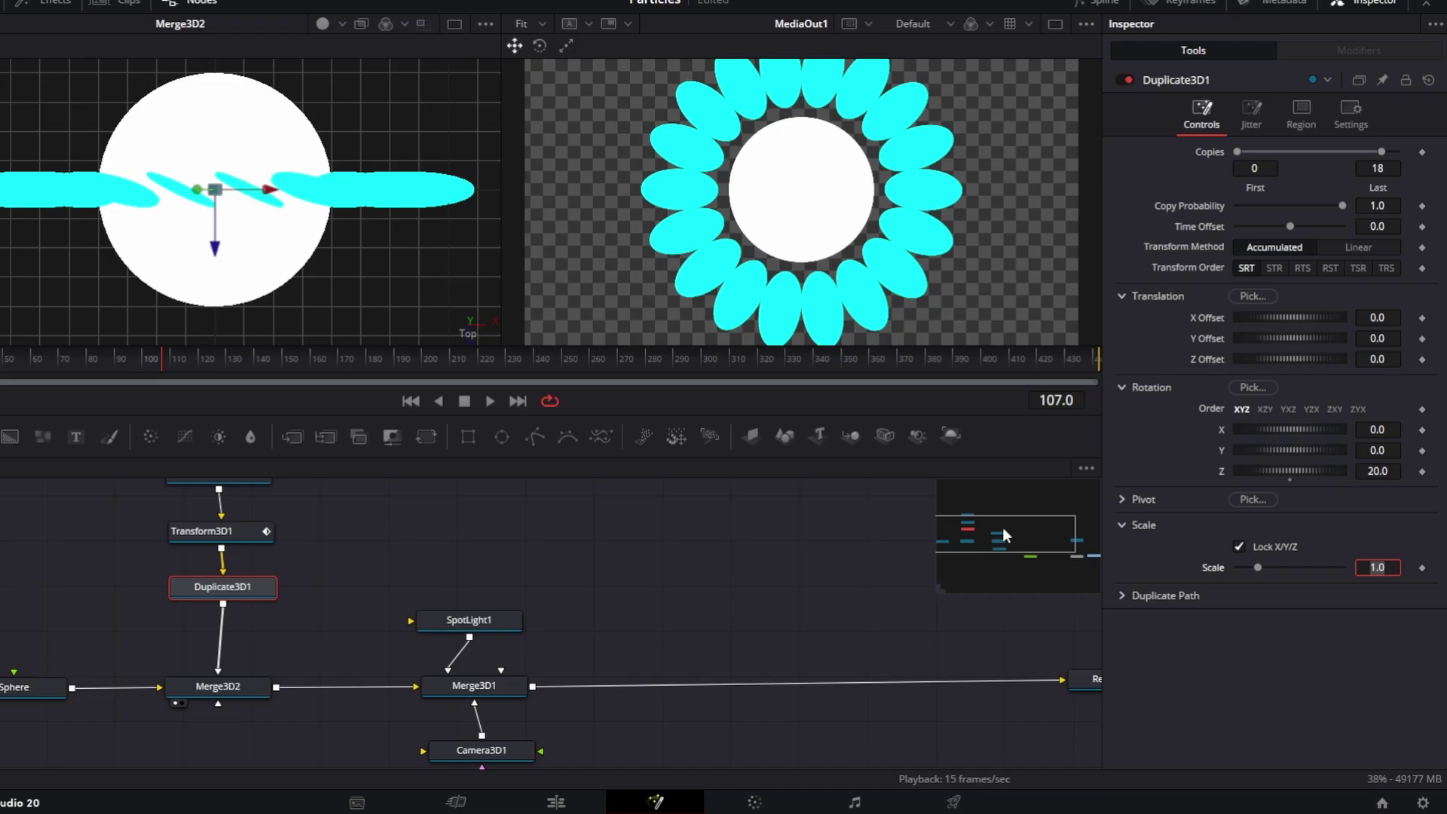
Stop playback and enable Pass Through Lights on the Merge3D2 and Merge3D1 nodes
mouse_move(1003, 528)
left_mouse_down()
mouse_move(1033, 517)
mouse_move(985, 530)
left_mouse_up()
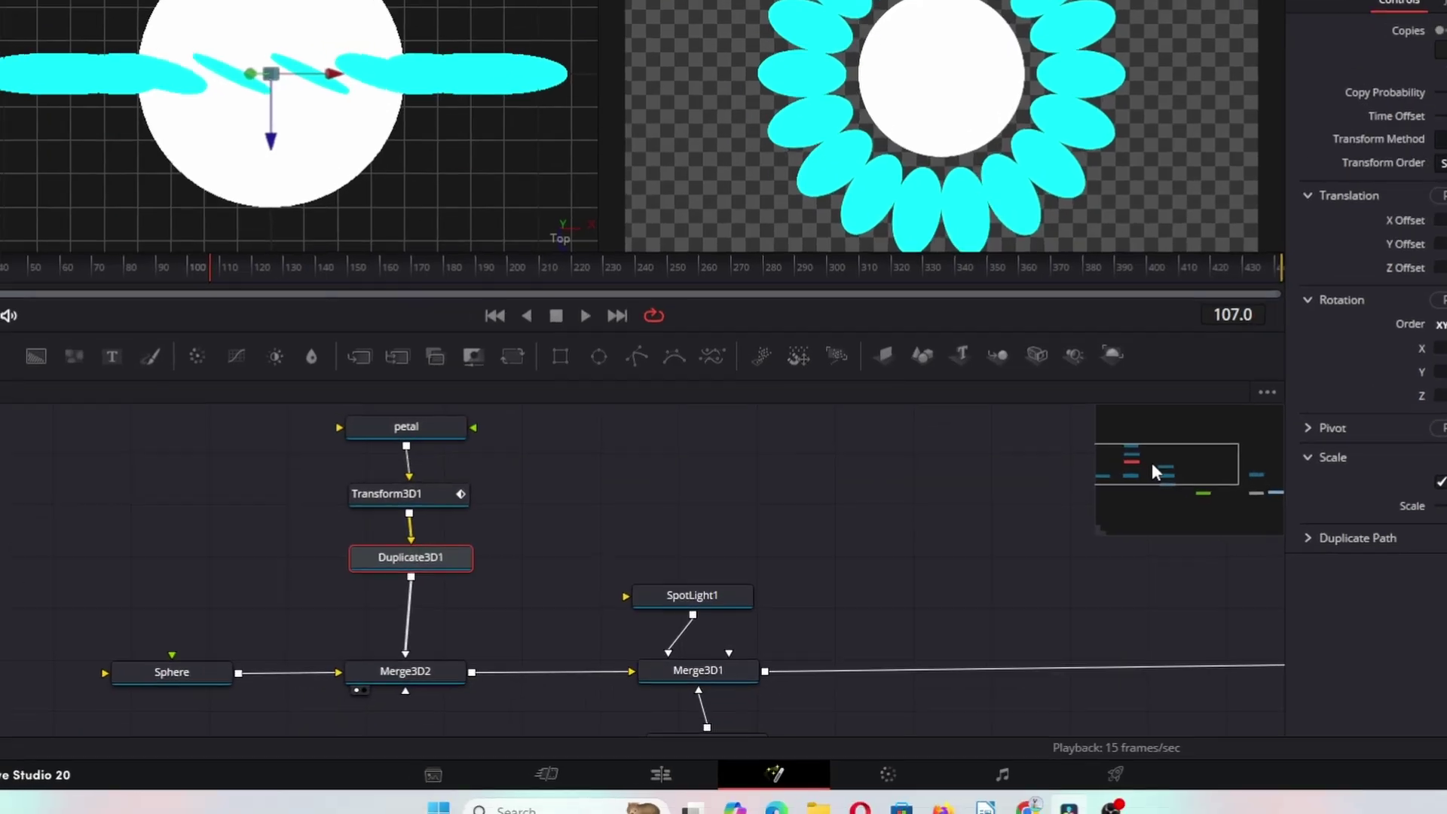
mouse_move(1152, 464)
left_mouse_down()
mouse_move(1169, 467)
mouse_move(1142, 467)
left_mouse_up()
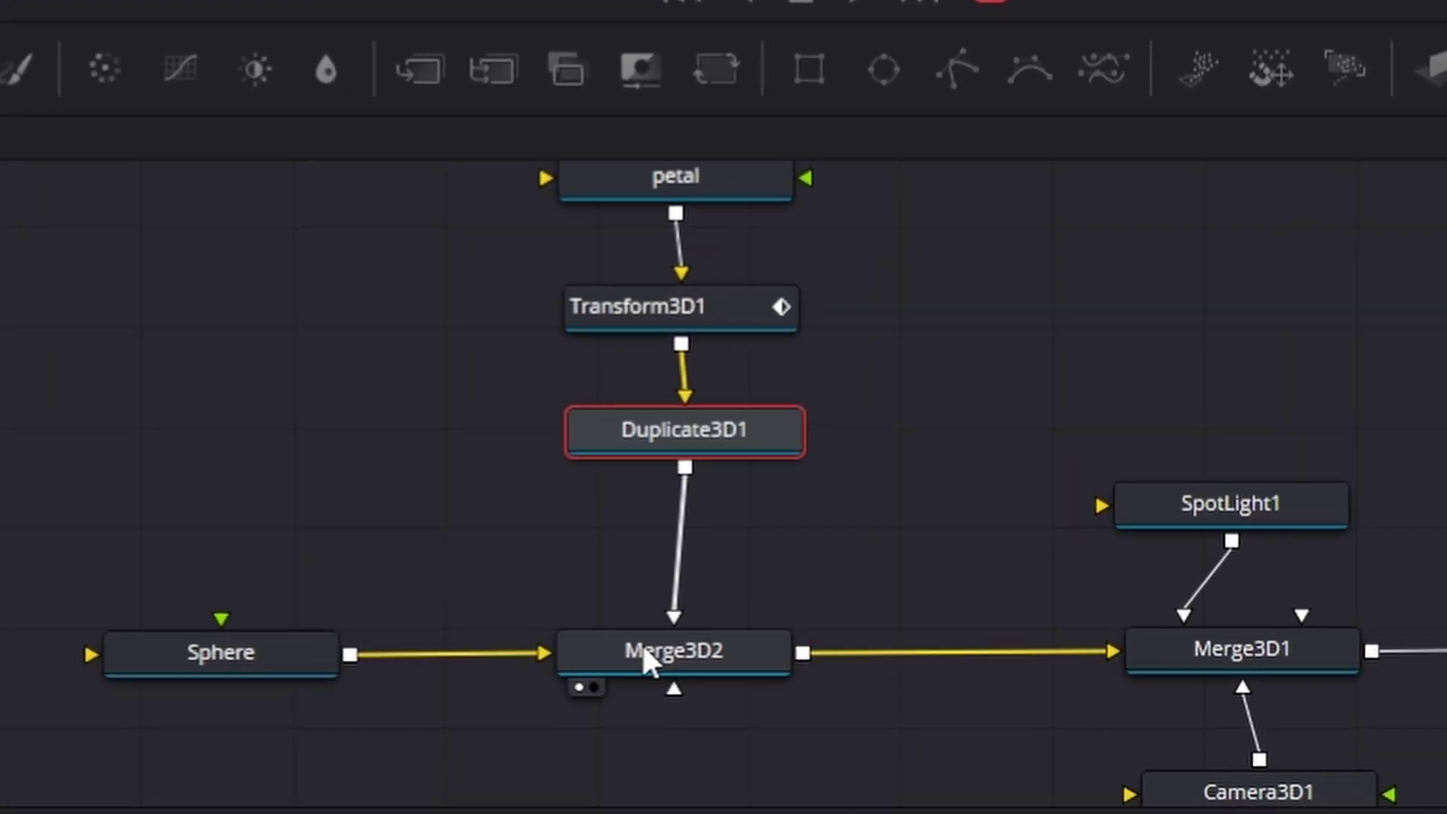
left_click(647, 660)
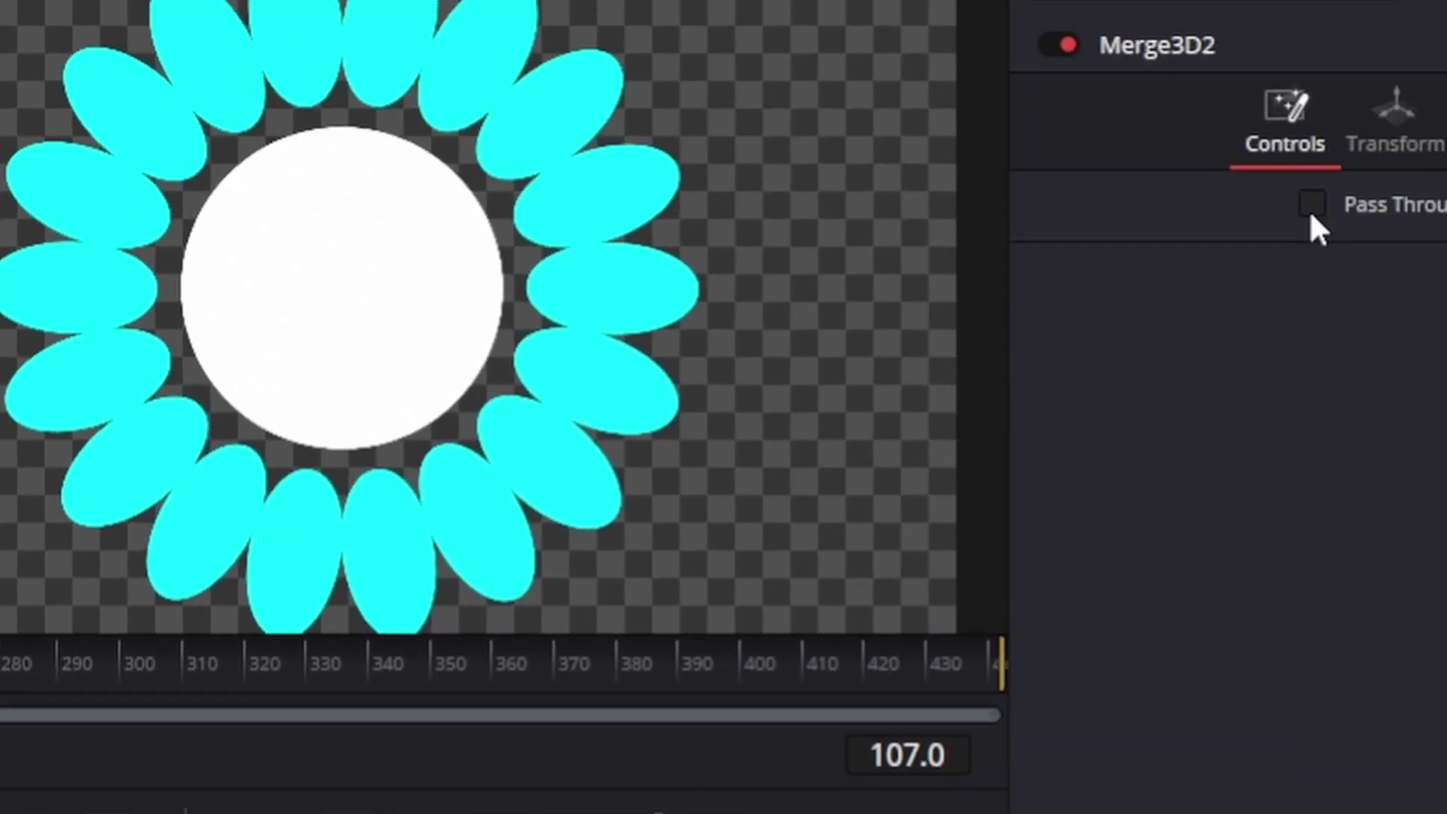
left_click(1311, 205)
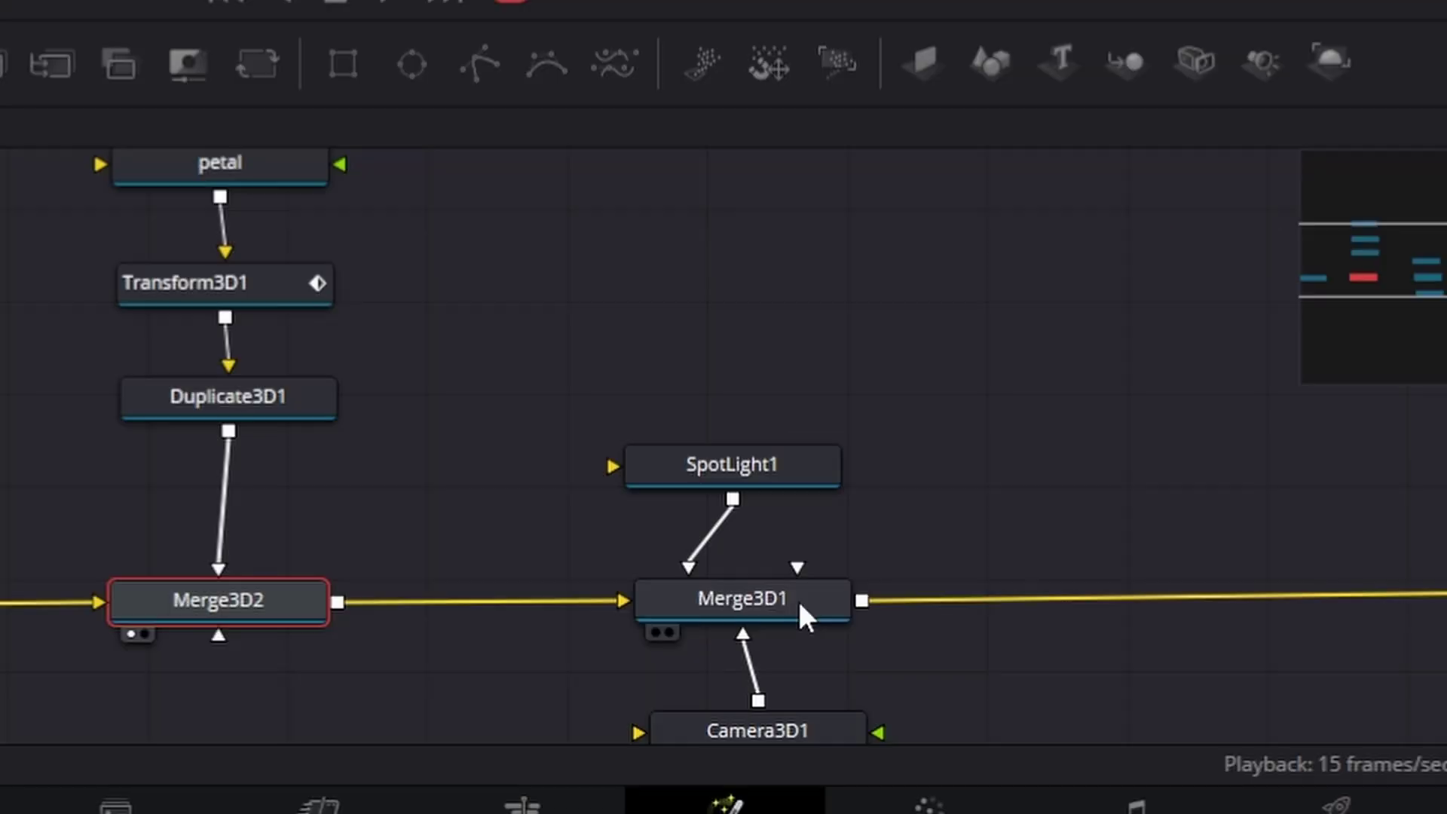
left_click(798, 603)
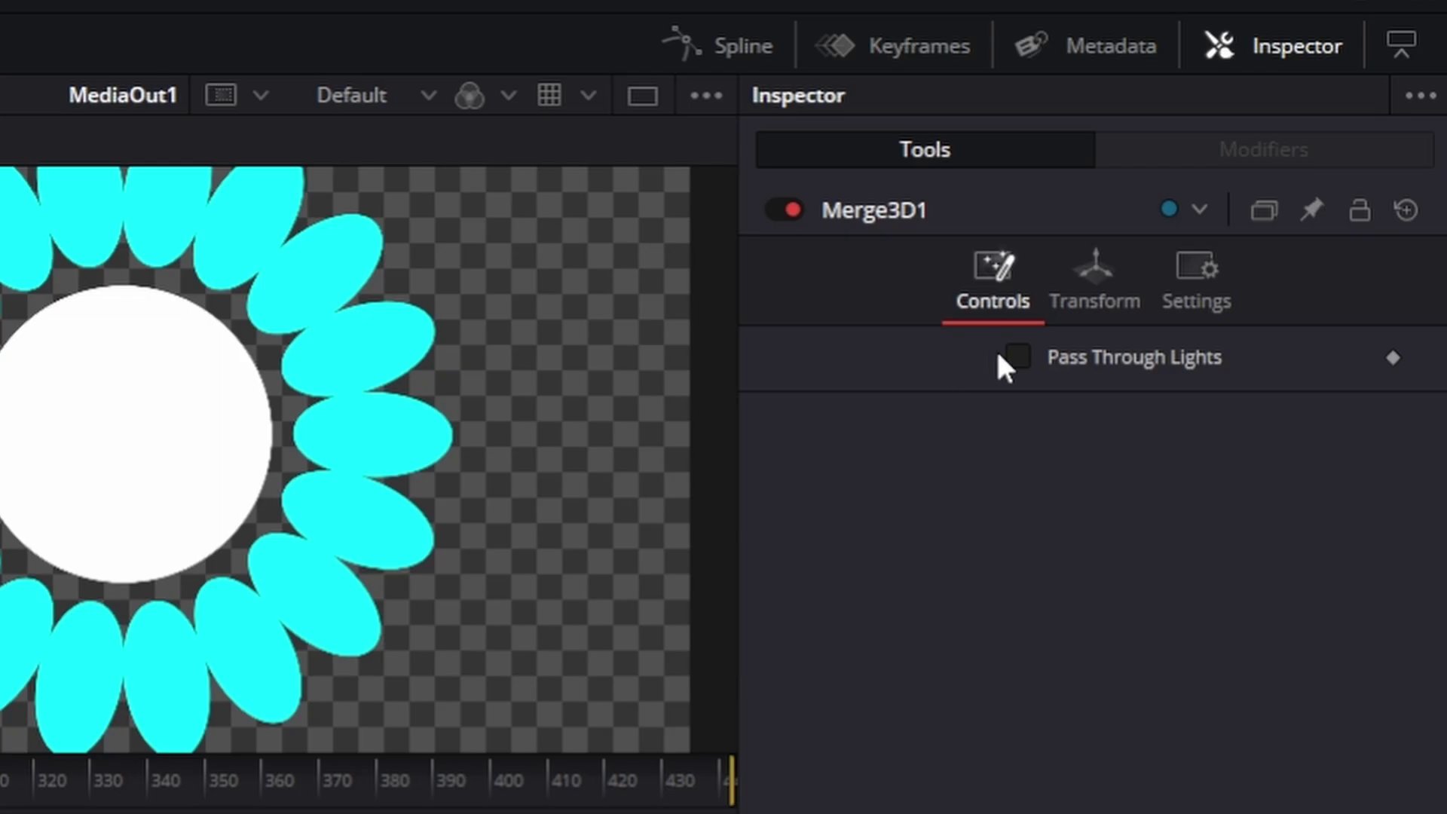
Set Renderer3D1's renderer type to Hardware Renderer and enable both Lighting and Shadows
left_click_drag(1116, 255, 1211, 262)
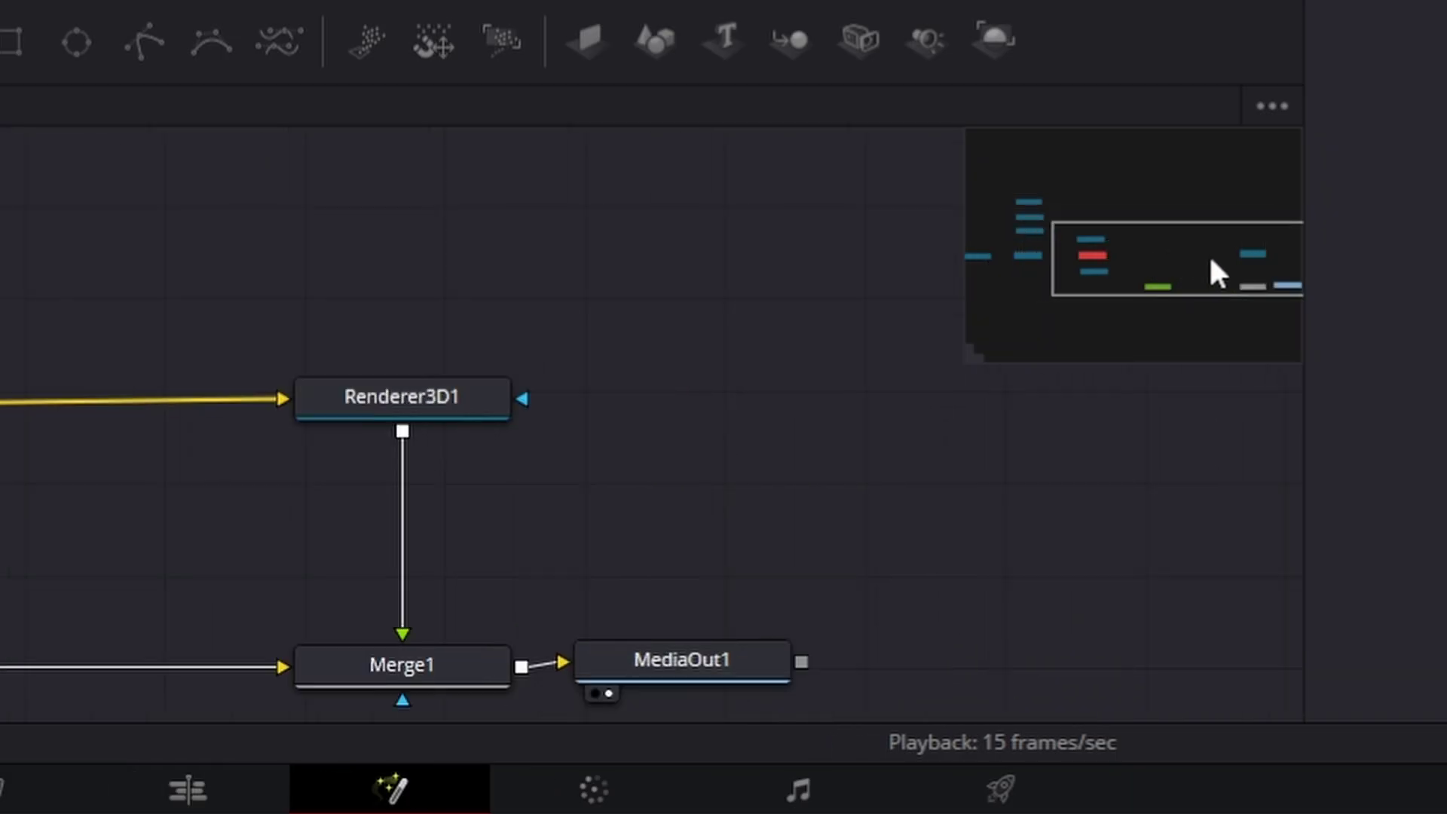
left_click(446, 388)
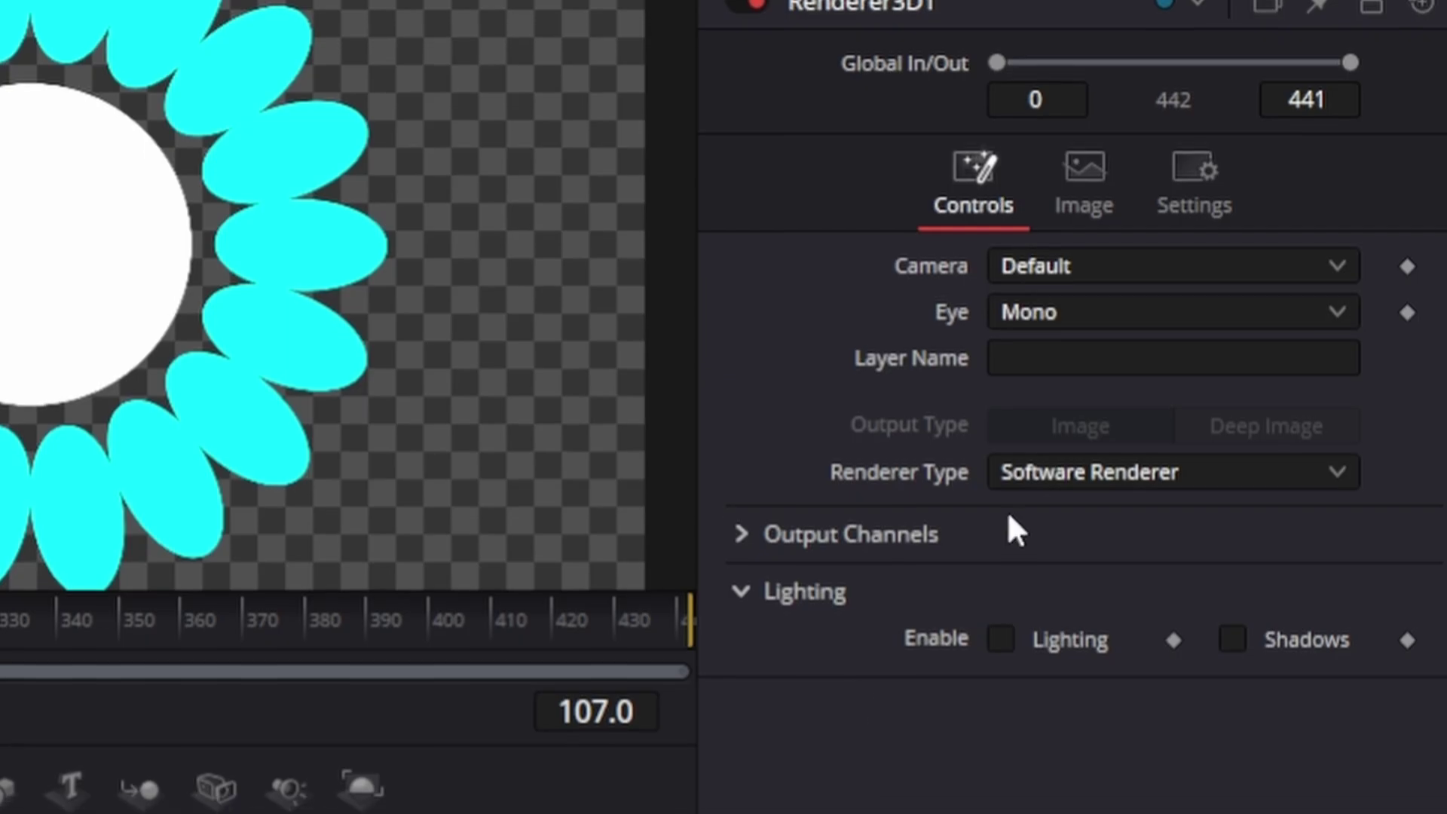
left_click(1113, 459)
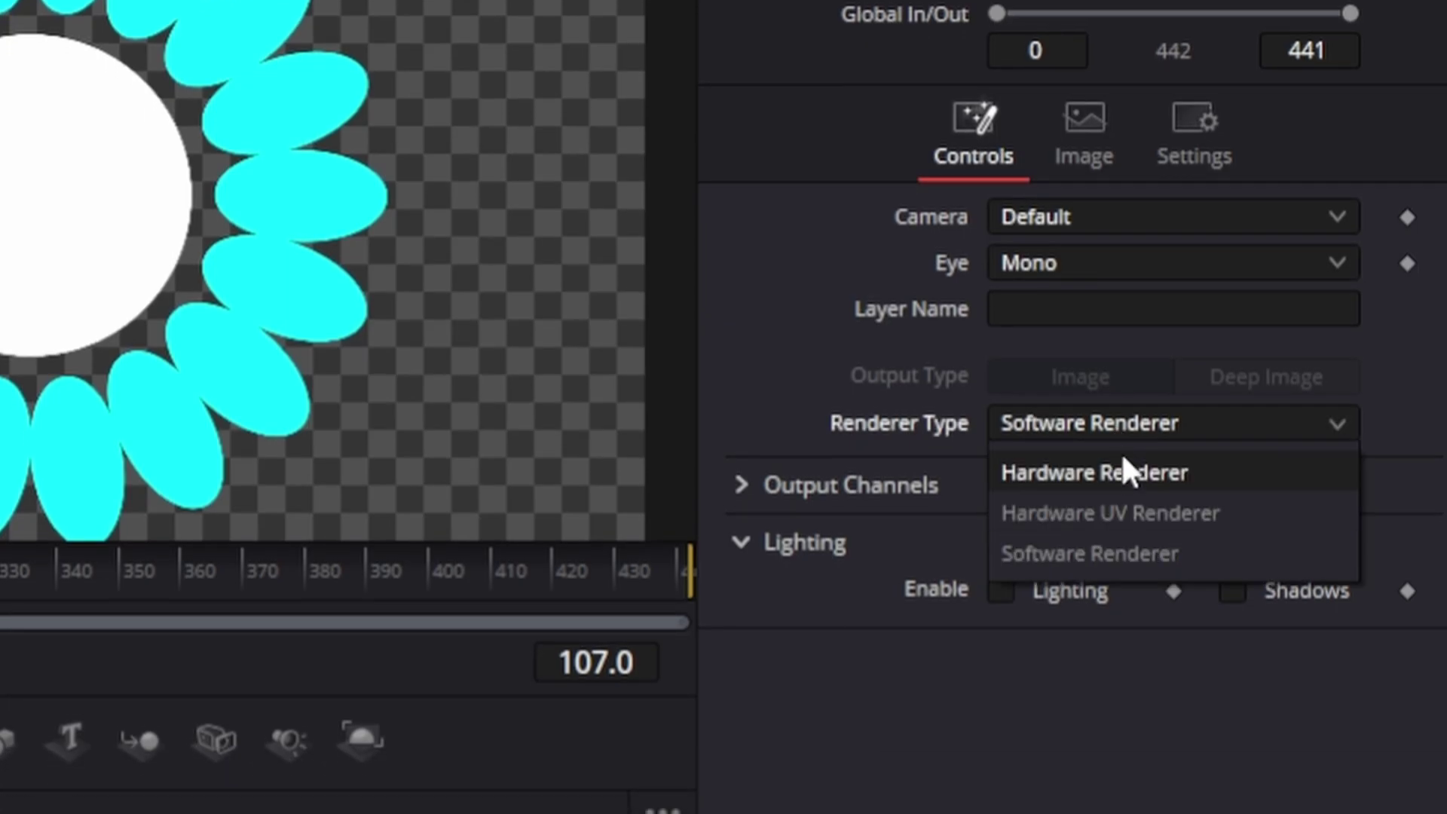
left_click(1127, 499)
key("Down")
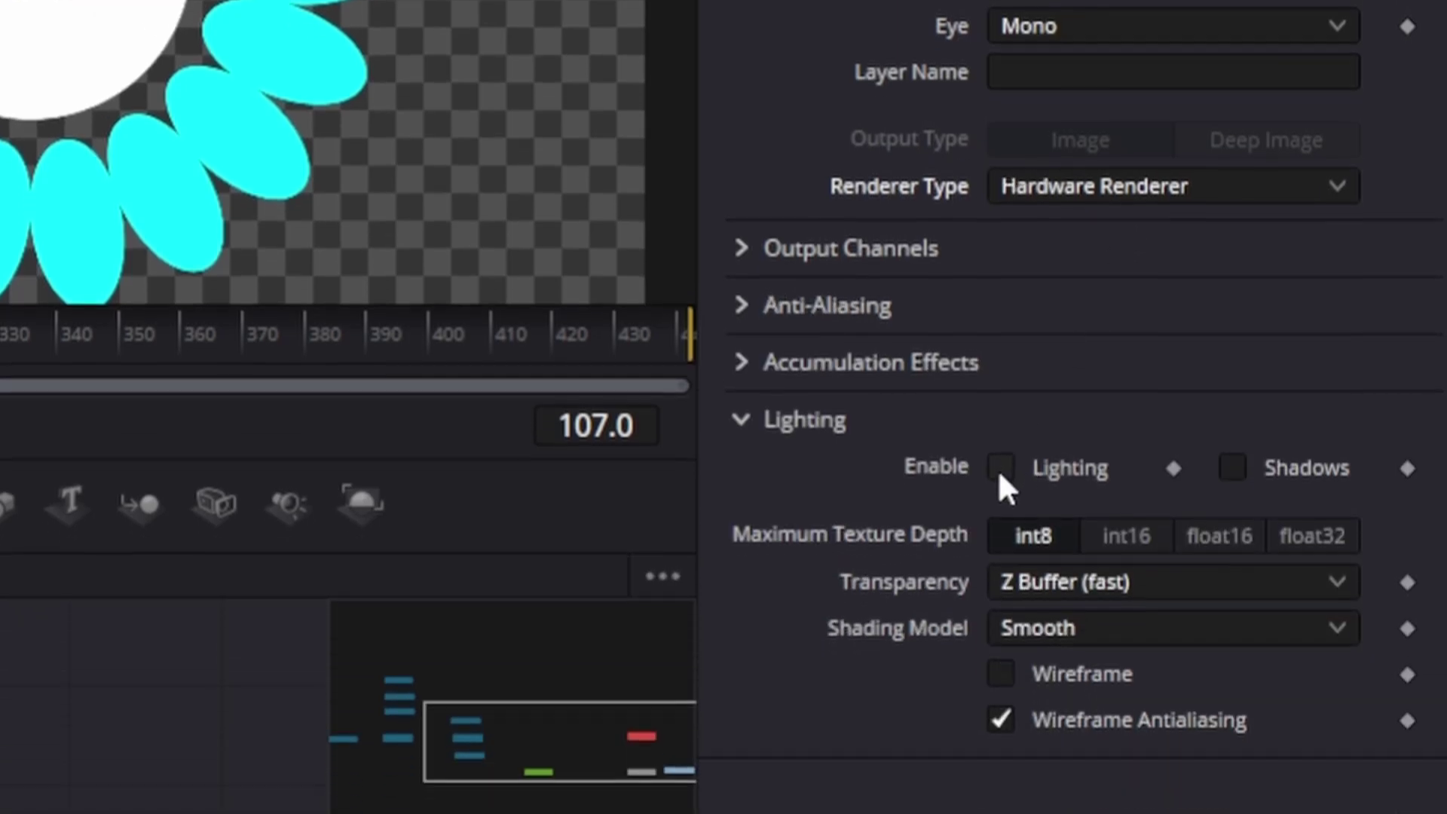
left_click(1000, 469)
left_click(1233, 468)
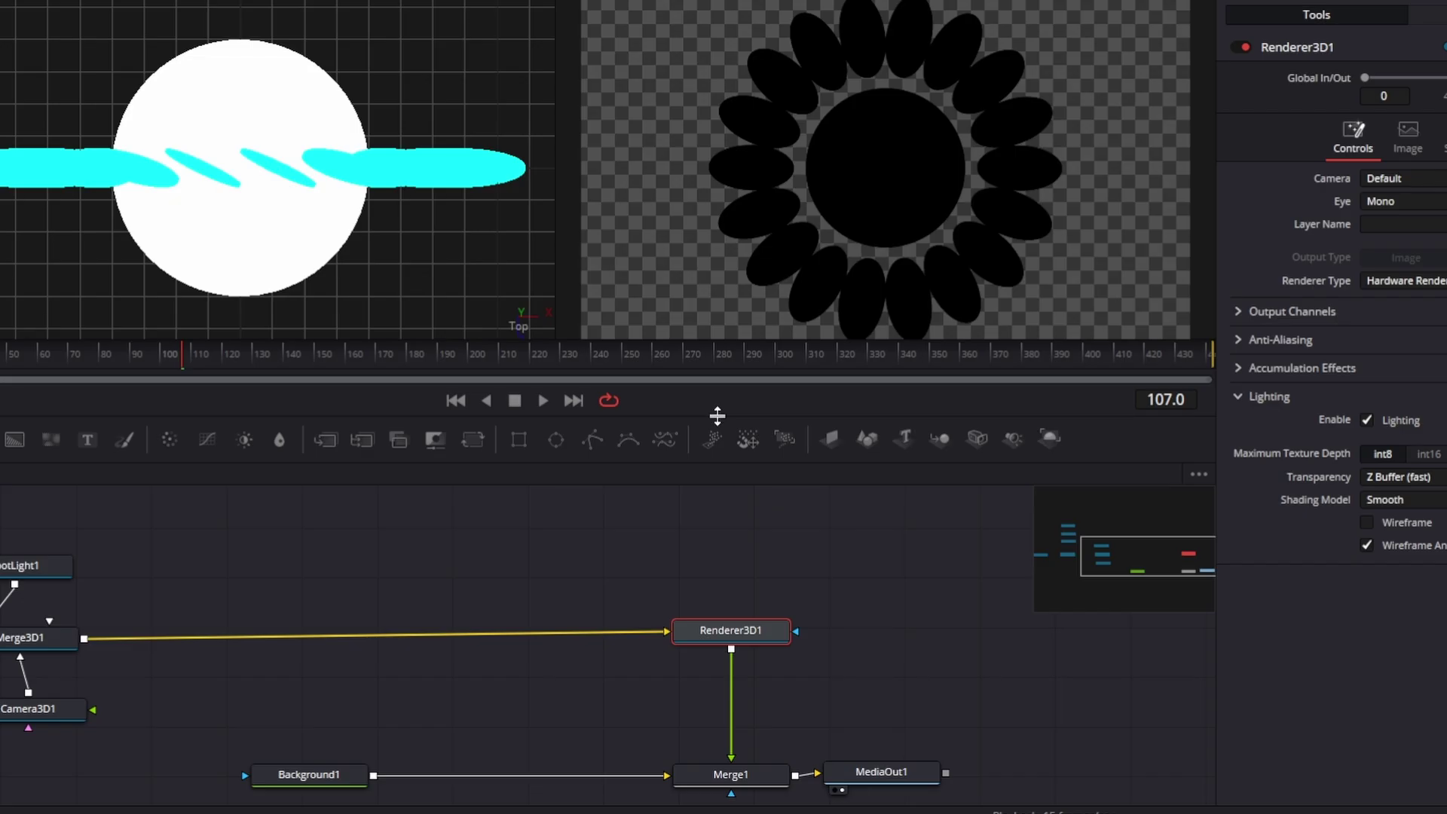
left_click_drag(716, 415, 713, 435)
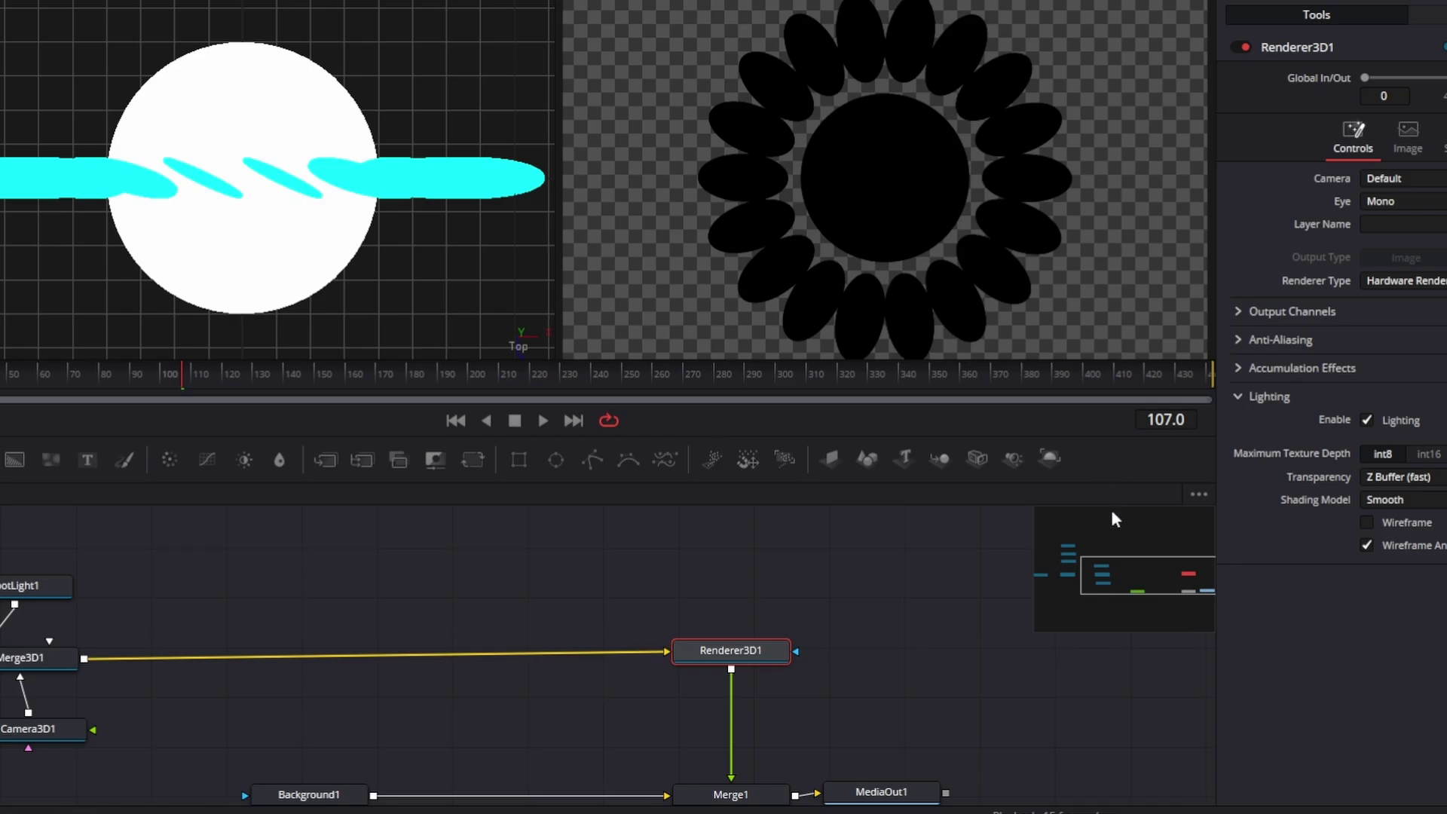
Select SpotLight1 and move it along Z to about 6.19, out in front of the flower in the Top view
left_click_drag(1112, 509, 1083, 578)
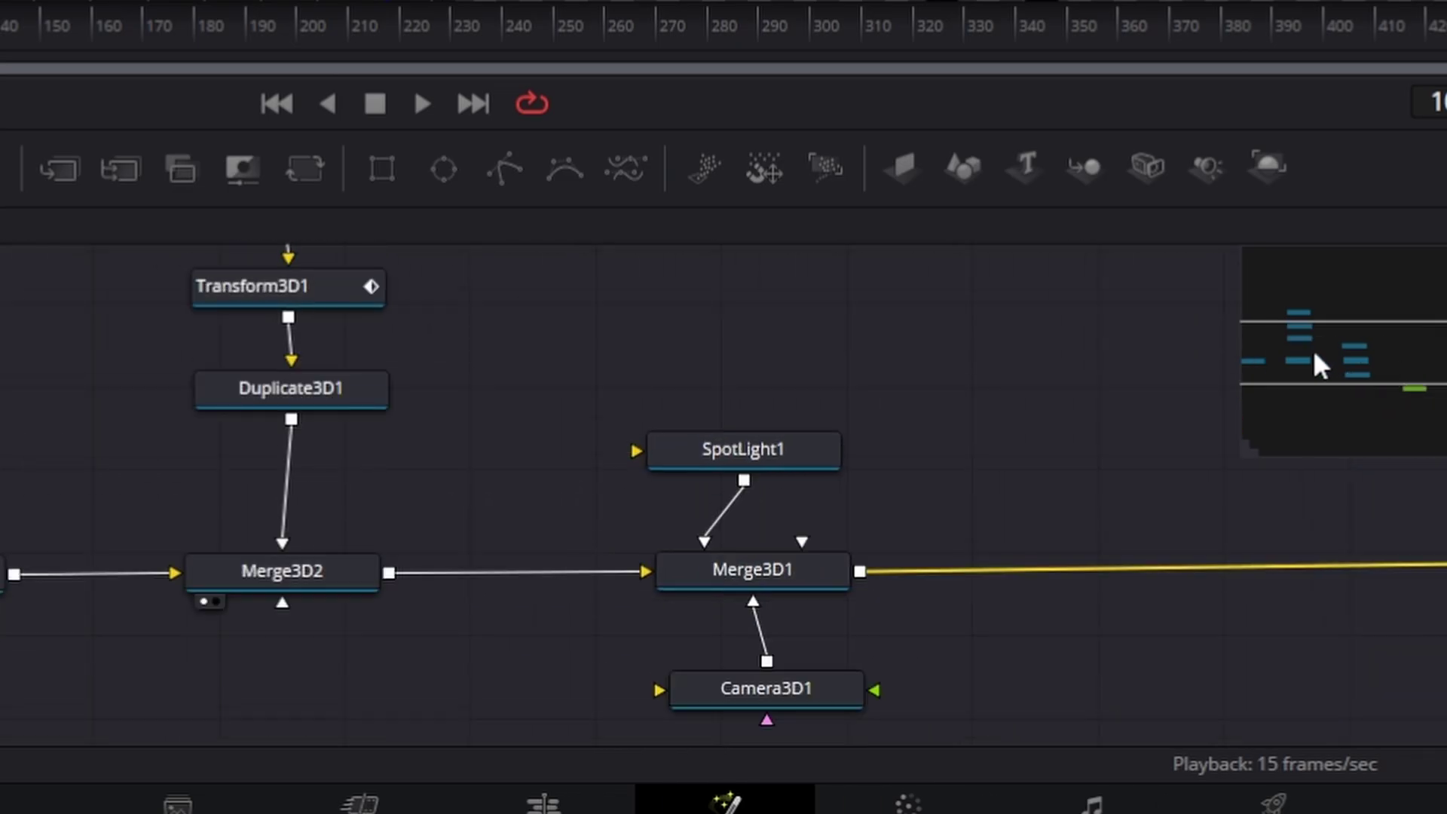
left_click_drag(754, 451, 716, 394)
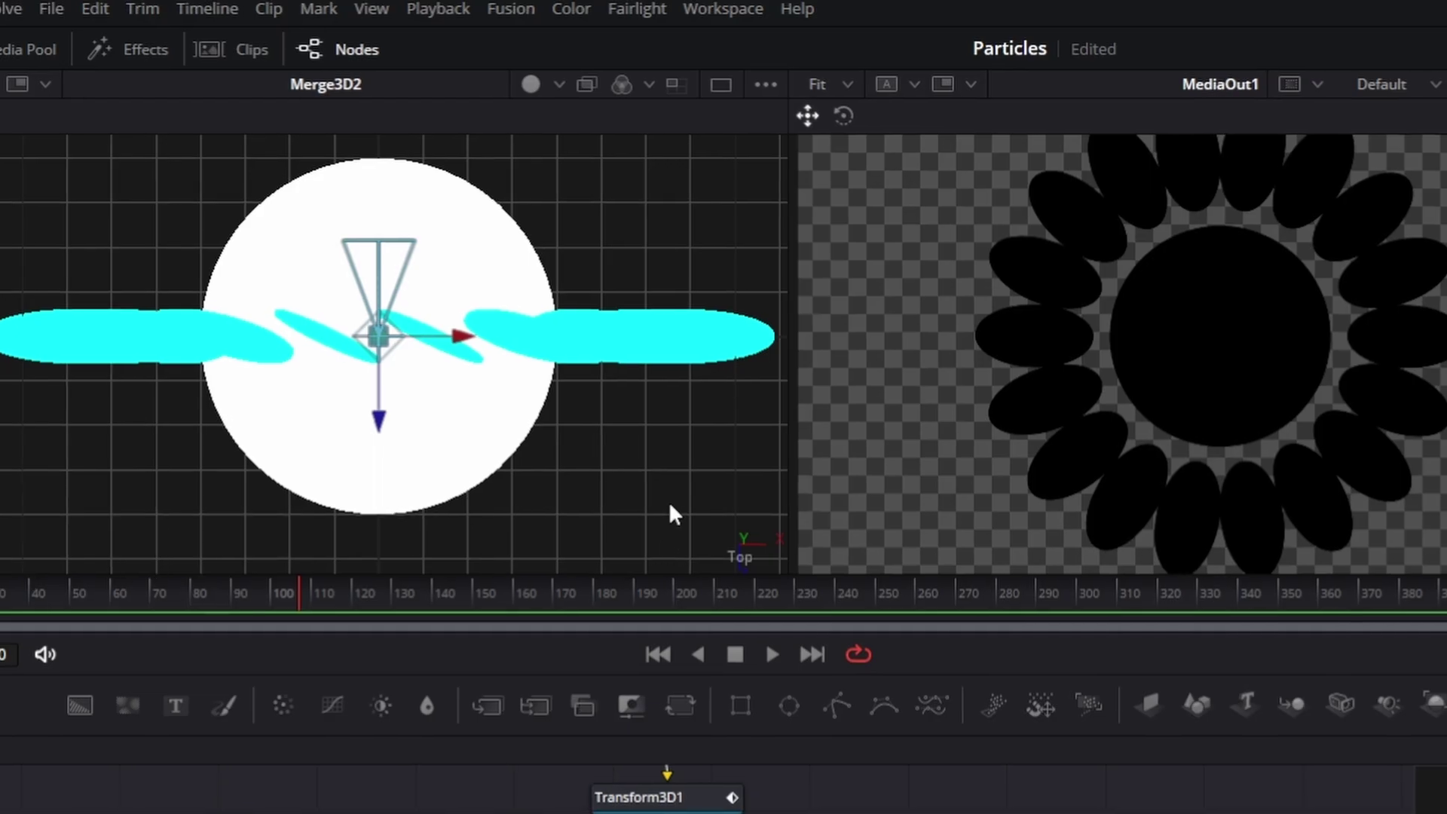
scroll(623, 449, "down", 4)
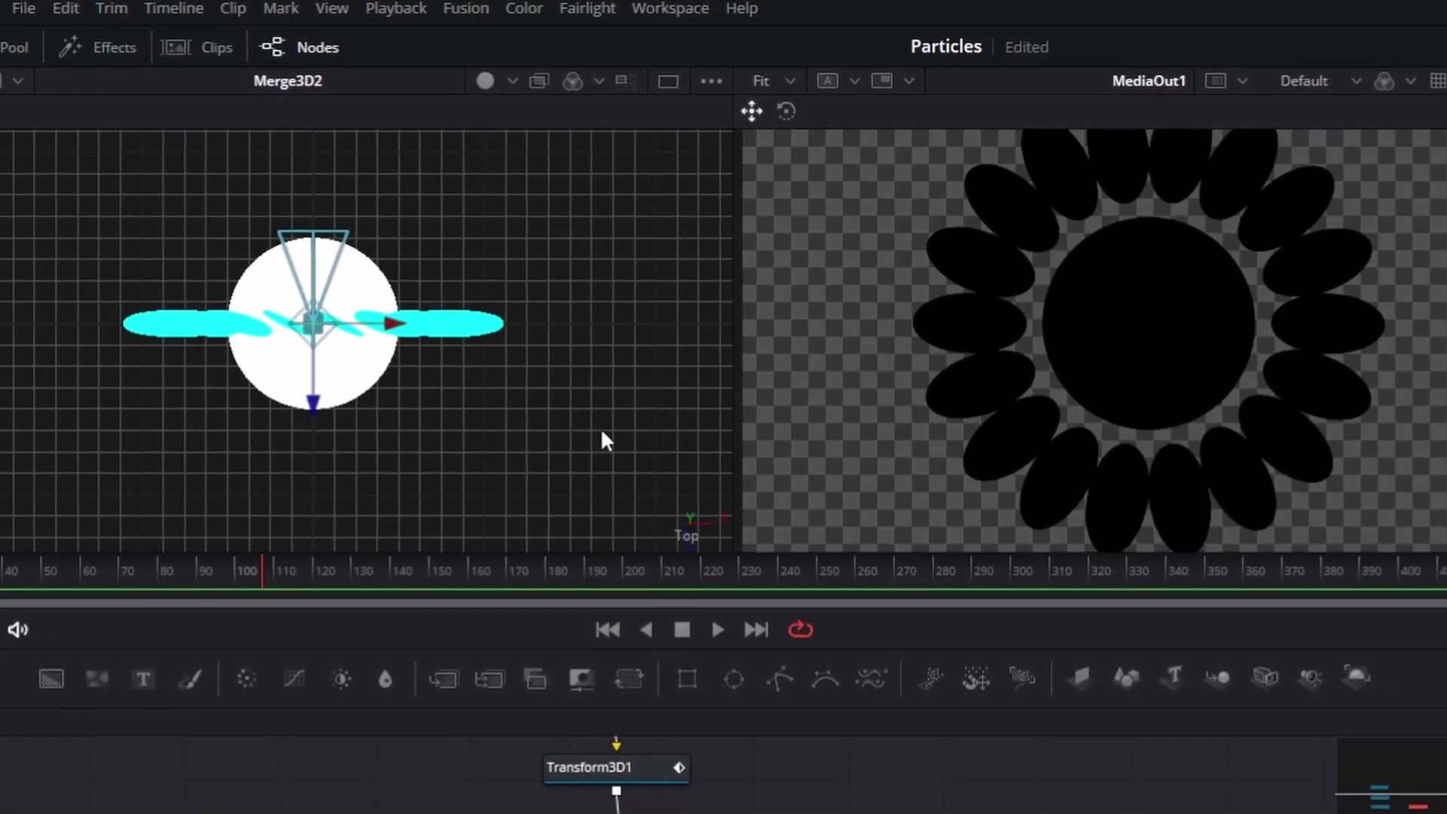
scroll(594, 437, "down", 3)
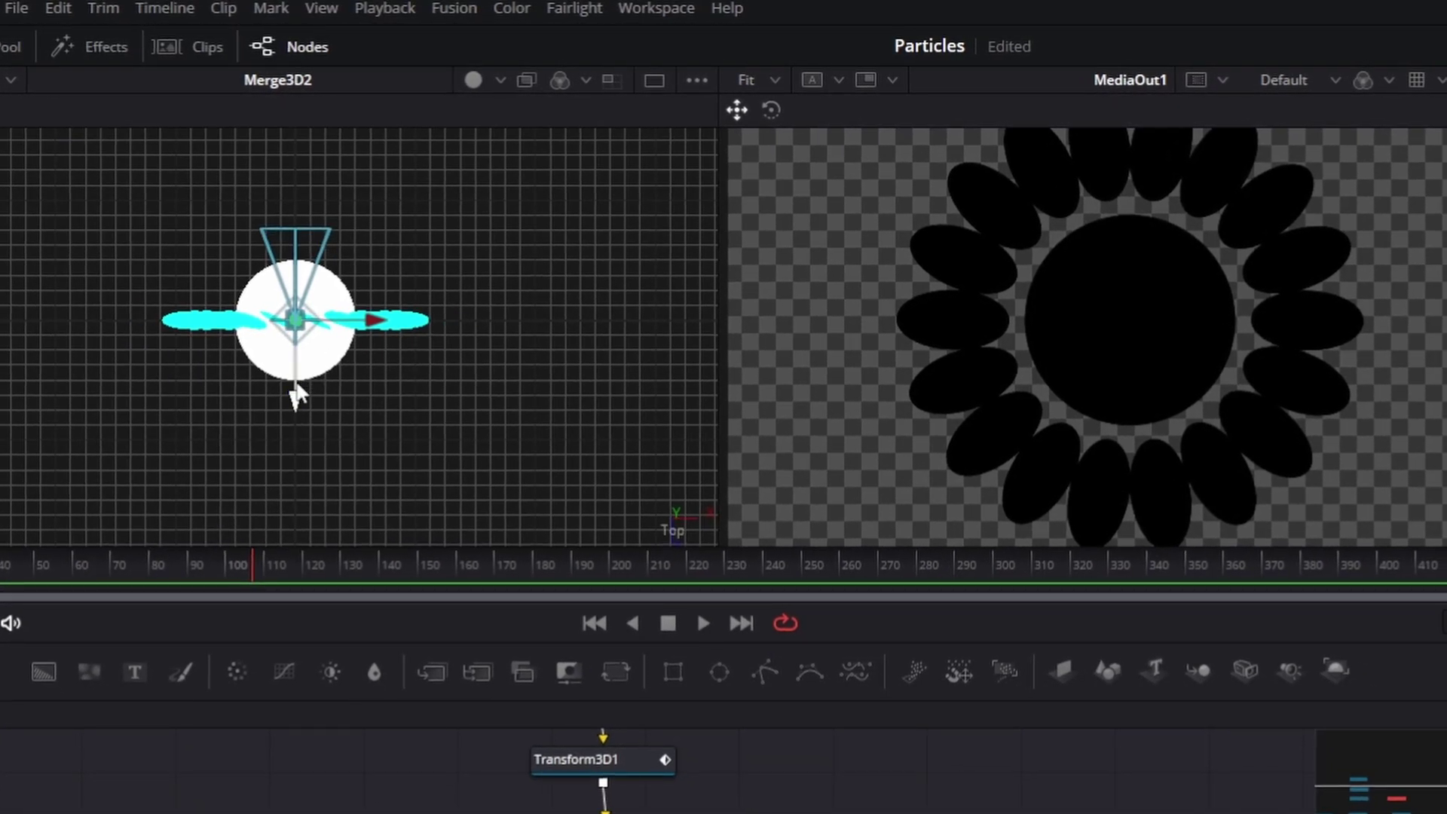
left_click_drag(294, 384, 256, 542)
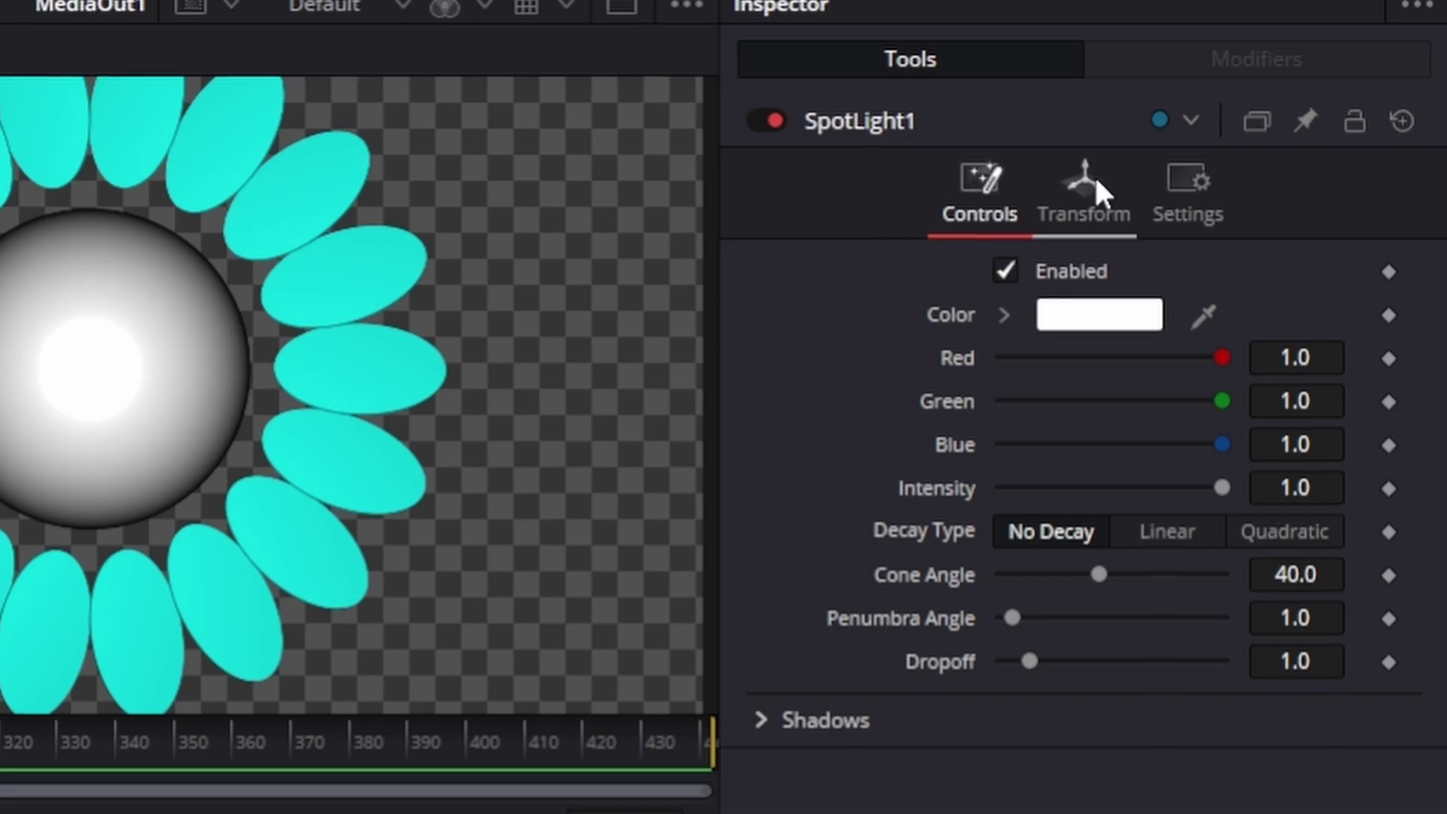
Enable Use Target for SpotLight1 and move the light sideways to about X 3.44, Z 4.97
left_click(1095, 213)
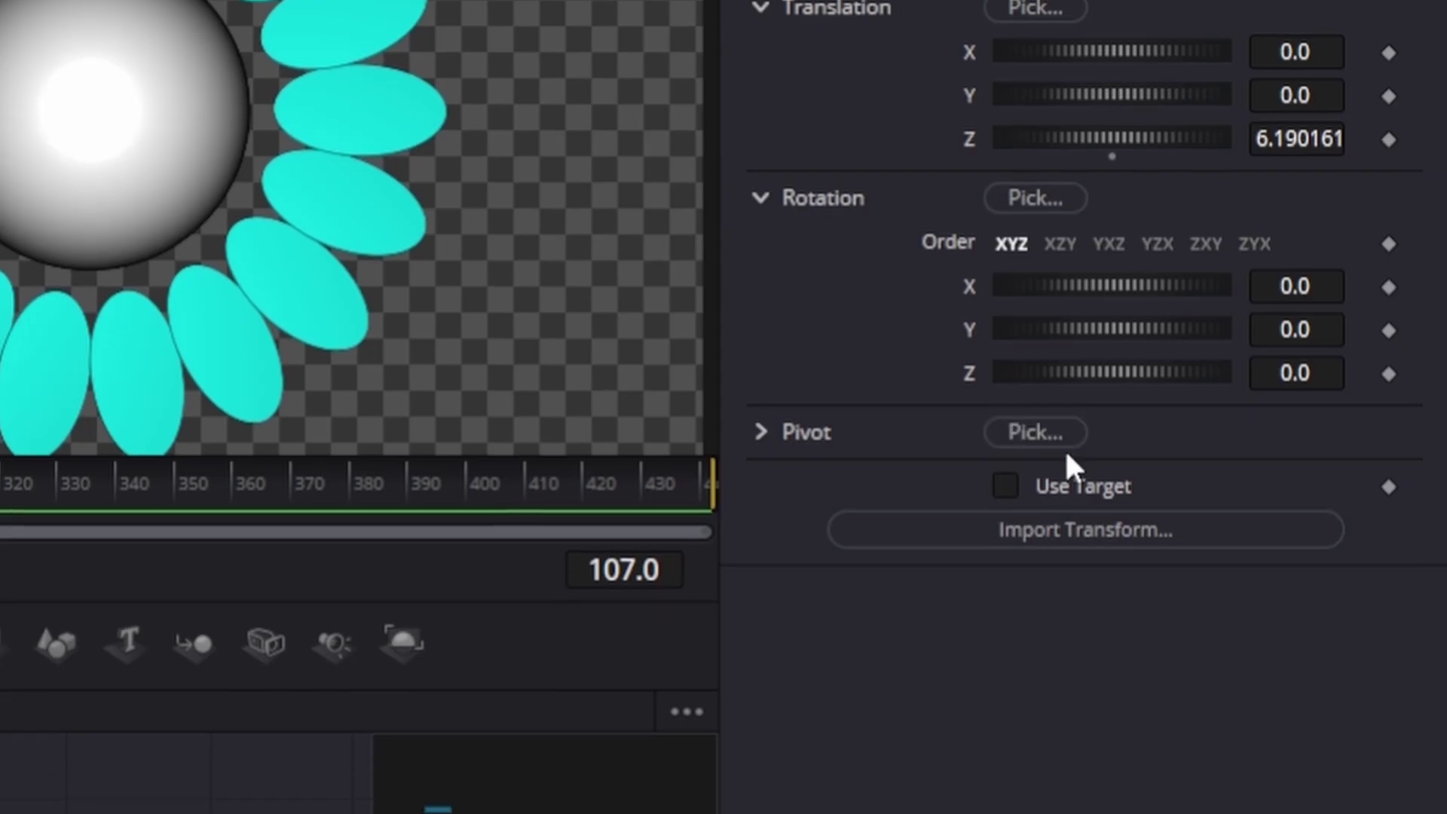
left_click(1008, 443)
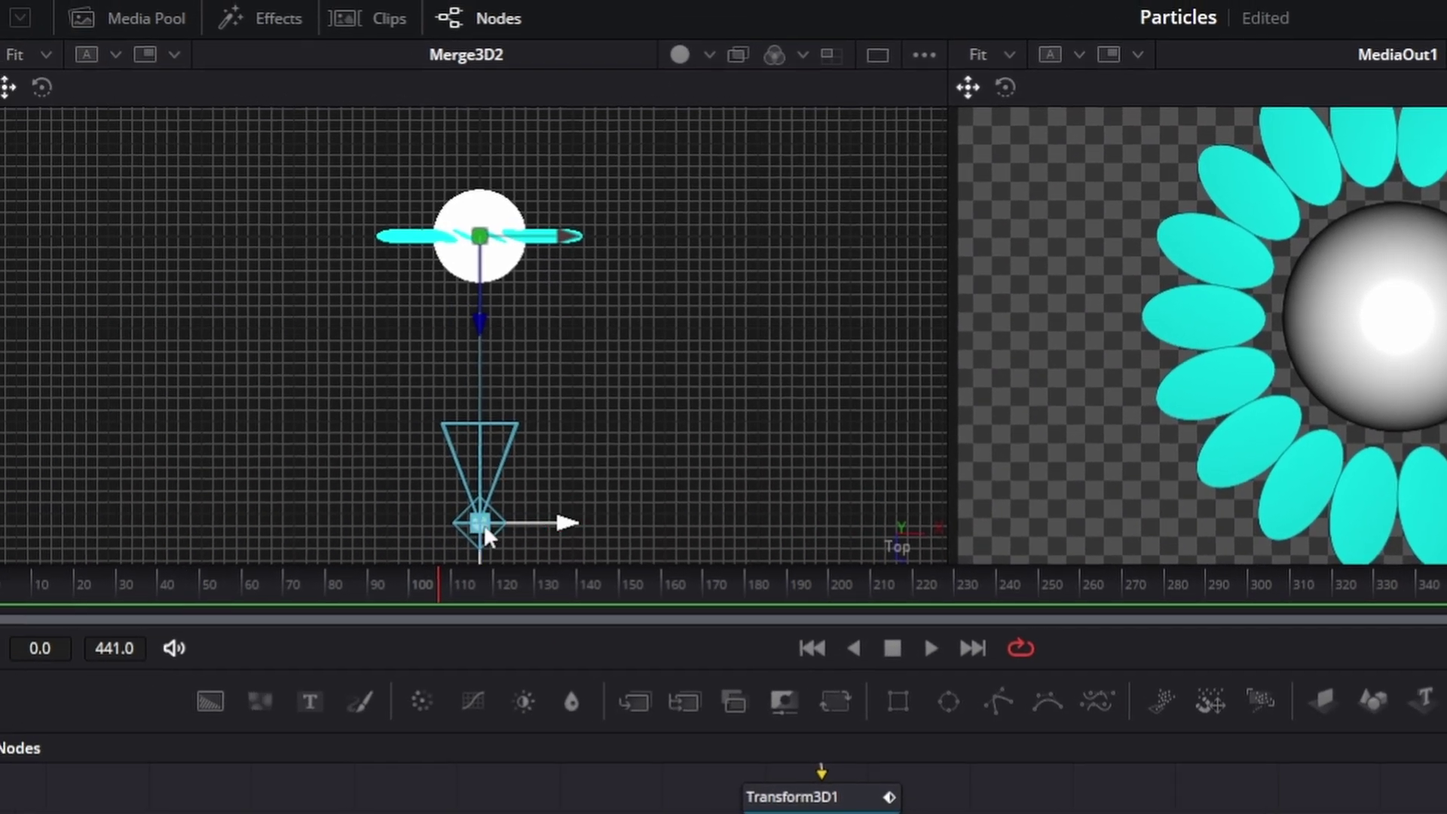
left_click_drag(526, 537, 713, 430)
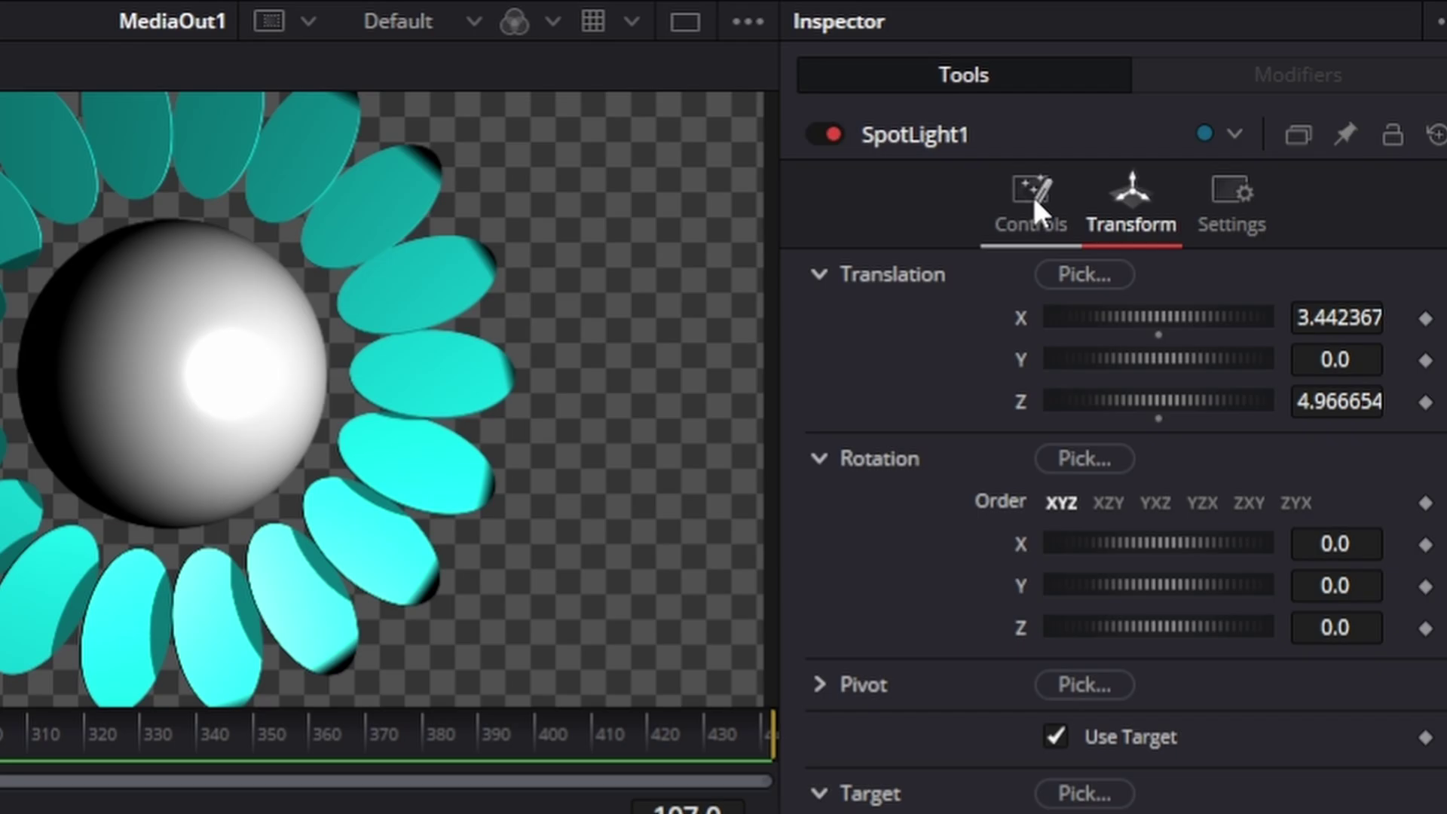
Set SpotLight1's decay type to Linear and its intensity to 3
left_click(1033, 194)
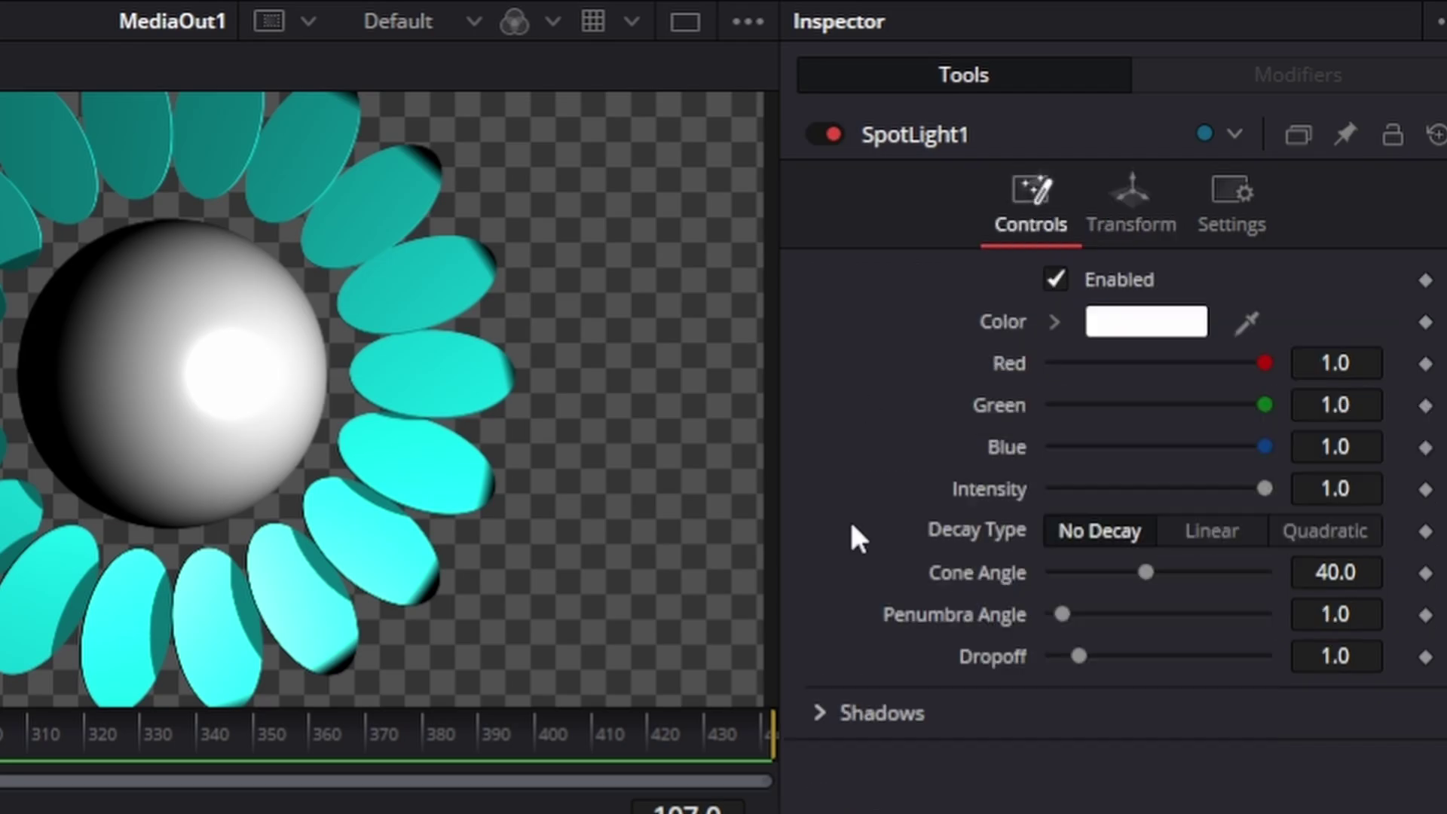
left_click(1233, 522)
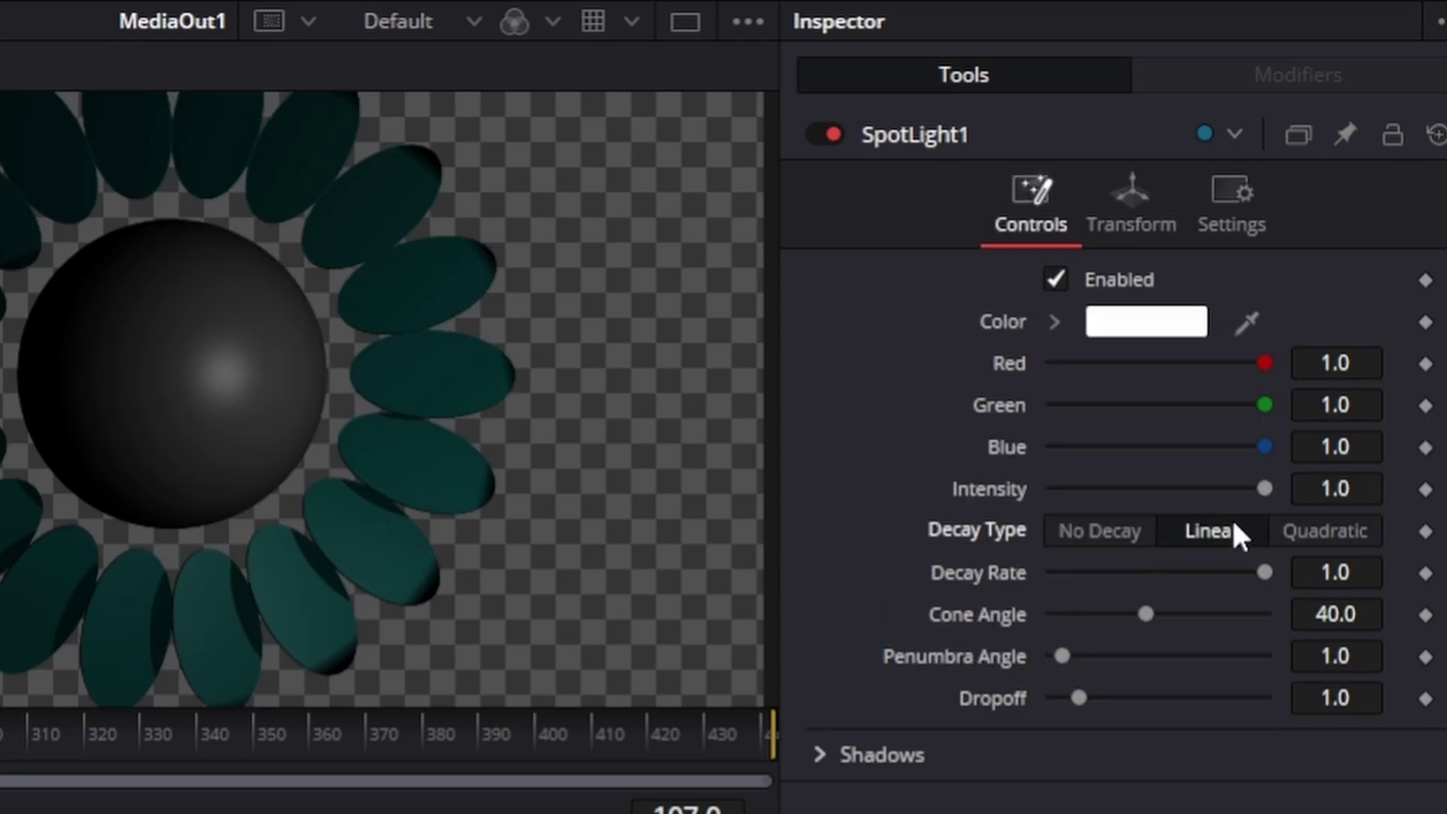
left_click(1329, 490)
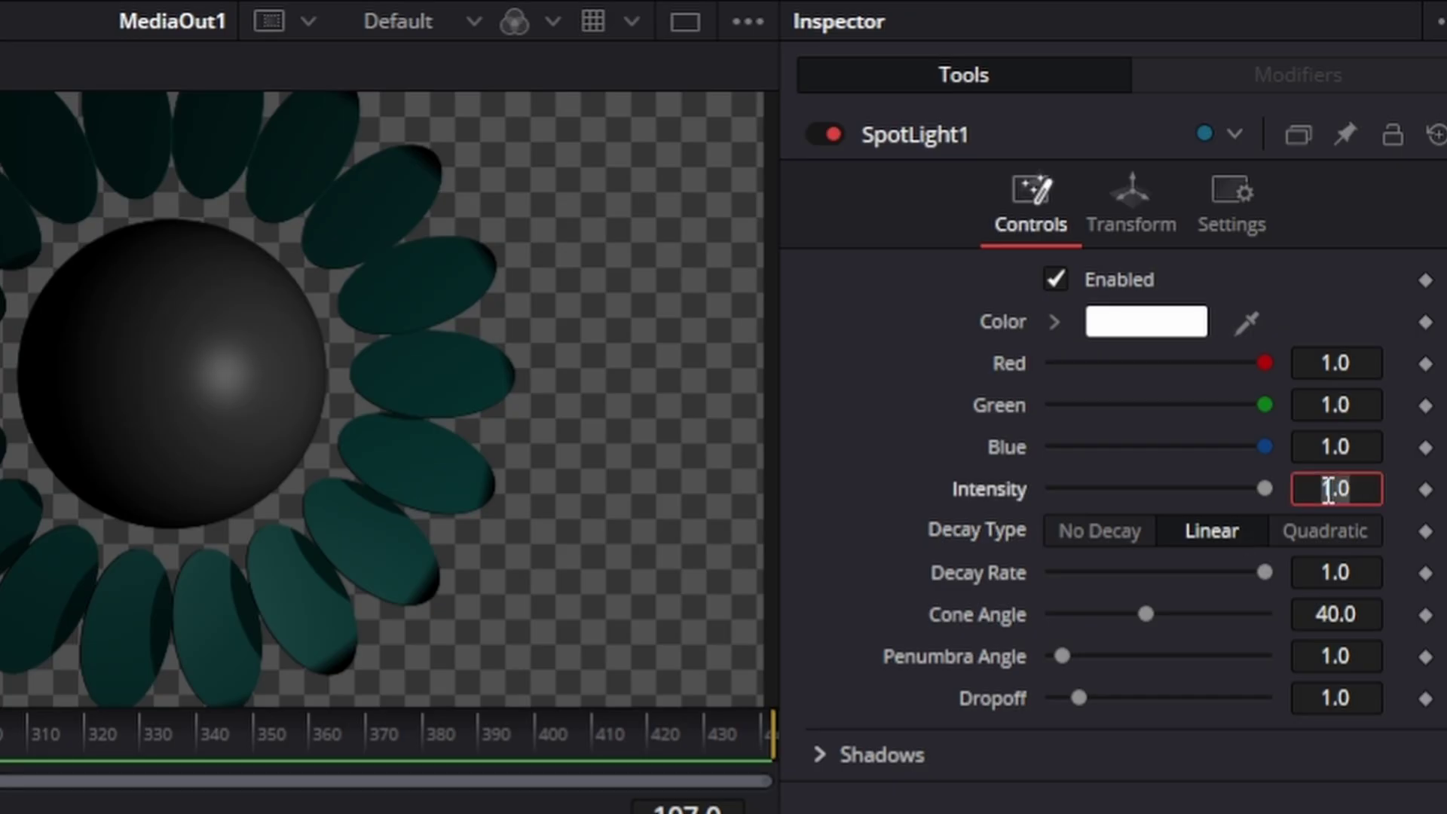
type("3")
key("Tab")
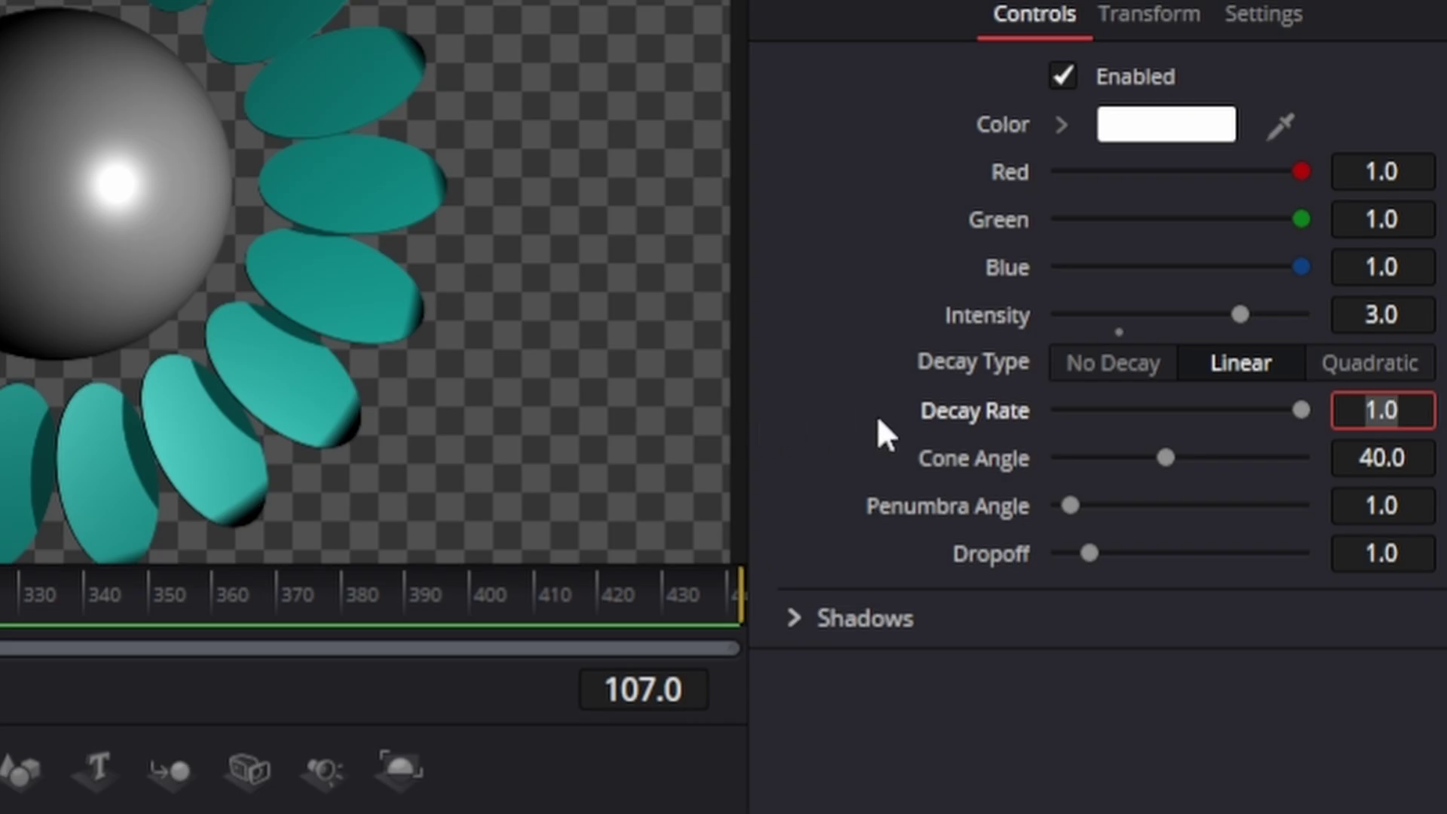
Widen SpotLight1's cone angle to about 69.45 and increase its penumbra angle
left_click_drag(1173, 454, 1210, 452)
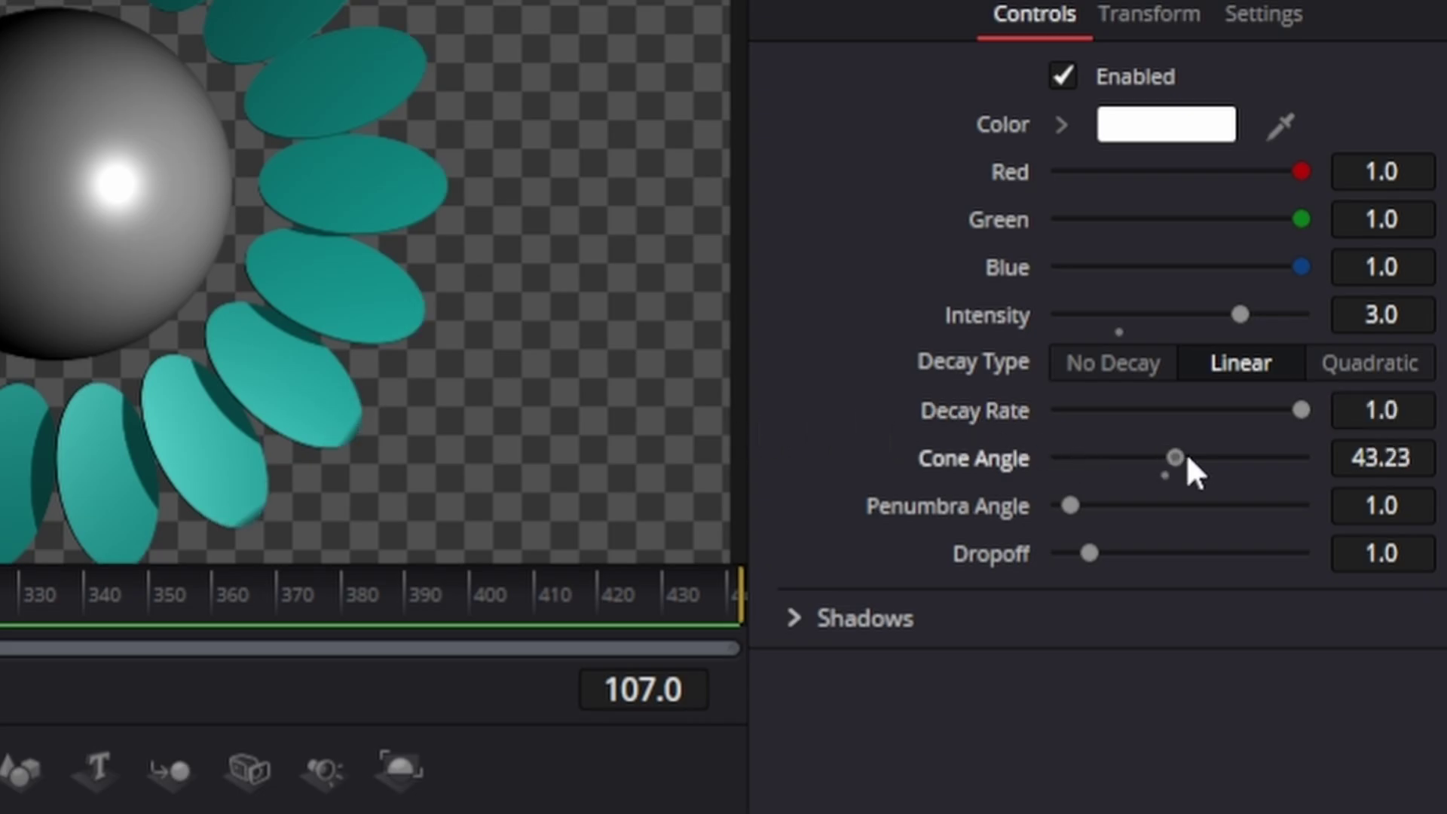
left_click_drag(1442, 453, 1446, 452)
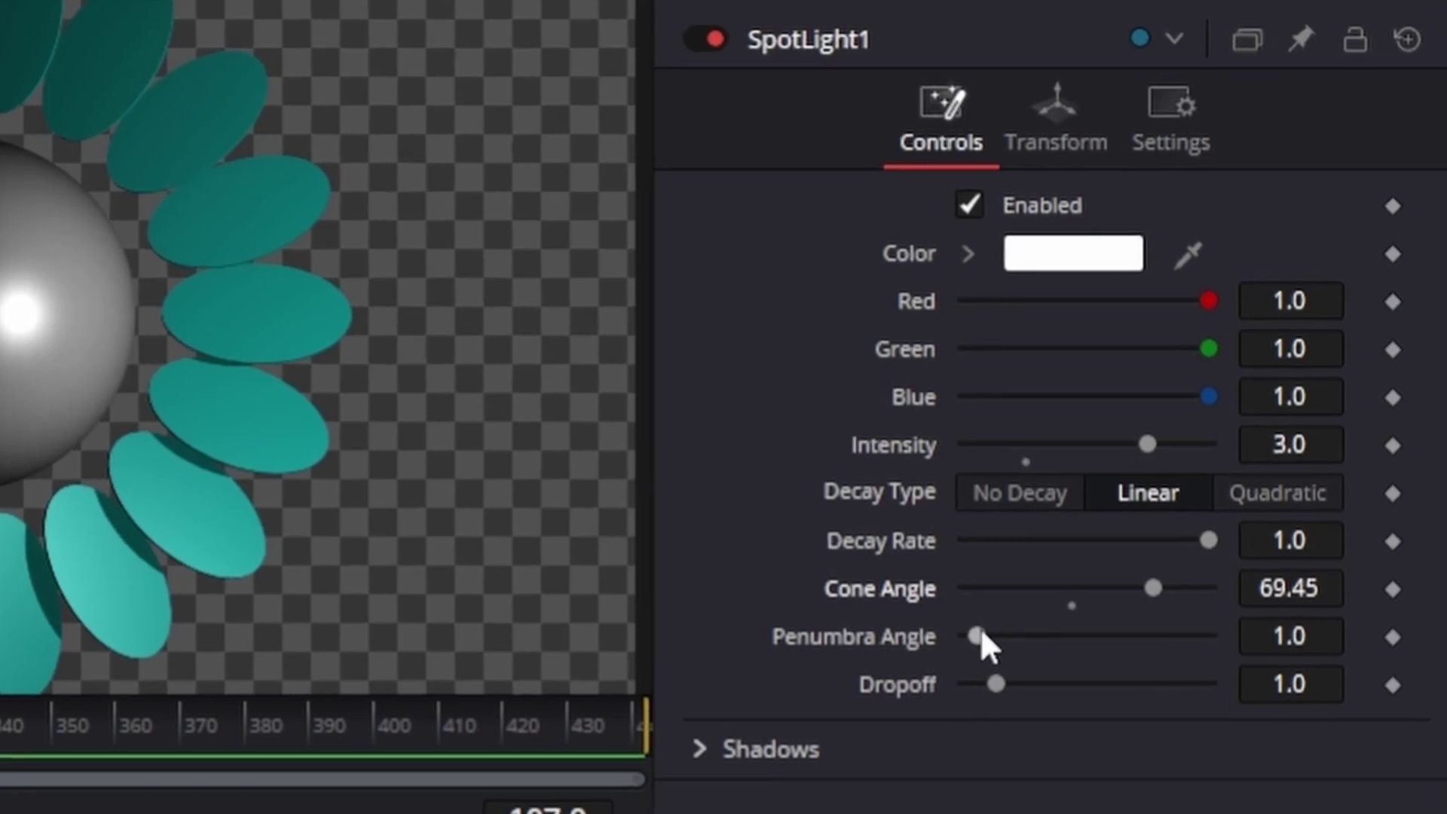
left_click_drag(980, 633, 1102, 636)
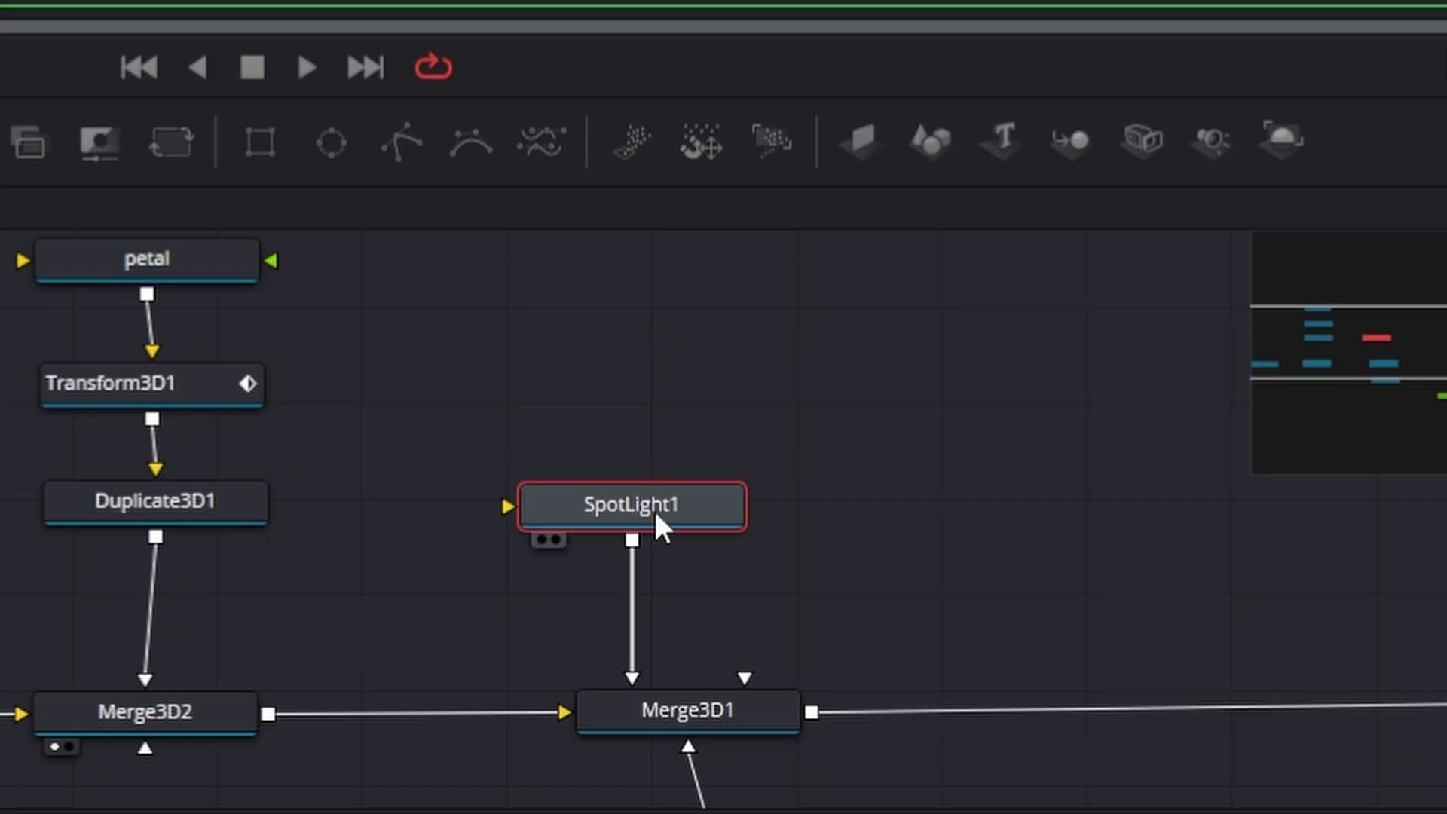
Duplicate the SpotLight1 node and connect the copy's output to Merge3D1
left_click_drag(654, 508, 647, 446)
right_click(648, 446)
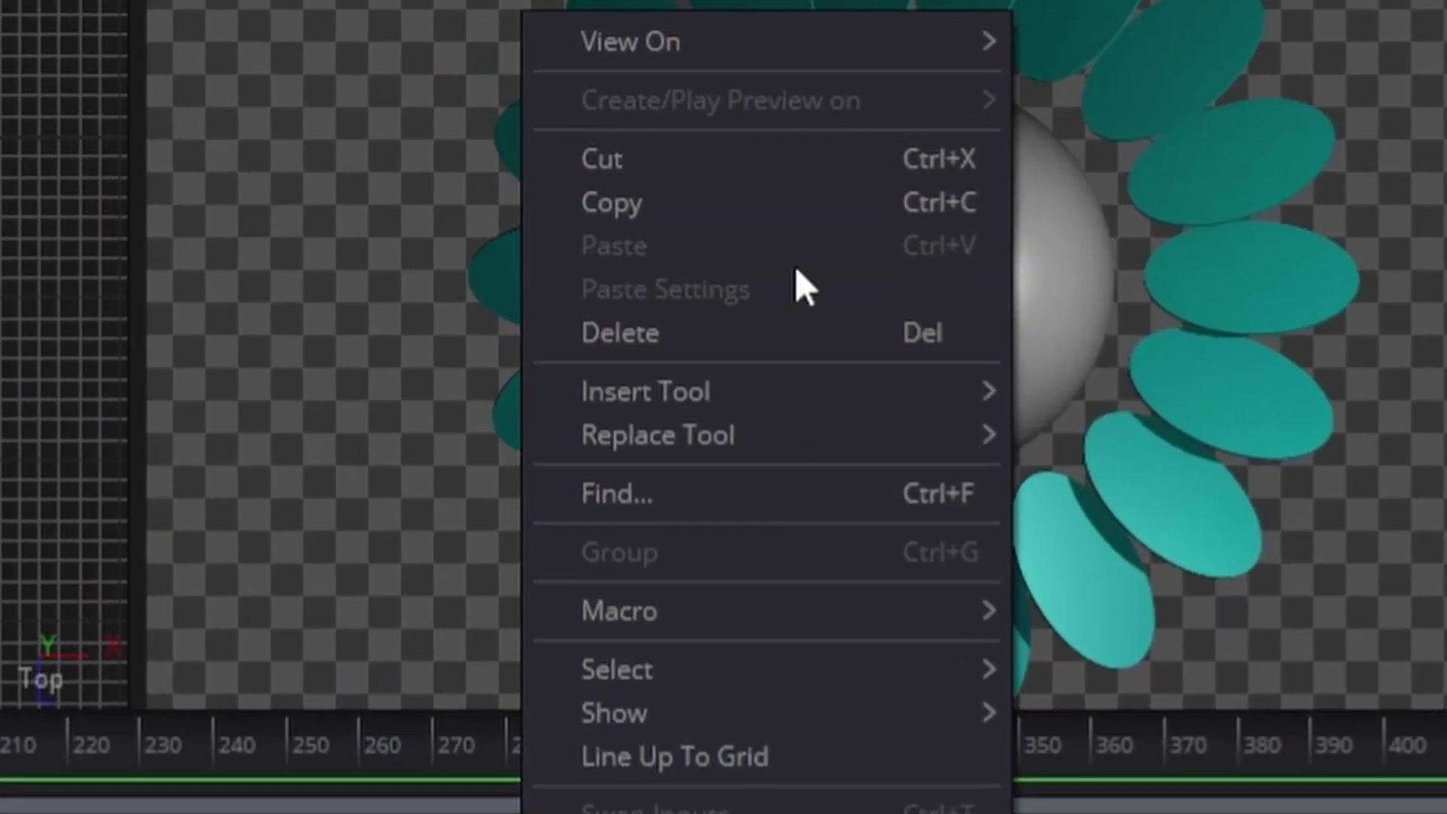
left_click(745, 202)
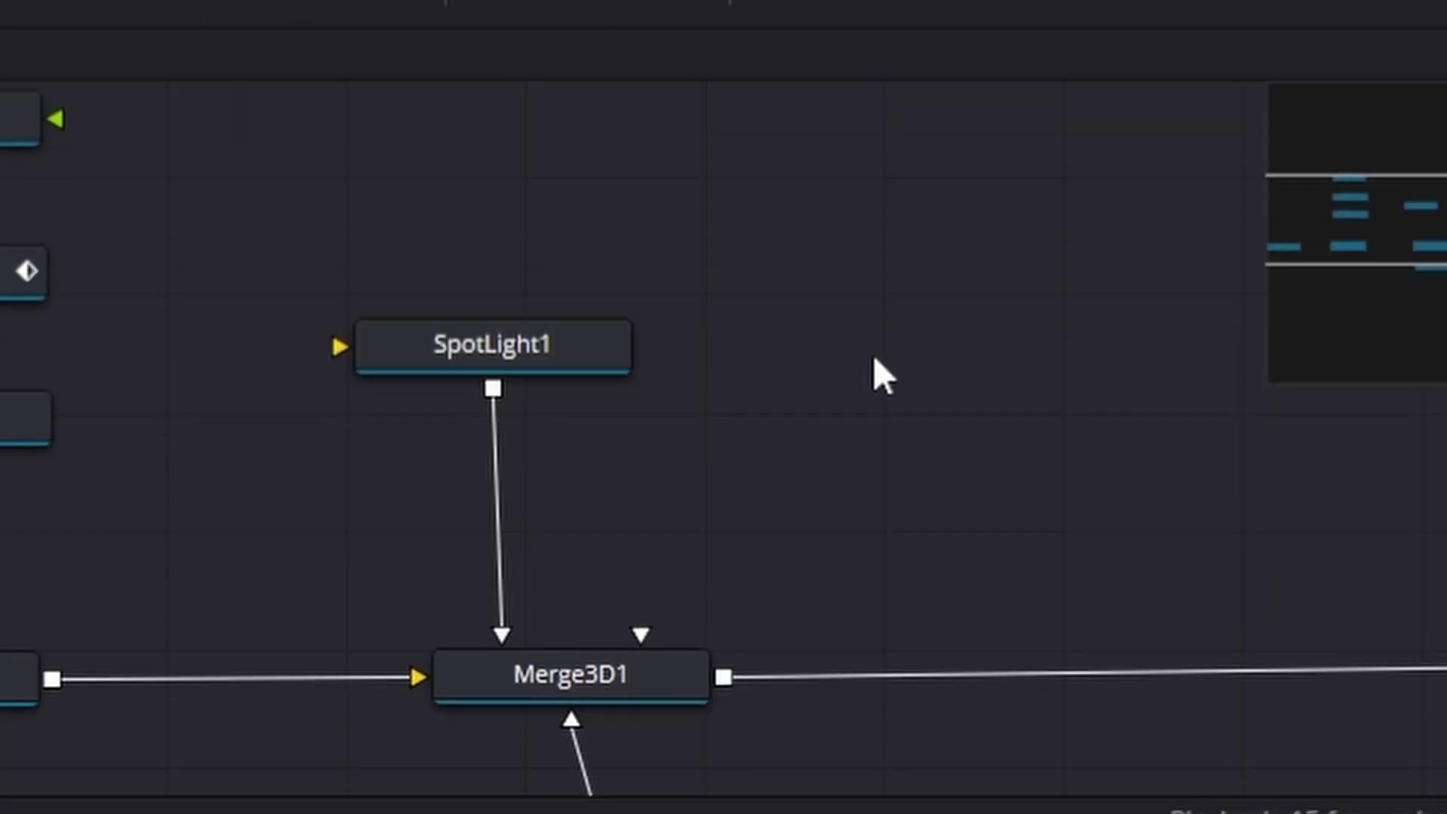
key("ctrl+v")
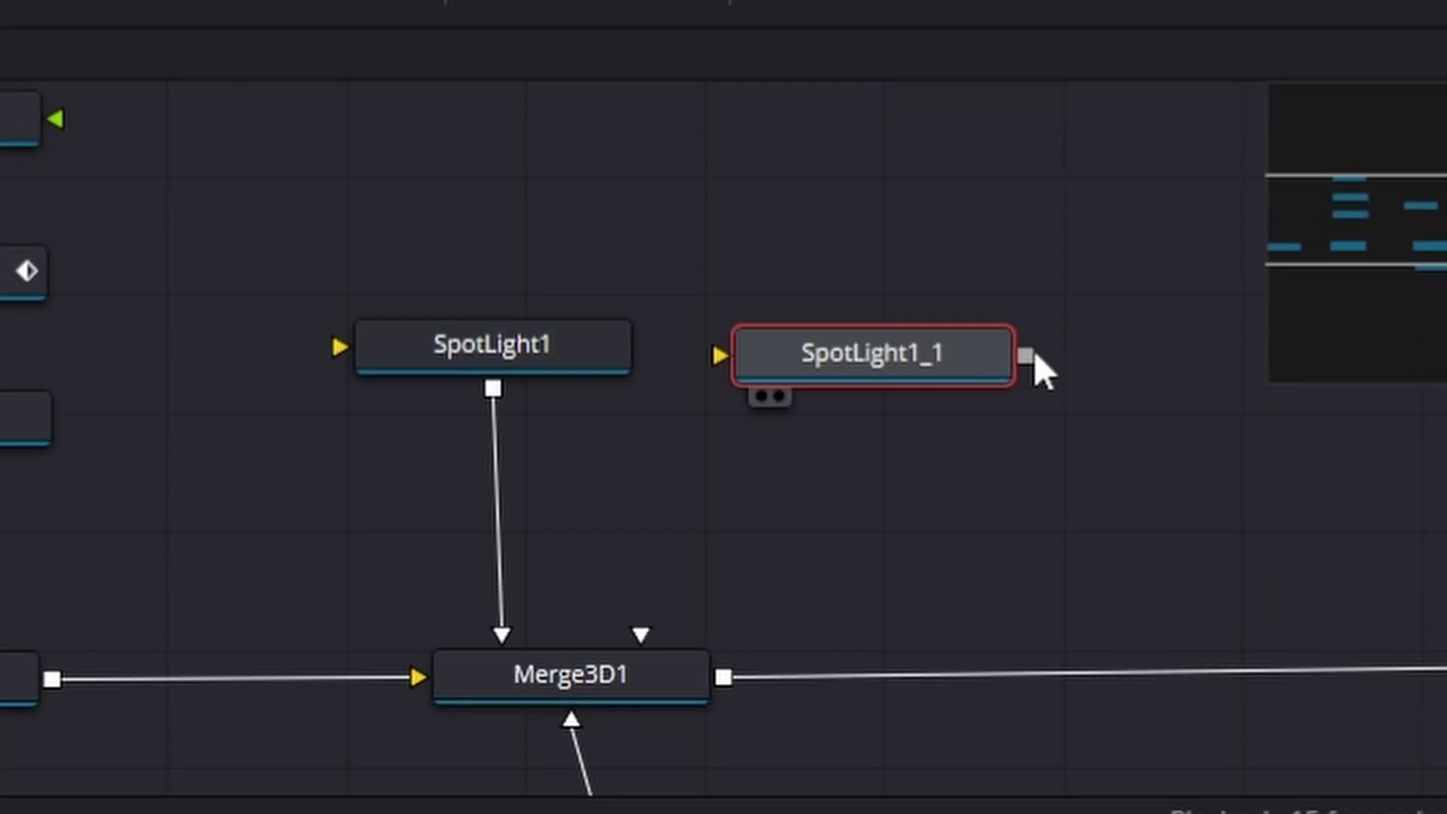
left_click_drag(1026, 355, 648, 701)
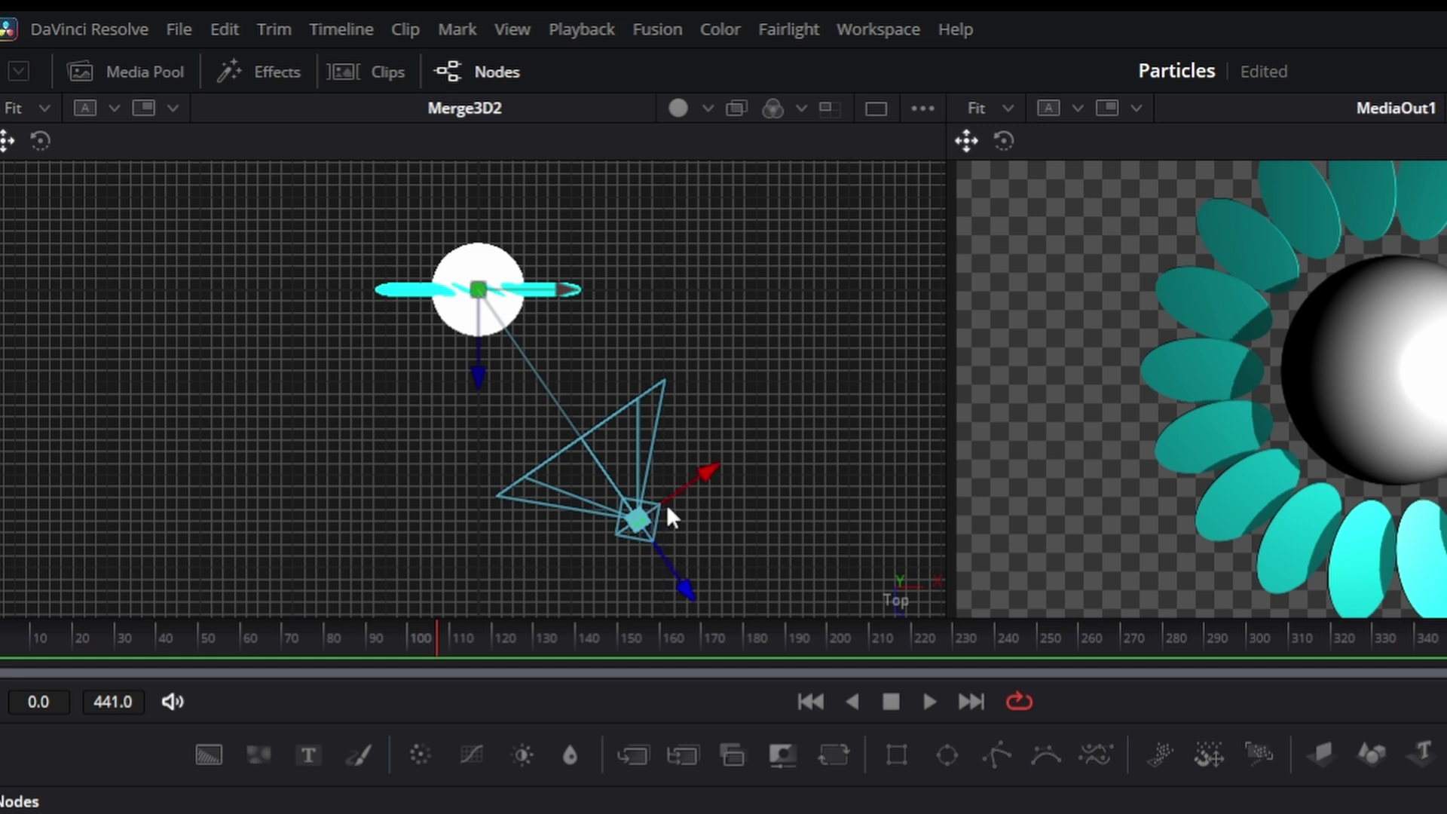
Move the copied spotlight SpotLight1_1 to the opposite side of the flower in the Top view
left_click_drag(664, 500, 230, 553)
scroll(267, 549, "down", 2)
left_click_drag(316, 581, 340, 430)
scroll(365, 460, "up", 2)
left_click_drag(361, 522, 188, 440)
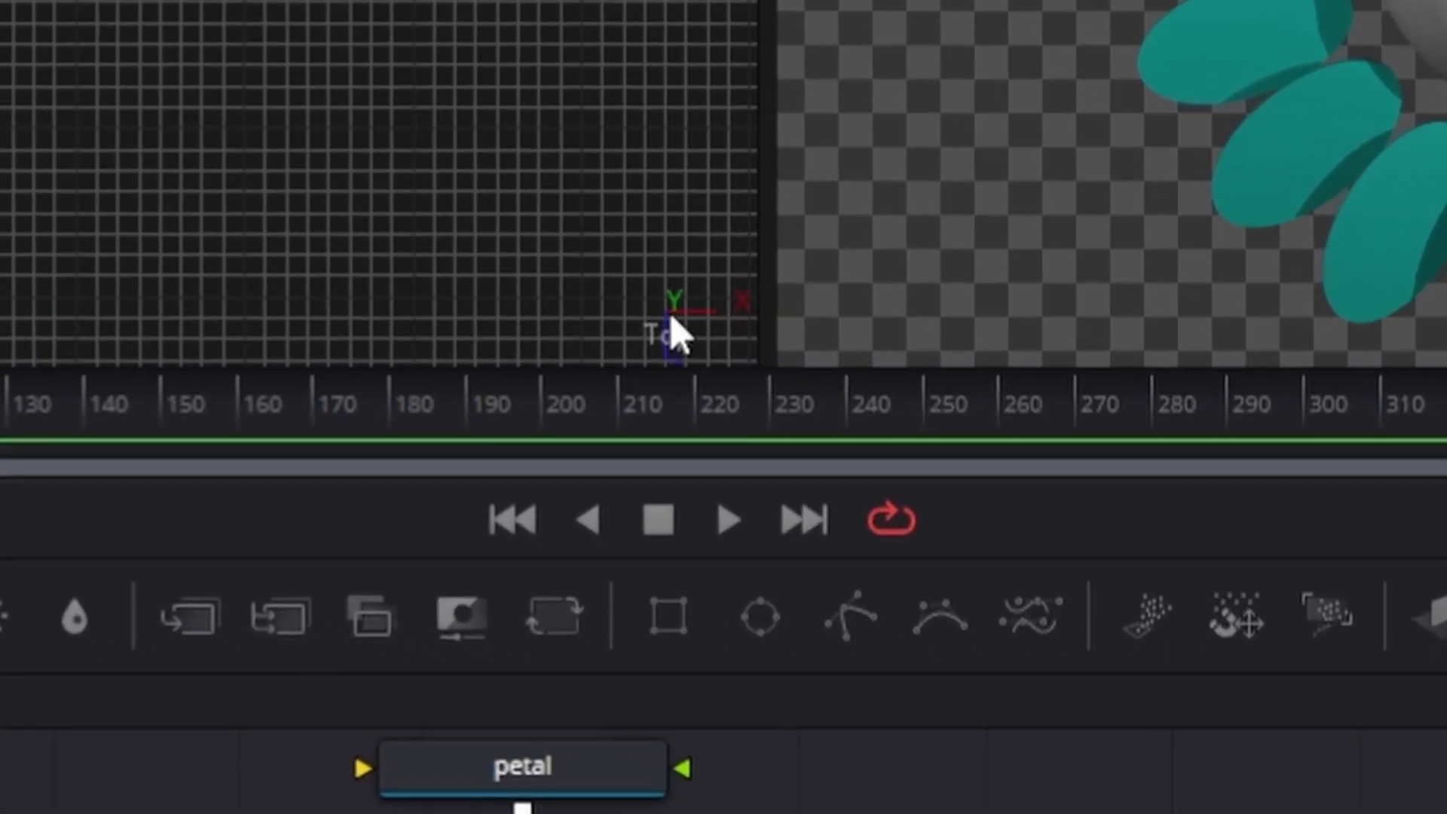
In the Front view, raise SpotLight1_1 above the flower's centre and lower SpotLight1 below it
right_click(674, 331)
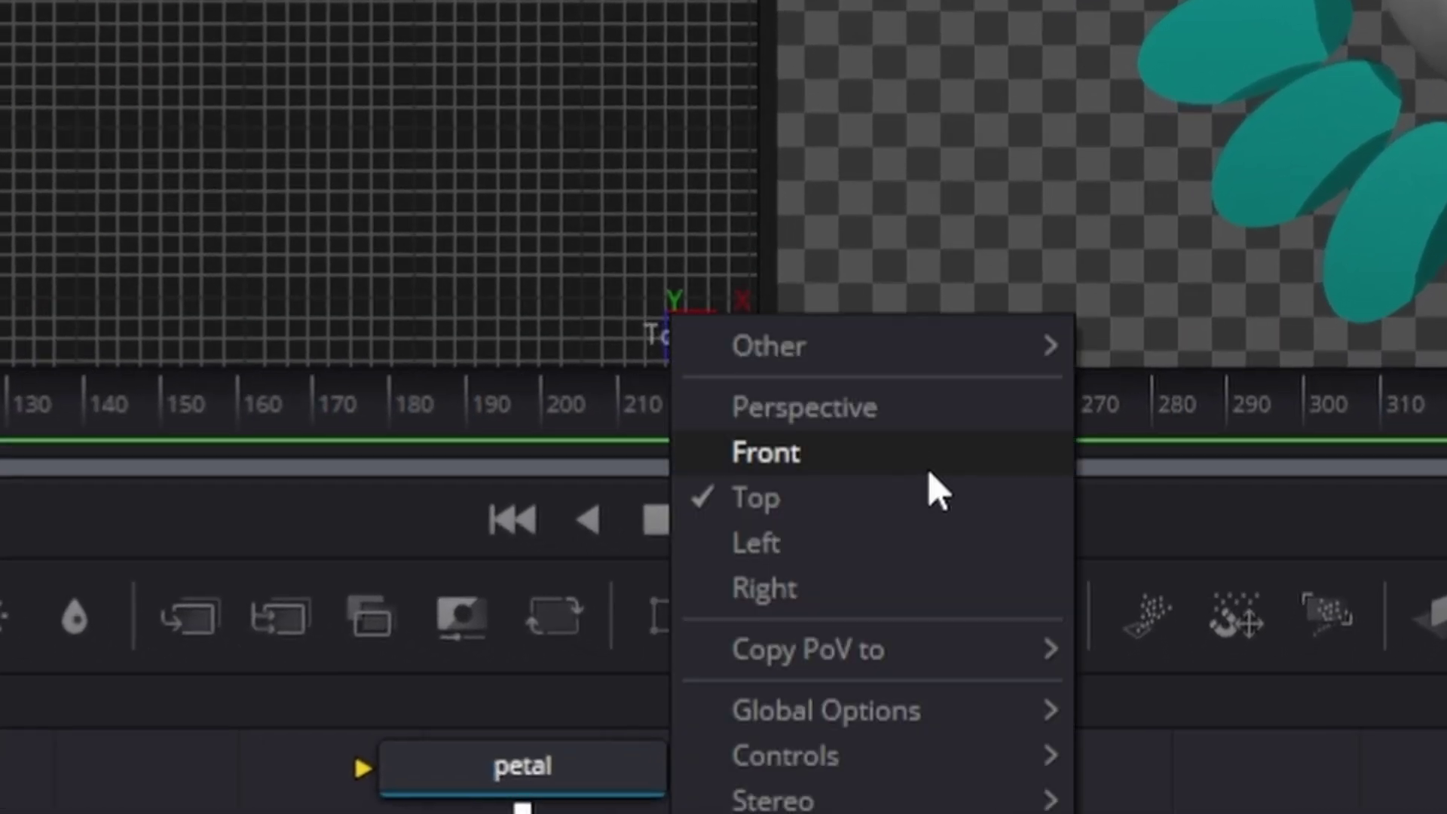
left_click(925, 456)
scroll(643, 381, "down", 5)
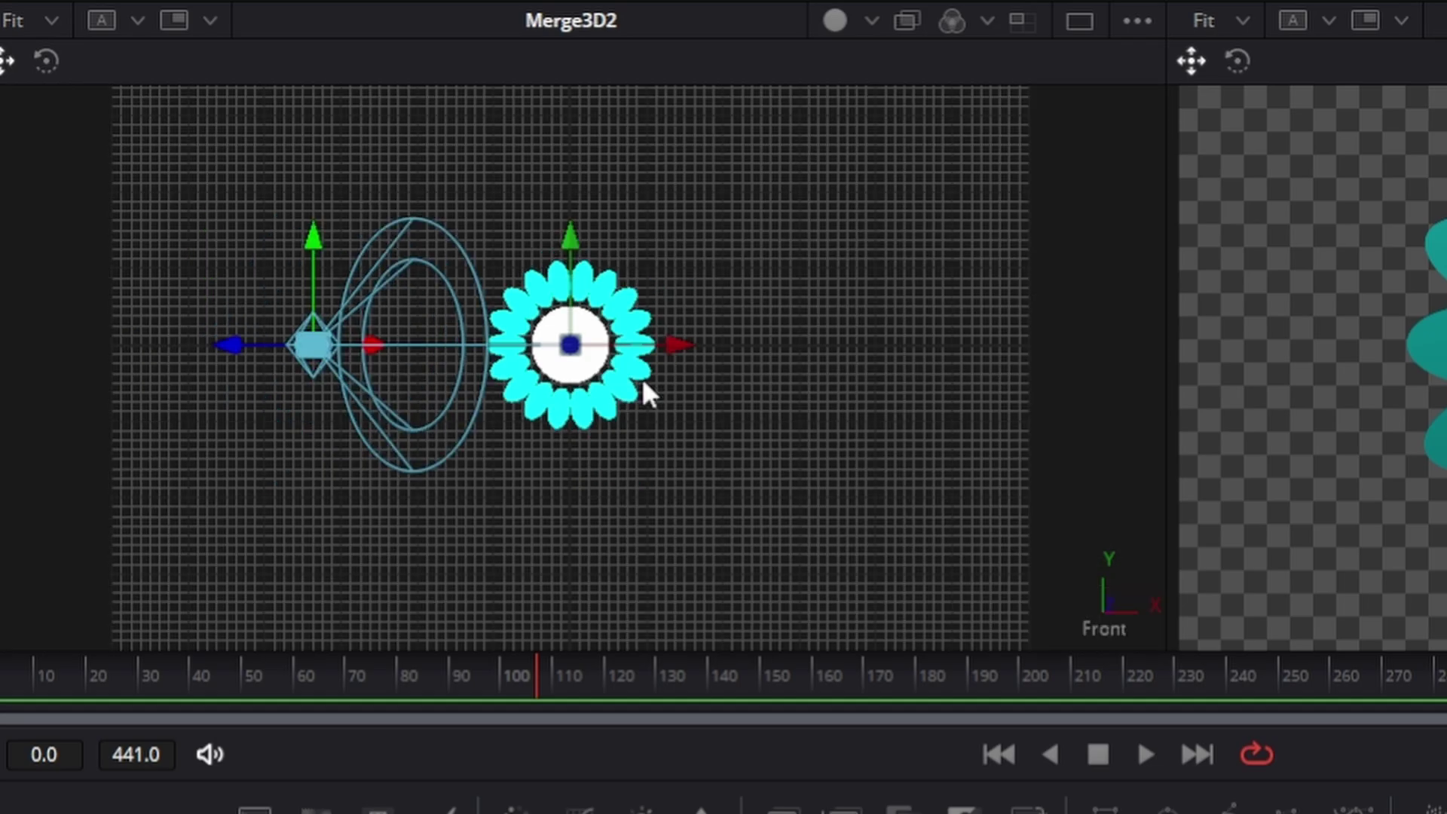
scroll(627, 386, "up", 5)
scroll(617, 382, "down", 3)
scroll(617, 382, "up", 3)
left_click_drag(312, 256, 304, 142)
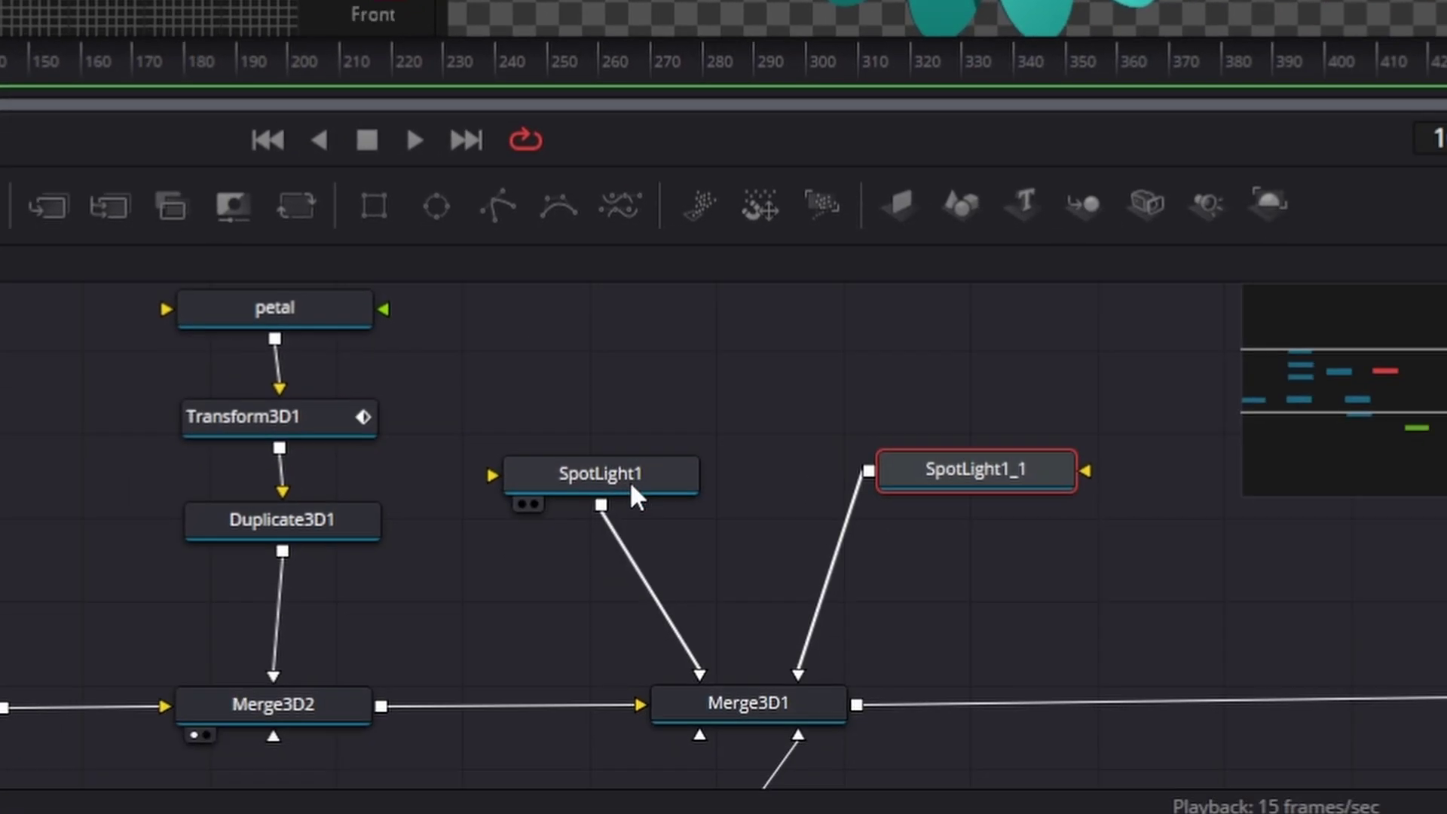
left_click(822, 641)
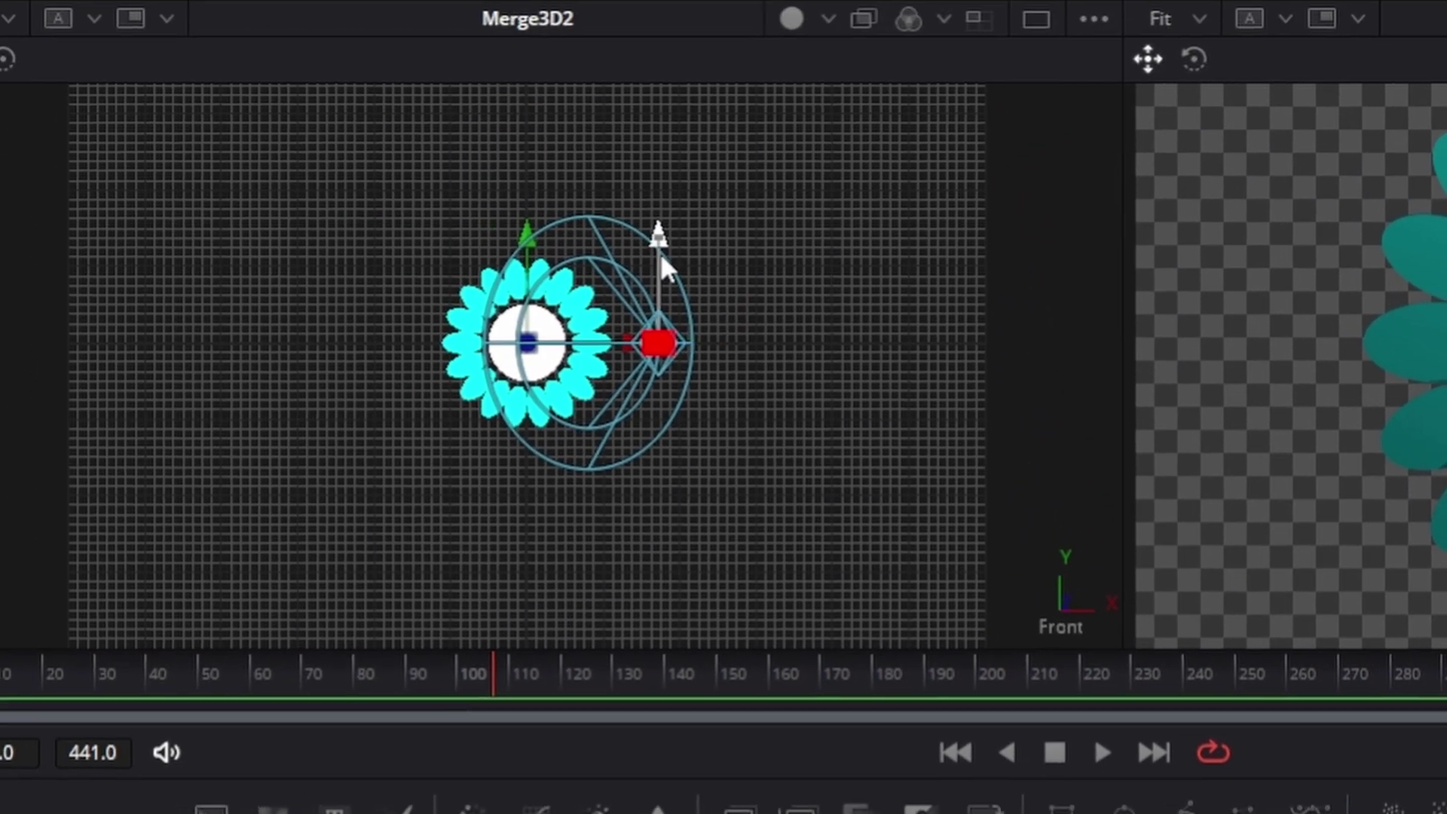
left_click_drag(515, 125, 511, 220)
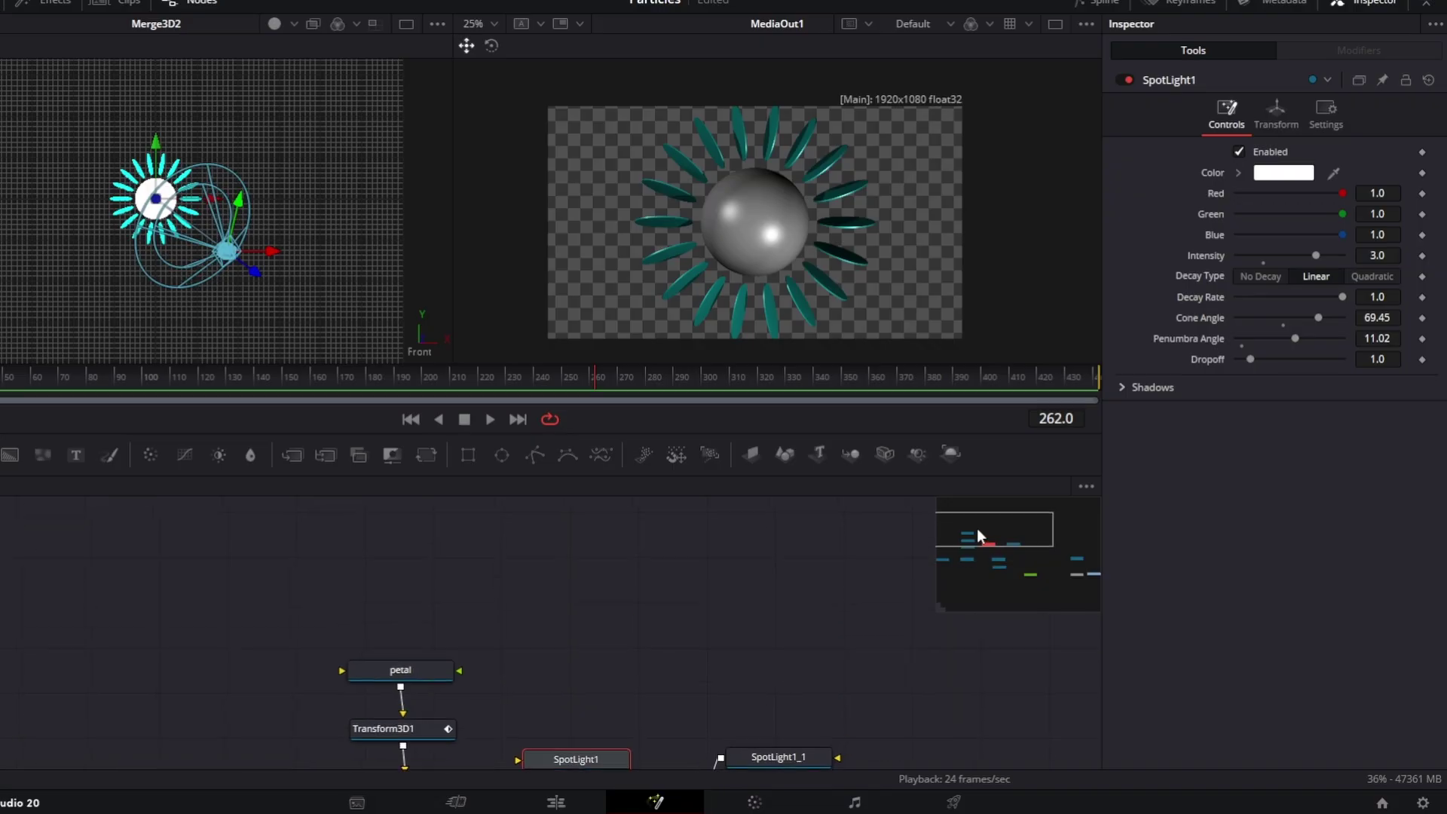
Insert a Transform 3D node between Merge3D2 and Merge3D1
left_click_drag(977, 531, 997, 552)
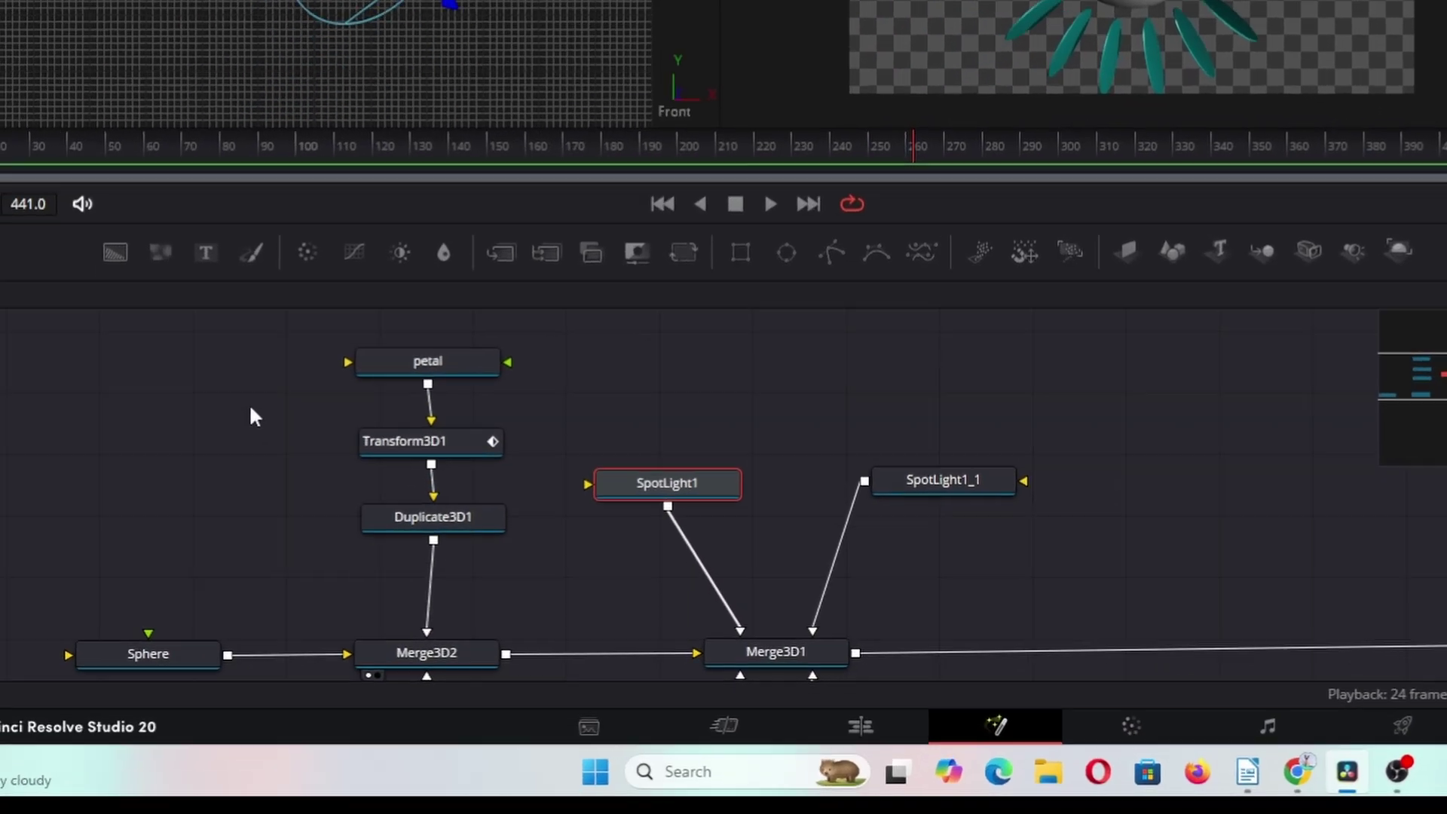
scroll(724, 461, "down", 1)
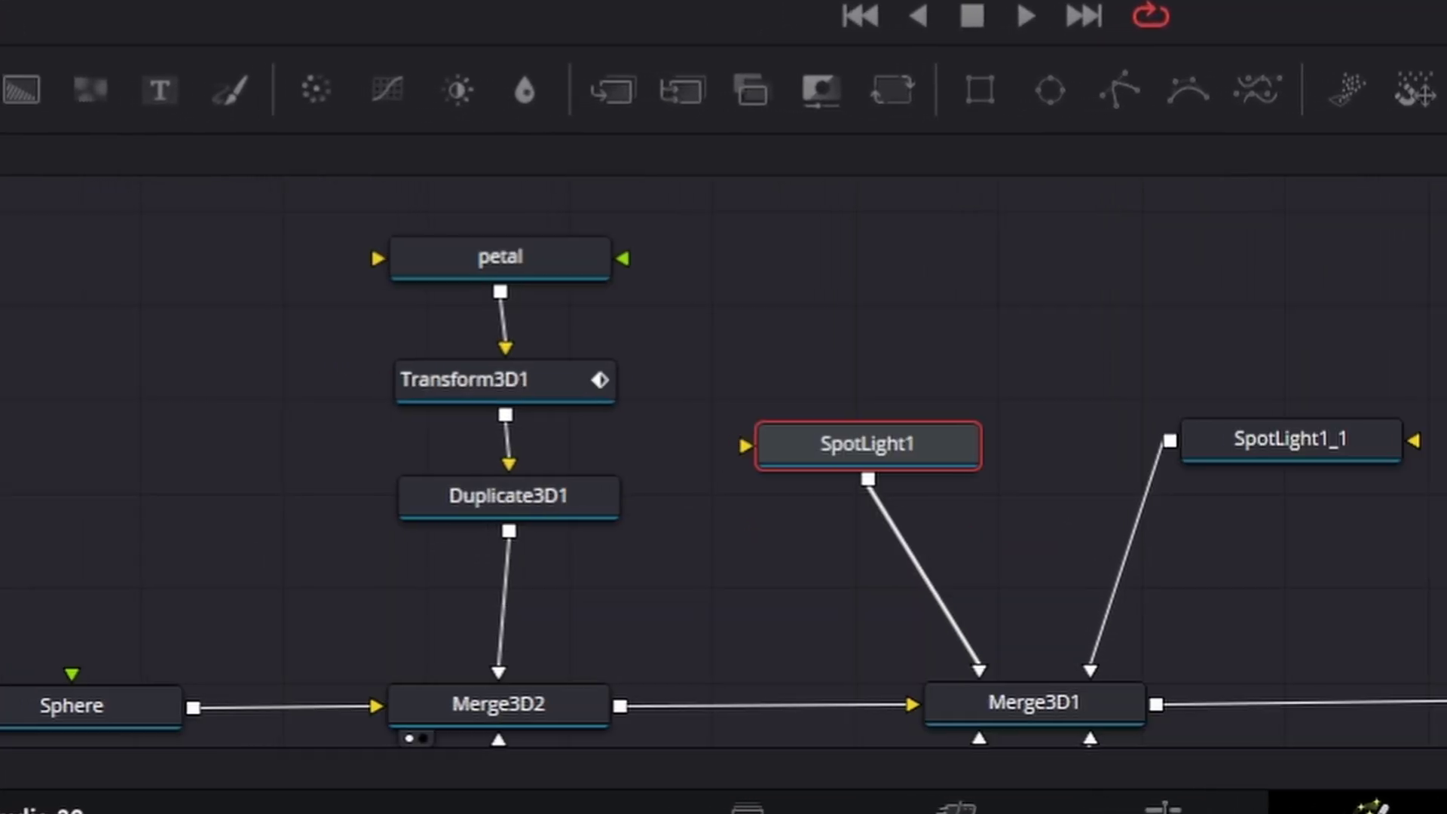
left_click_drag(0, 207, 499, 746)
left_click_drag(604, 757, 611, 747)
scroll(621, 717, "down", 2)
left_click_drag(595, 604, 299, 598)
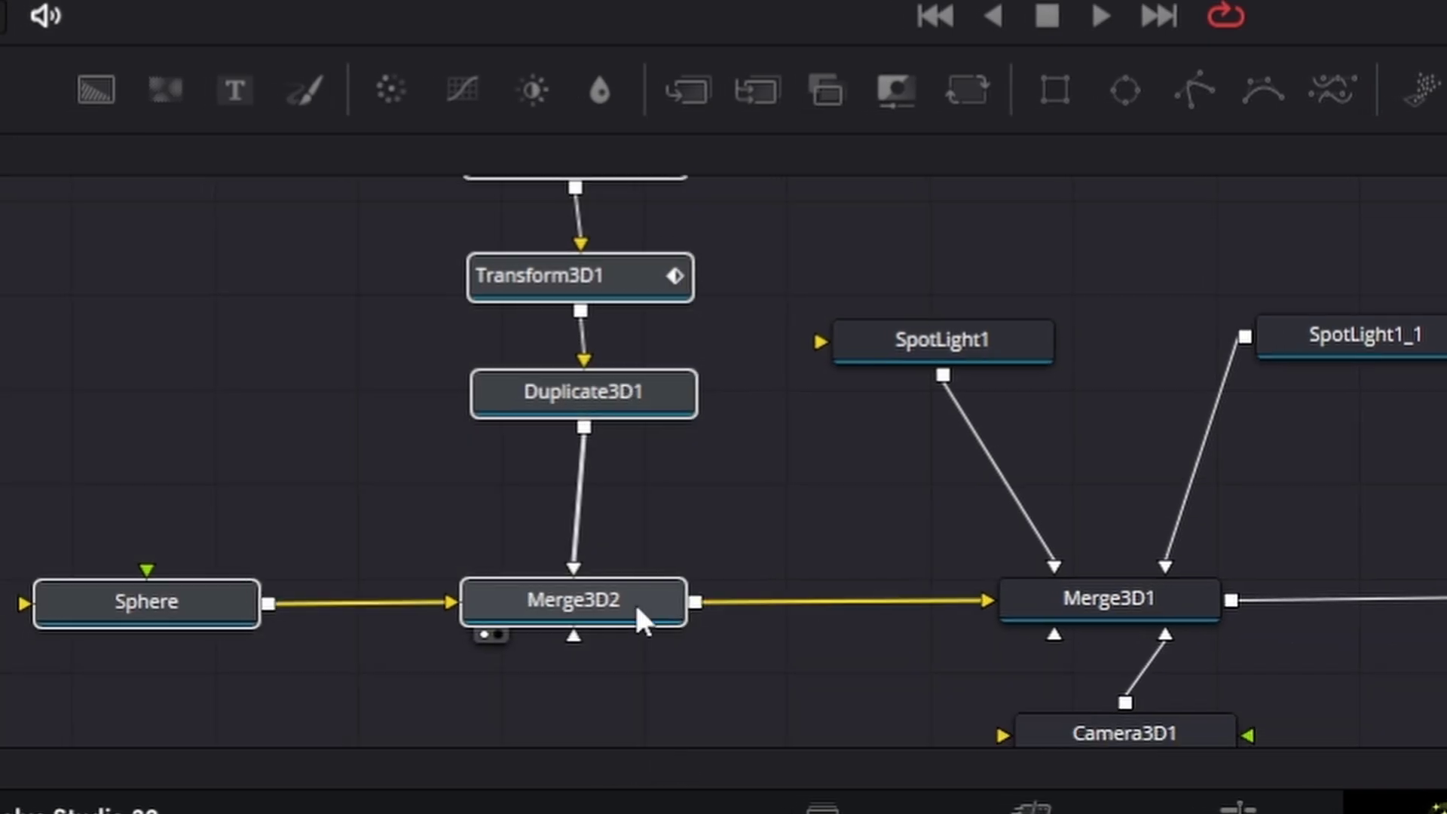
left_click(513, 504)
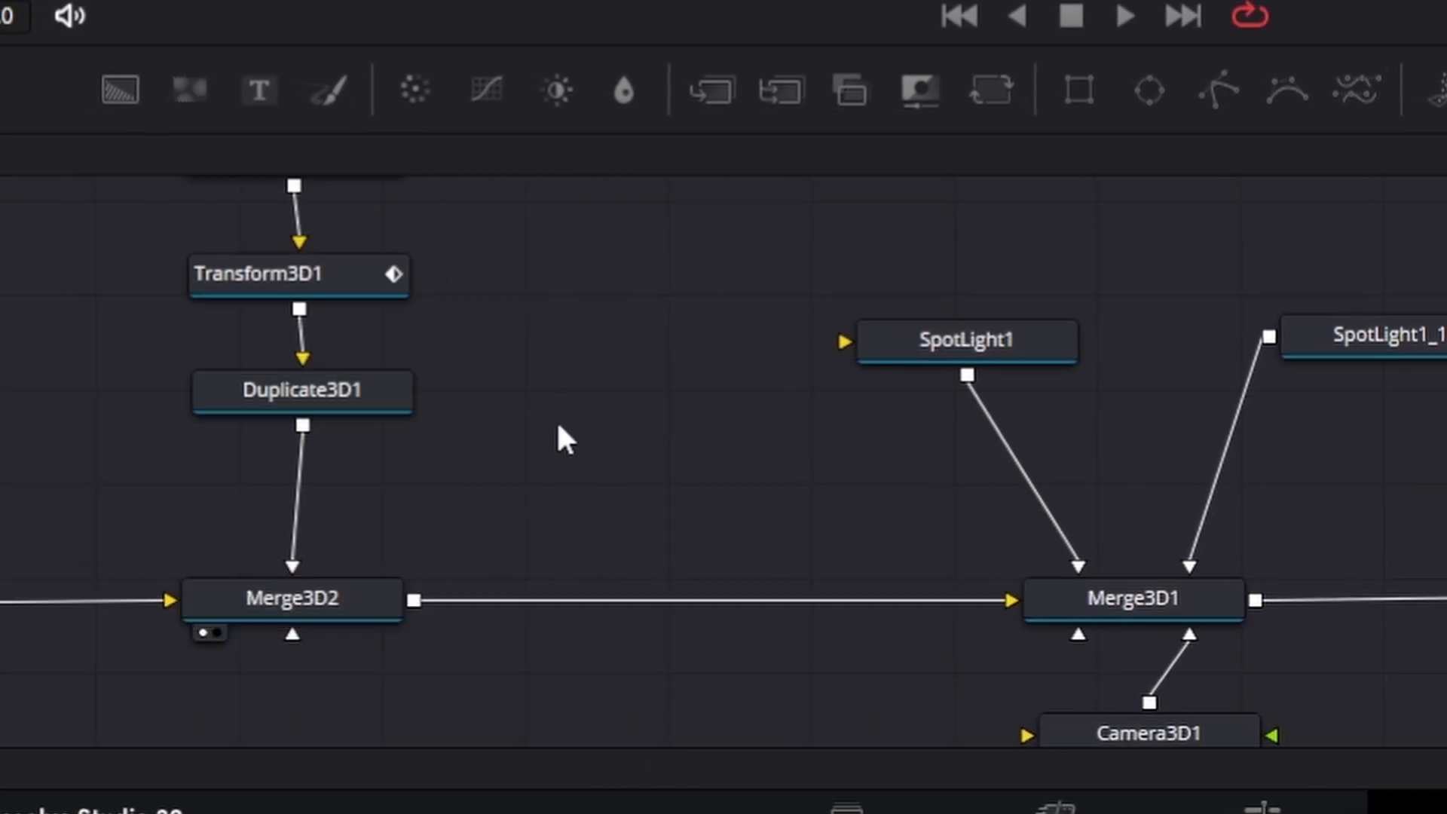
left_click(318, 602)
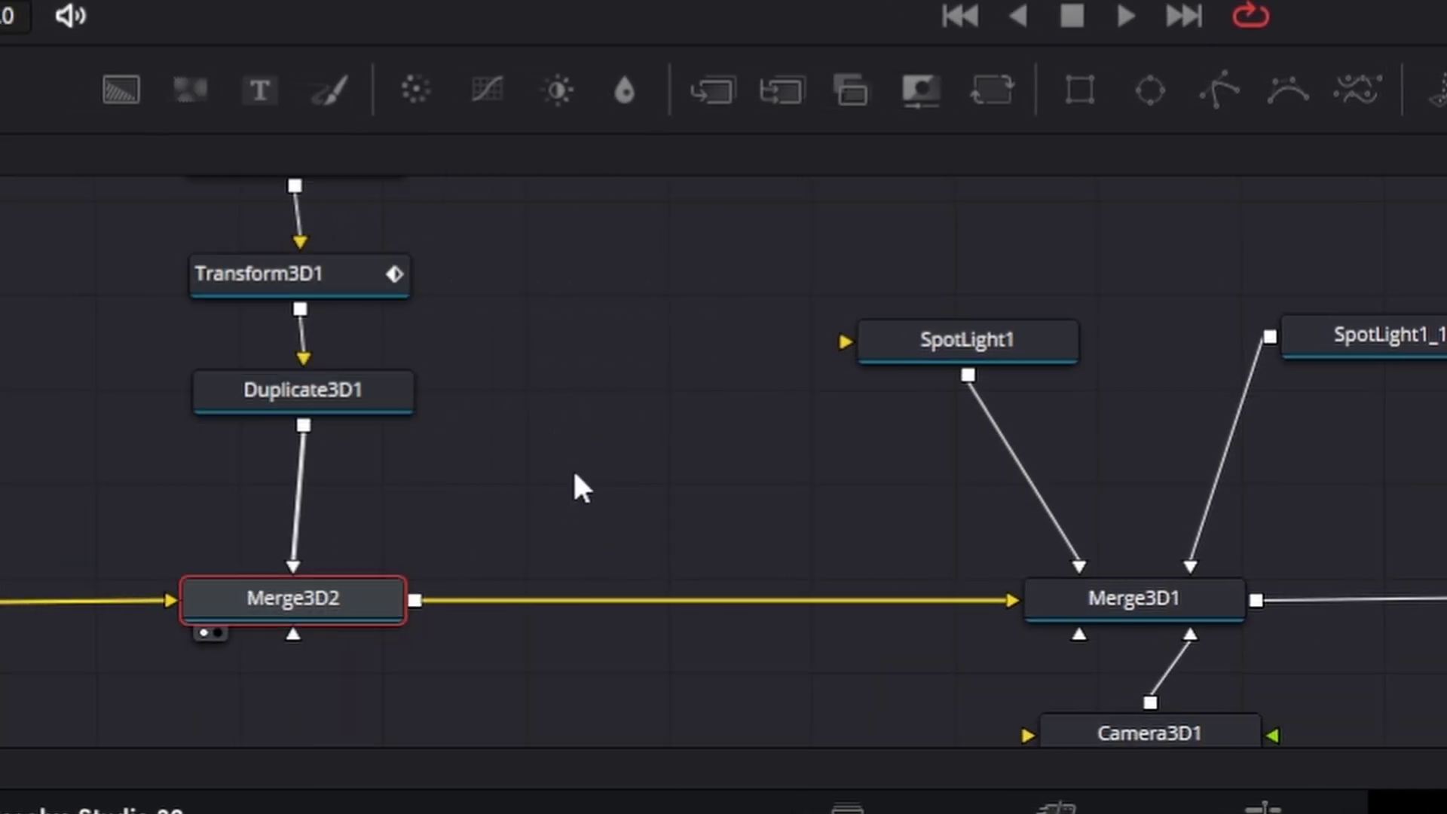
key("shift+space")
type("dupl")
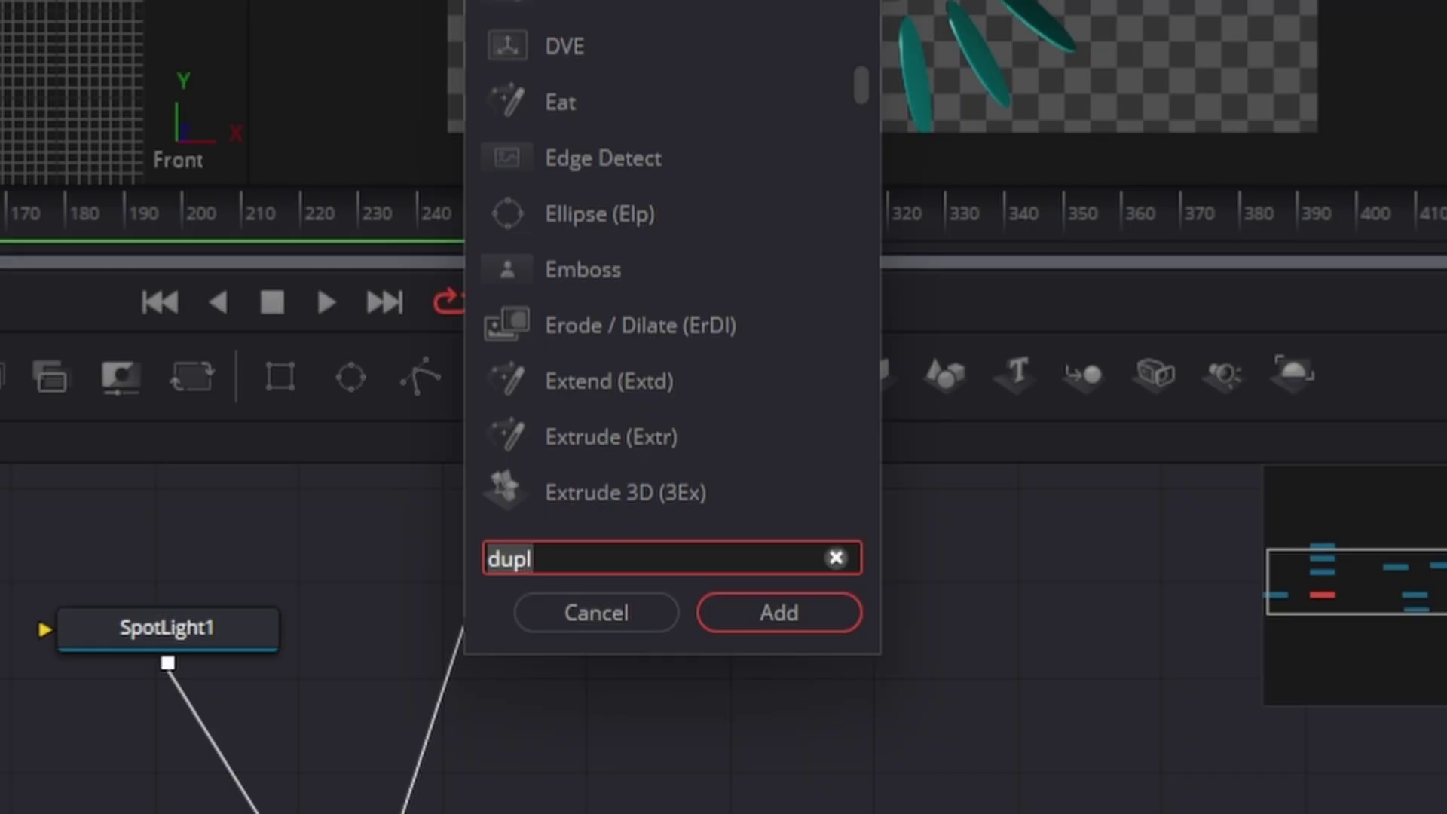
type("tr")
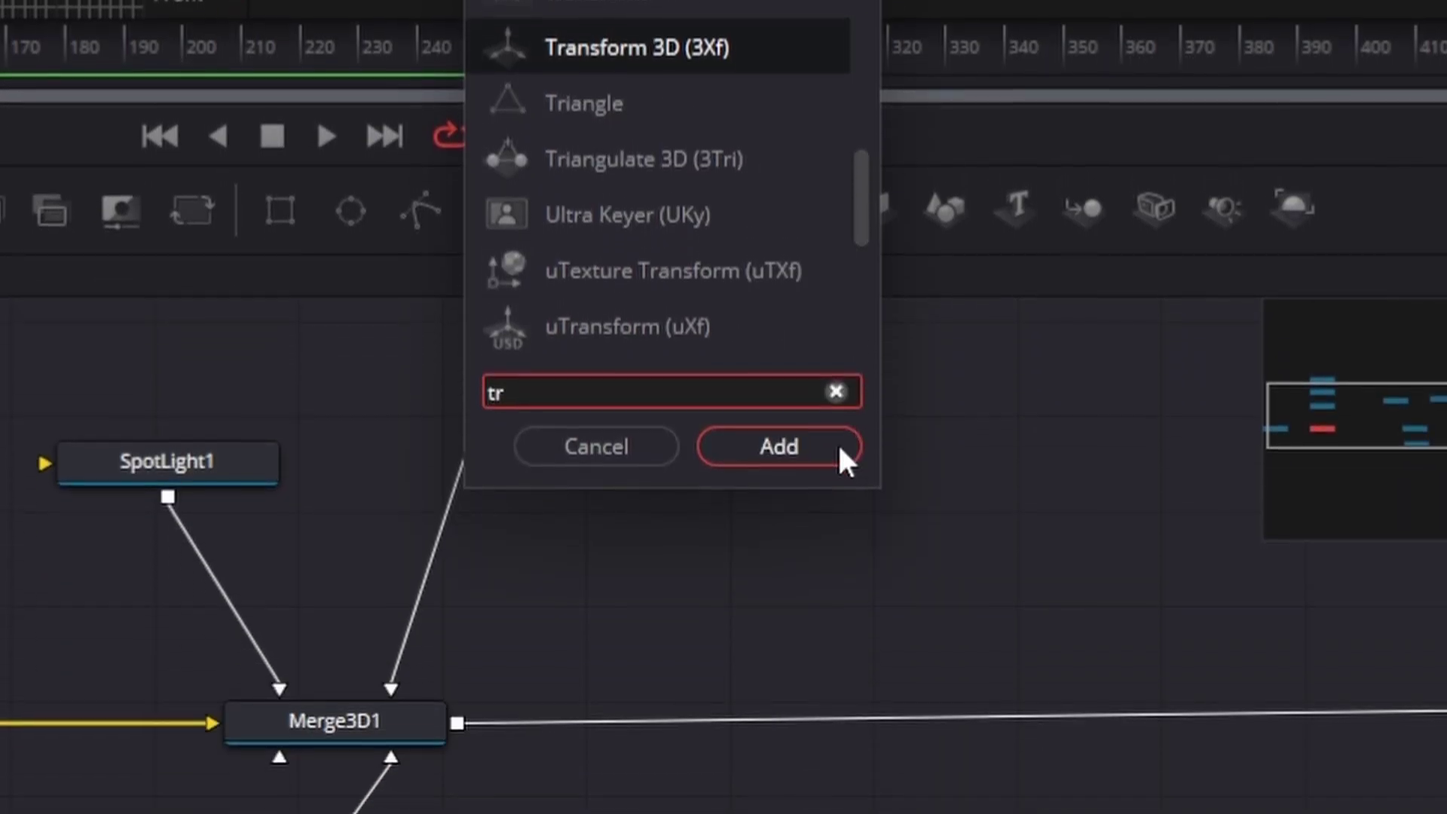
left_click(830, 808)
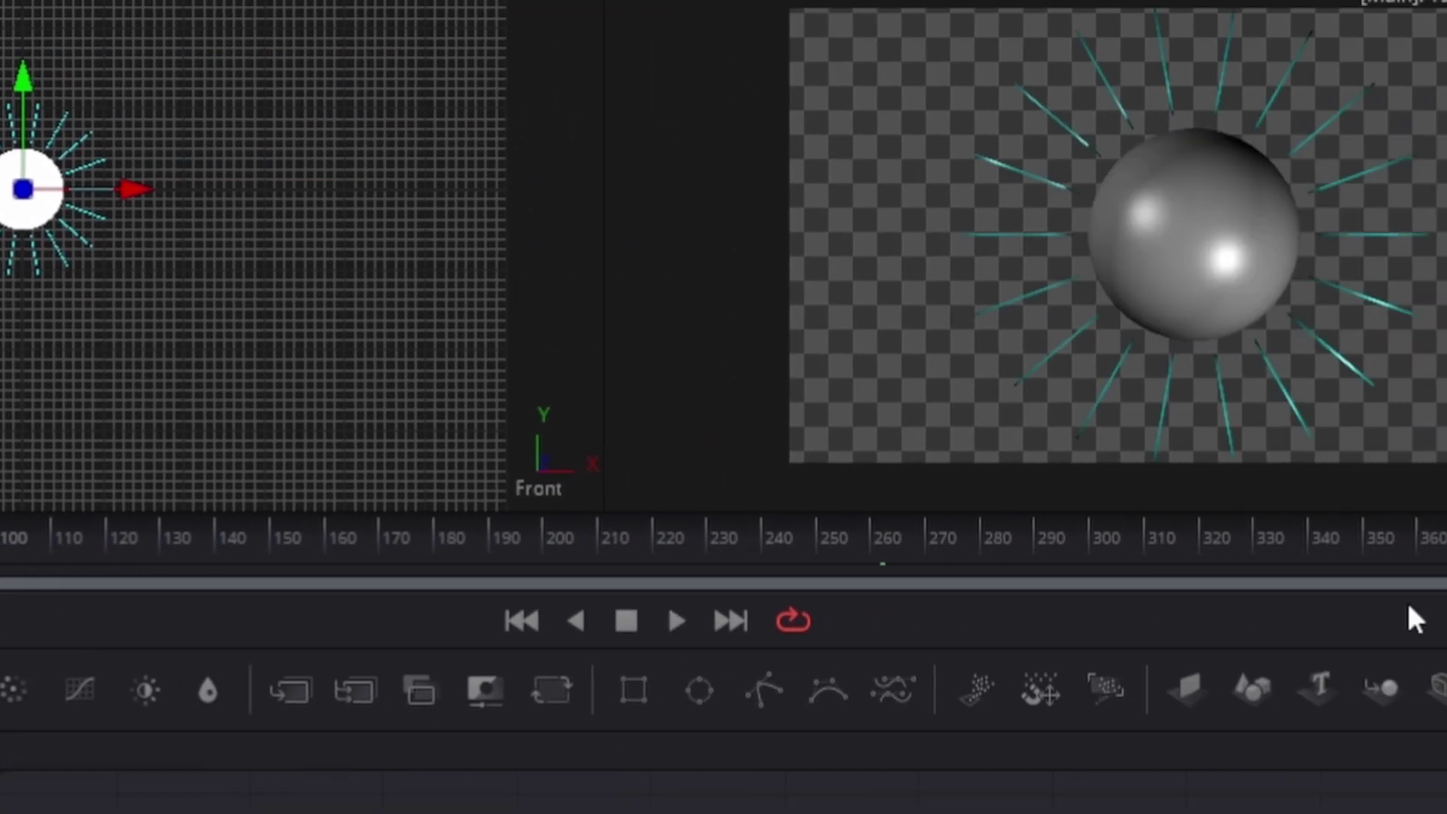
Try out Transform3D2's Y and X rotation, reset both to 0.0, and keyframe them at frame 0
mouse_move(1189, 404)
left_mouse_down()
mouse_move(1162, 394)
mouse_move(1182, 406)
left_mouse_up()
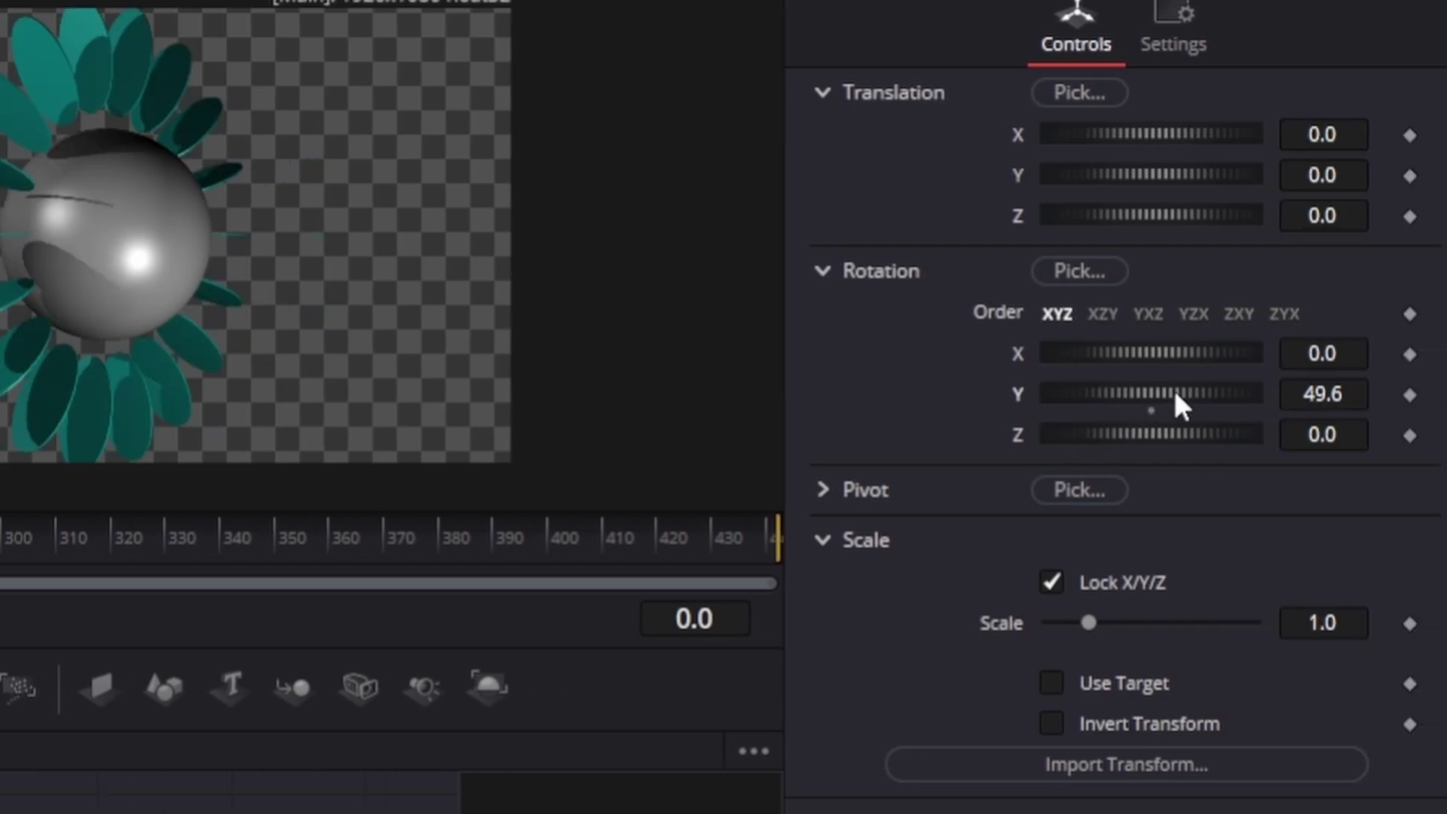
double_click(1014, 392)
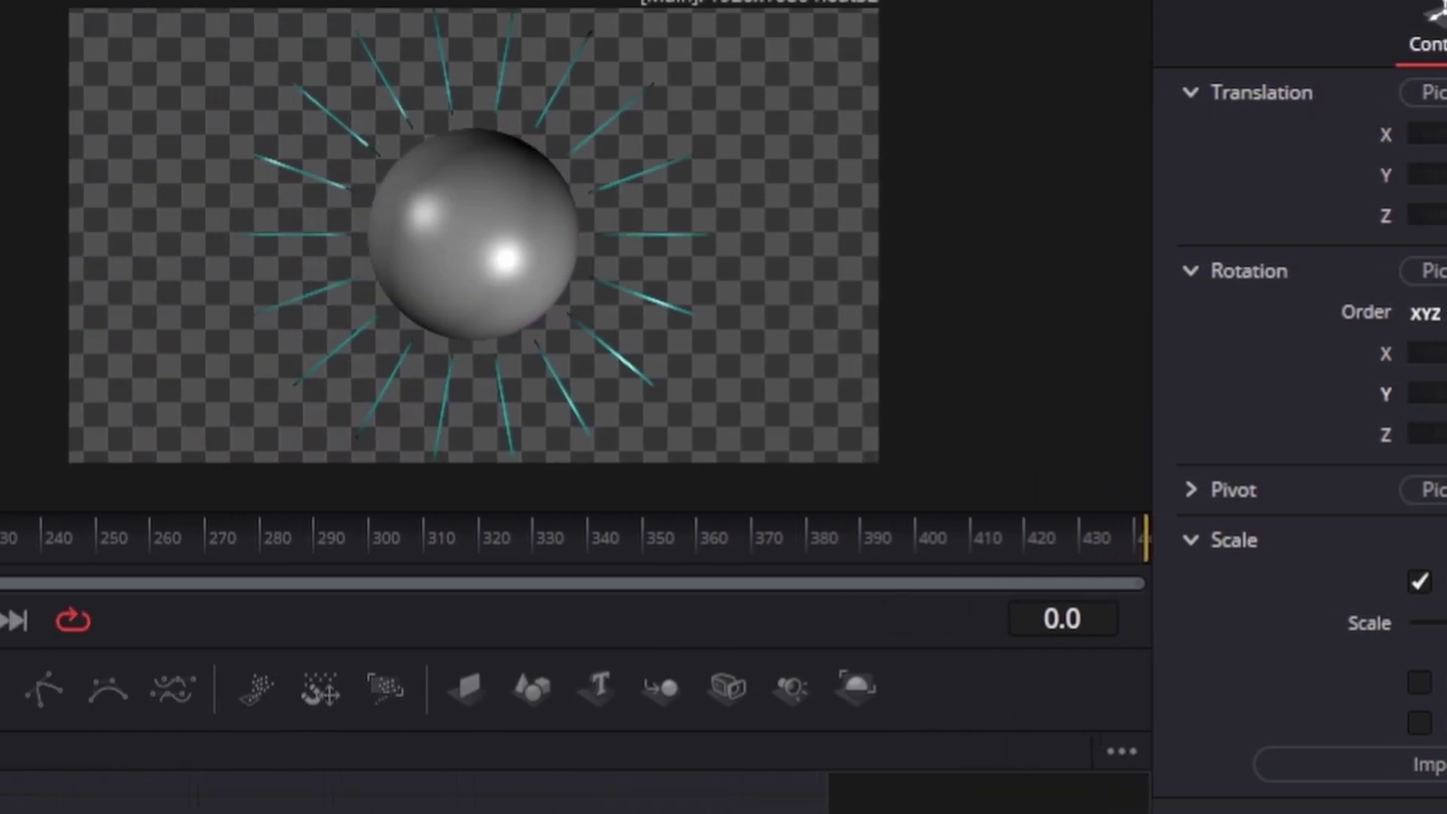
left_click_drag(1152, 352, 1199, 353)
left_click_drag(1425, 353, 1446, 353)
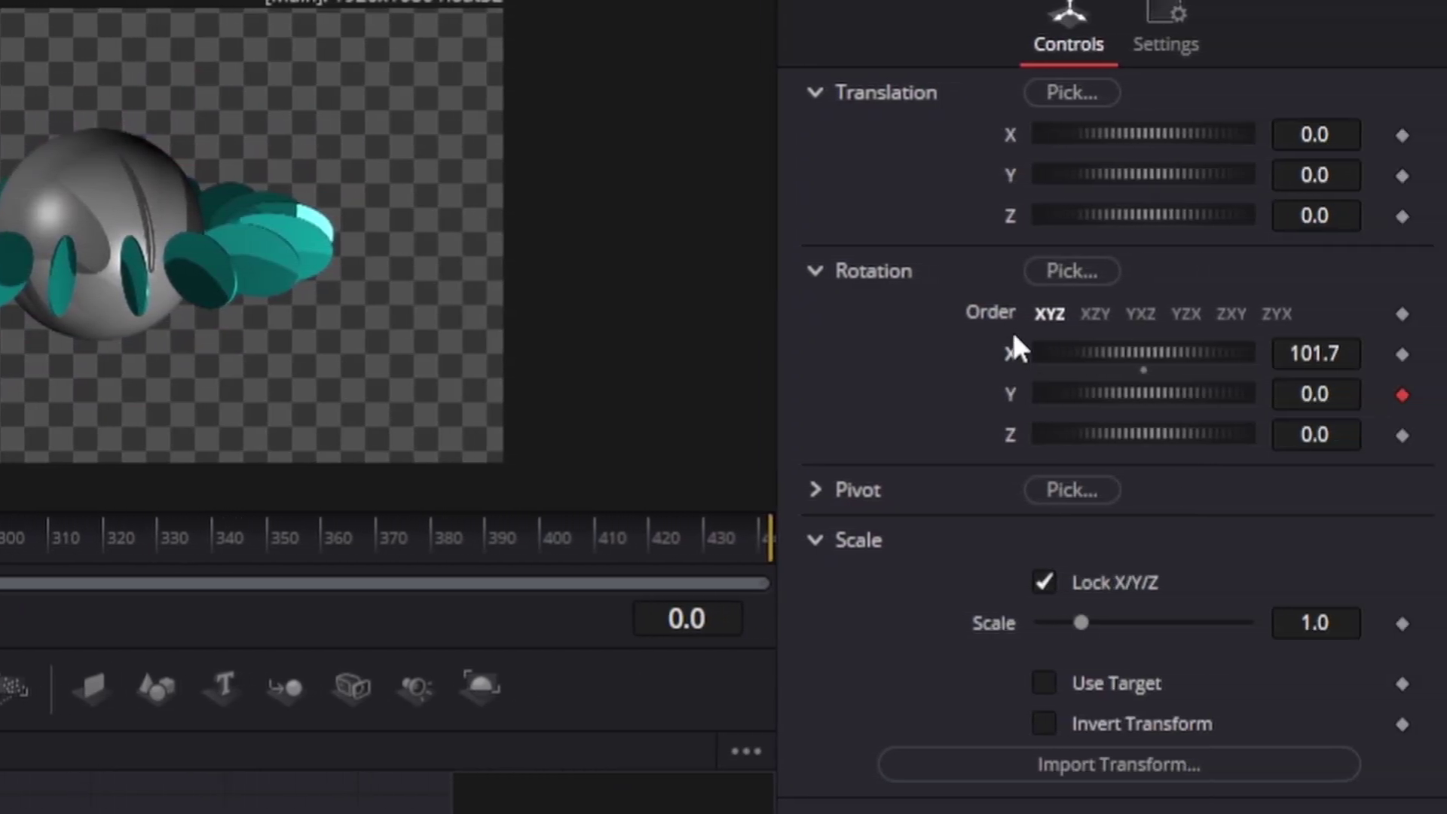
double_click(1009, 349)
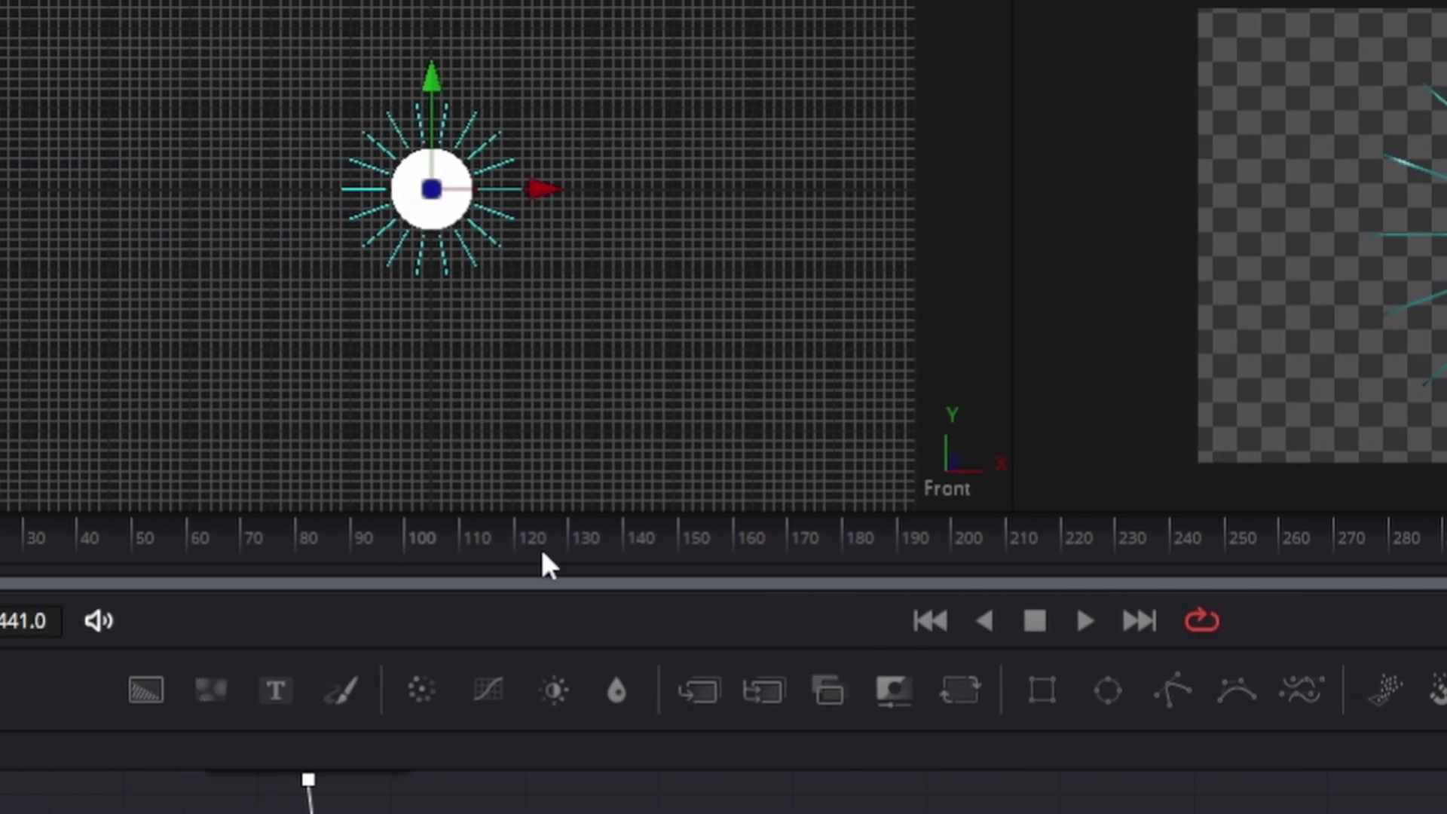
Keyframe Transform3D2's Y rotation at -360 on frame 100
mouse_move(548, 565)
left_mouse_down()
mouse_move(446, 561)
mouse_move(553, 555)
left_mouse_up()
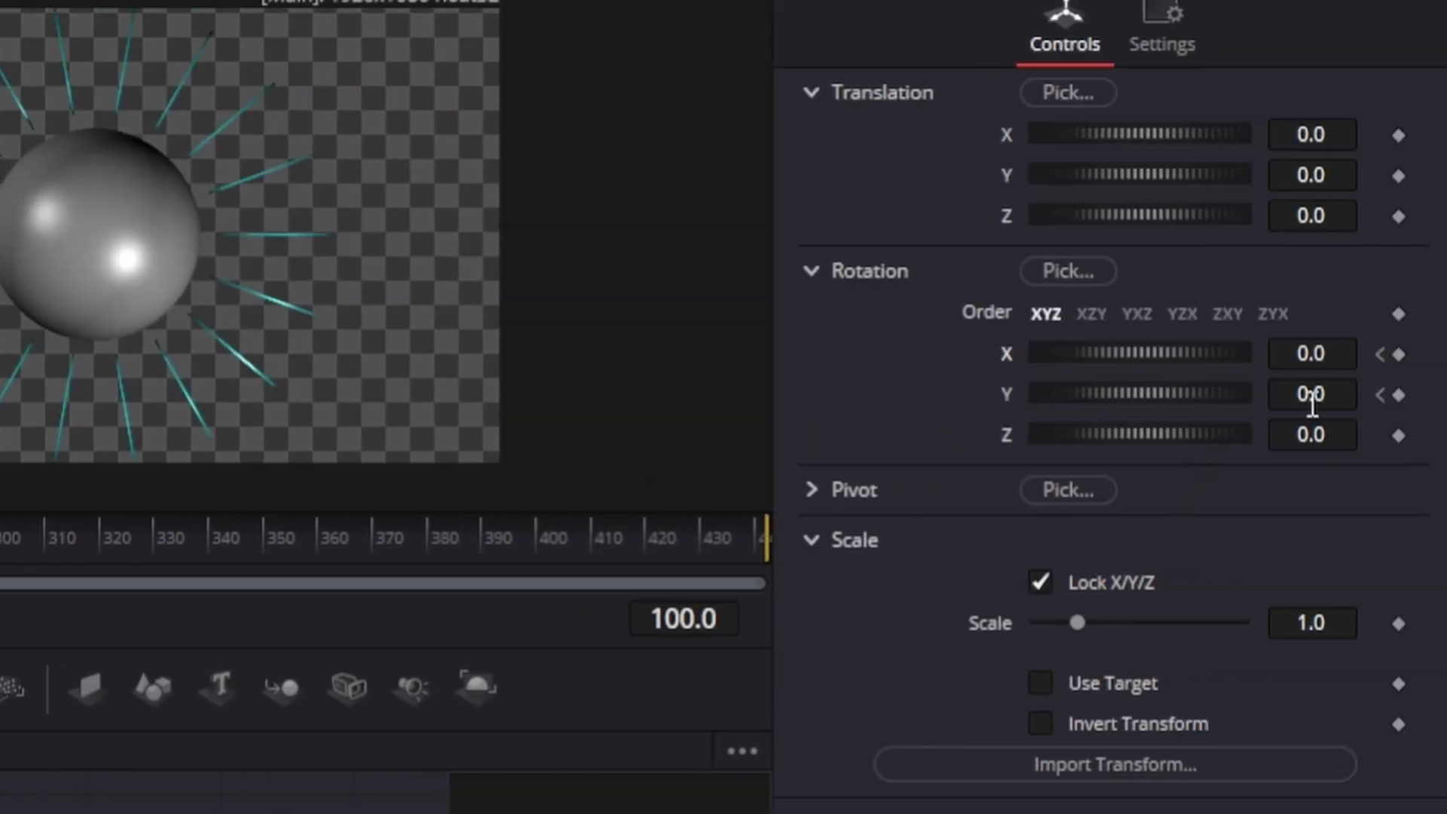
type("-360")
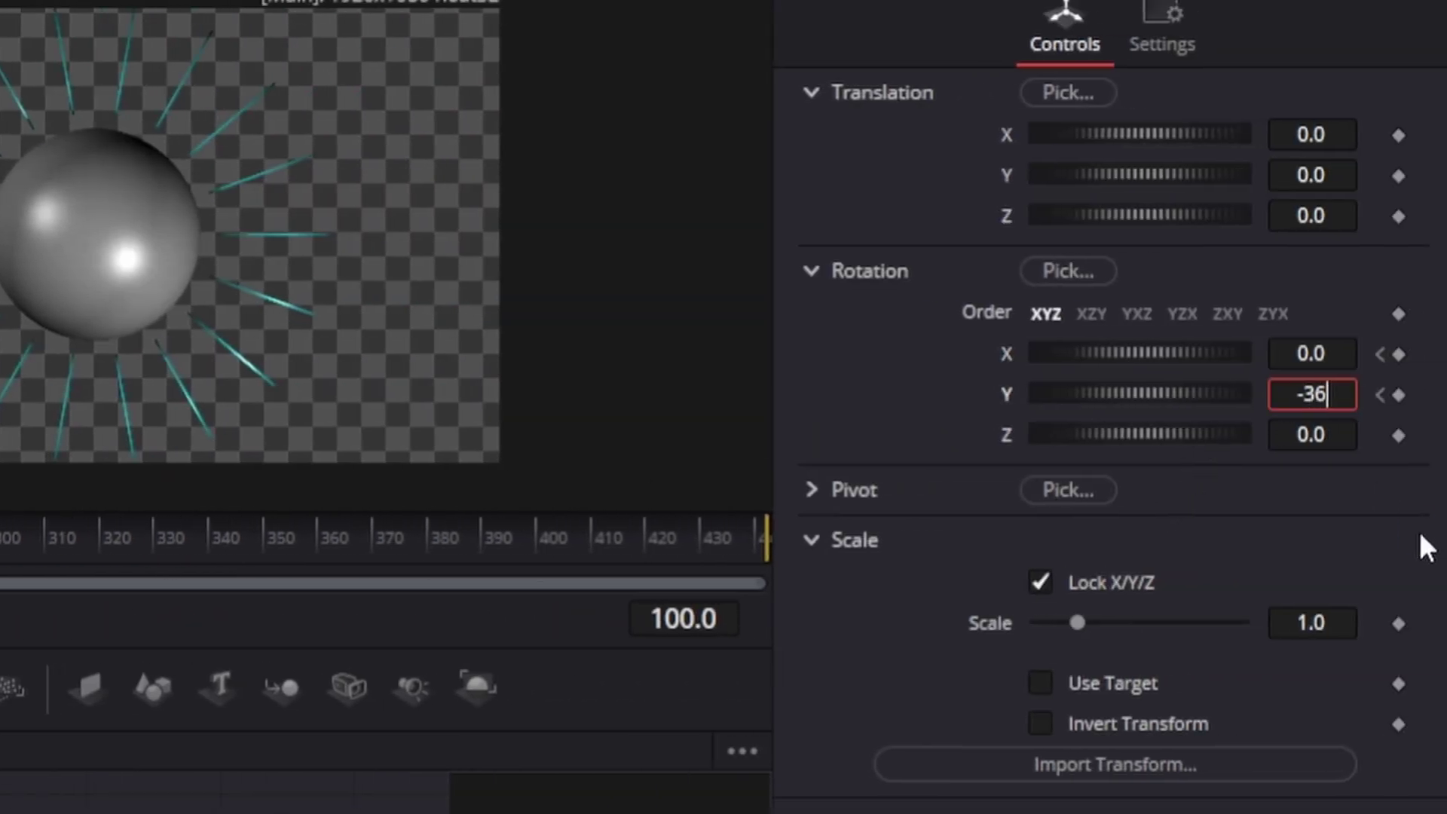
key("Tab")
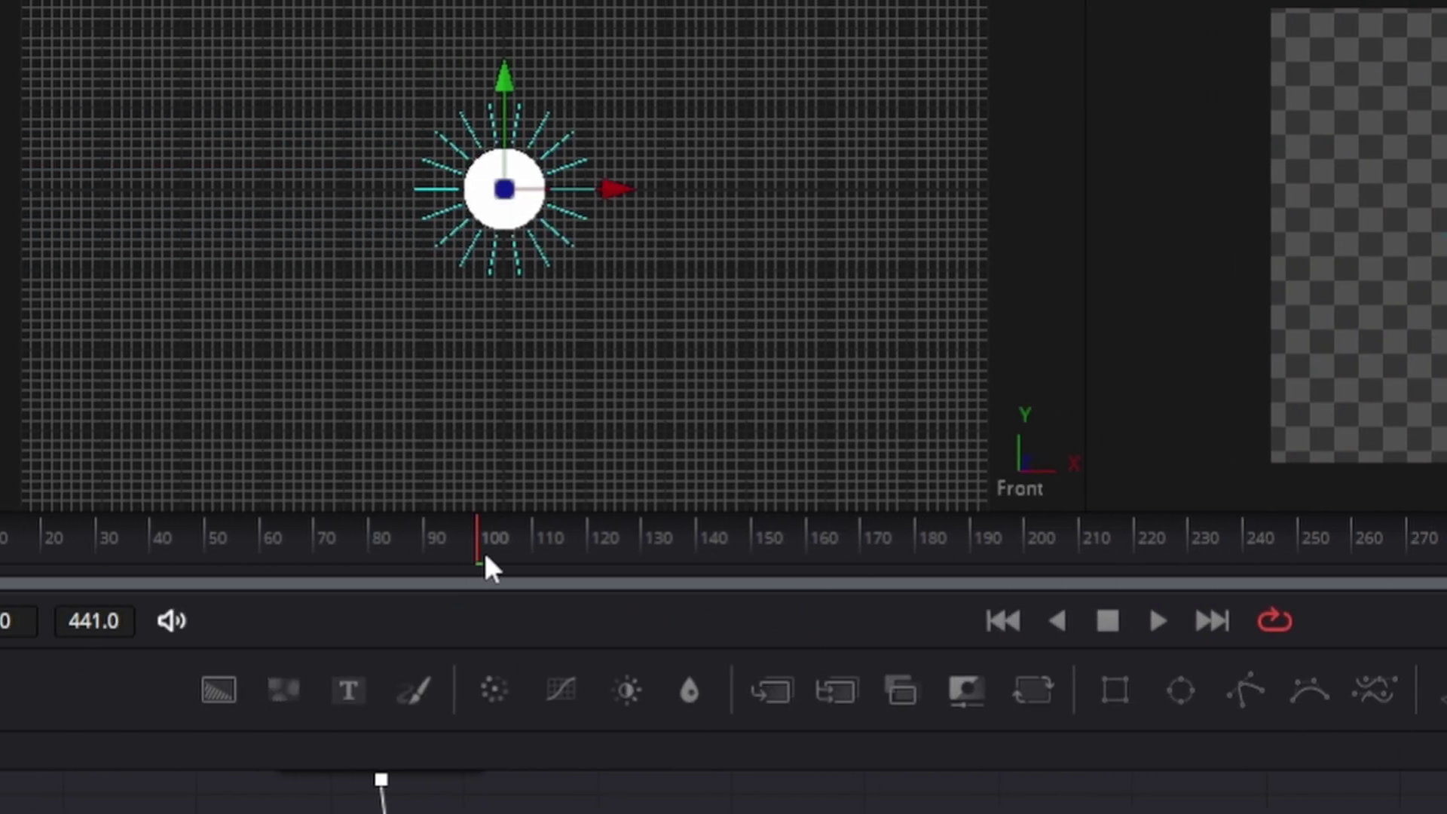
Keyframe Transform3D2's X rotation at 360 on frame 150
left_click_drag(180, 544, 451, 563)
left_click_drag(783, 559, 791, 559)
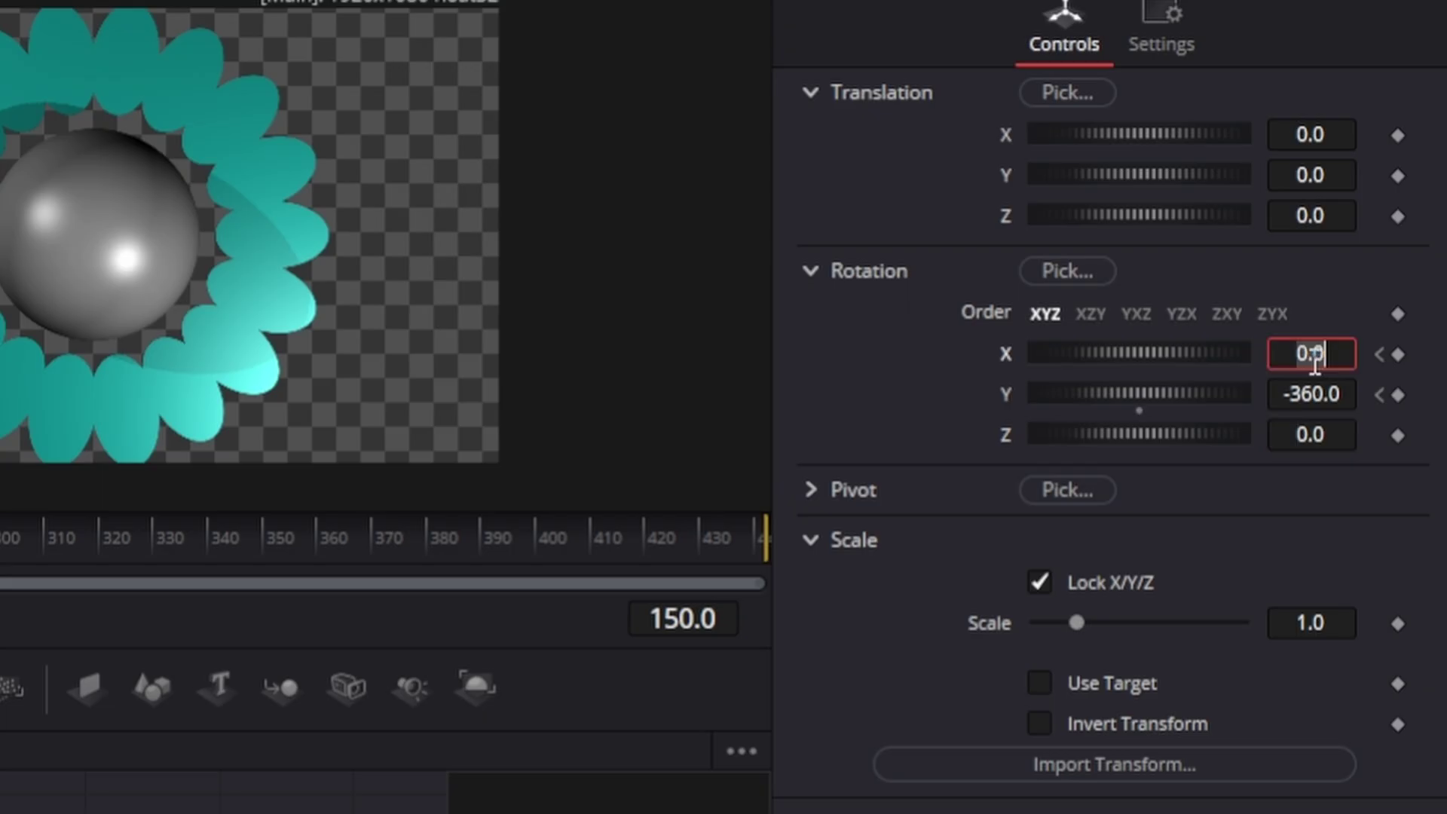
left_click(1316, 362)
type("360")
key("Tab")
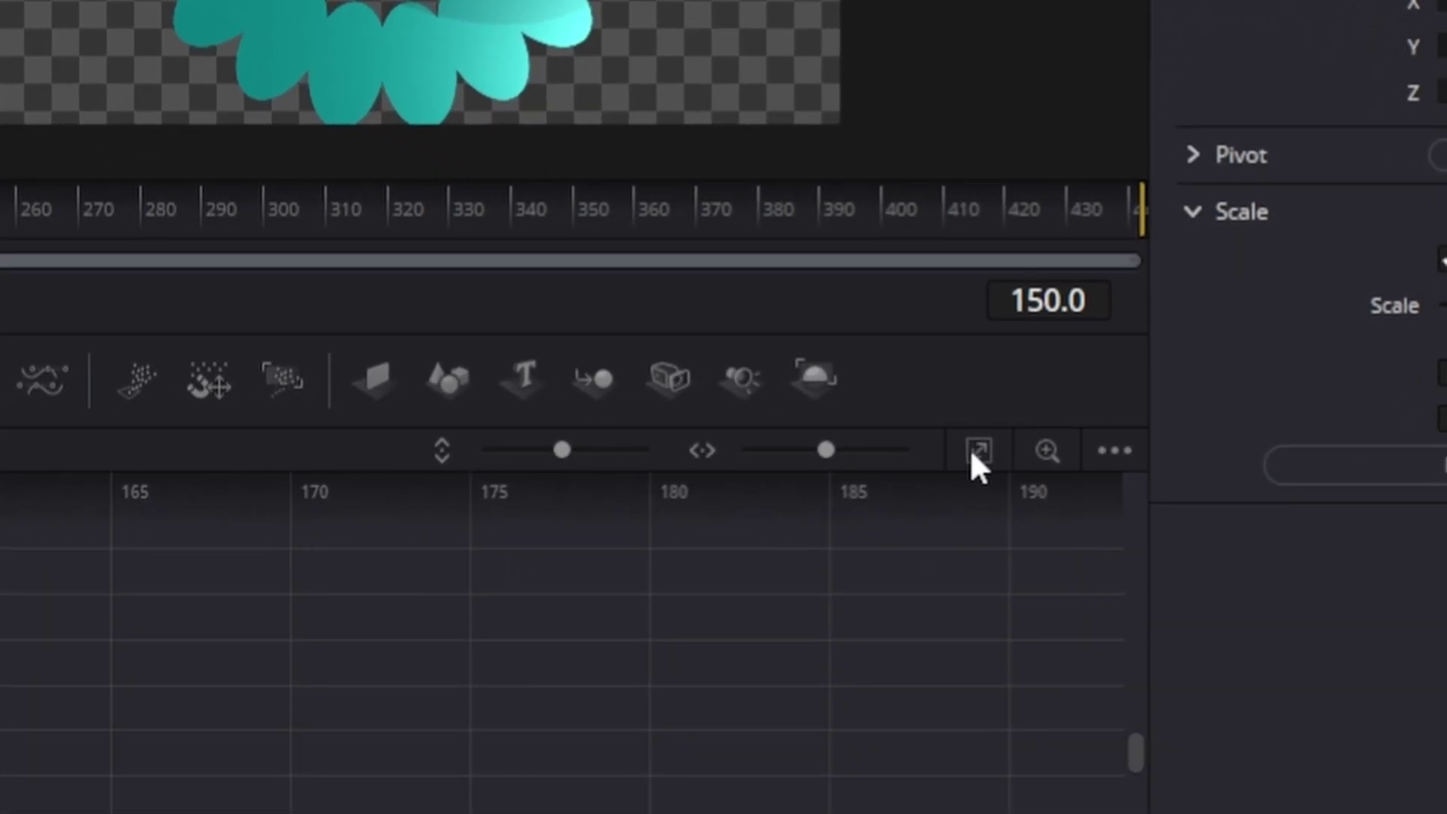
Set Transform3D2's X and Y Rotation splines to loop, and play the animation from the start
left_click(973, 454)
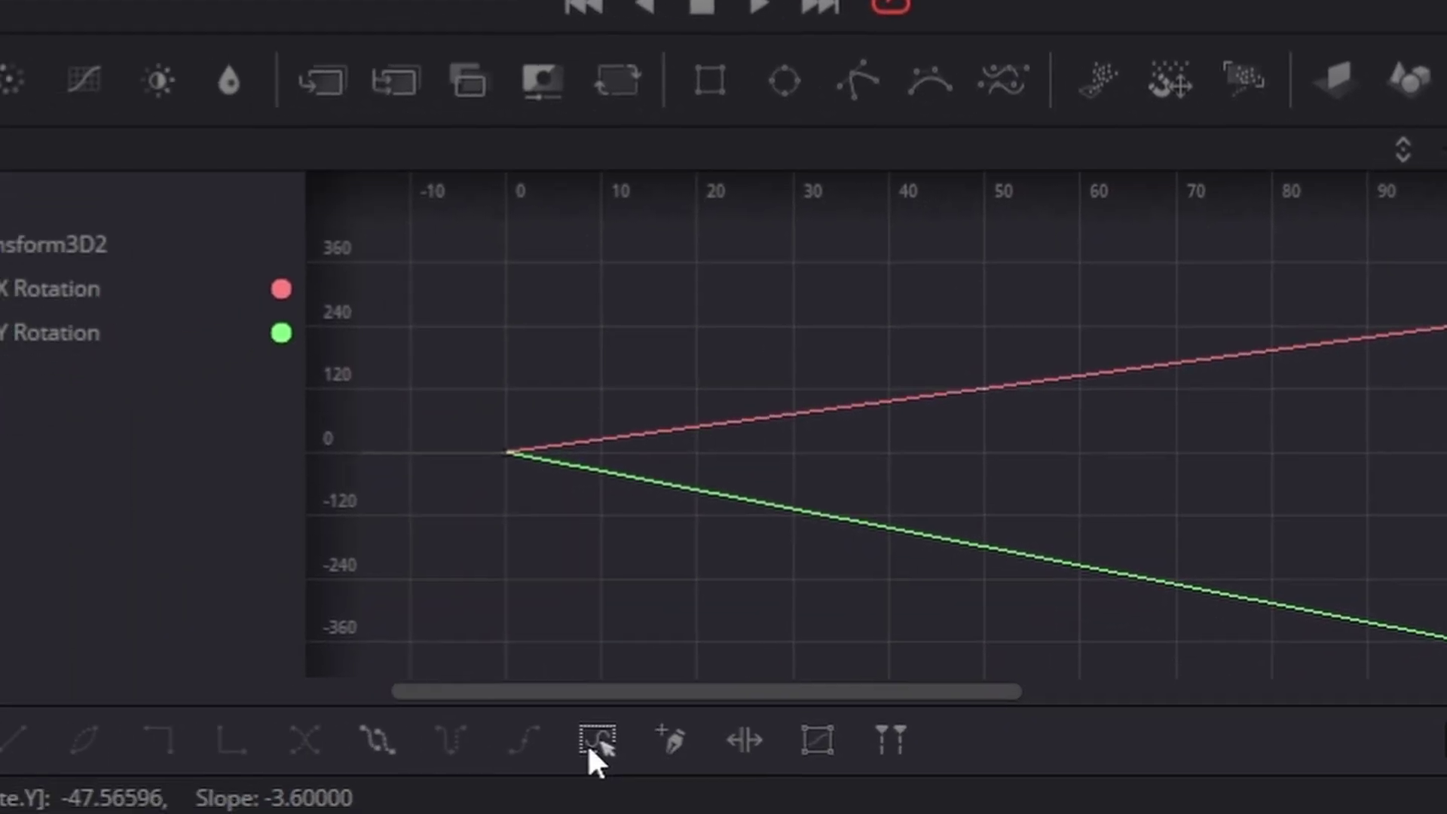
left_click(715, 690)
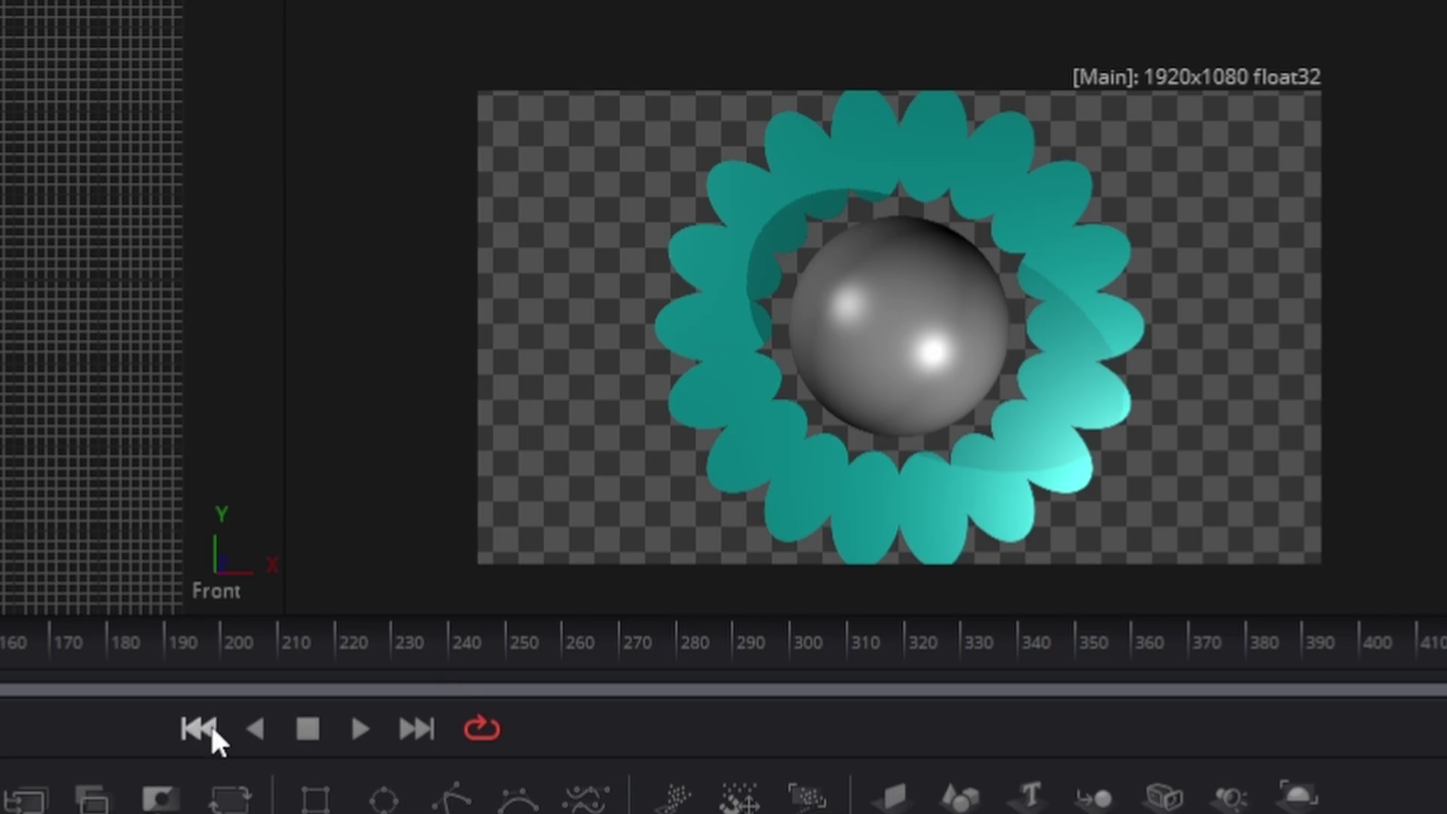
left_click(212, 729)
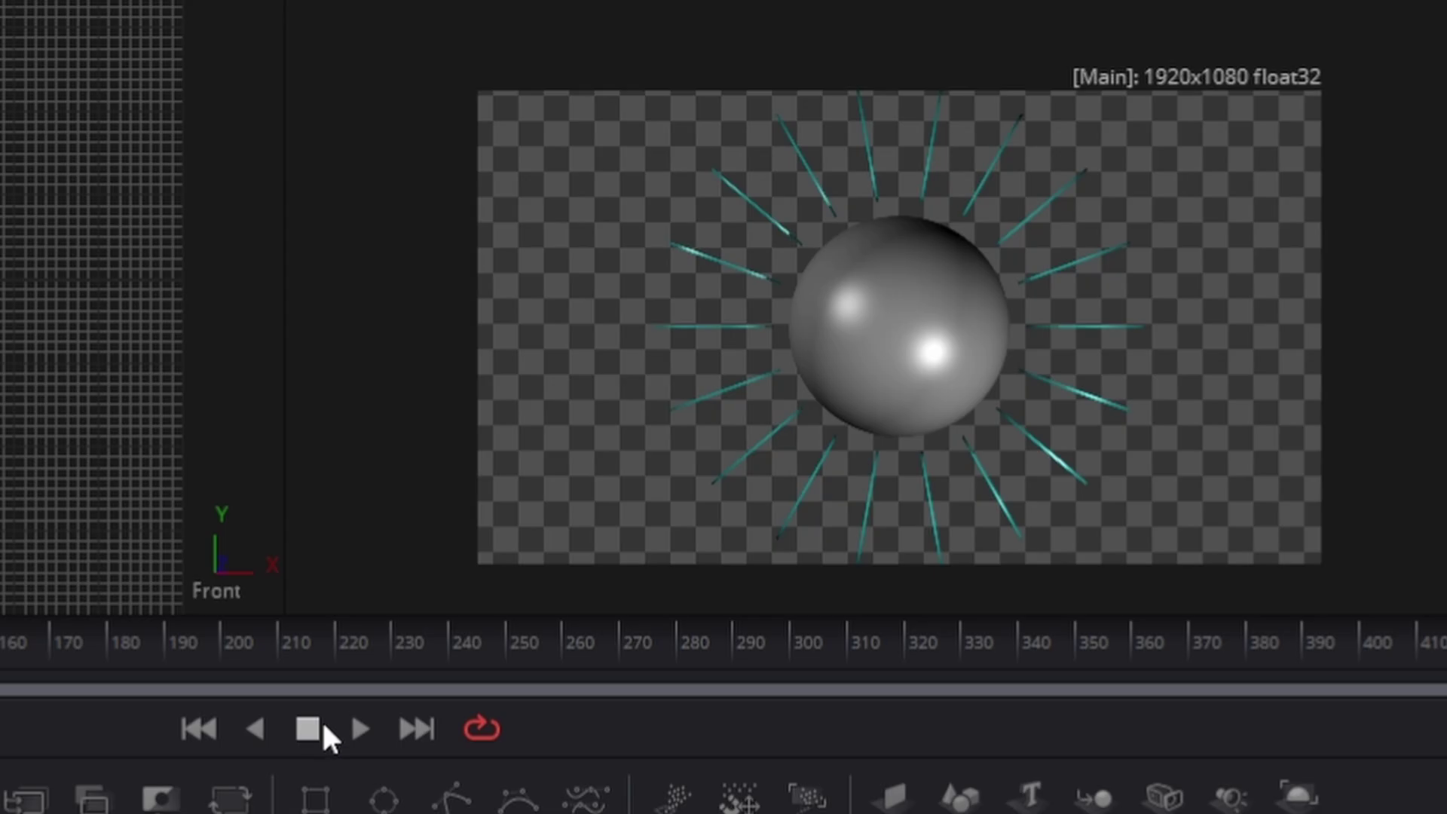
left_click(353, 725)
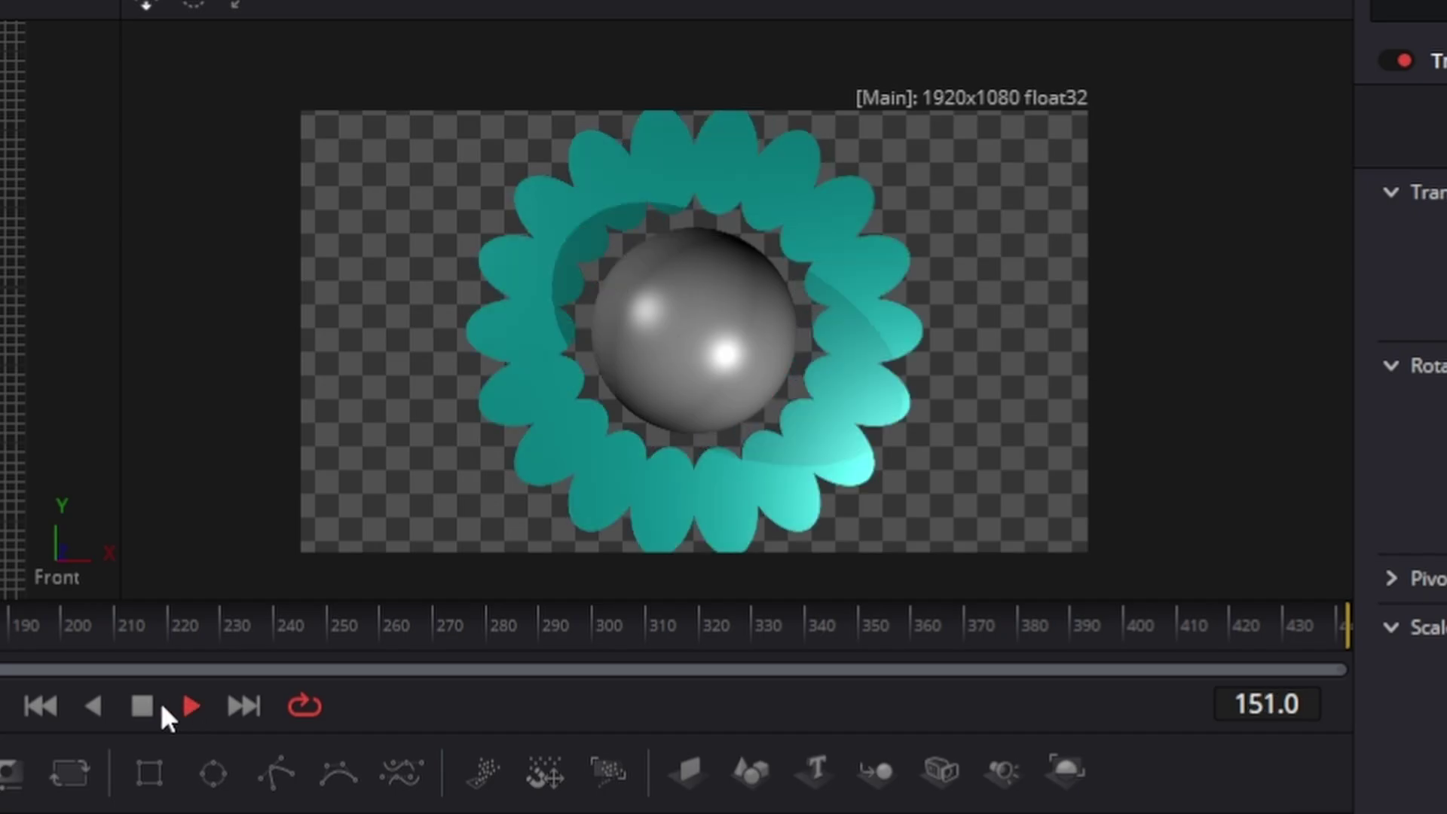
left_click(149, 707)
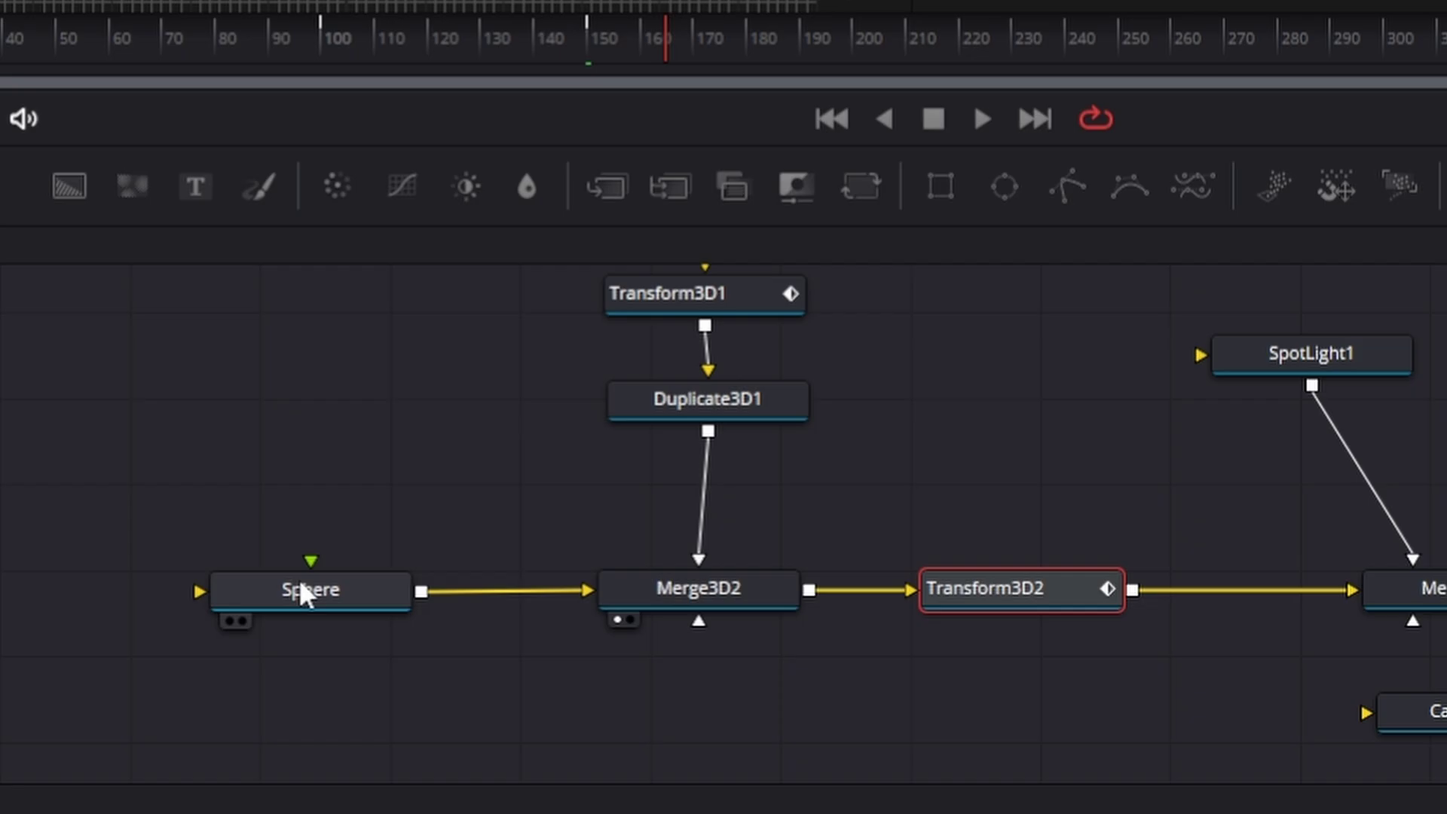
Reduce the specular intensity in the Sphere node's material
left_click(303, 588)
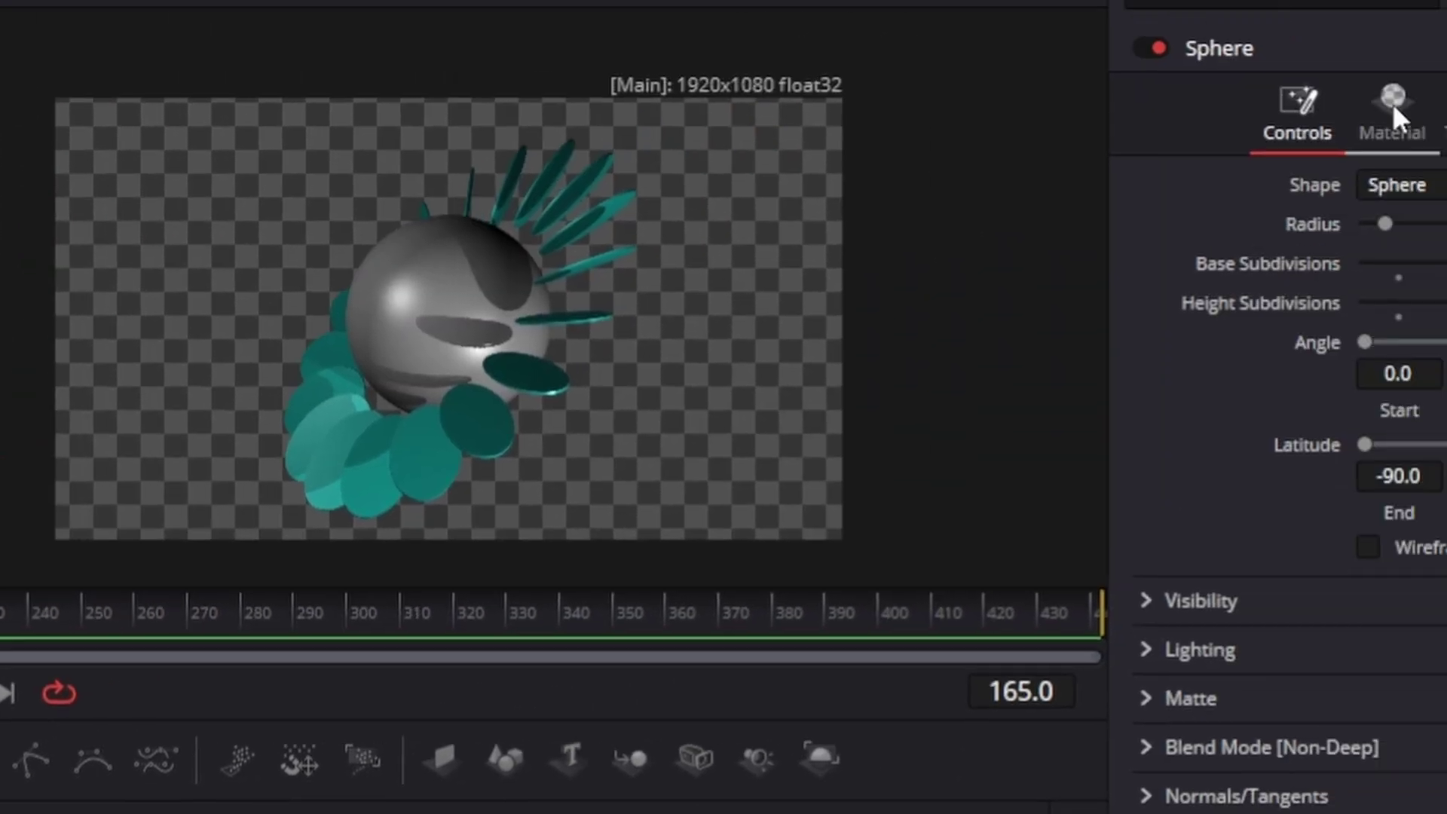
left_click(1392, 103)
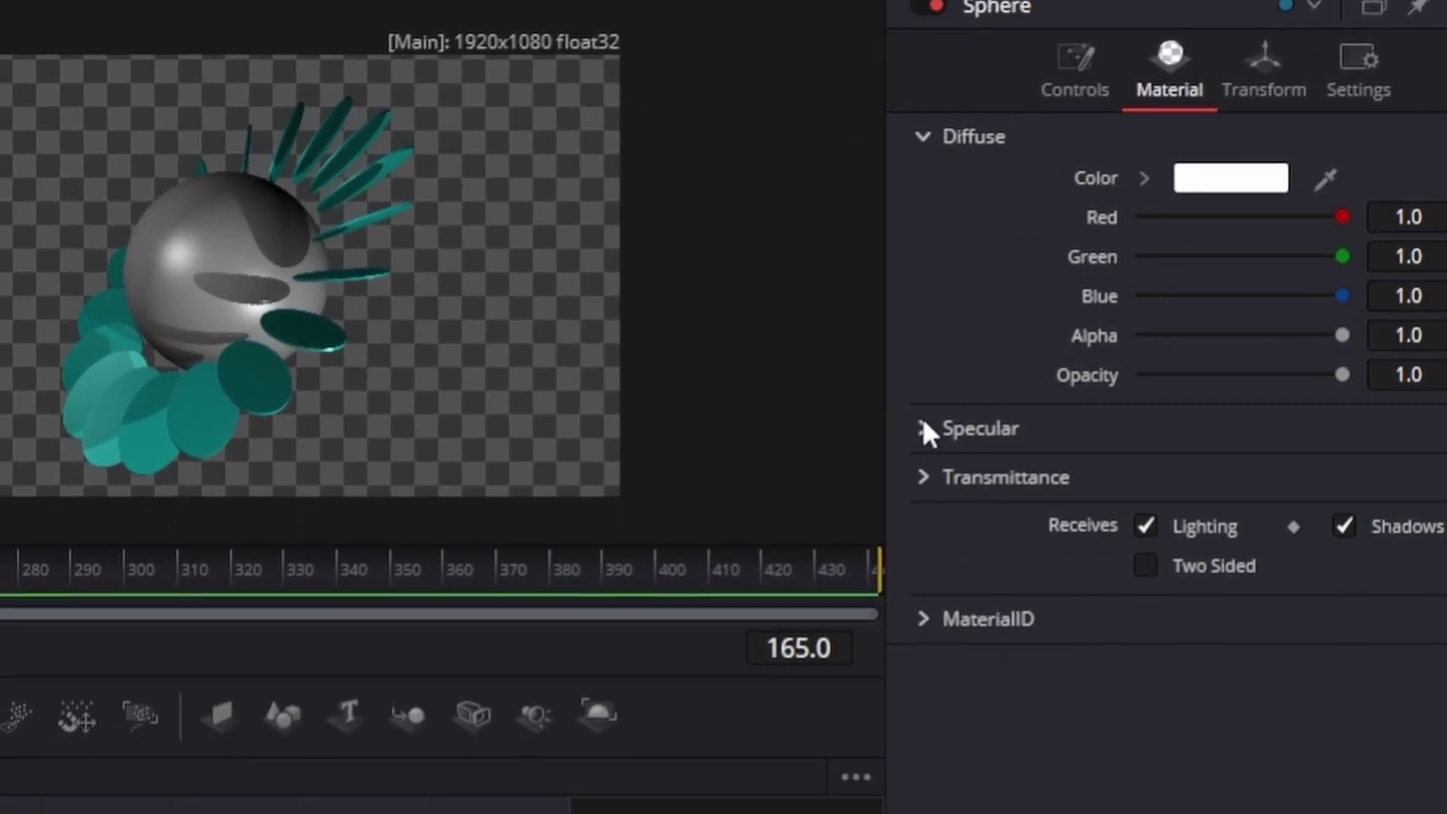
left_click(923, 429)
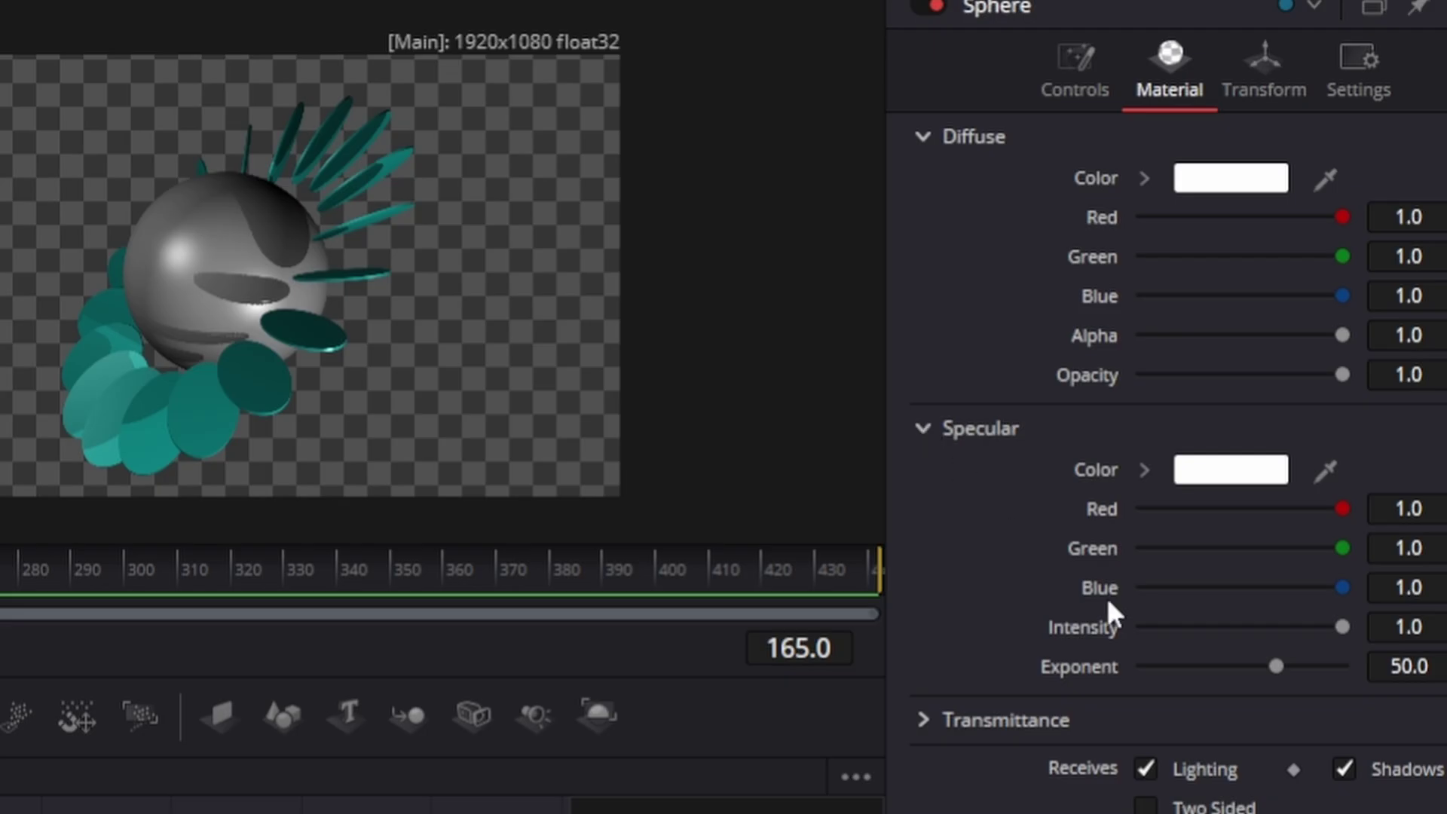
left_click_drag(1344, 627, 1185, 638)
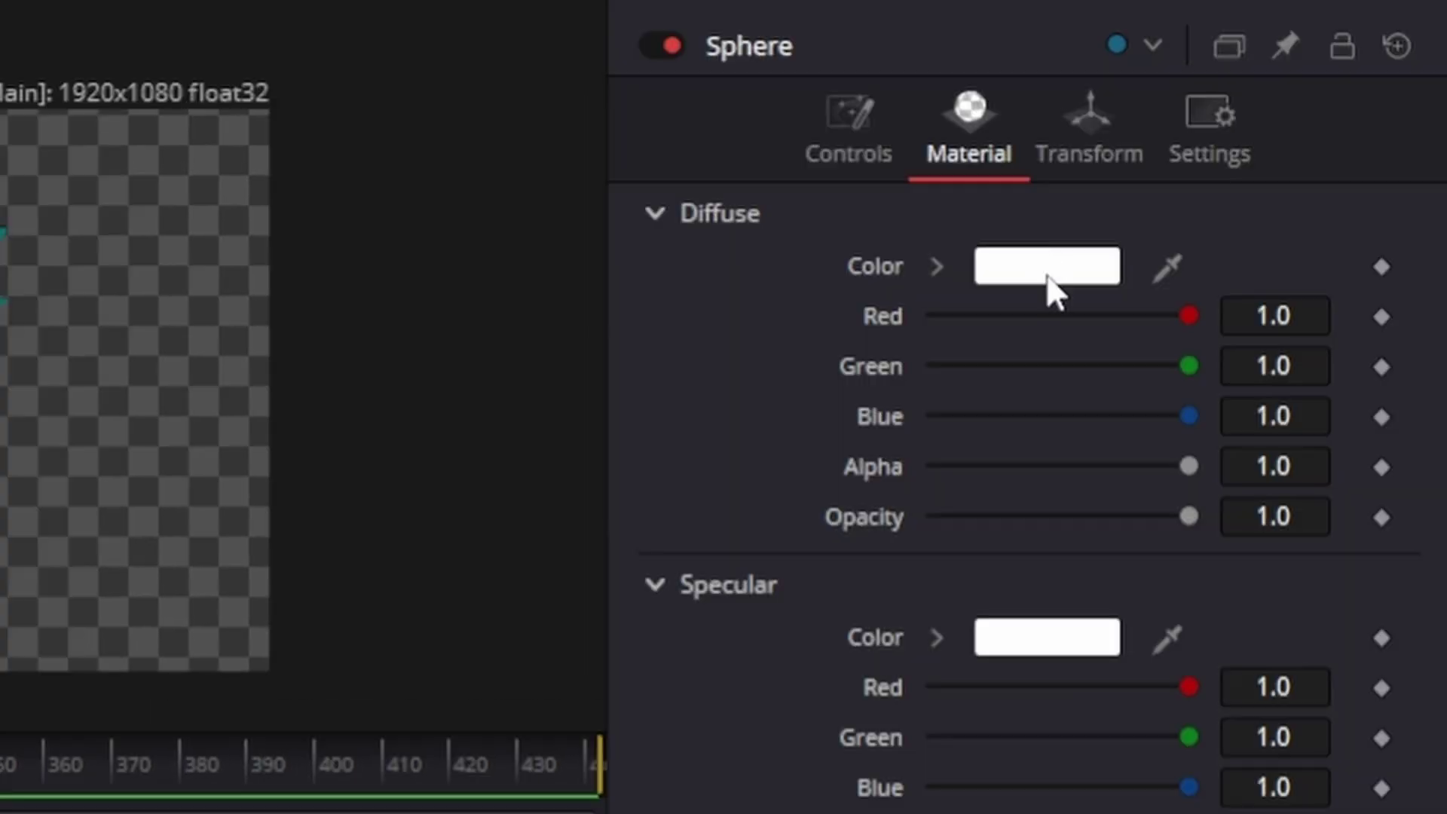
Change the Sphere's diffuse colour to yellow
left_click(1047, 275)
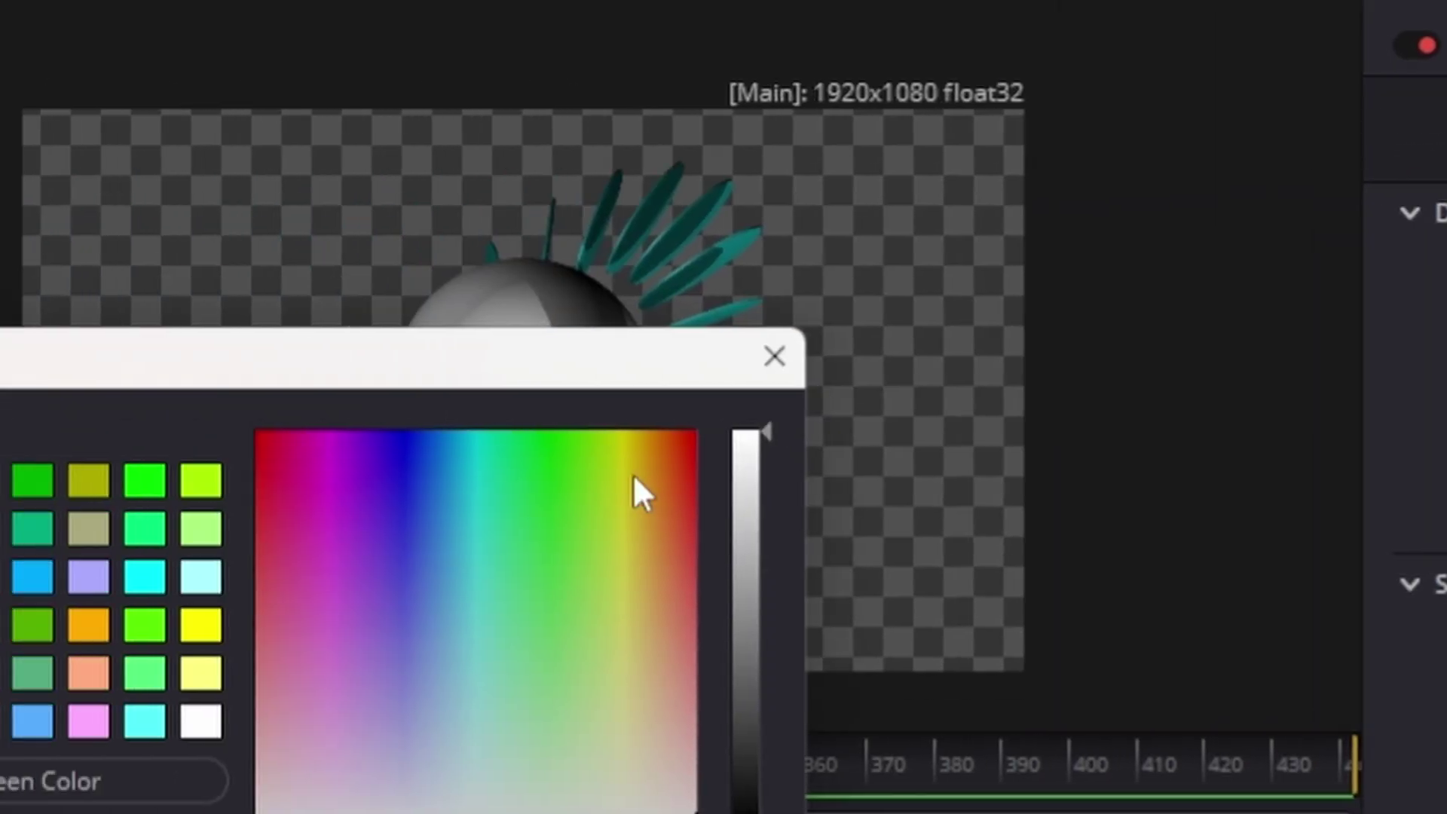
left_click(633, 475)
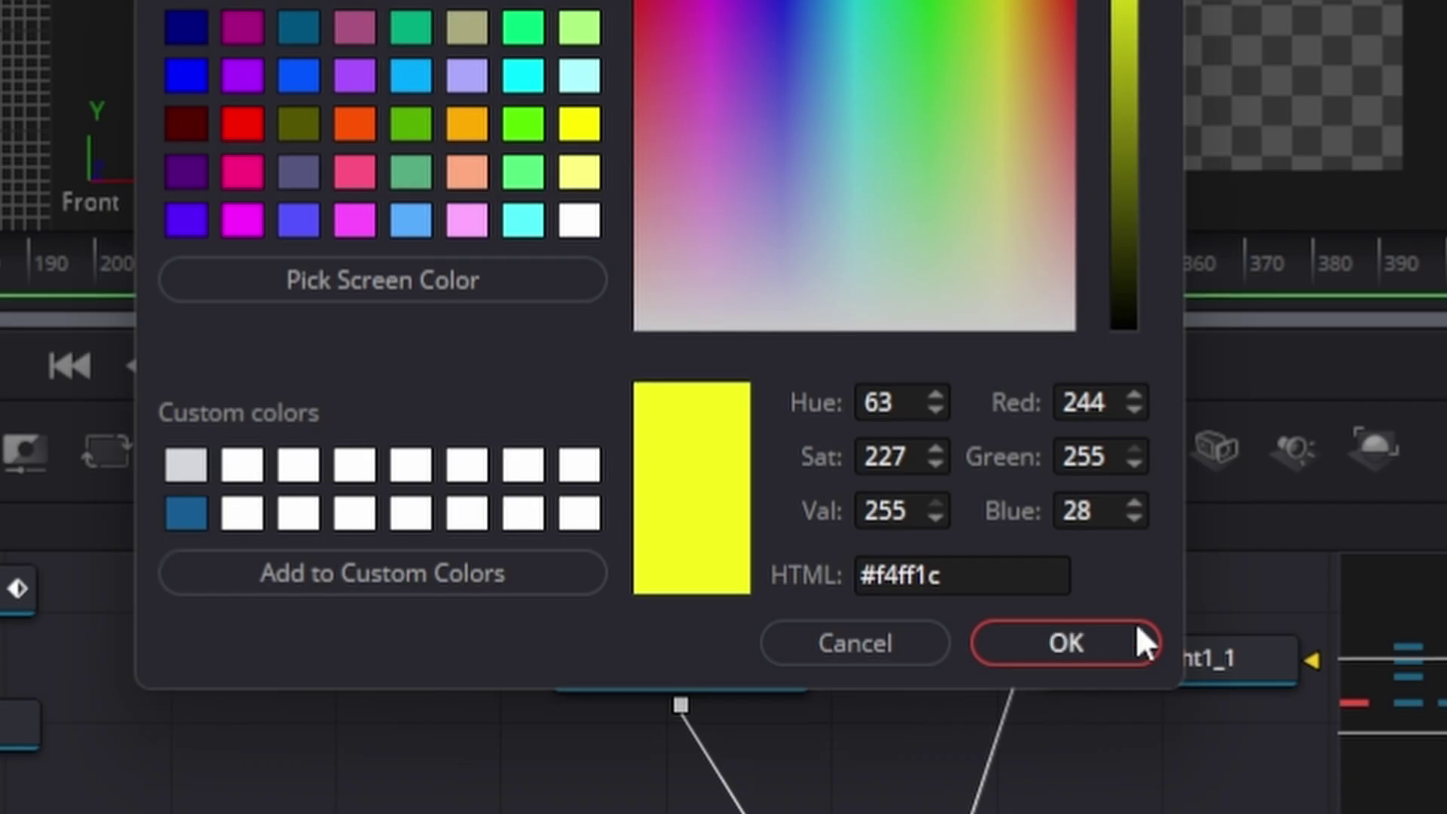
left_click(1138, 627)
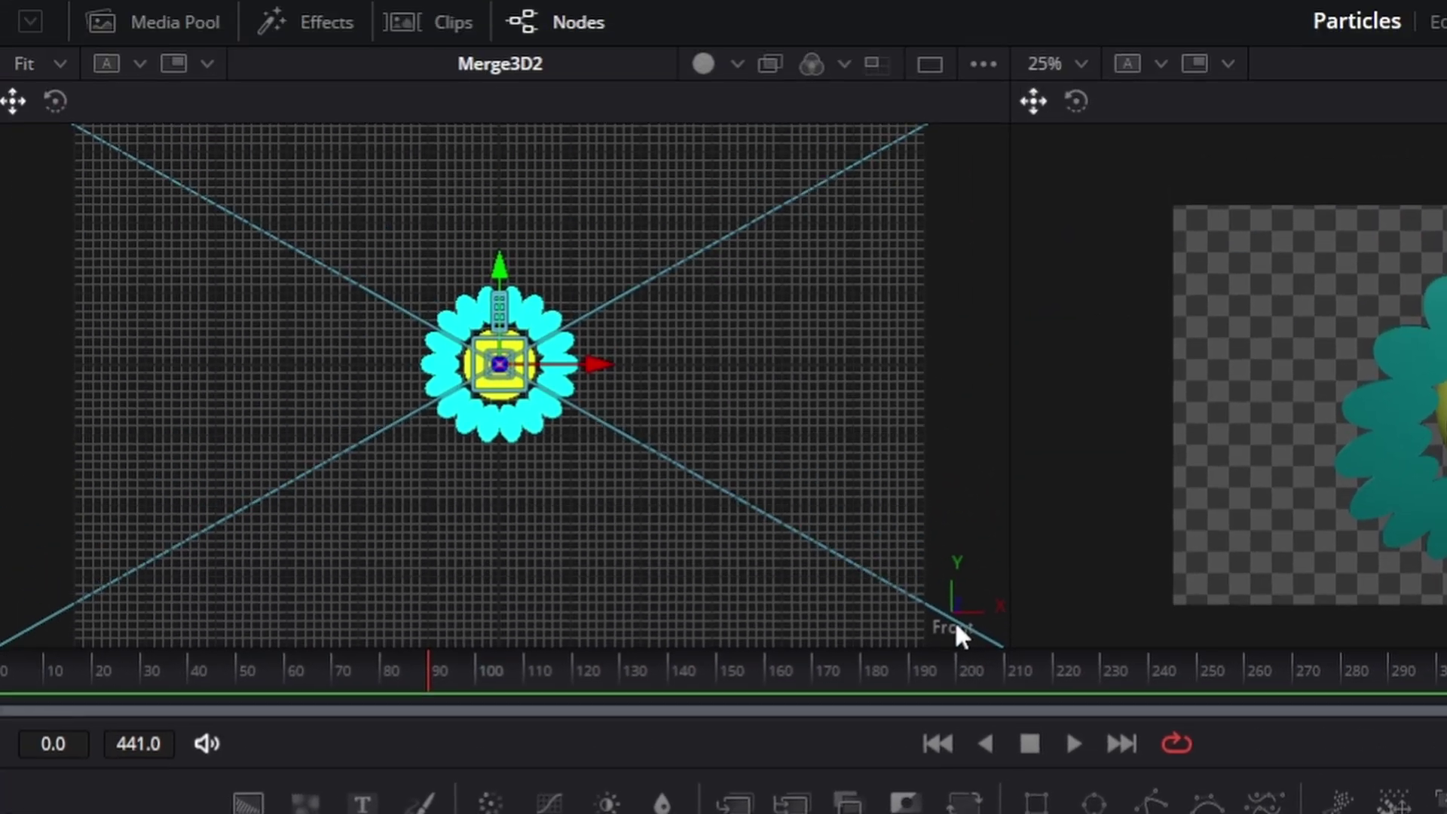
In the Top view, move Camera3D1 farther back from the flower and play back the animation
right_click(947, 594)
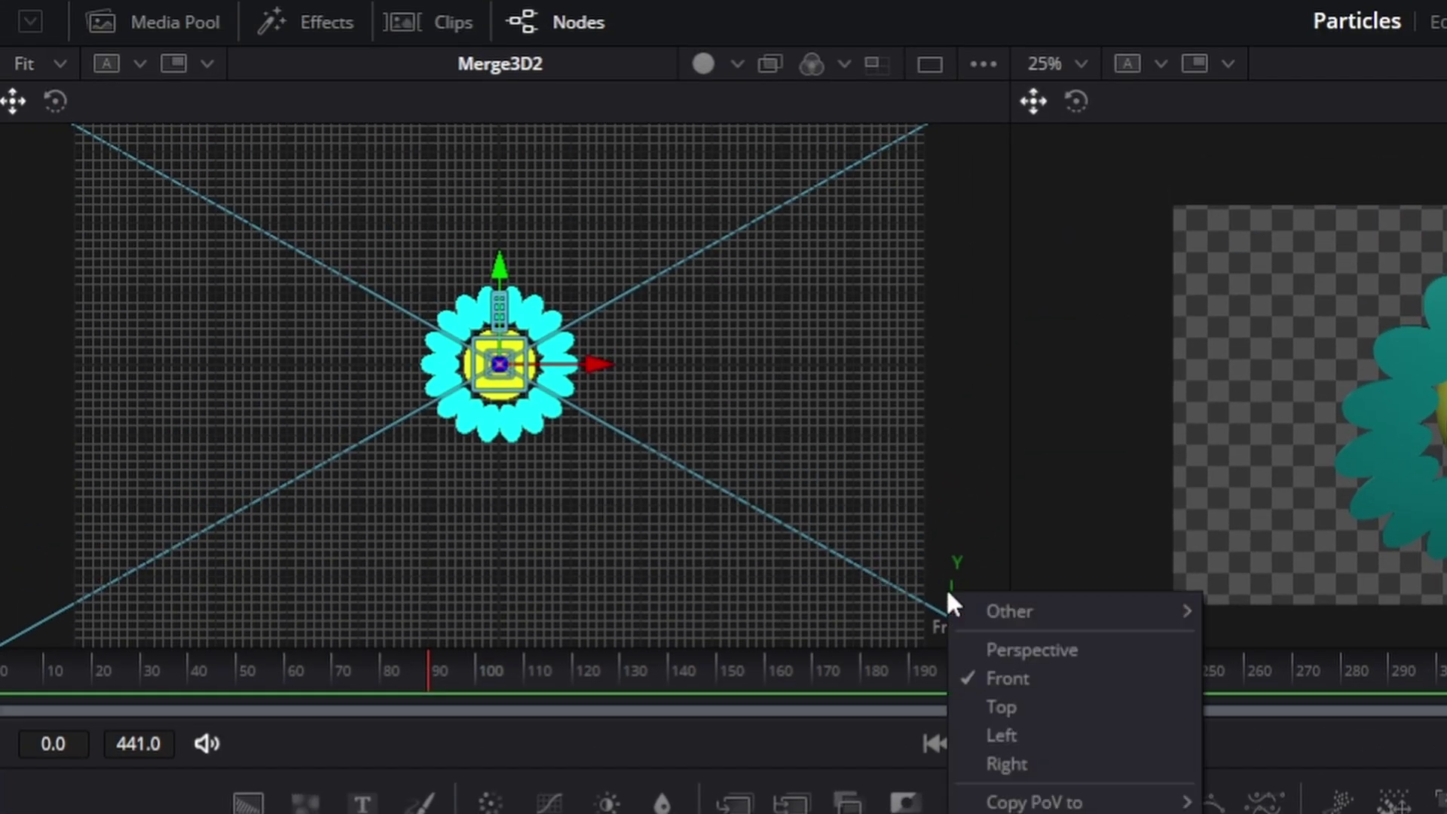
left_click(1040, 703)
scroll(687, 393, "down", 6)
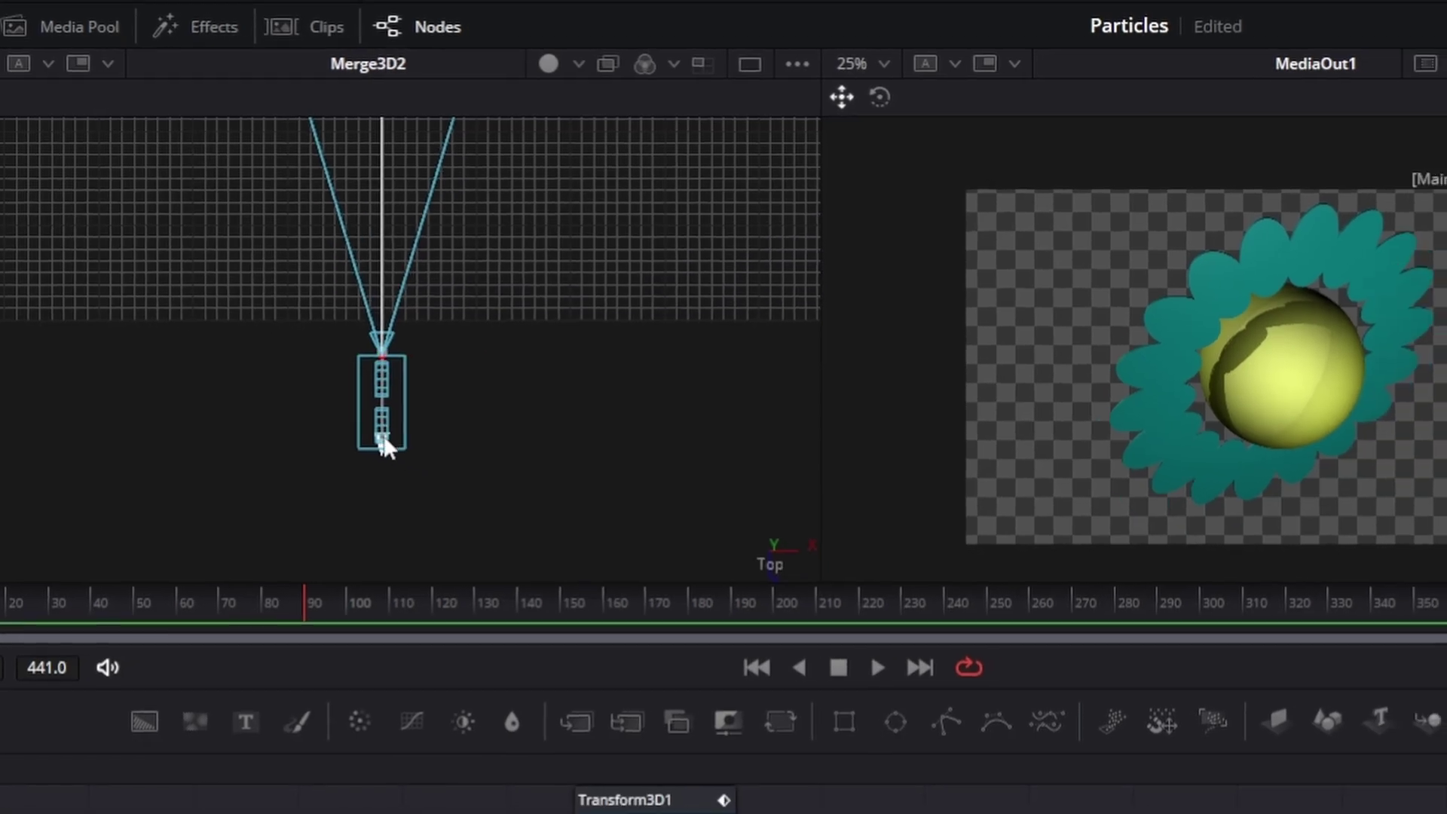
left_click_drag(376, 460, 375, 479)
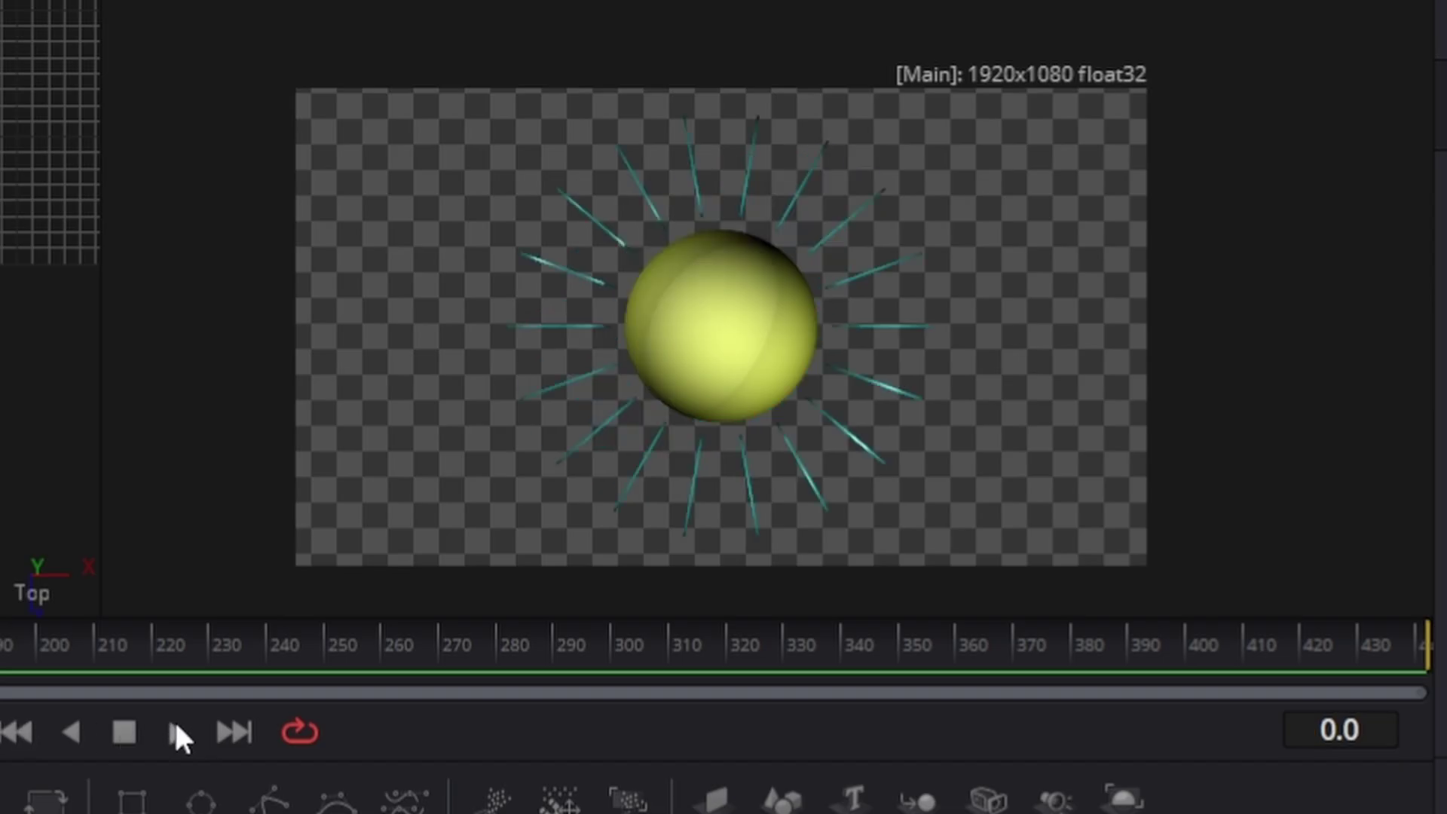
left_click(177, 732)
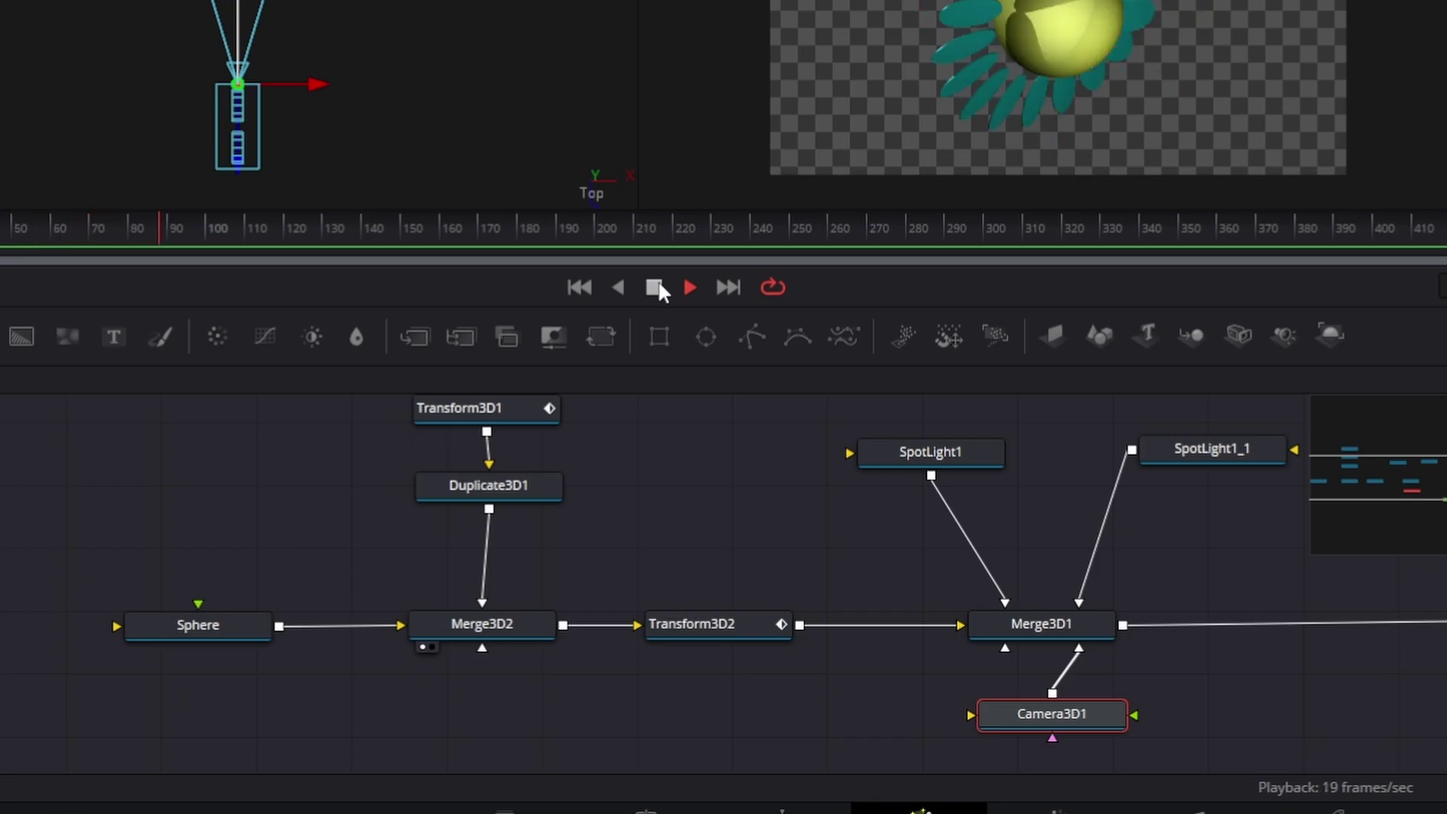
left_click(654, 287)
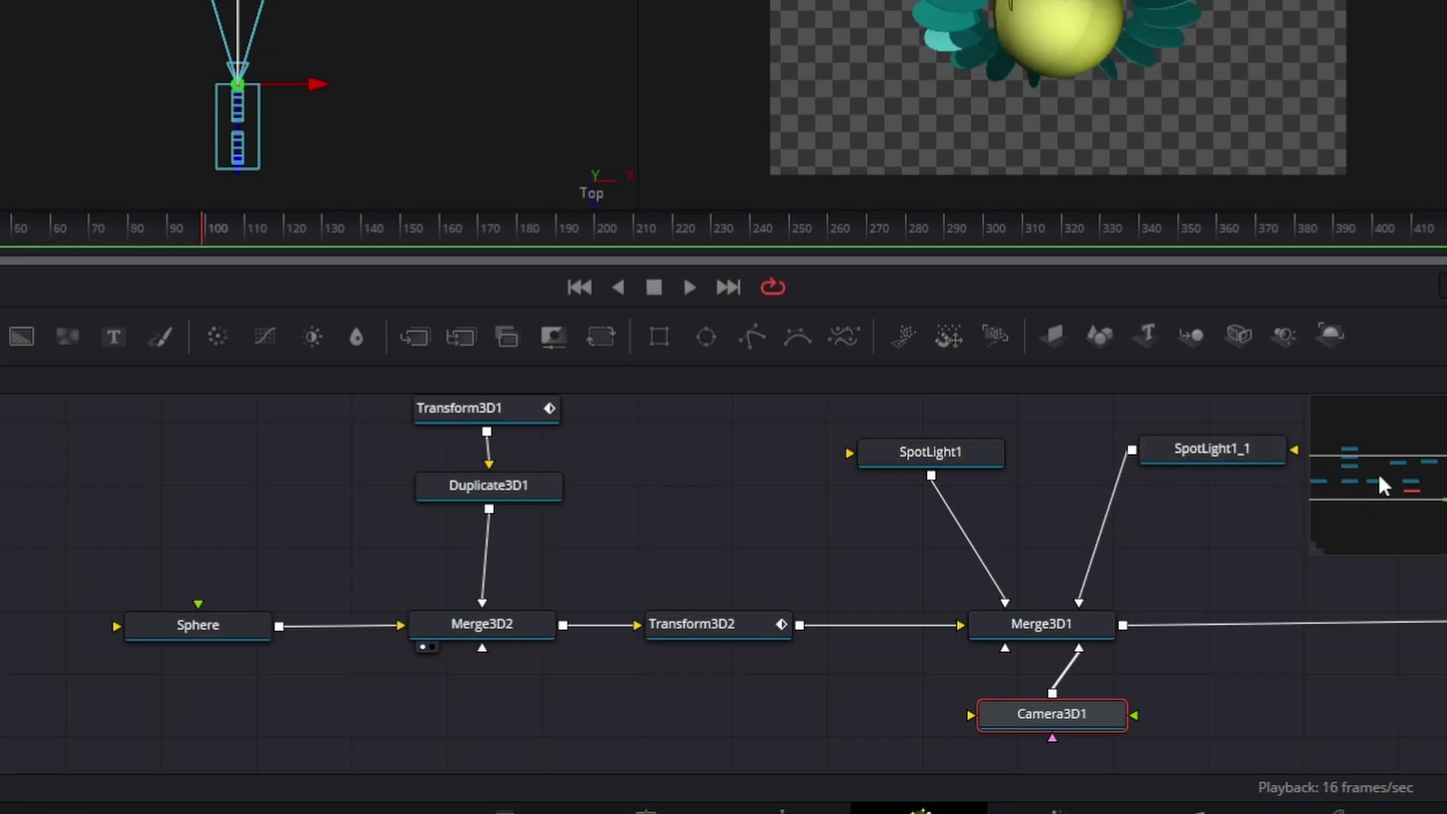
Set the petal material's opacity to 0.685 and adjust its specular intensity
left_click_drag(1384, 485, 1373, 475)
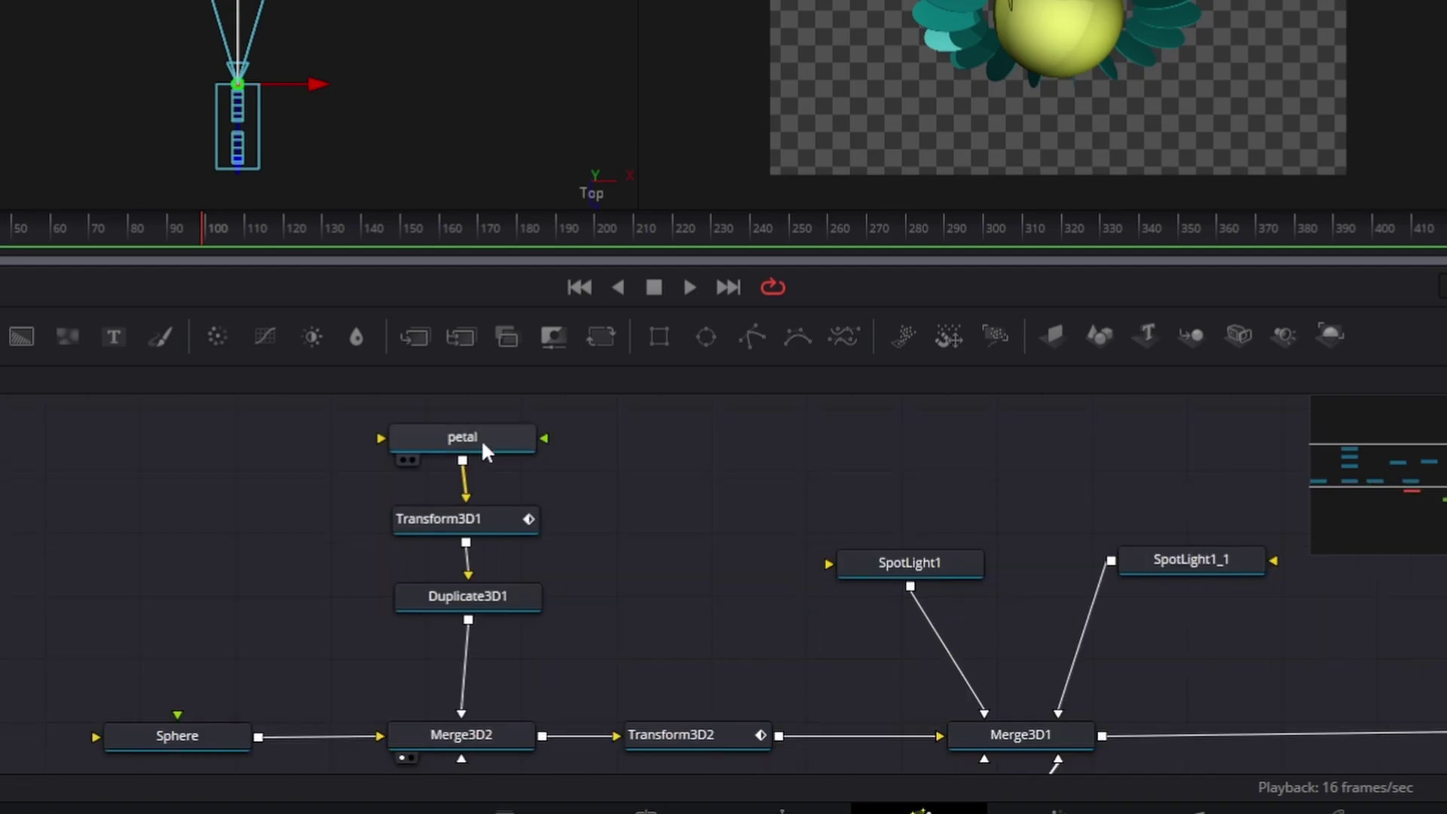
left_click(481, 445)
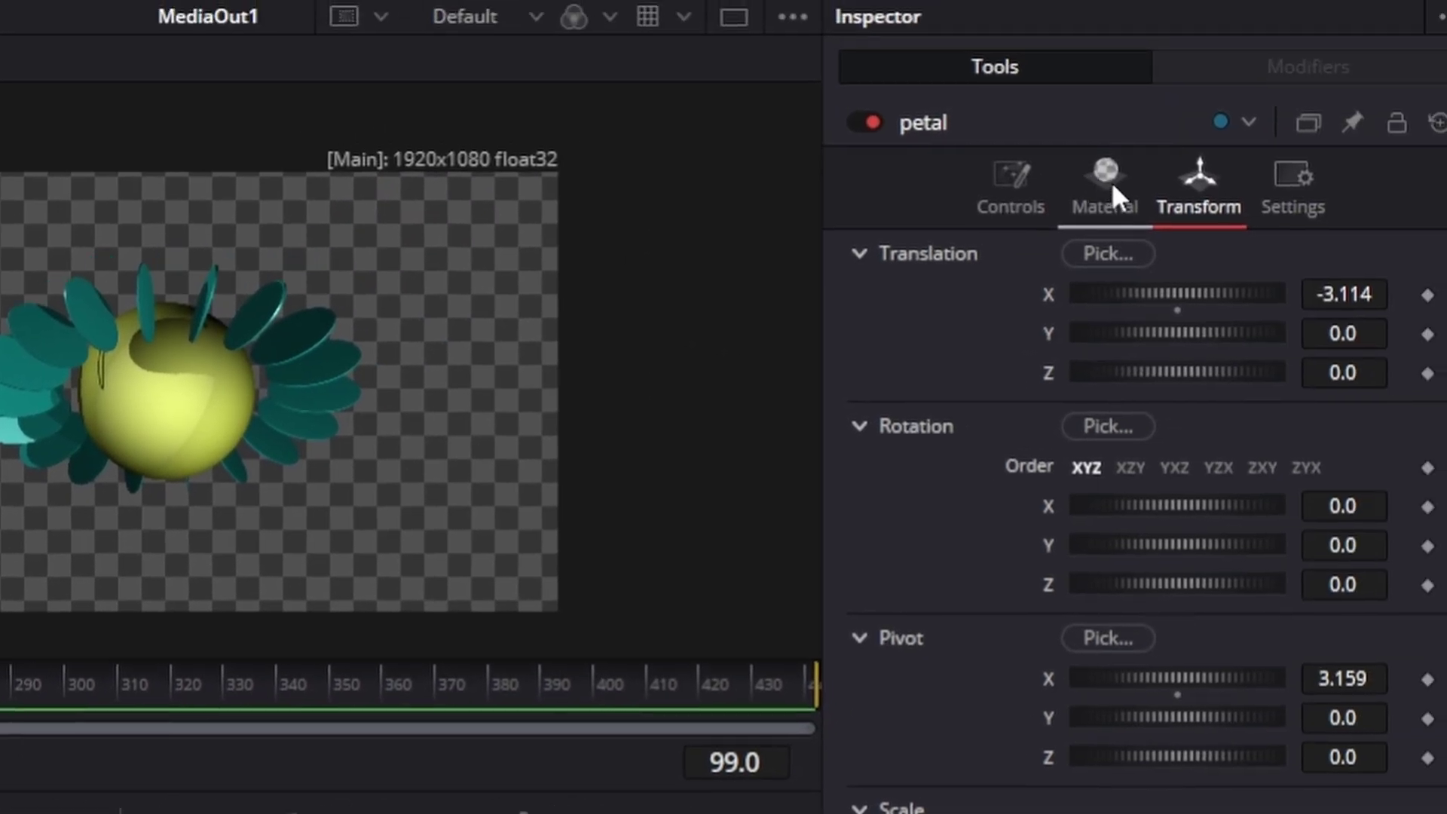
left_click(1078, 200)
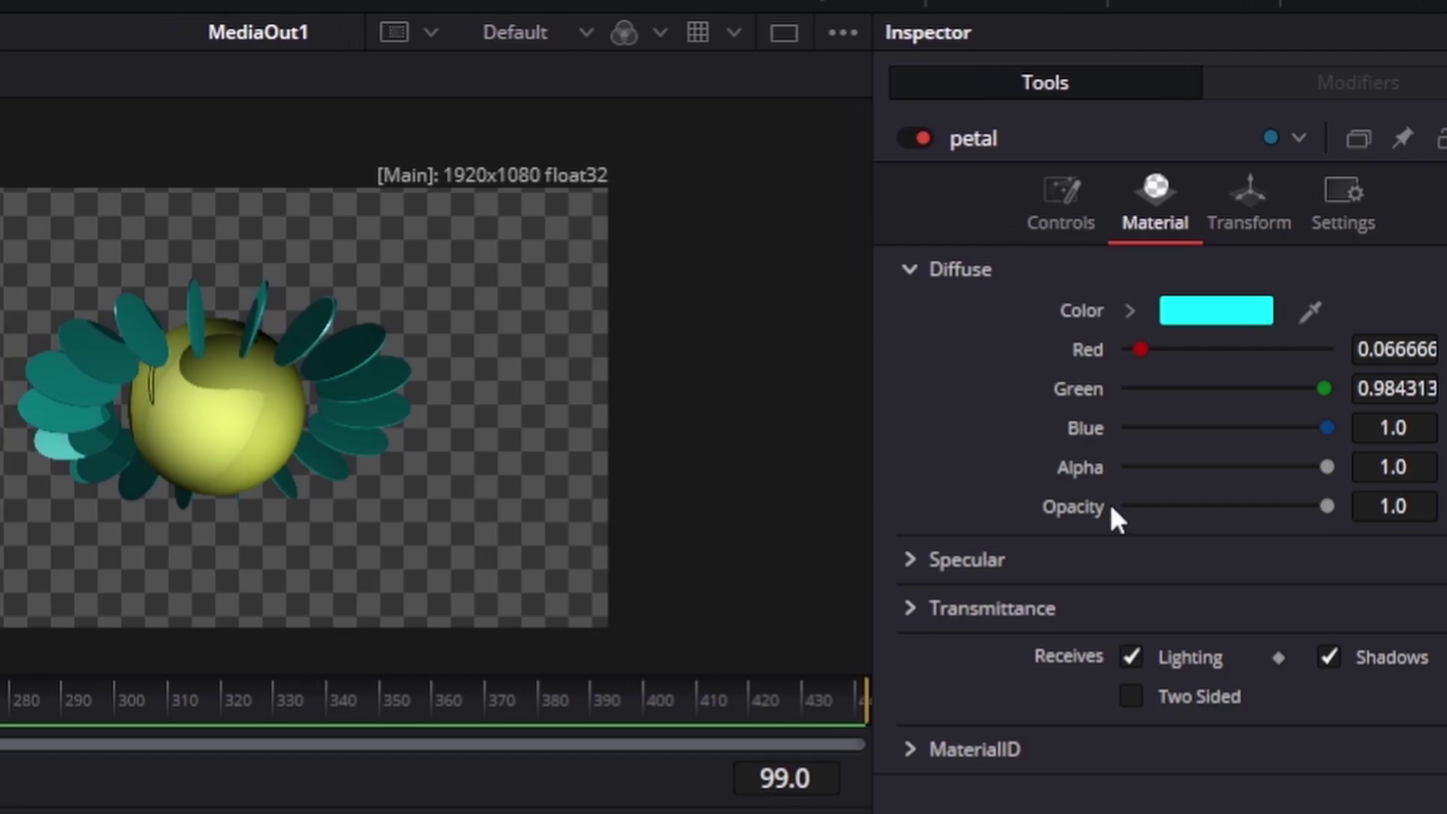
left_click_drag(1328, 506, 1264, 506)
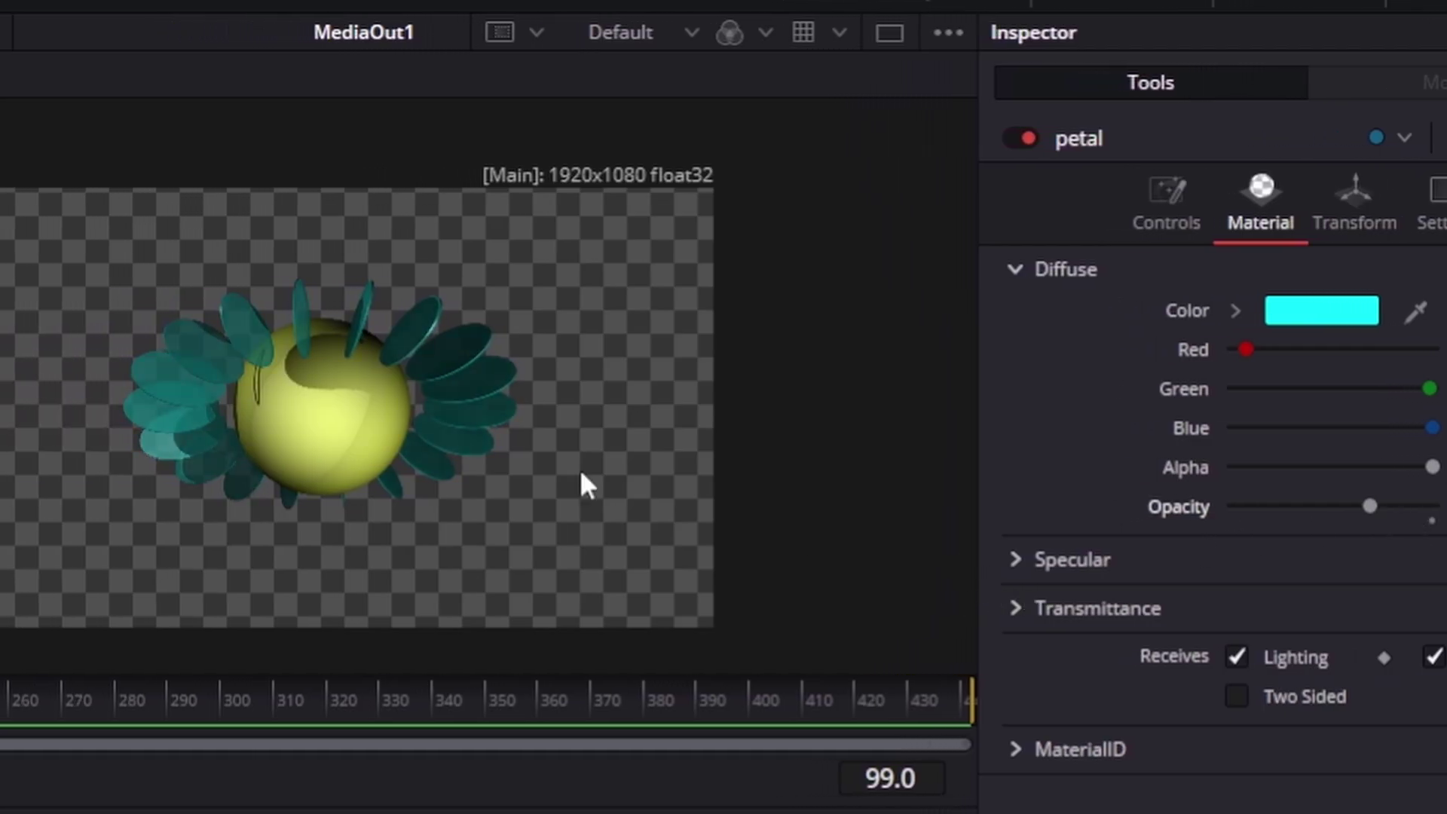
scroll(265, 377, "up", 3)
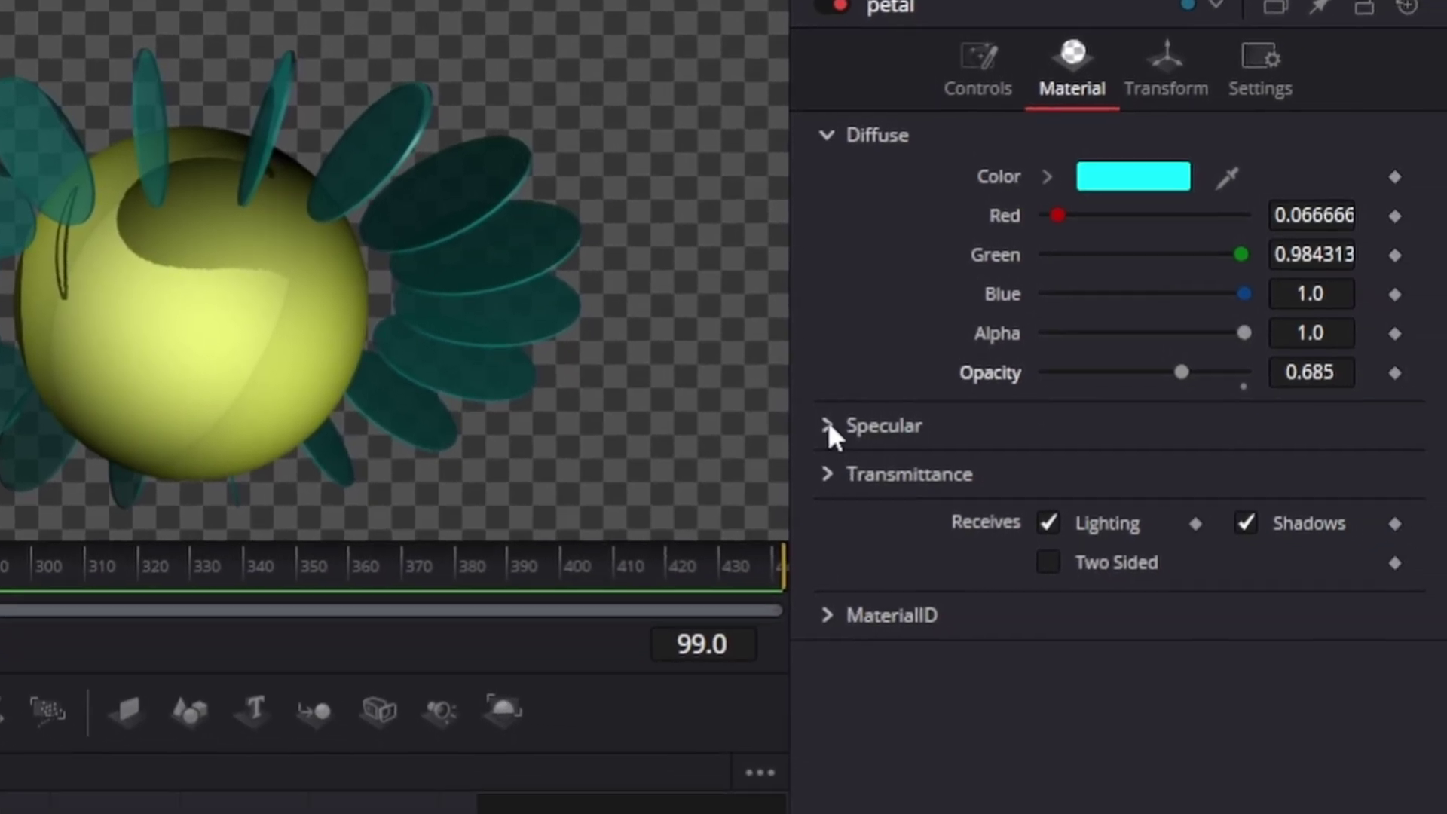
left_click(948, 512)
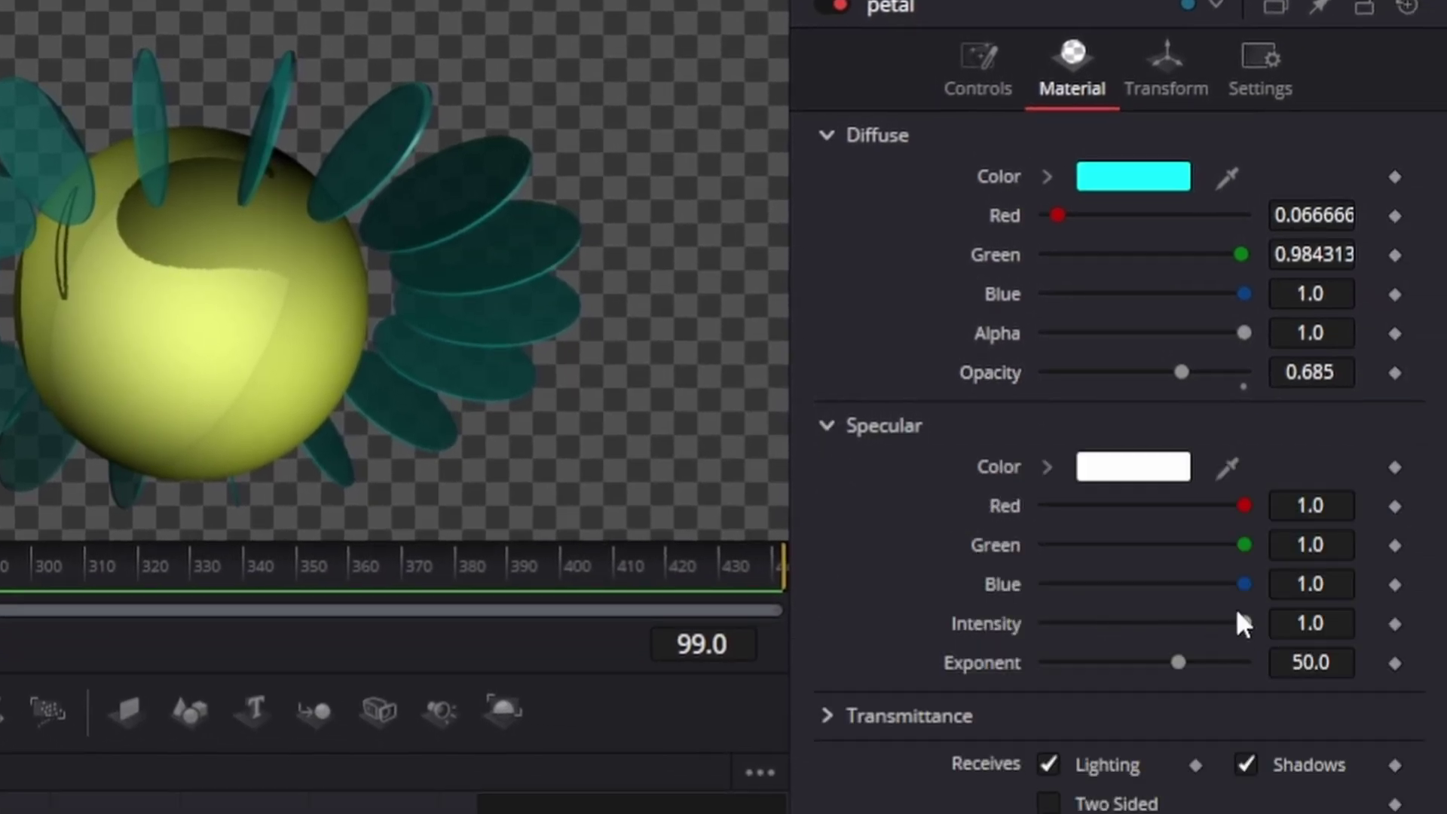
mouse_move(1241, 621)
left_mouse_down()
mouse_move(1067, 632)
mouse_move(1241, 630)
left_mouse_up()
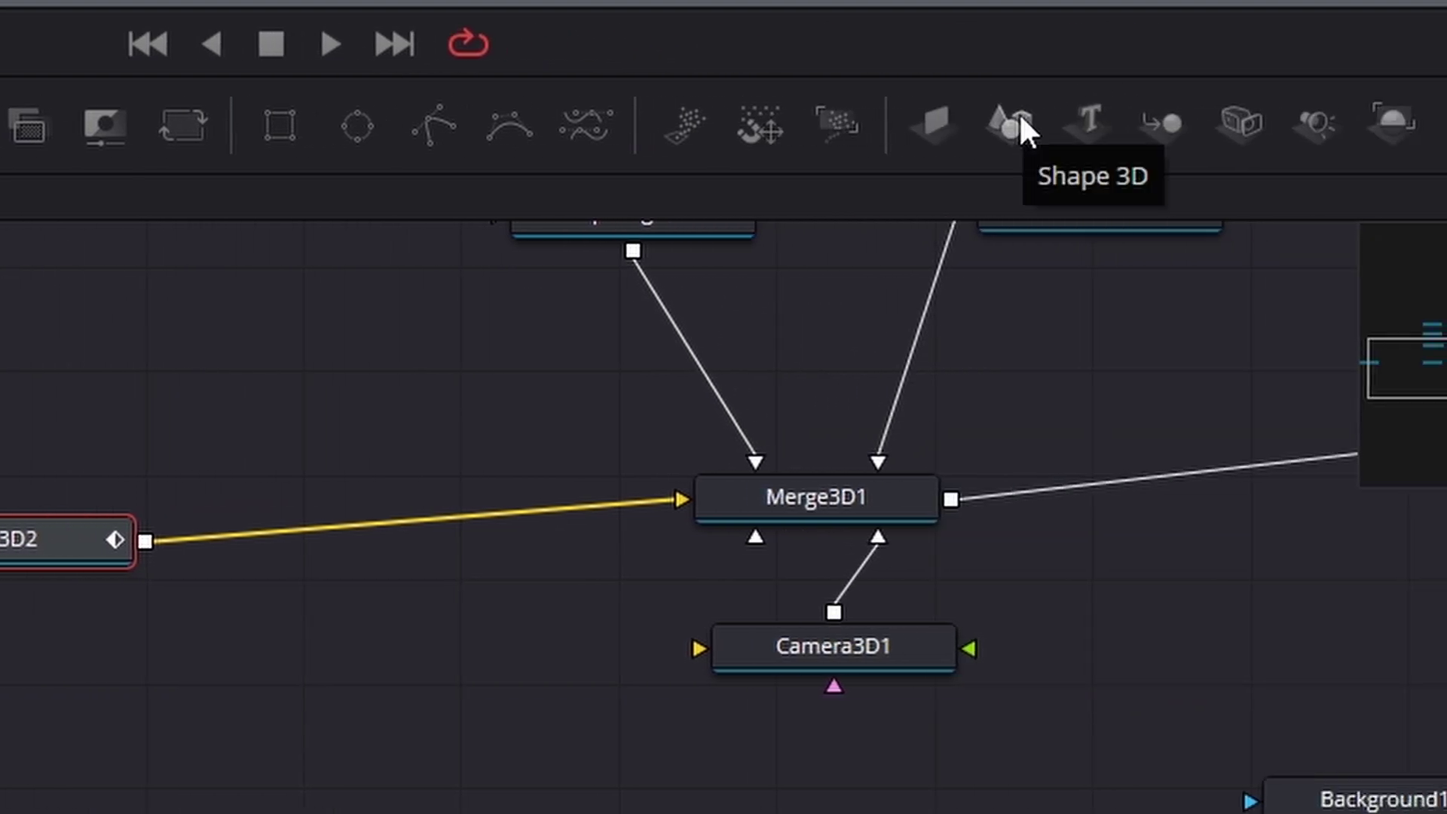
Insert a Merge 3D node between Transform3D2 and Merge3D1, and connect a new Image Plane 3D to it
left_click(1177, 120)
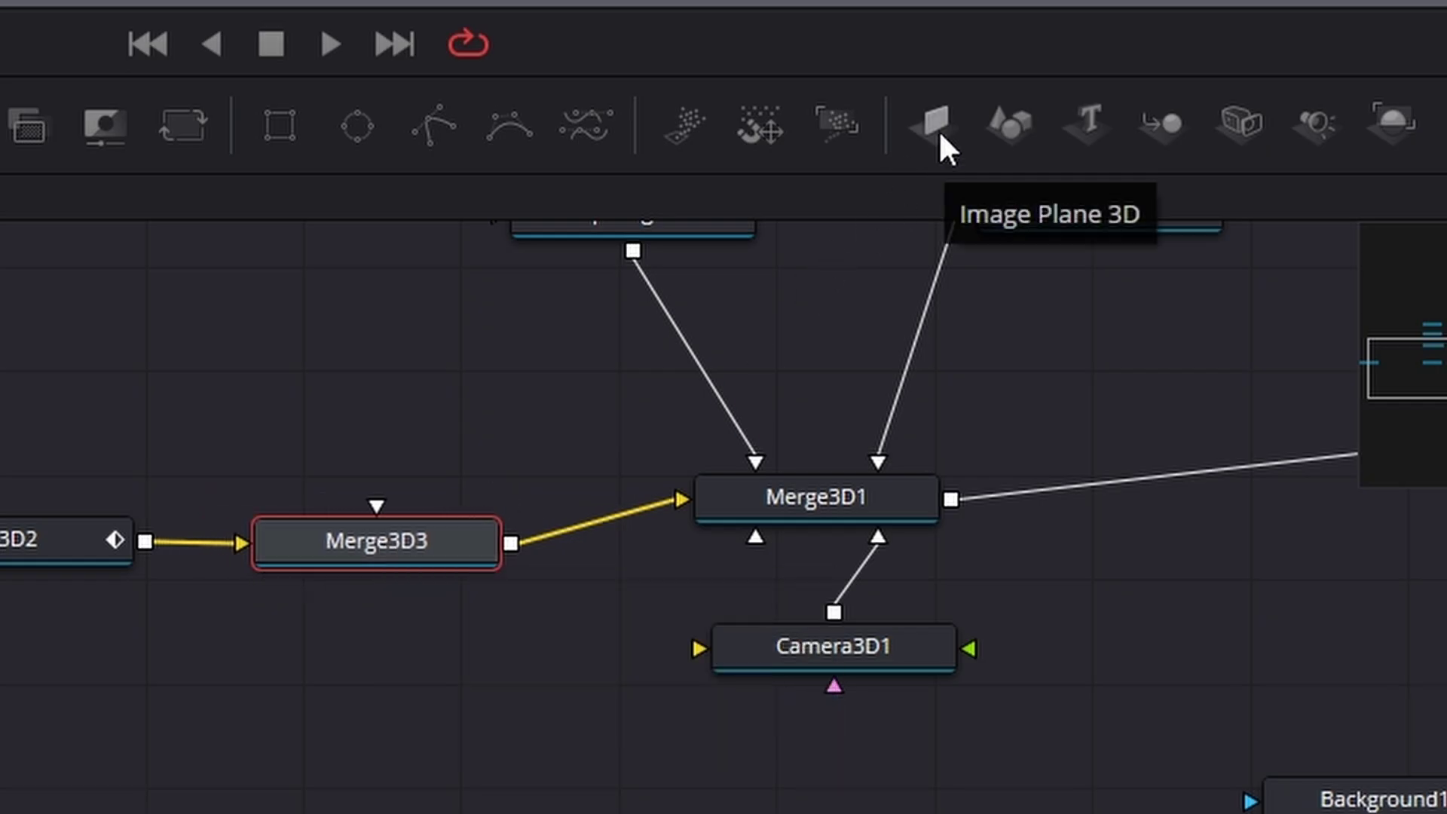
left_click(1065, 133)
left_click_drag(1, 558, 585, 747)
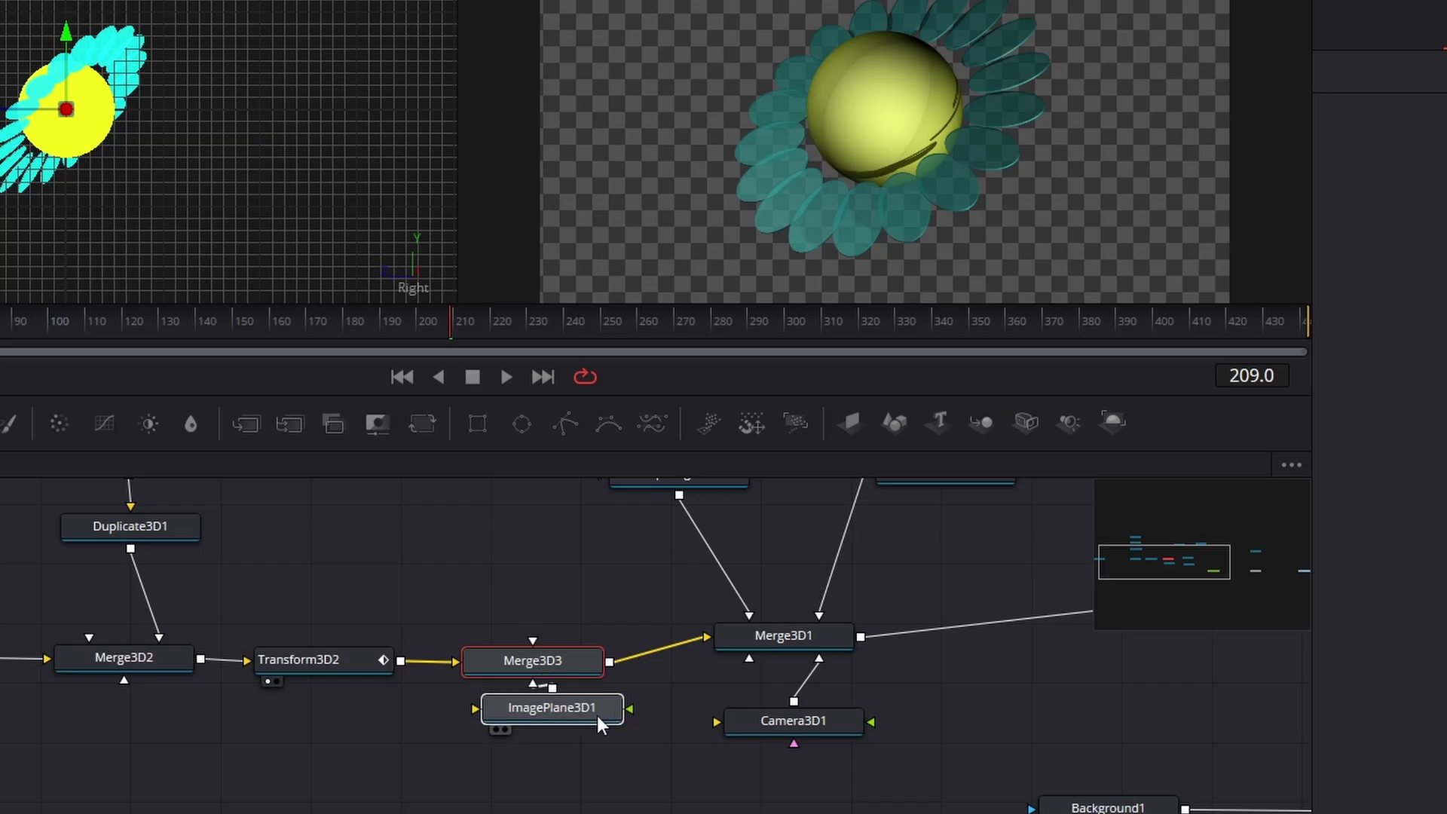
Rename the new image plane node as floor
key("F2")
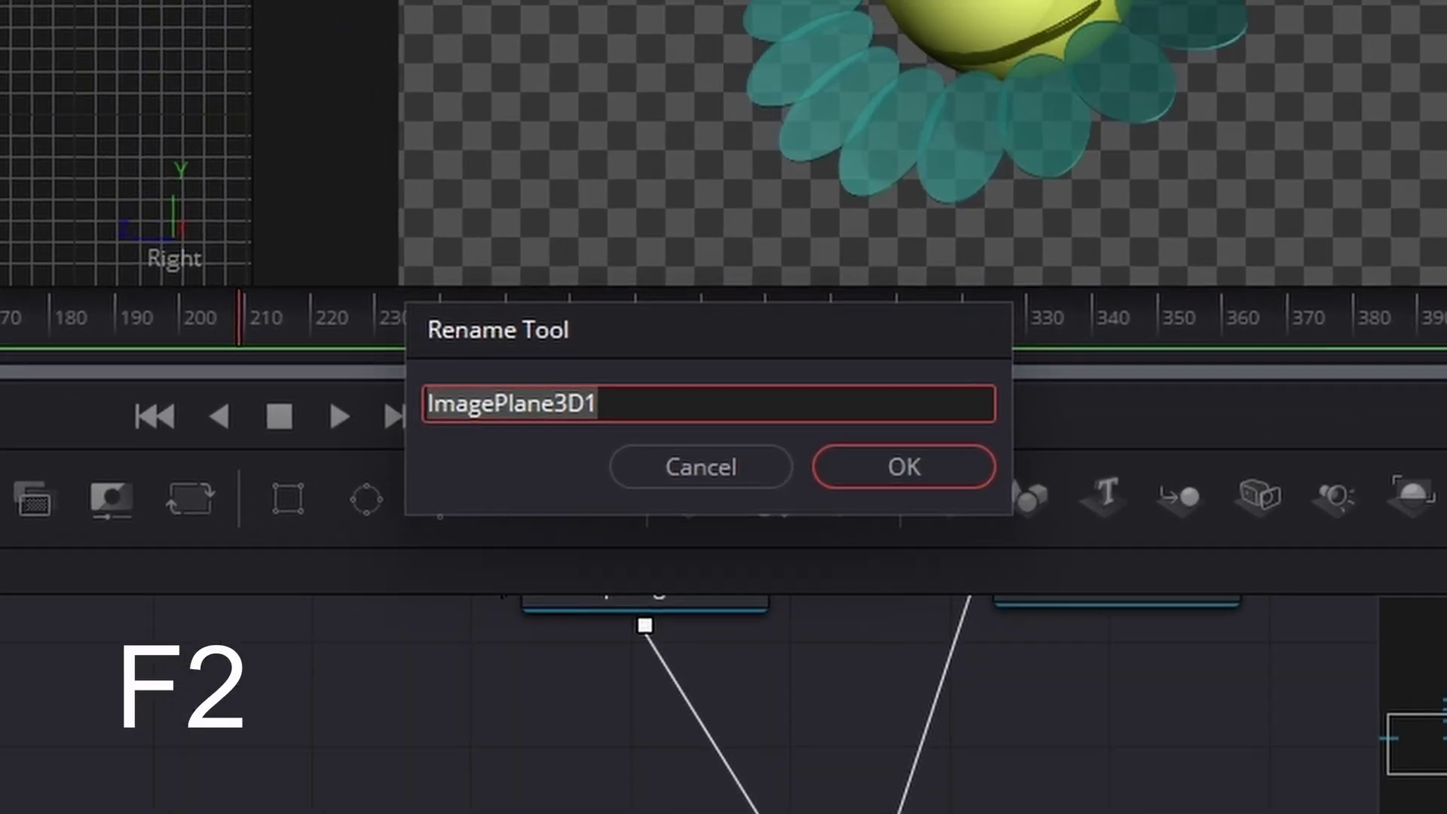
type("flo")
key("Return")
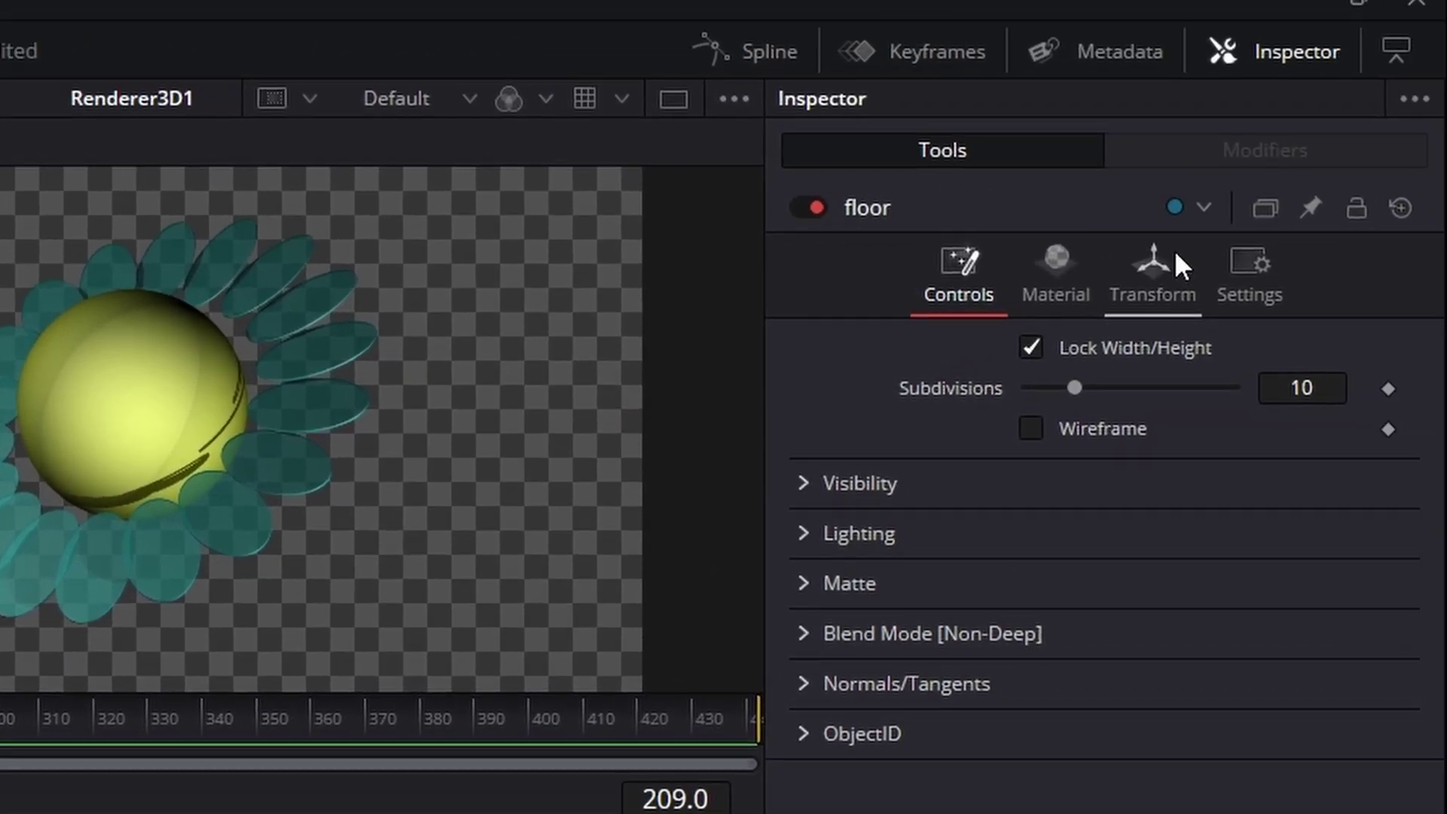
Scale the floor plane to 20 and move it behind the flower to about -4.36 on the Z axis
left_click(1158, 265)
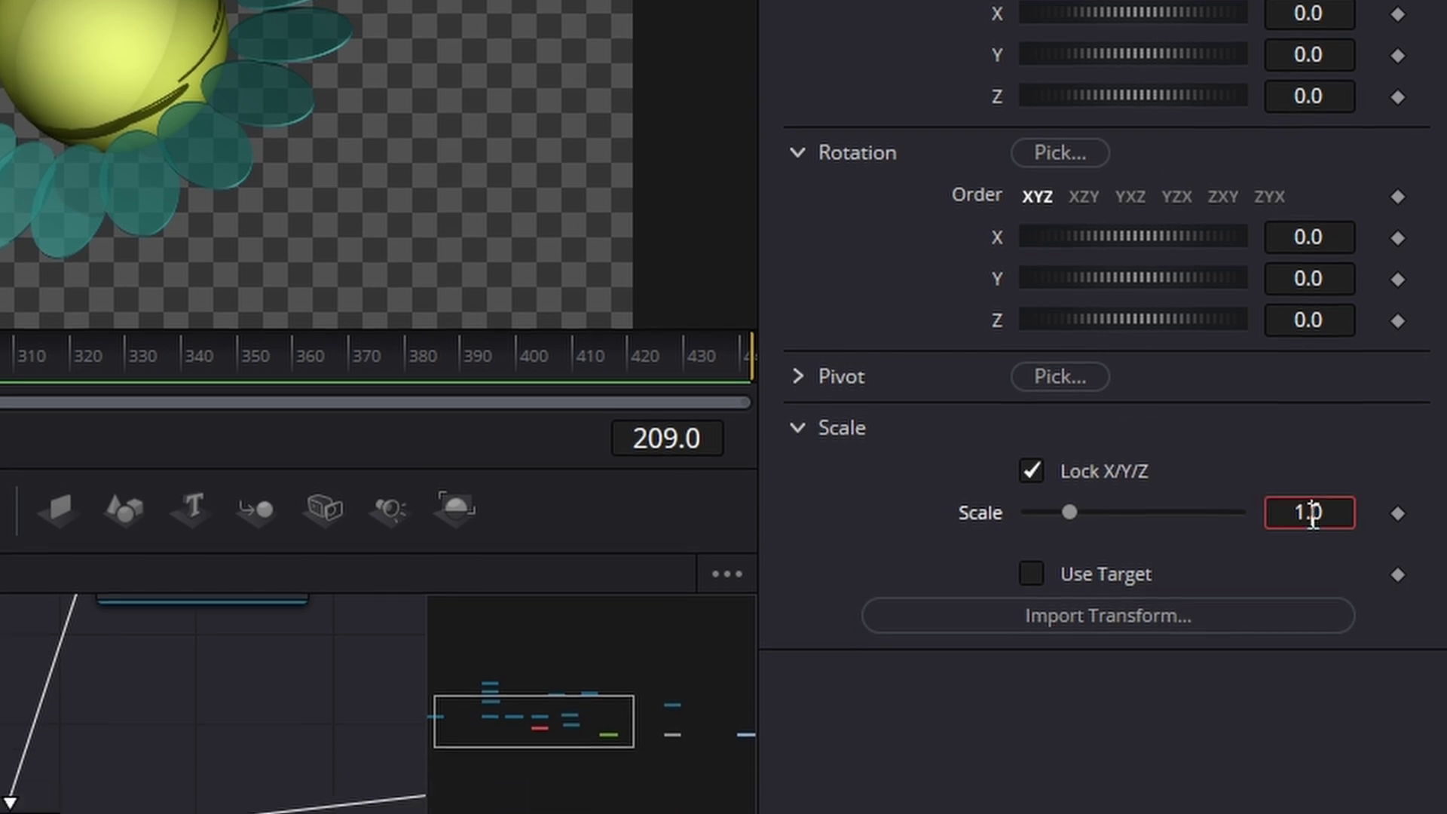
type("20")
key("Tab")
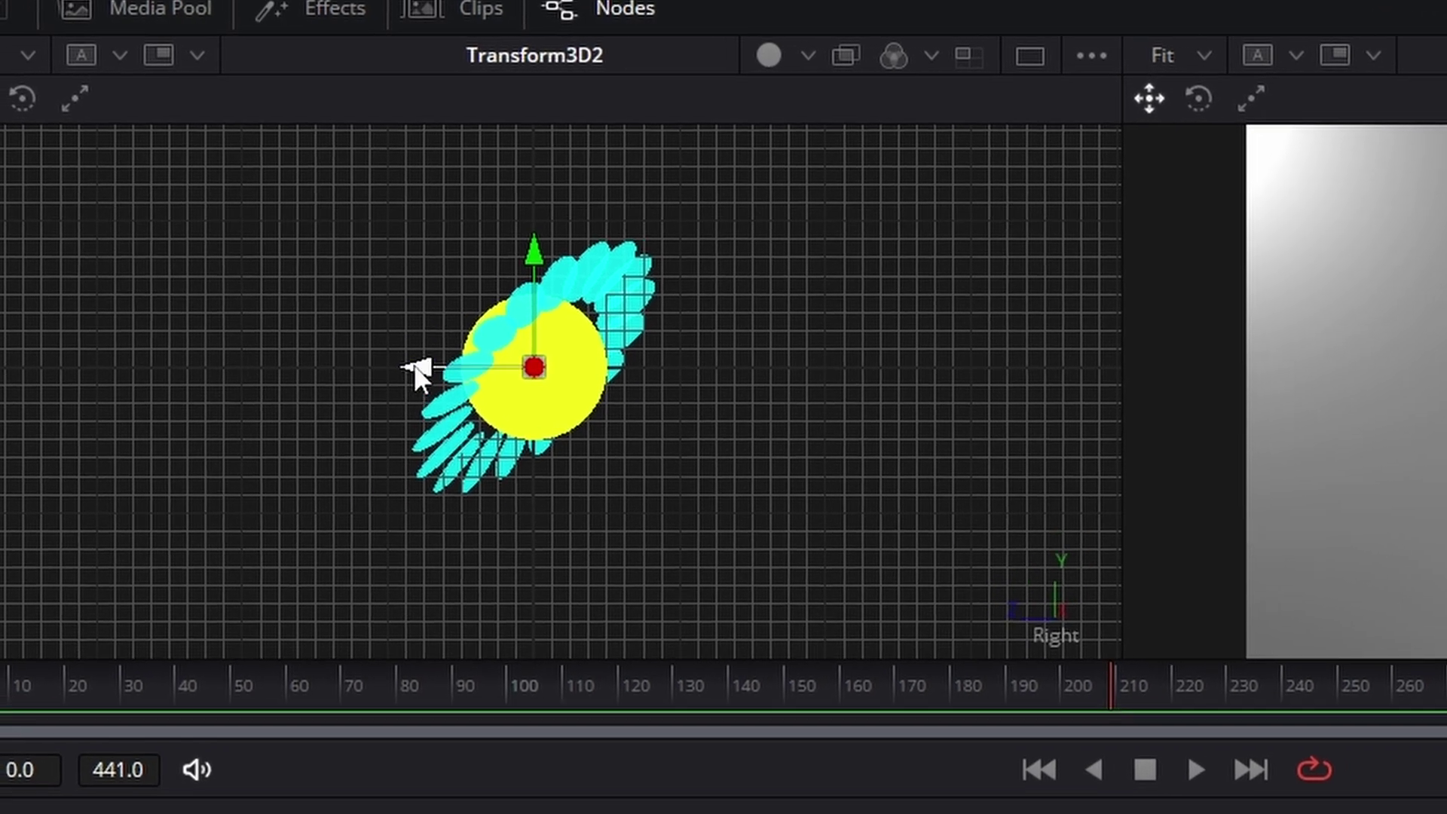
left_click_drag(414, 364, 735, 372)
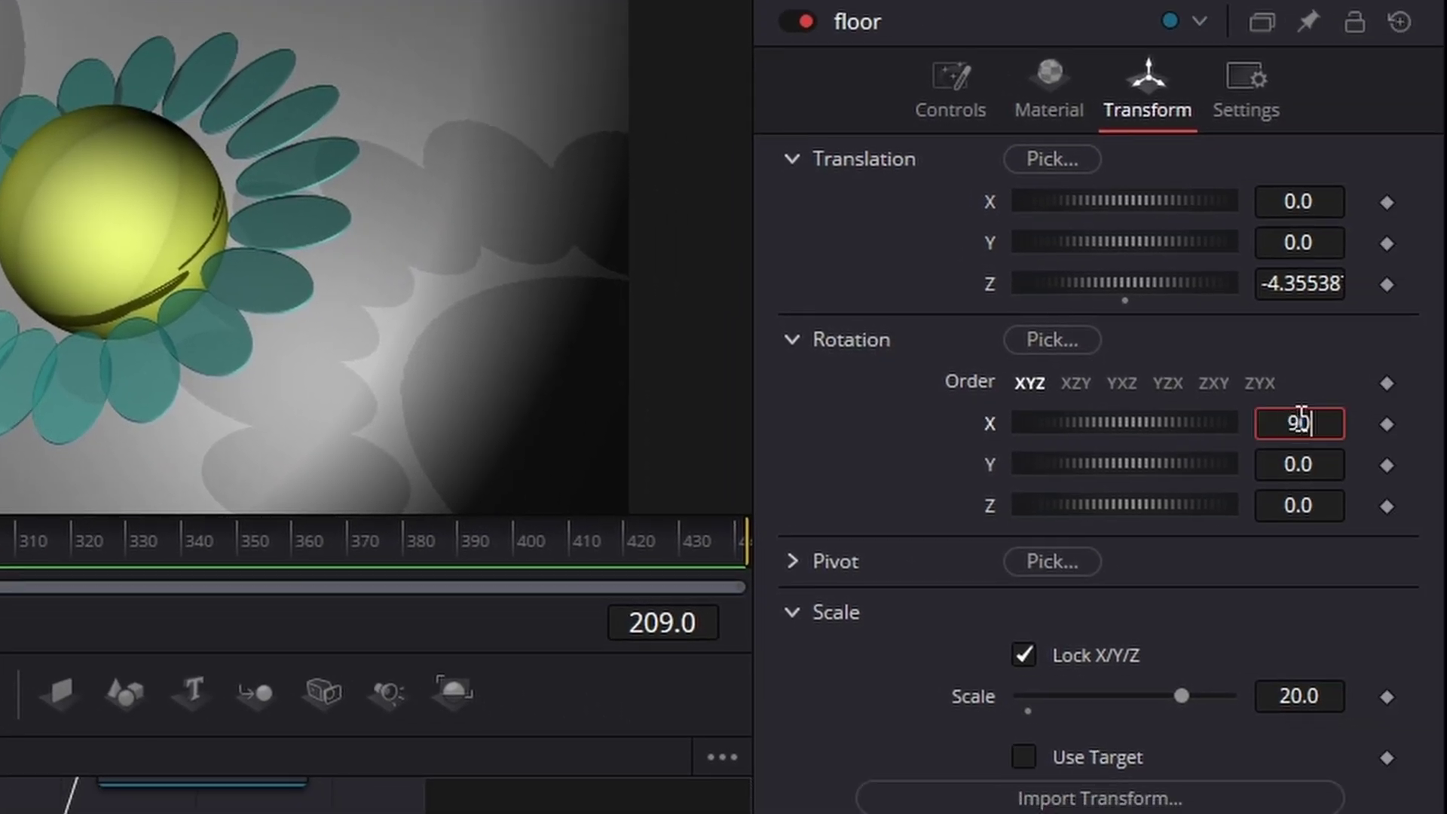
Rotate the floor 90 degrees about X and move it below the flower to about -2.46 on the Y axis
left_click(1302, 419)
type("90")
key("Tab")
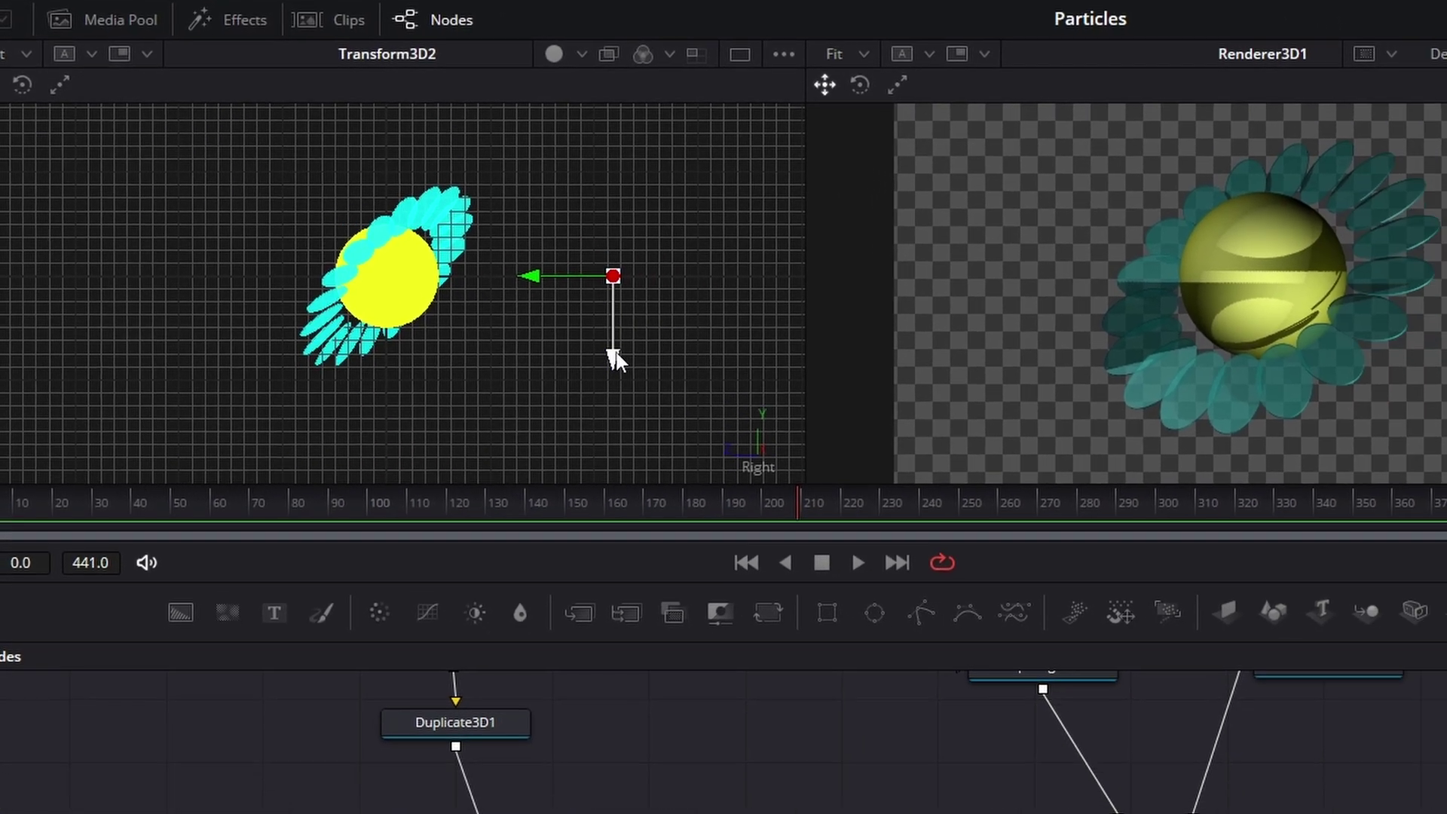
left_click_drag(672, 399, 673, 493)
left_click_drag(525, 366, 524, 392)
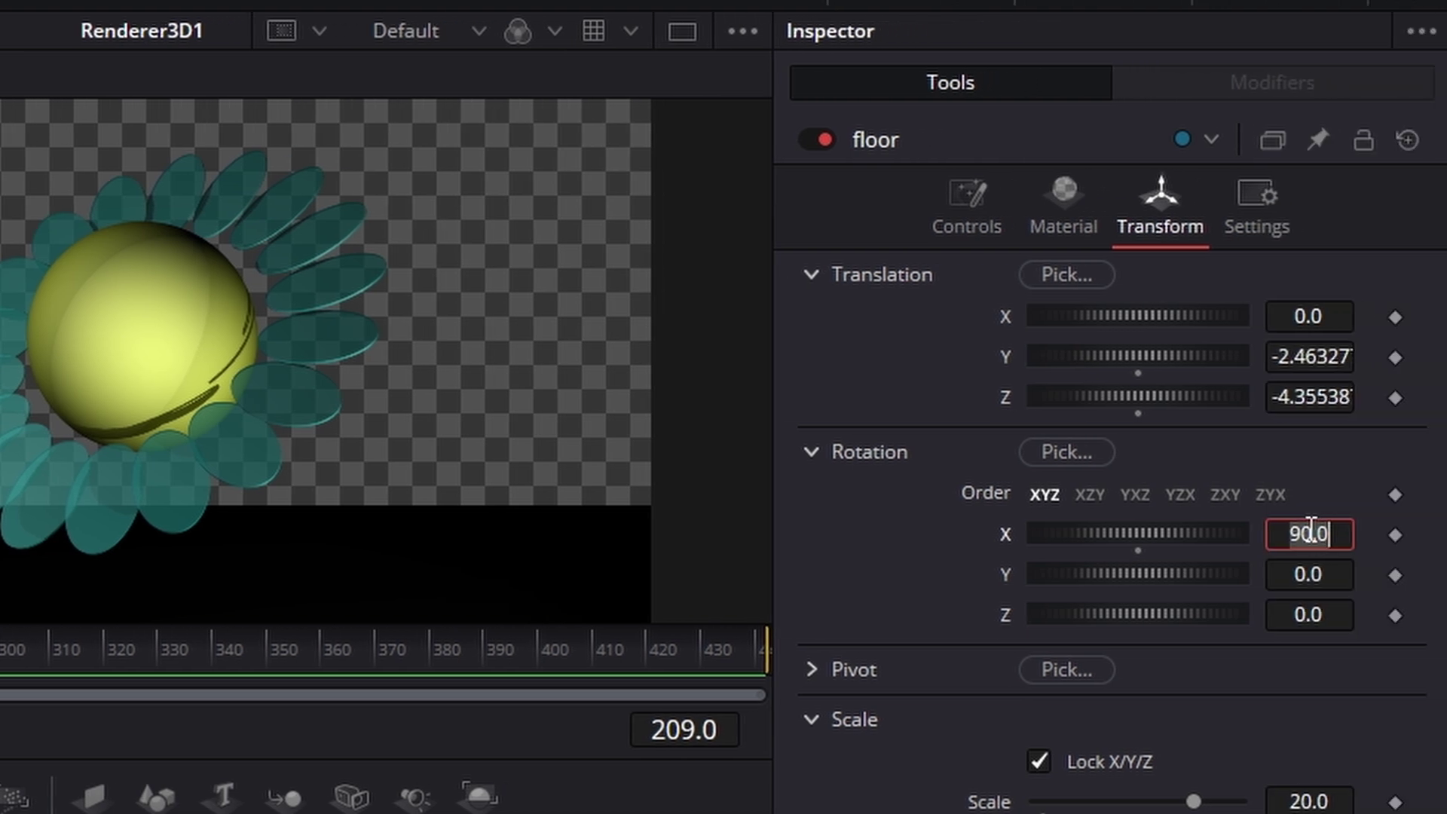
Set the floor's X rotation to -90 so that its other face points up towards the lights
key("Tab")
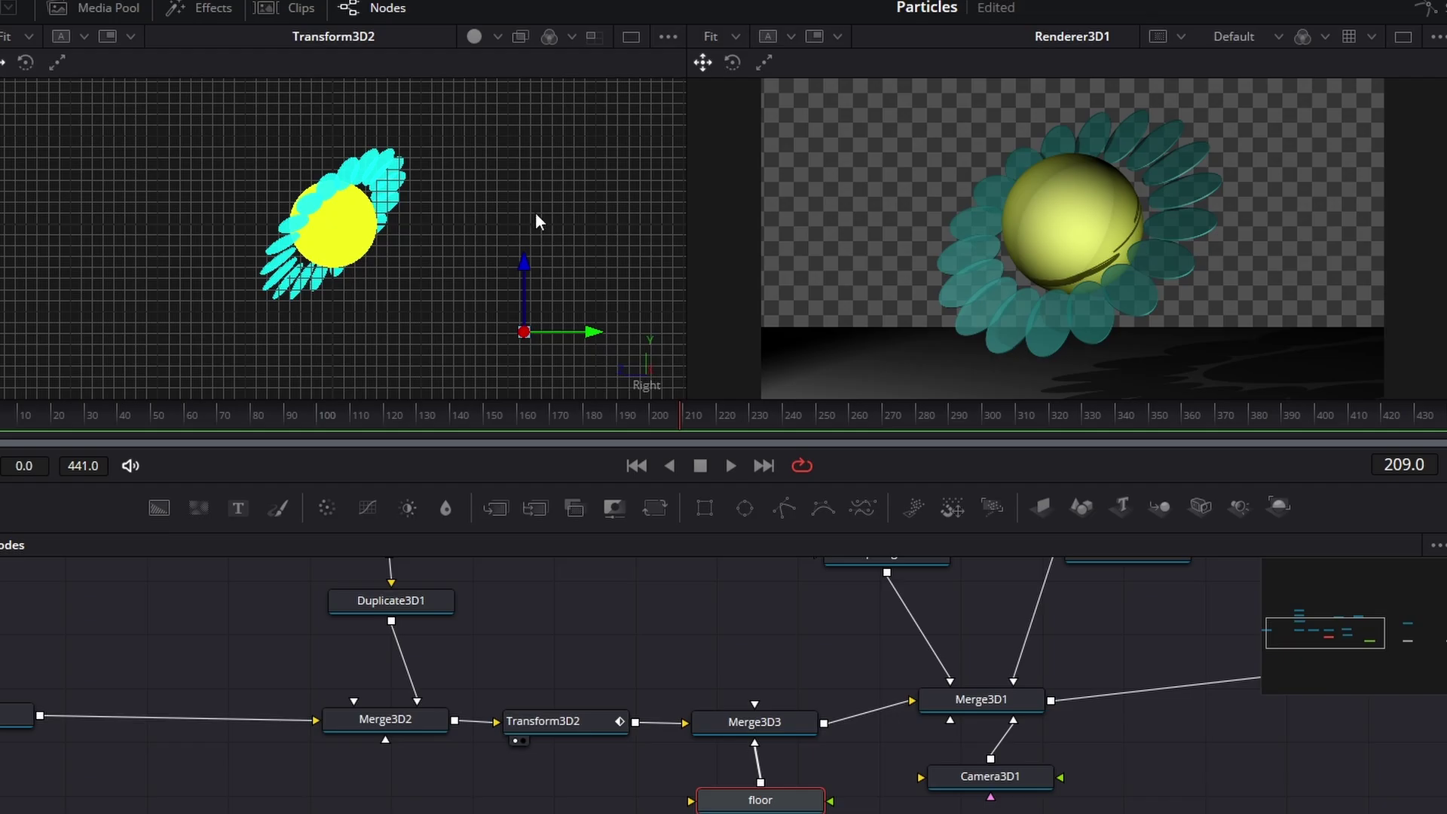
scroll(535, 212, "down", 2)
scroll(535, 213, "up", 1)
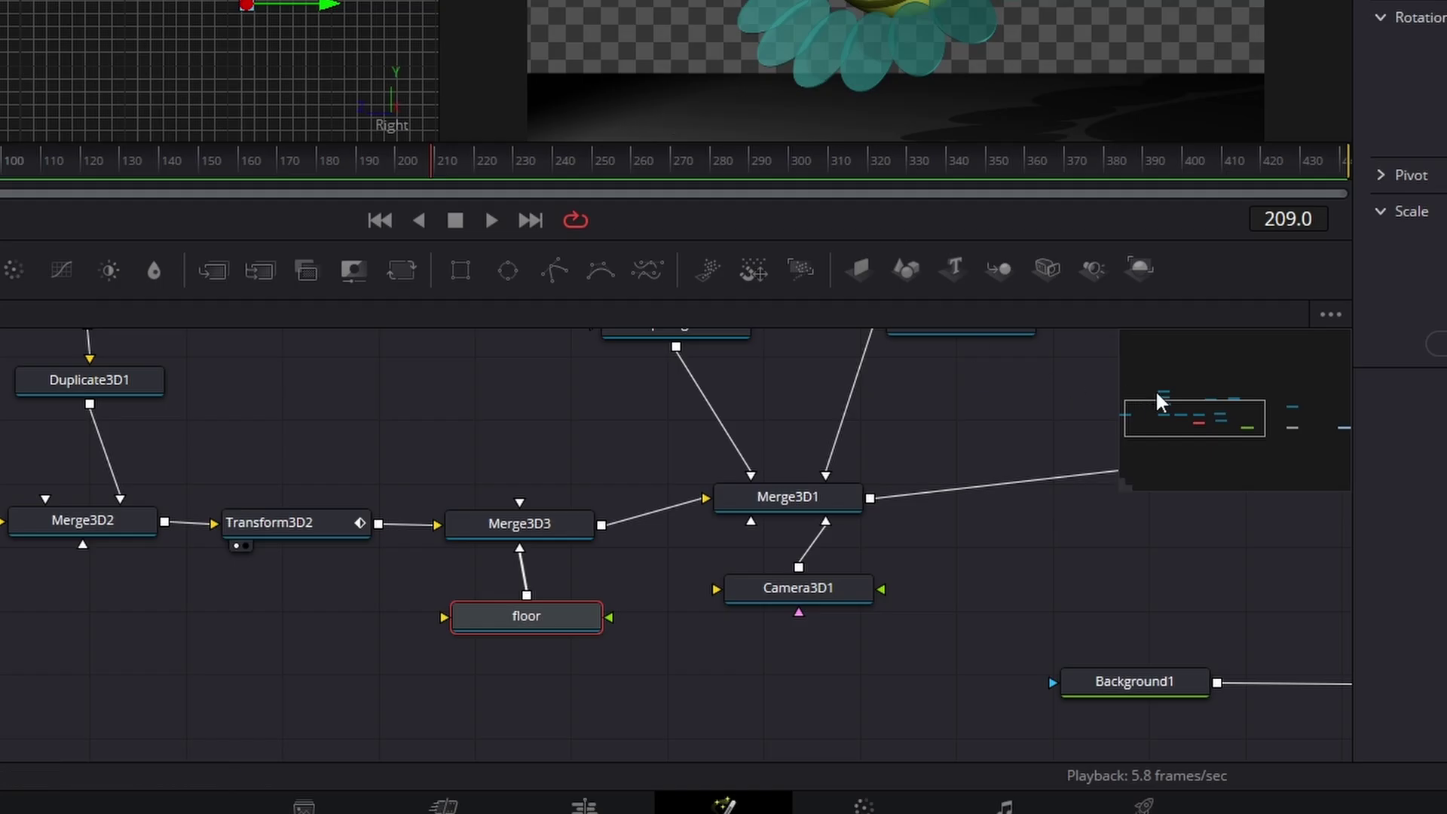
Enable the Z and Normal output channels on Renderer3D1
left_click_drag(1155, 391, 1259, 425)
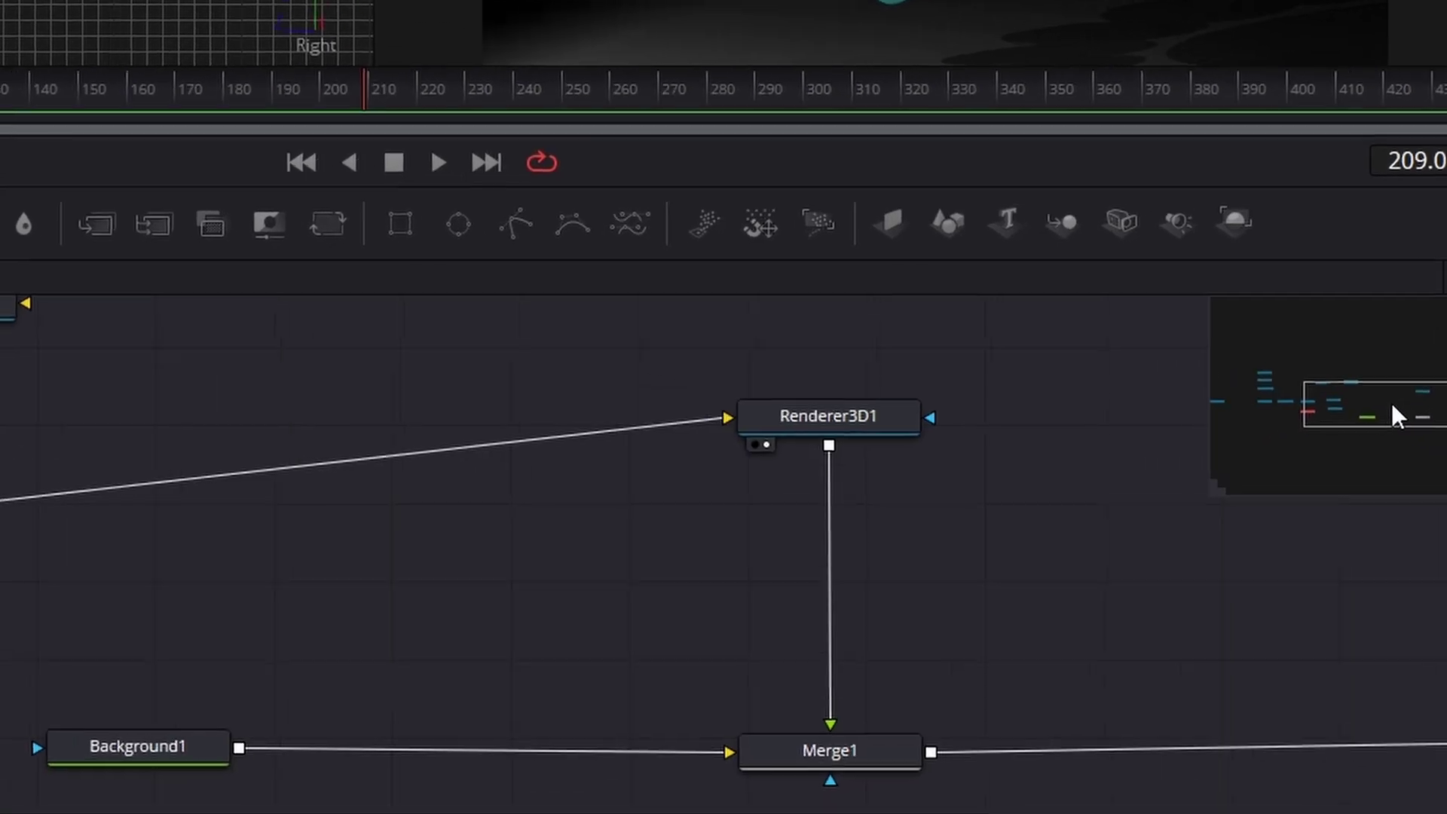
left_click(825, 419)
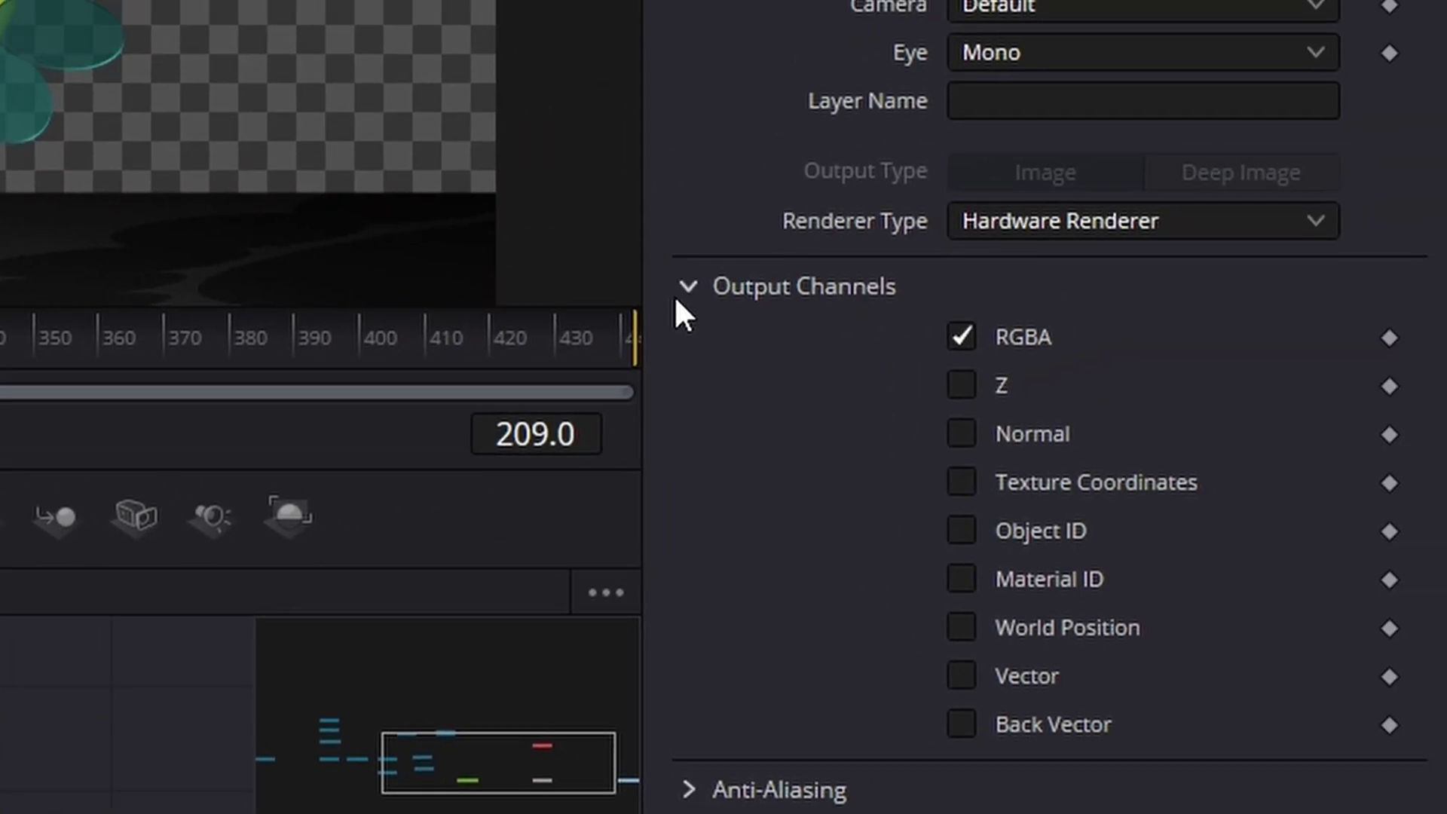
left_click(732, 280)
left_click(736, 273)
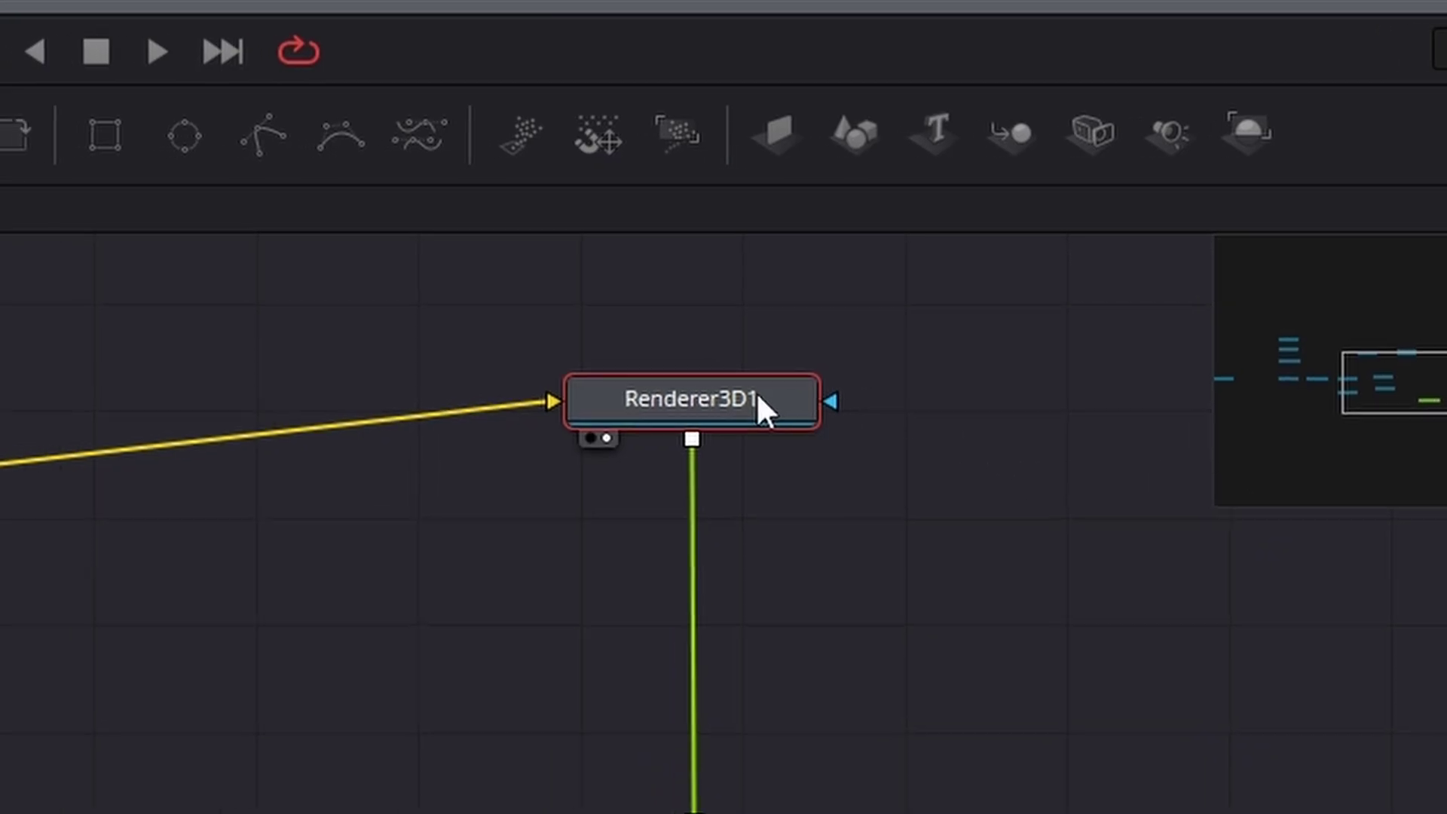
Search the tools for "am" and add an Ambient Occlusion node between Renderer3D1 and Merge1
key("shift+space")
key("BackSpace")
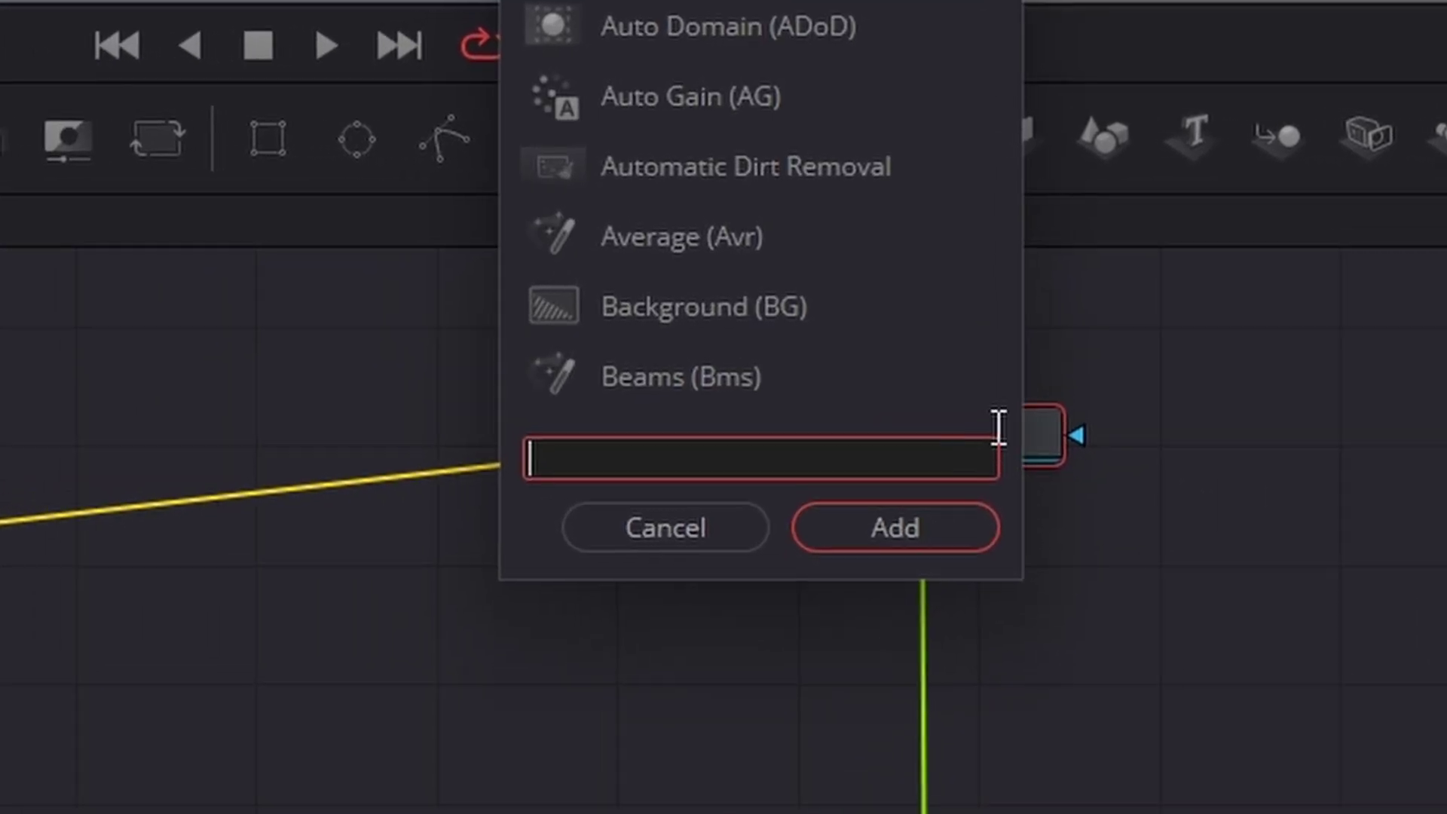
type("o")
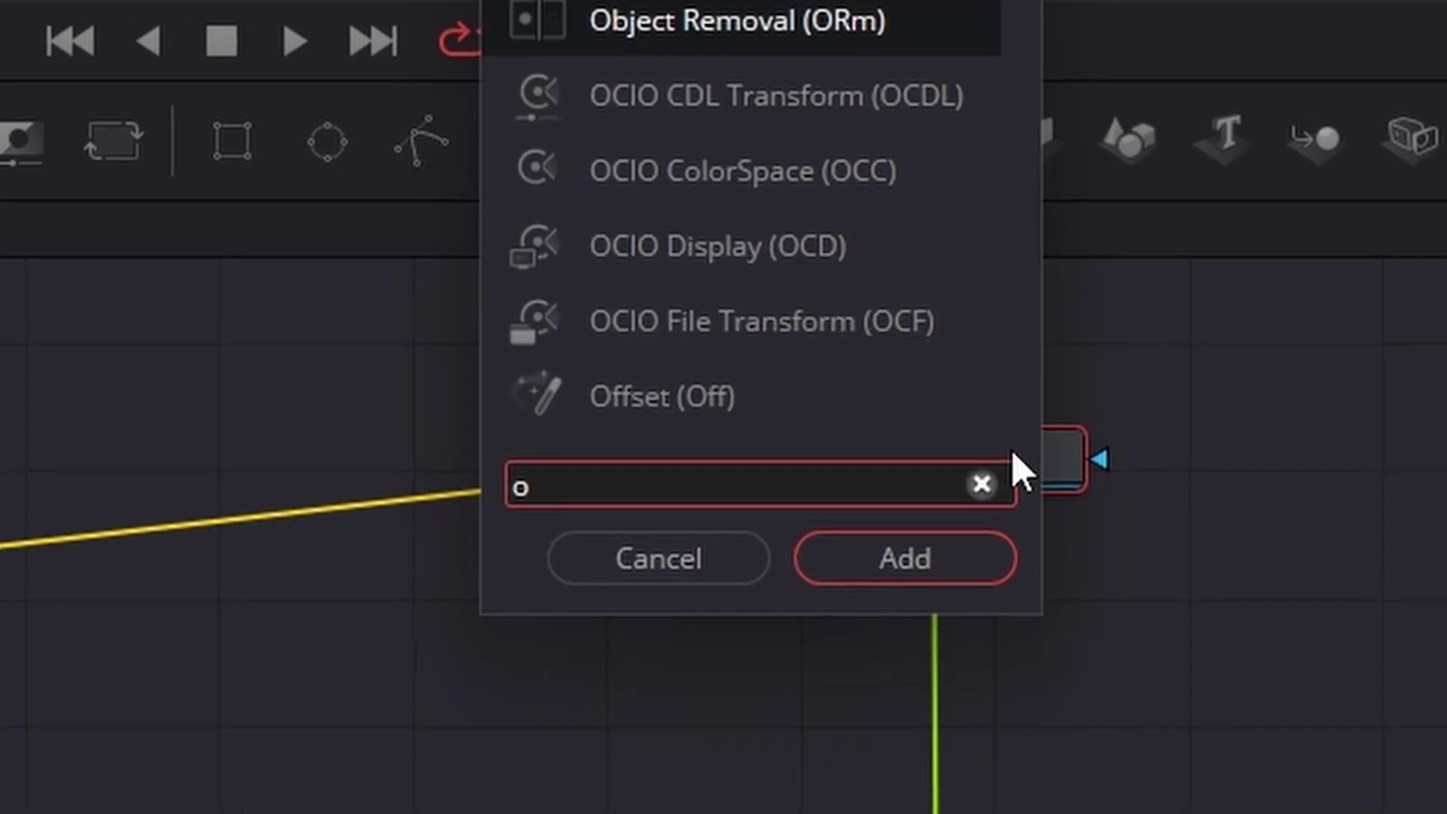
key("BackSpace")
type("am")
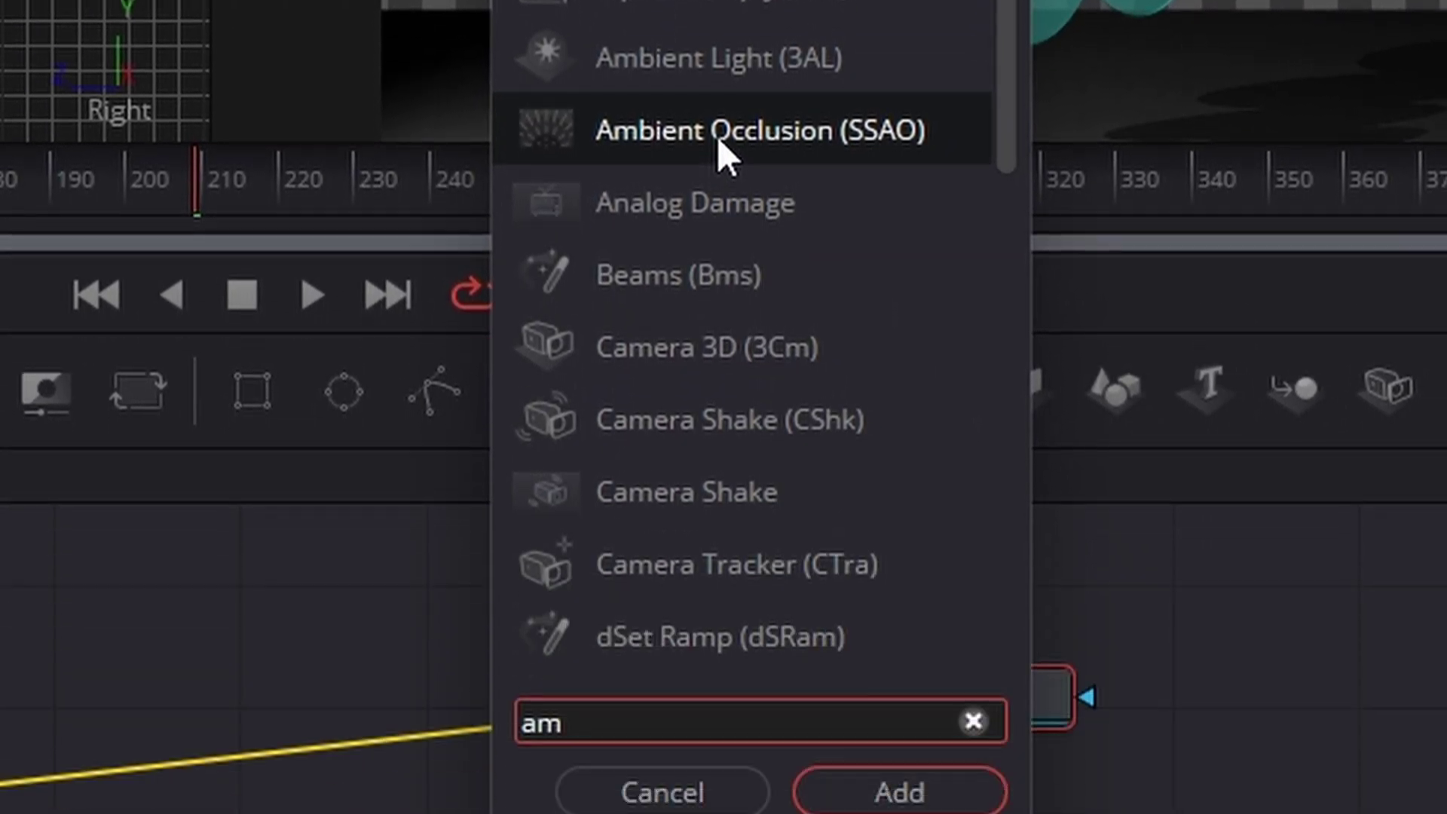
left_click(935, 792)
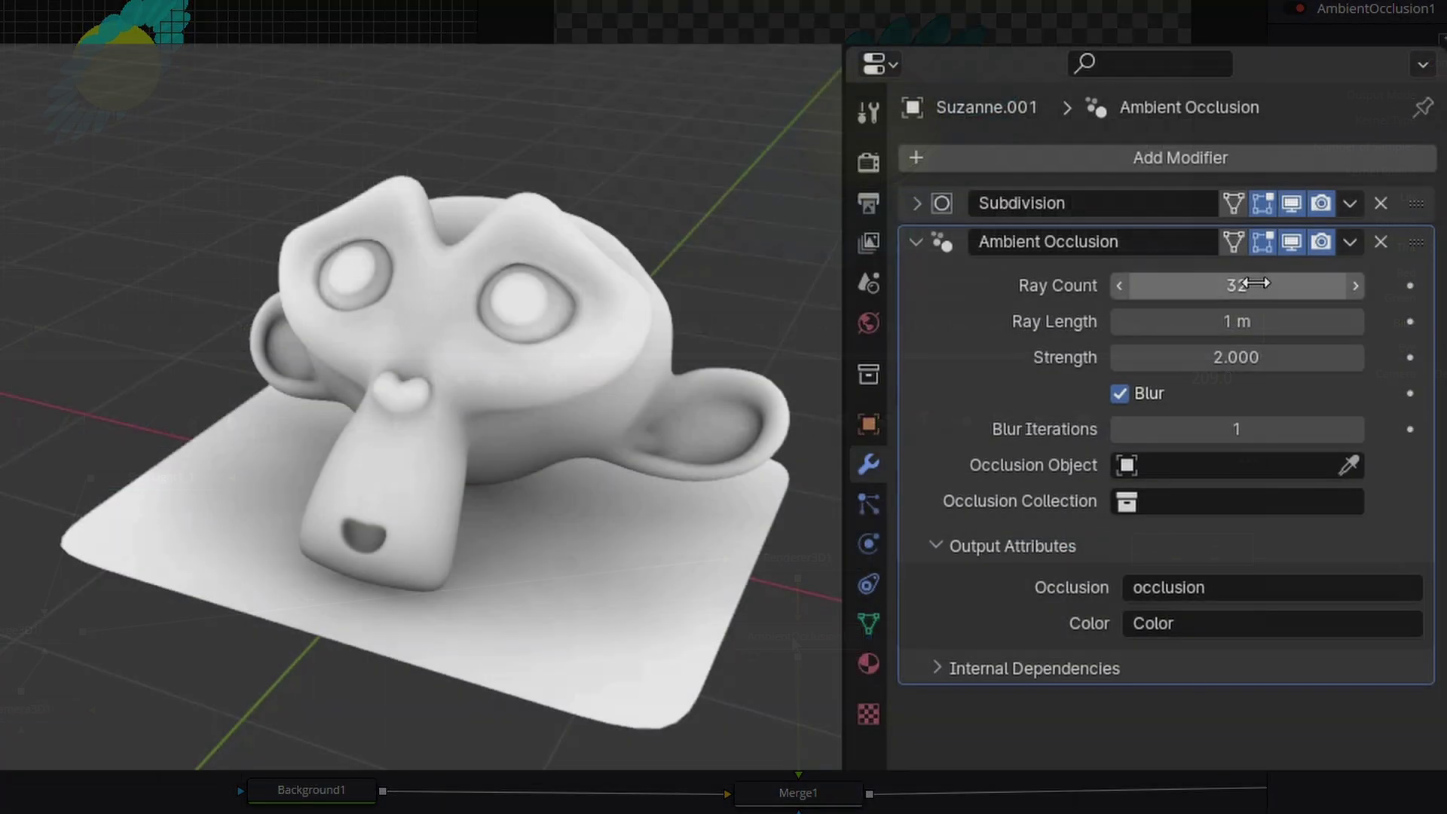
Connect Camera3D1 to the camera input of AmbientOcclusion1 and show the ambient occlusion output in the second viewer
mouse_move(1236, 285)
left_mouse_down()
mouse_move(1131, 285)
mouse_move(1189, 285)
mouse_move(1210, 321)
mouse_move(1163, 321)
mouse_move(1231, 321)
mouse_move(1211, 357)
mouse_move(1176, 358)
mouse_move(1266, 357)
left_mouse_up()
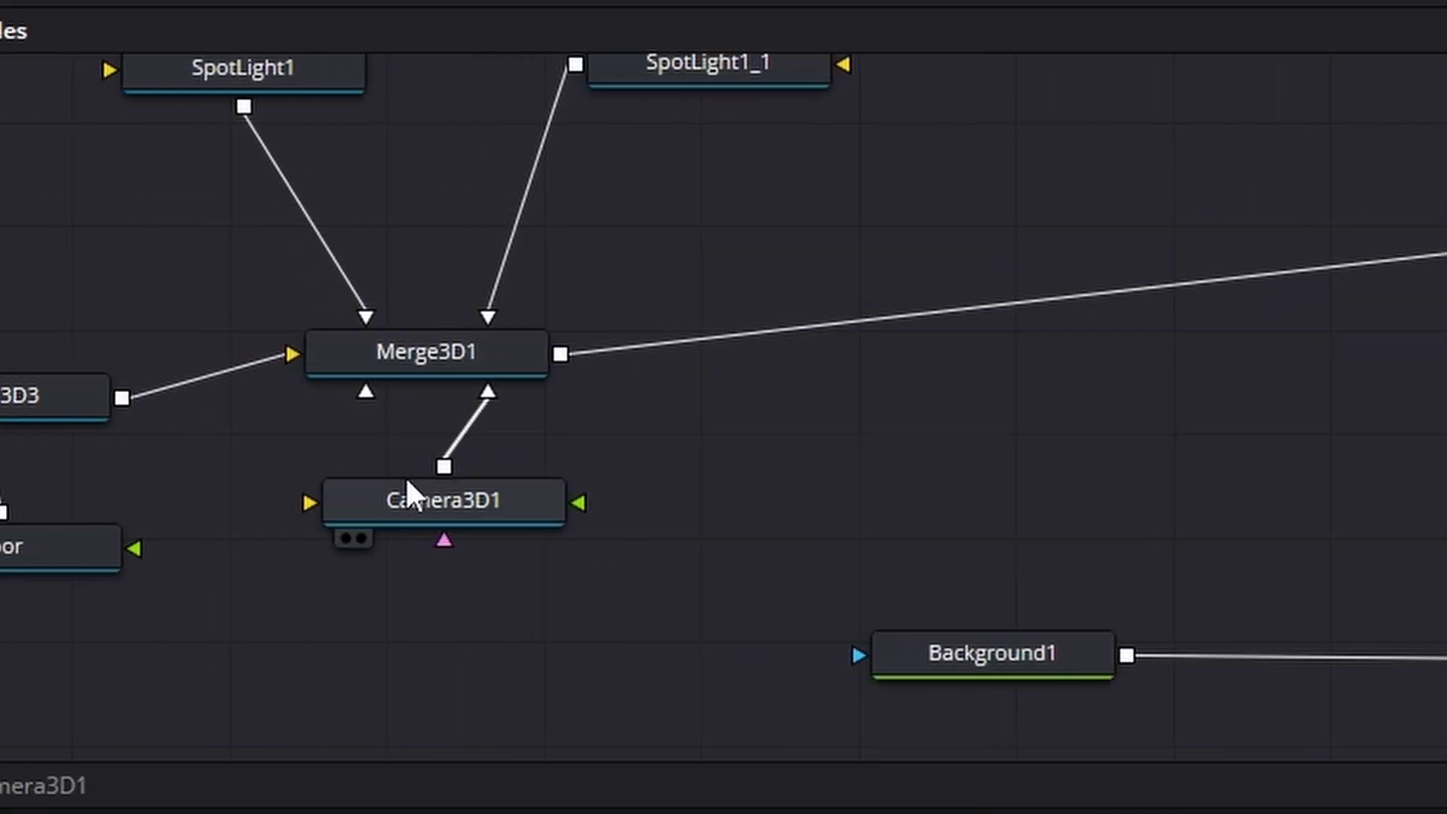
left_click_drag(443, 466, 835, 384)
mouse_move(932, 395)
left_mouse_down()
mouse_move(882, 394)
mouse_move(926, 400)
left_mouse_up()
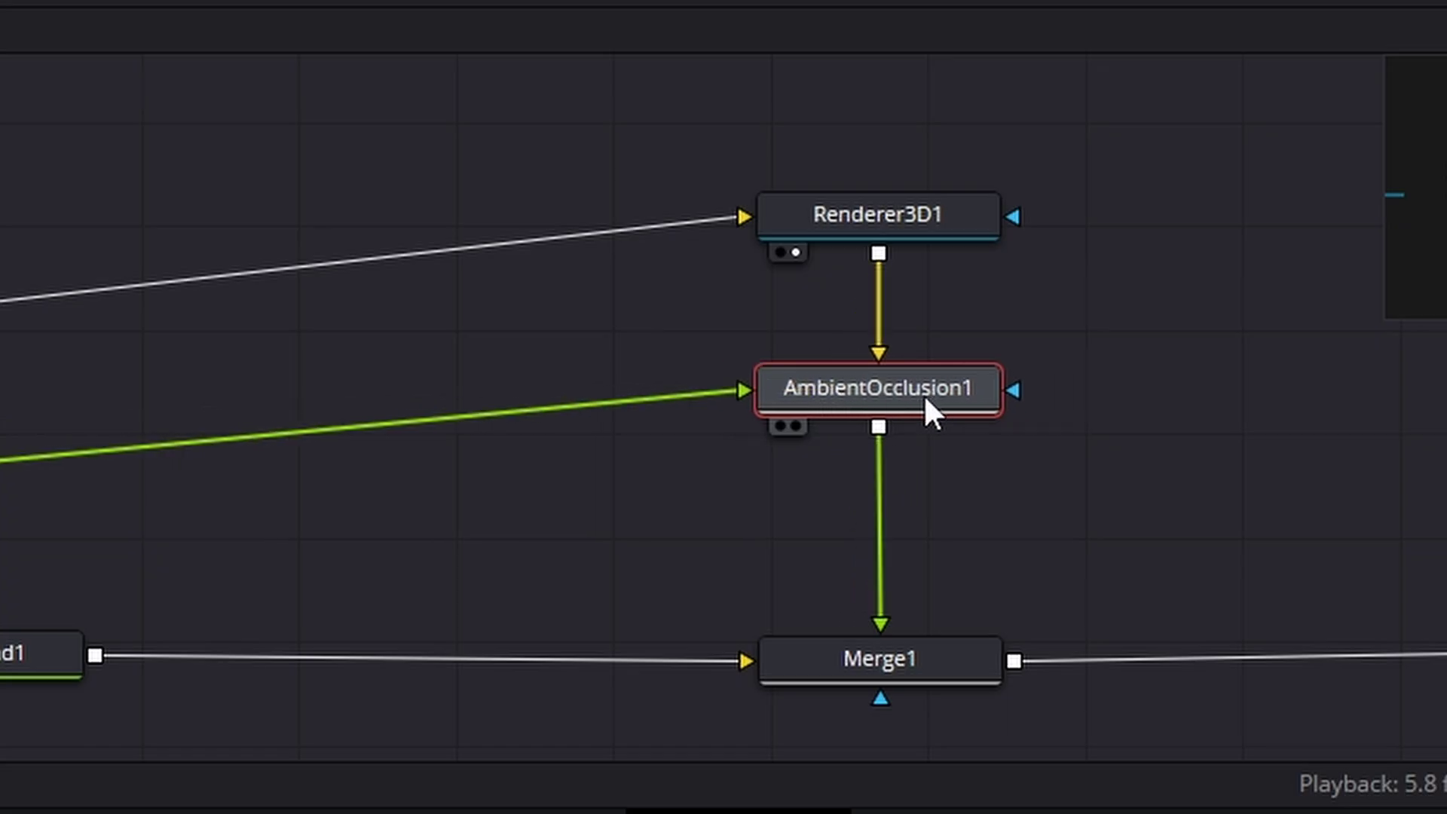
left_click(796, 425)
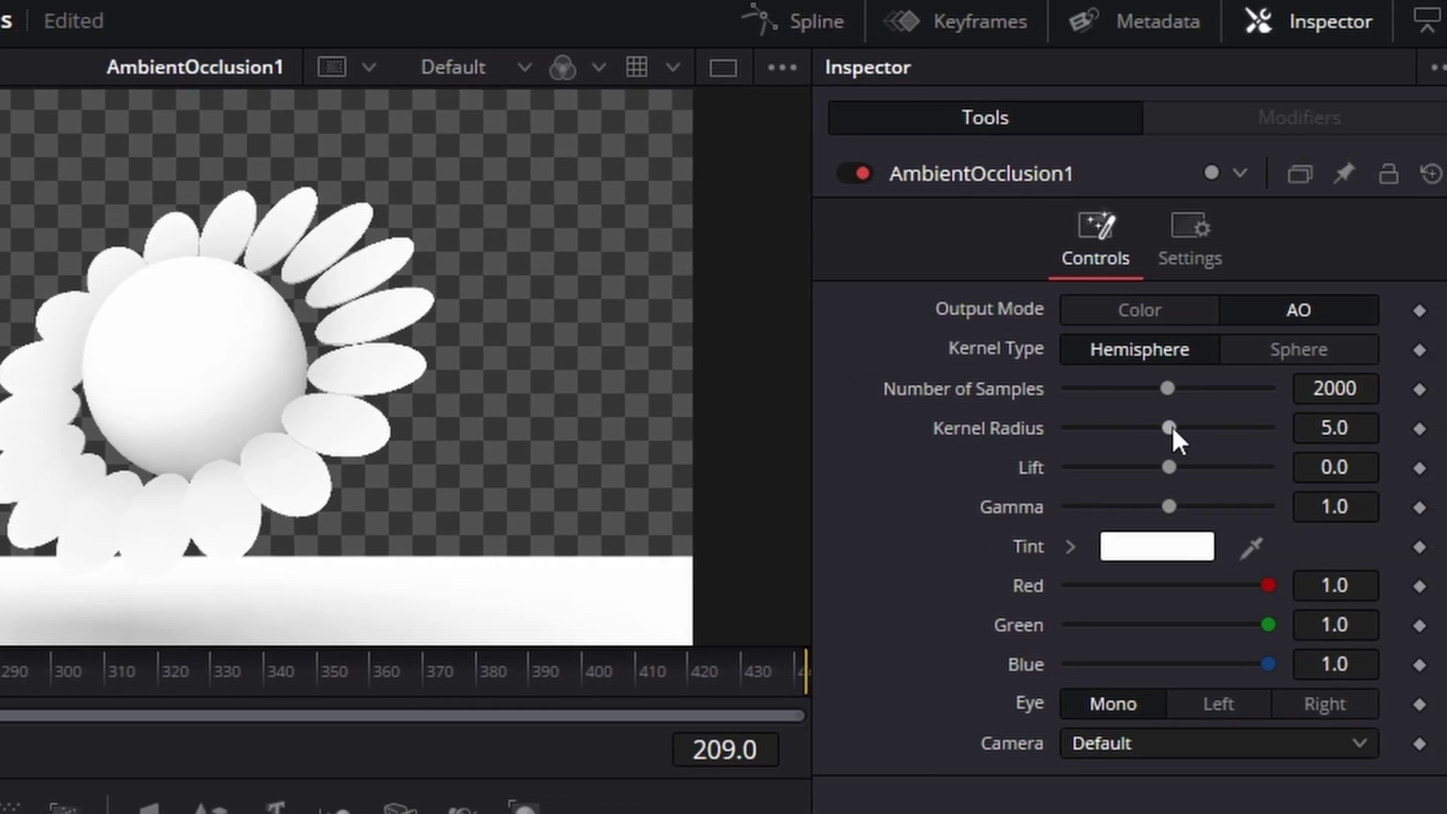
Set the ambient occlusion's Kernel Radius to 0.94 and Lift to -0.64, and lower its Gamma slightly
left_click_drag(1169, 427, 1087, 468)
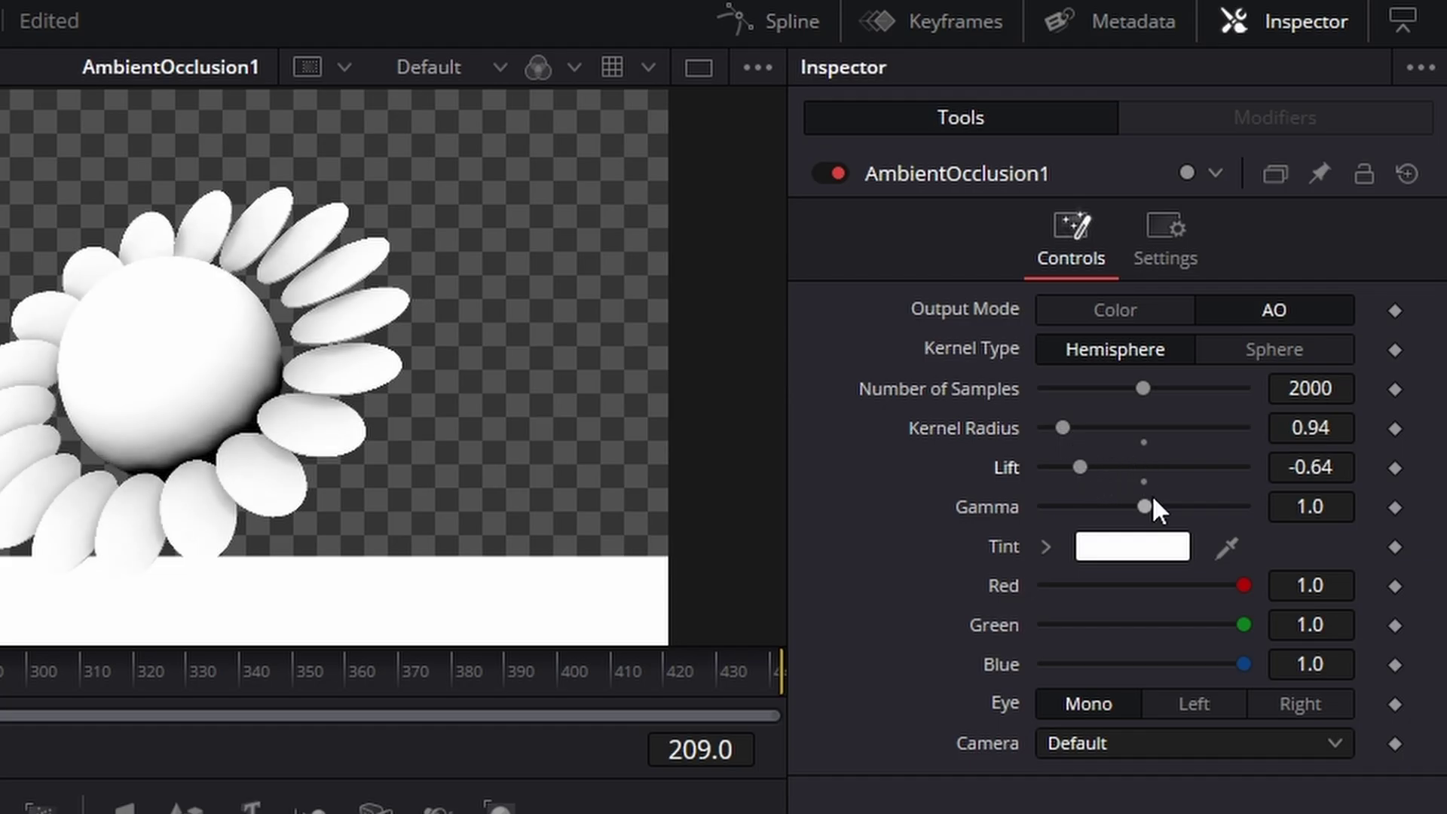
mouse_move(1148, 506)
left_mouse_down()
mouse_move(1117, 507)
mouse_move(1130, 504)
left_mouse_up()
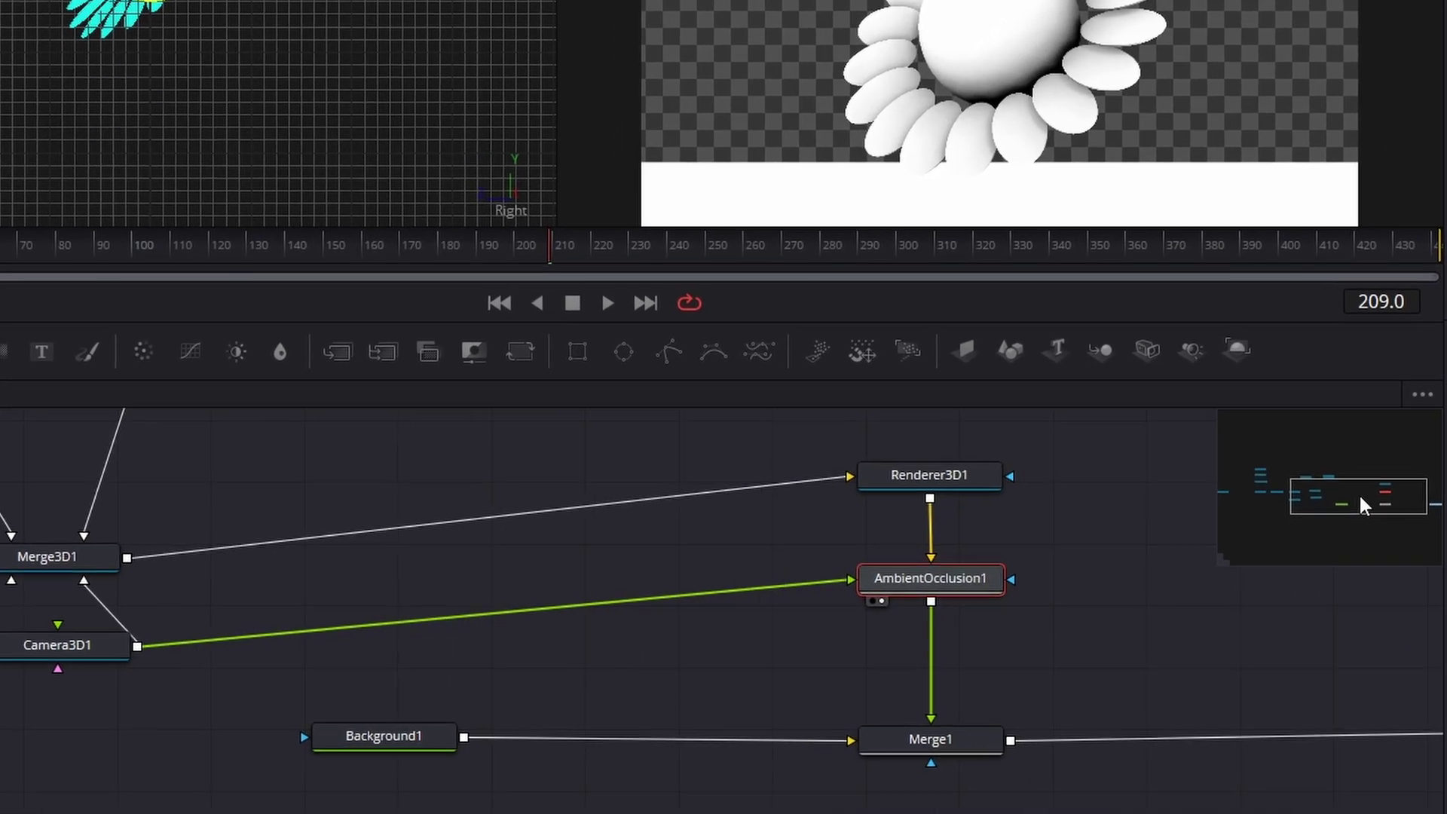
Add a second Background node and merge it over the Merge1 output ahead of MediaOut1
left_click_drag(1361, 499, 1409, 503)
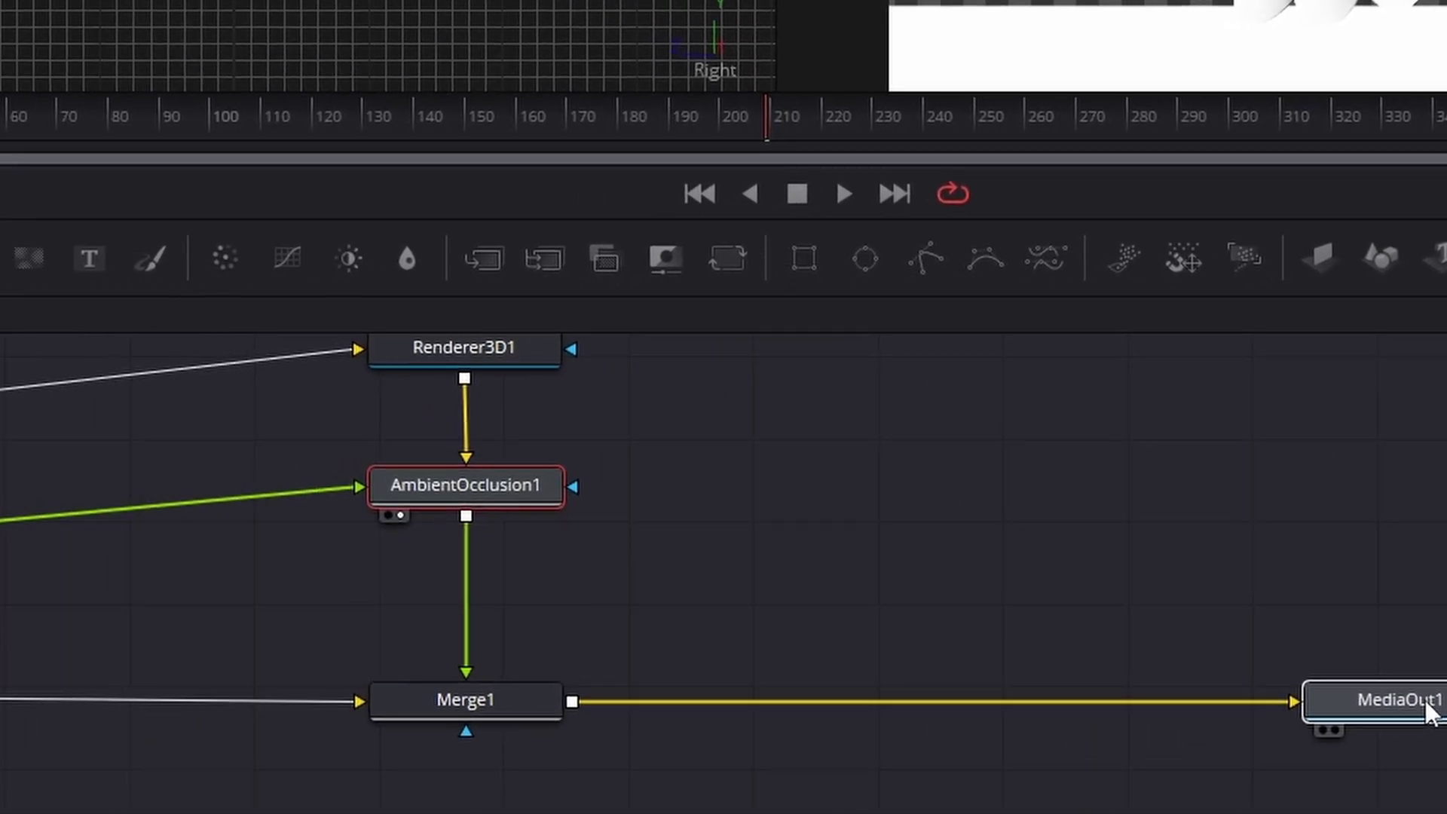
left_click(1210, 679)
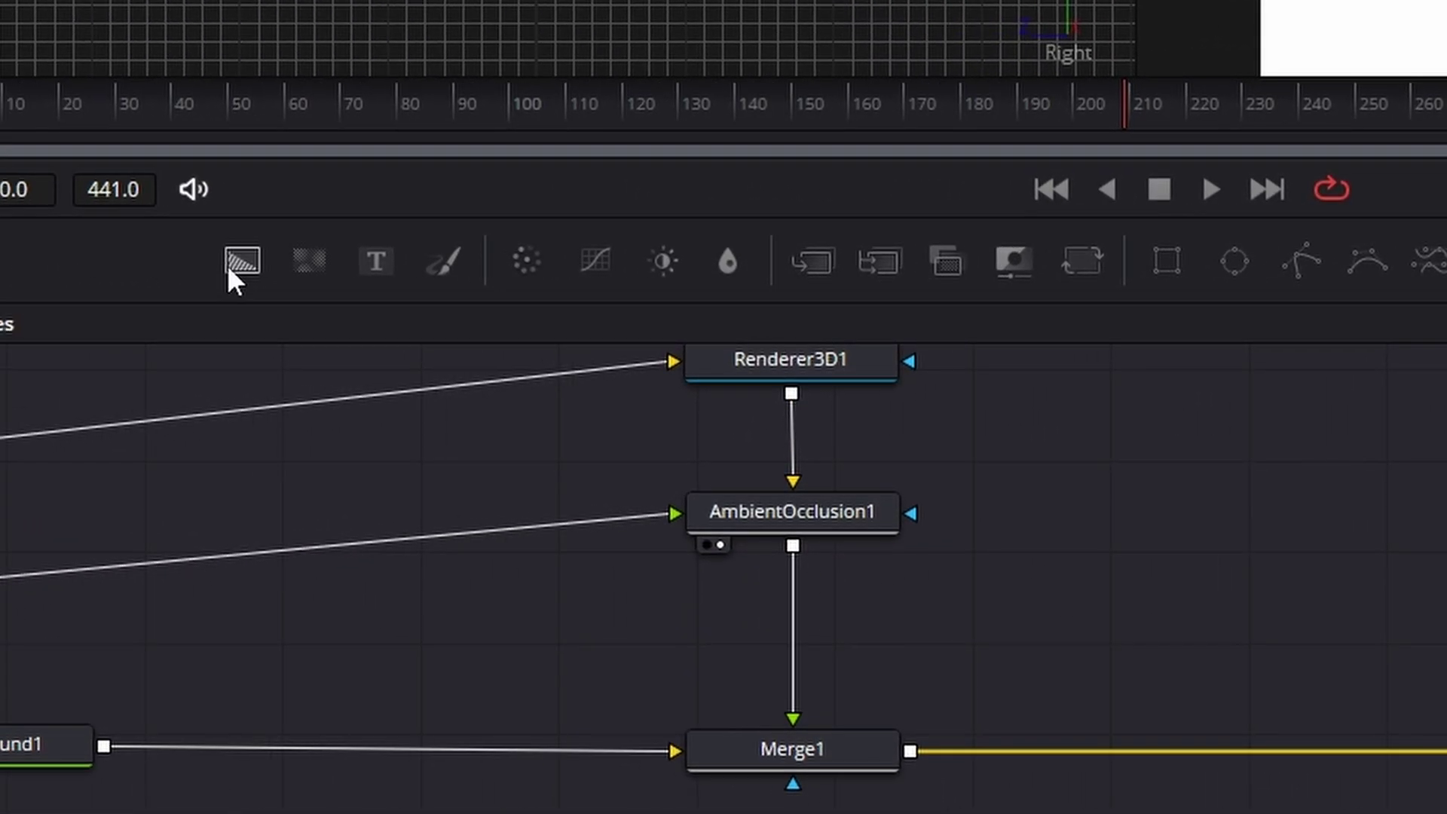
left_click_drag(230, 271, 1418, 457)
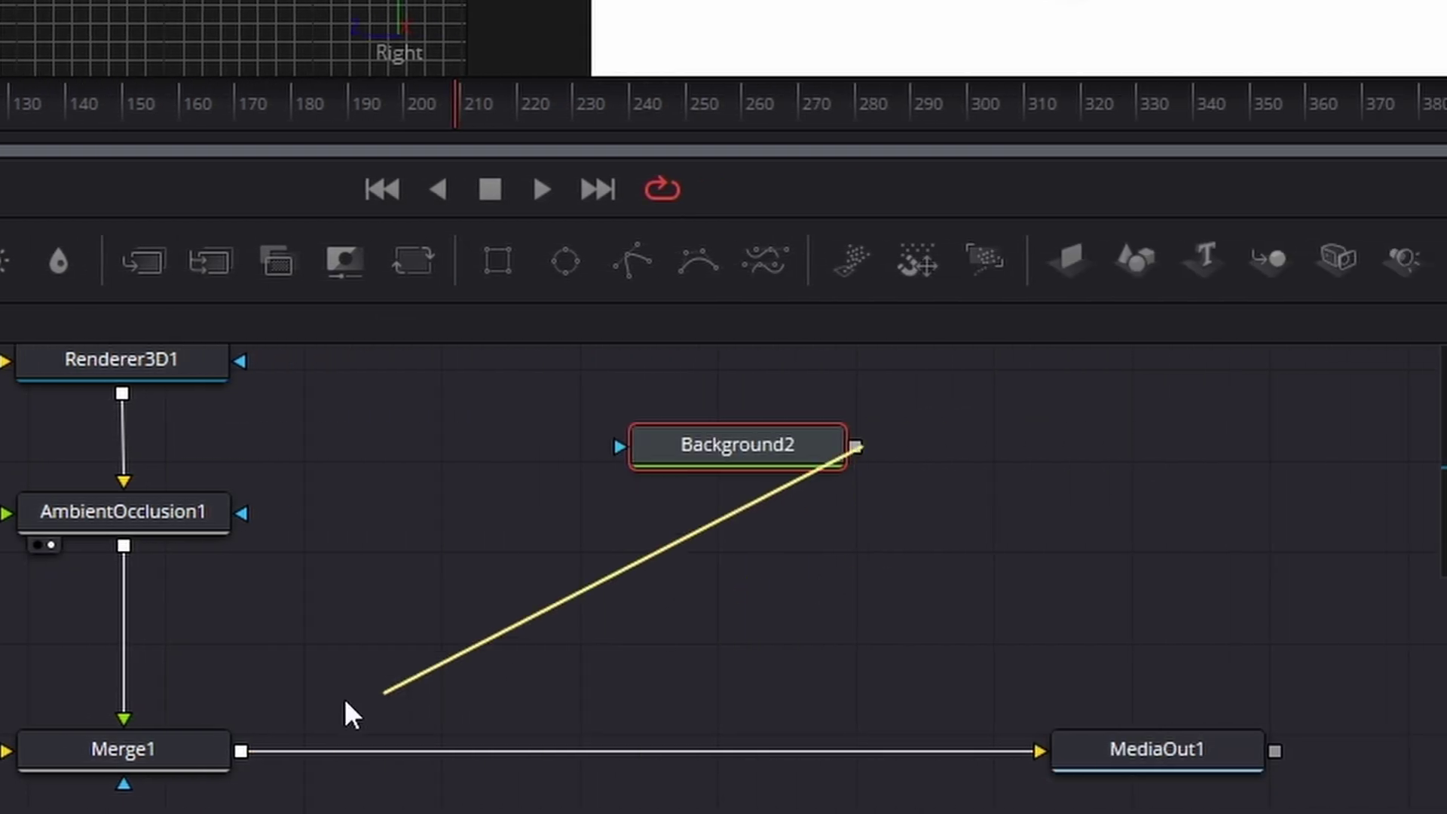
left_click_drag(243, 753, 242, 753)
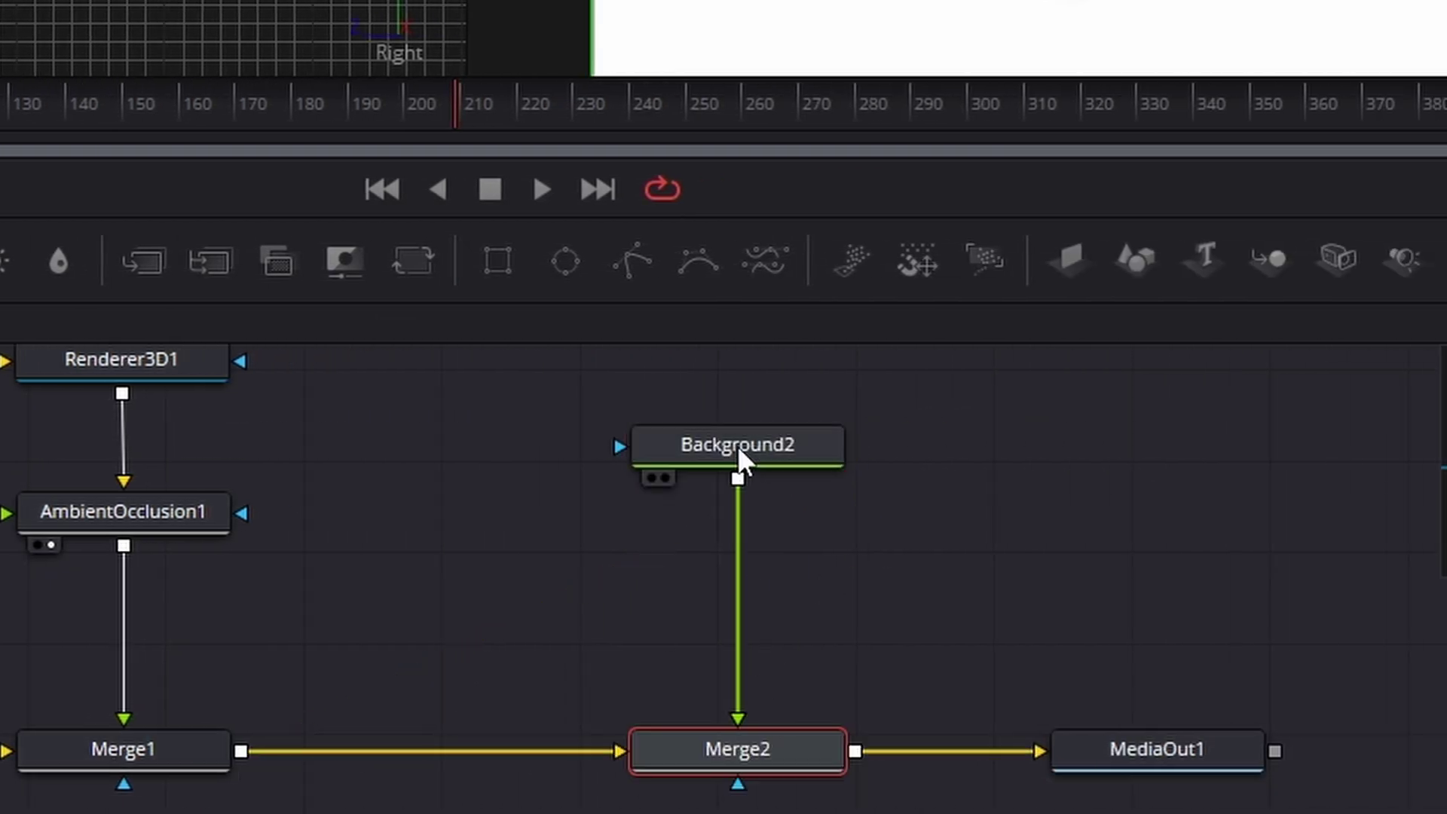
Change the Background2 colour to white (#ffffff)
left_click(575, 528)
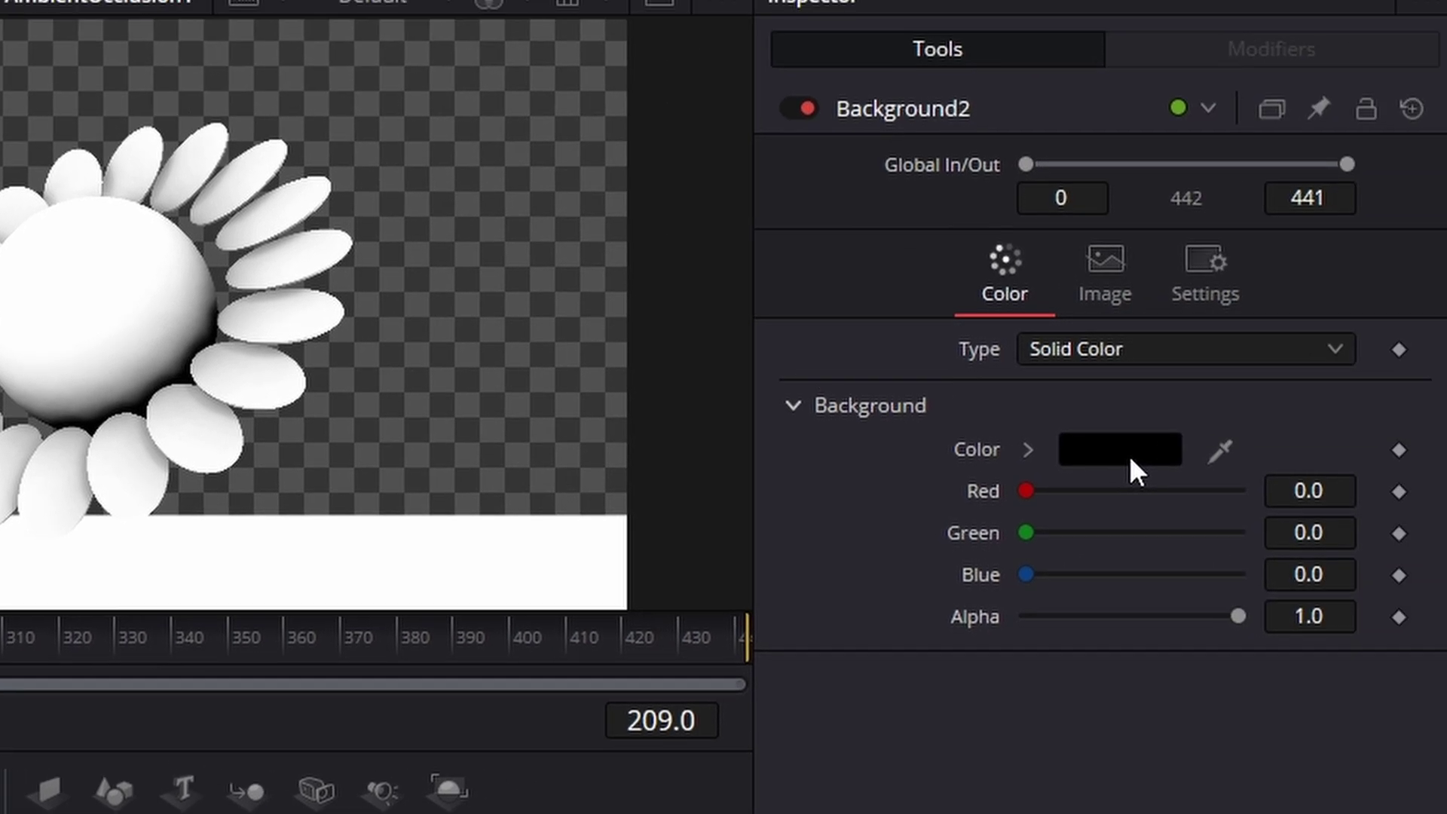
left_click(1129, 452)
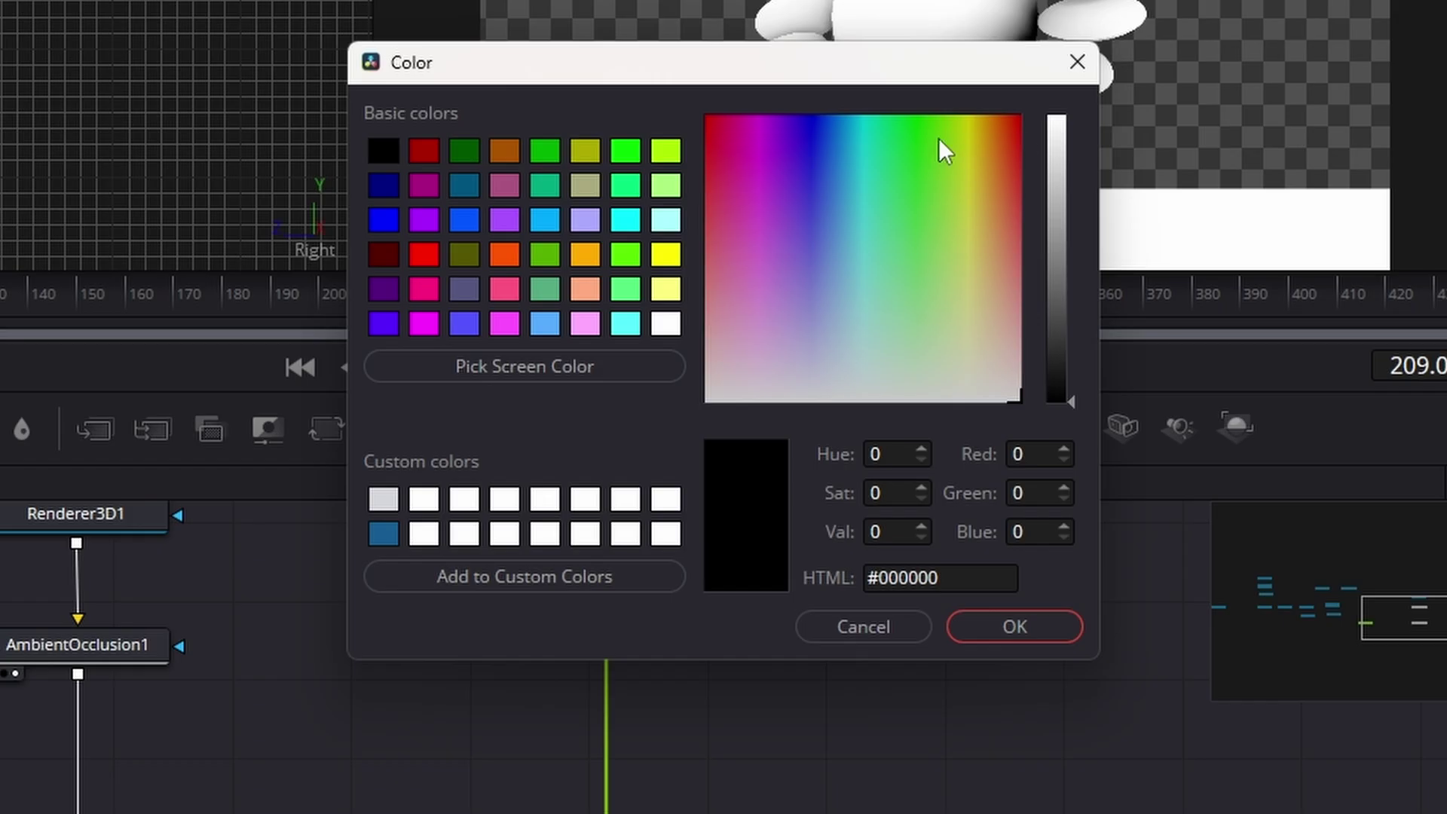
left_click(1059, 128)
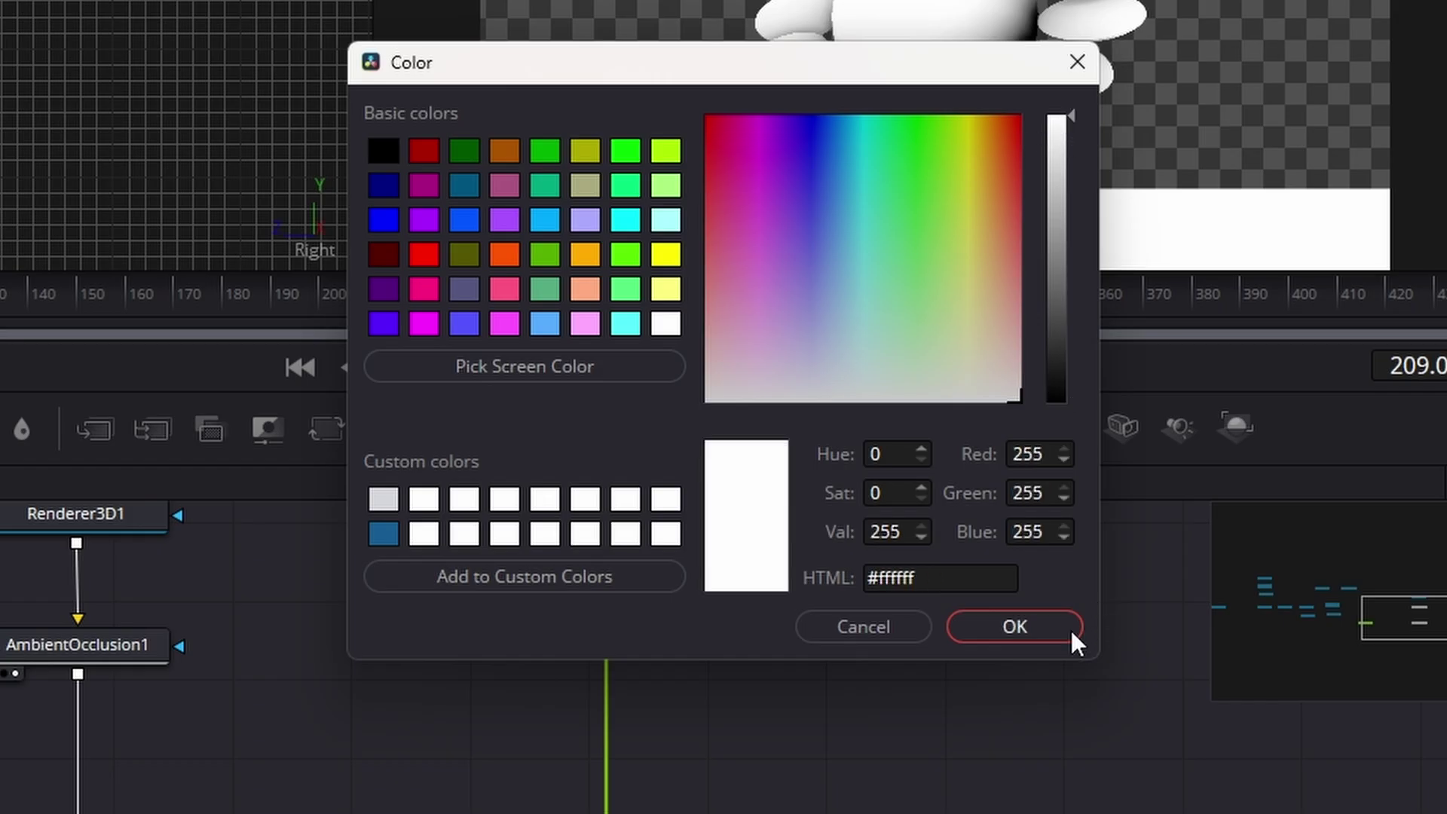
left_click(1070, 630)
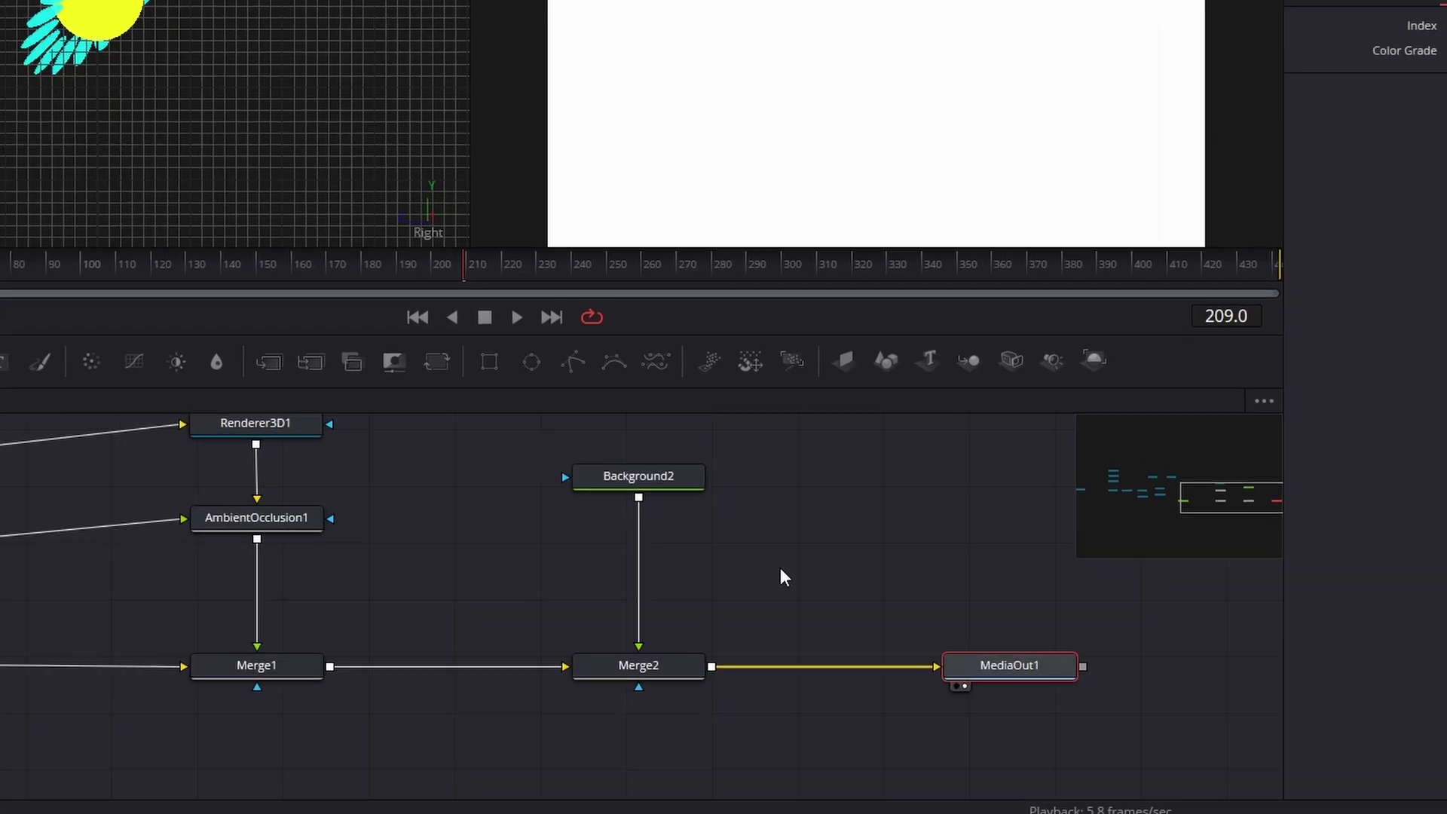
Swap the inputs of Merge2 so the white Background2 feeds its background and the Merge1 output its foreground
left_click(645, 476)
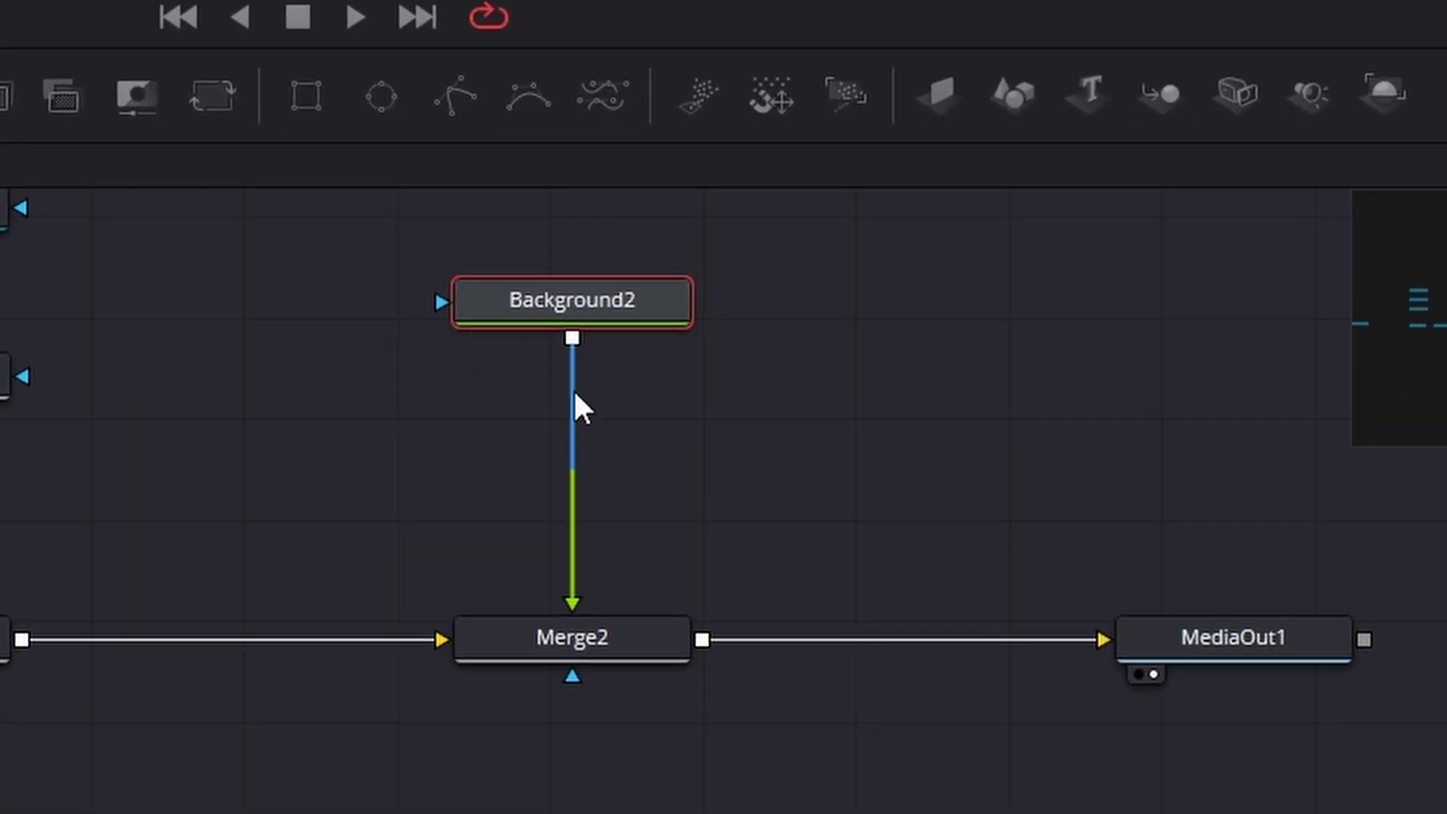
mouse_move(575, 394)
left_click(603, 639)
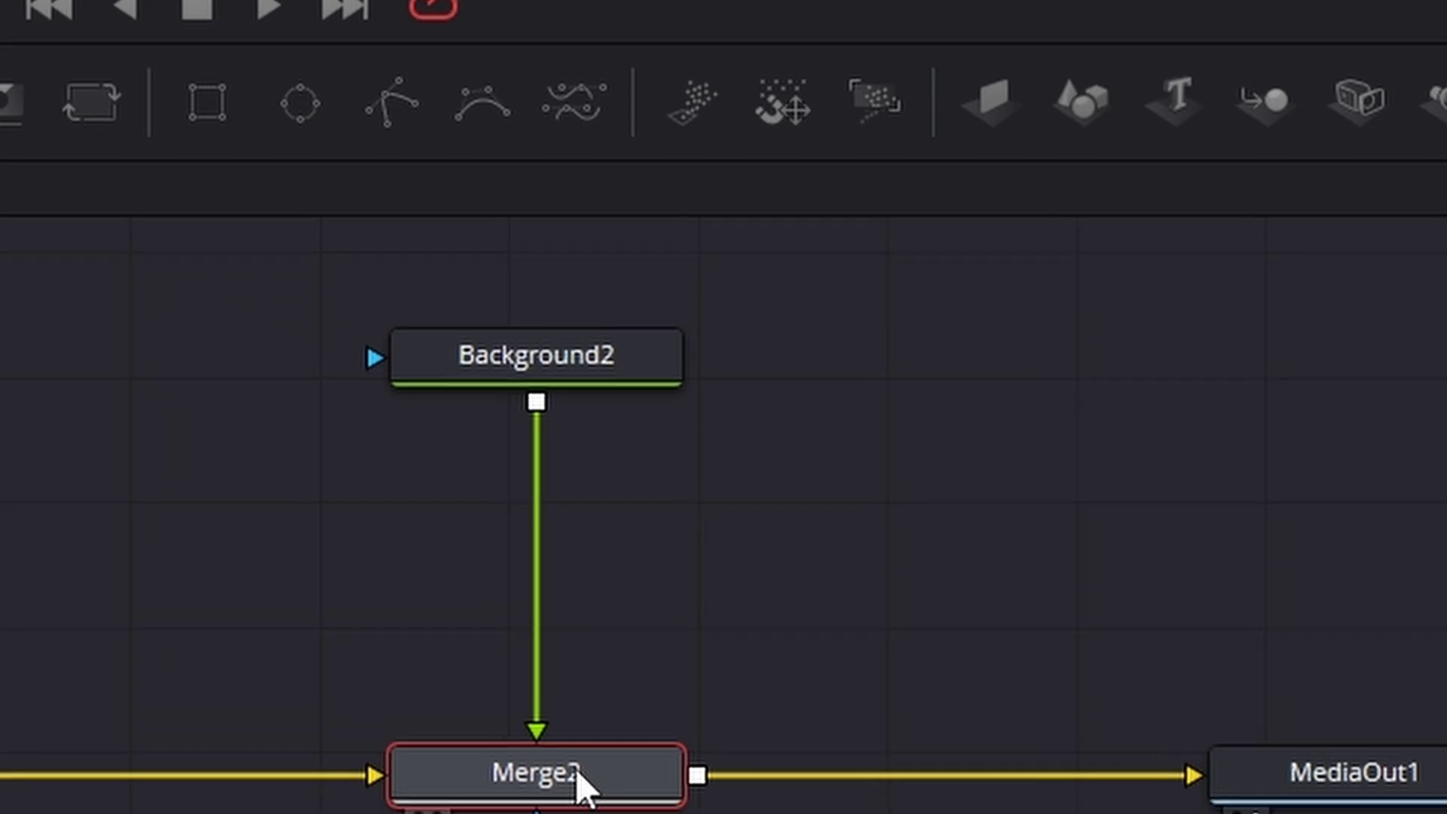
right_click(603, 639)
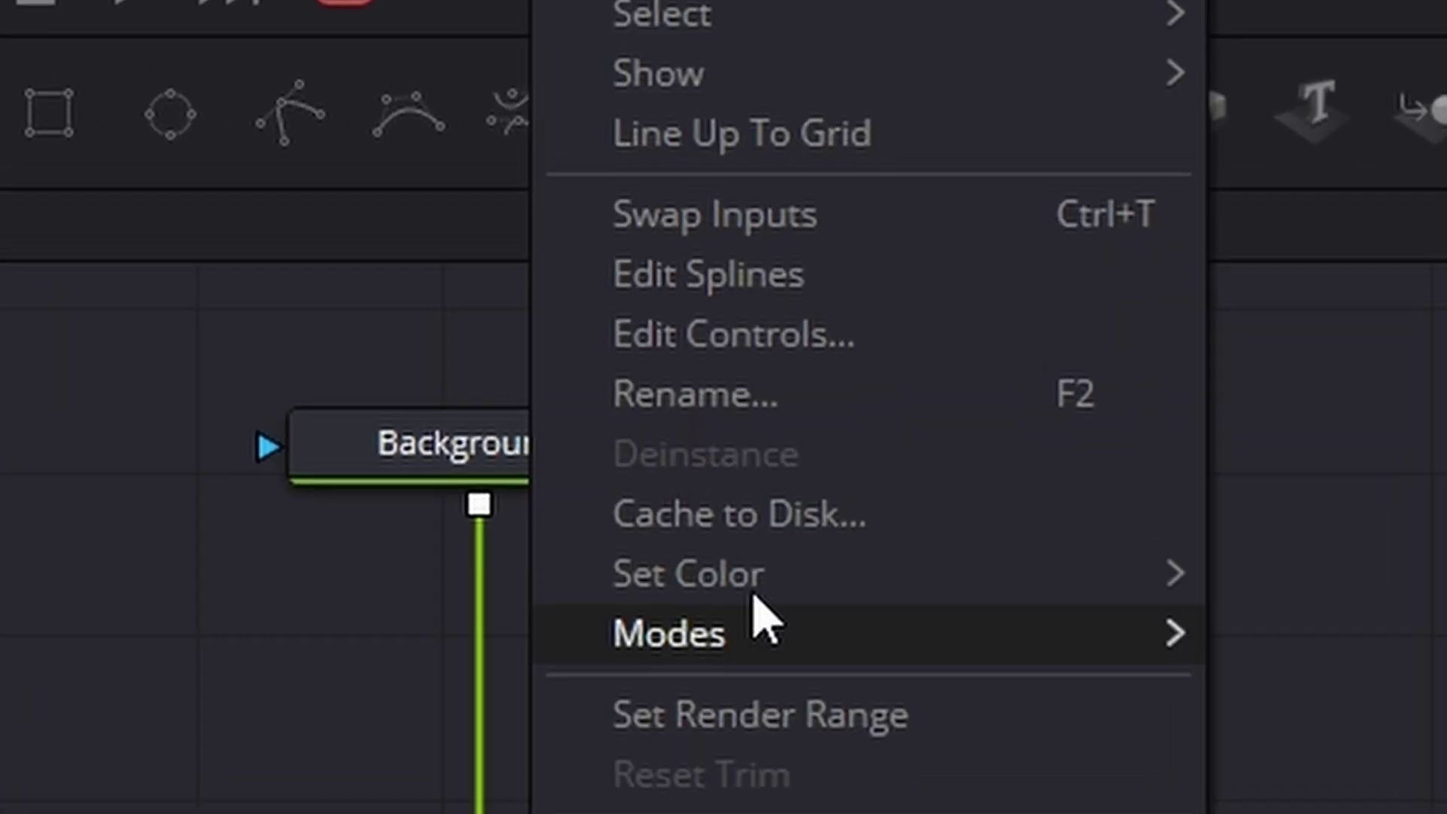
left_click(758, 216)
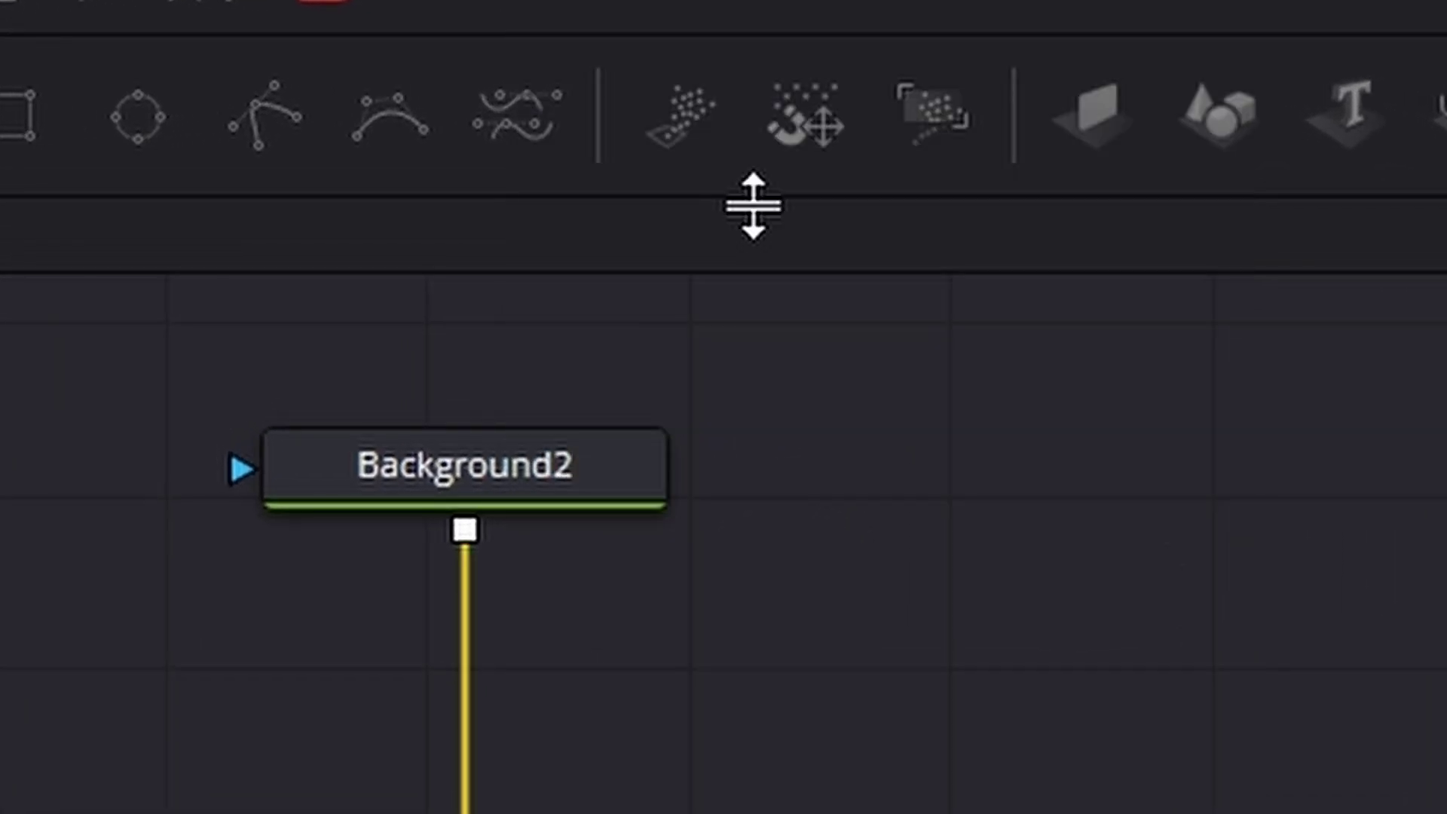
Play back the composite over the white background in the MediaOut1 viewer and stop playback
scroll(724, 543, "left", 5)
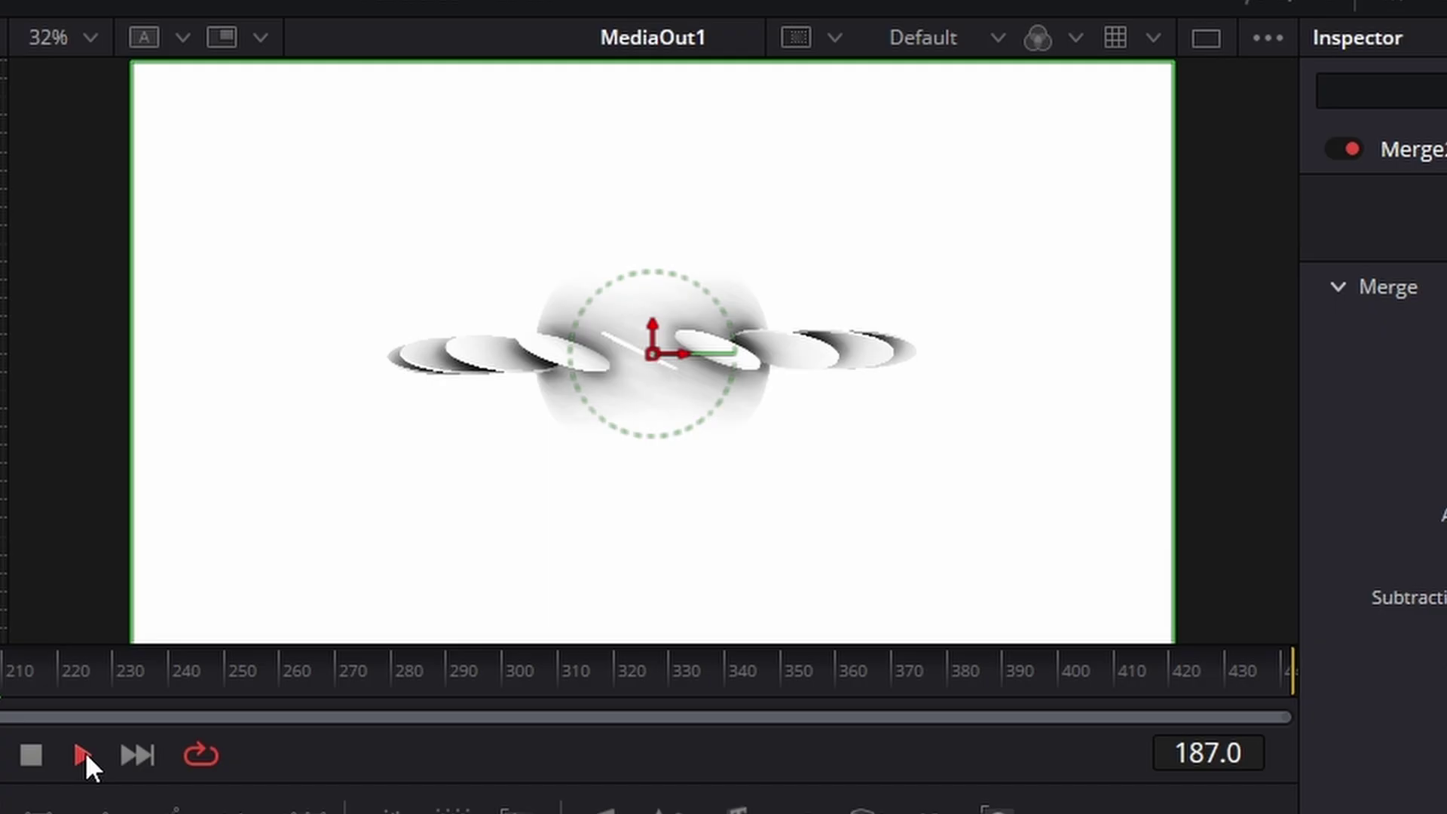
left_click(35, 750)
left_click_drag(11, 689, 273, 92)
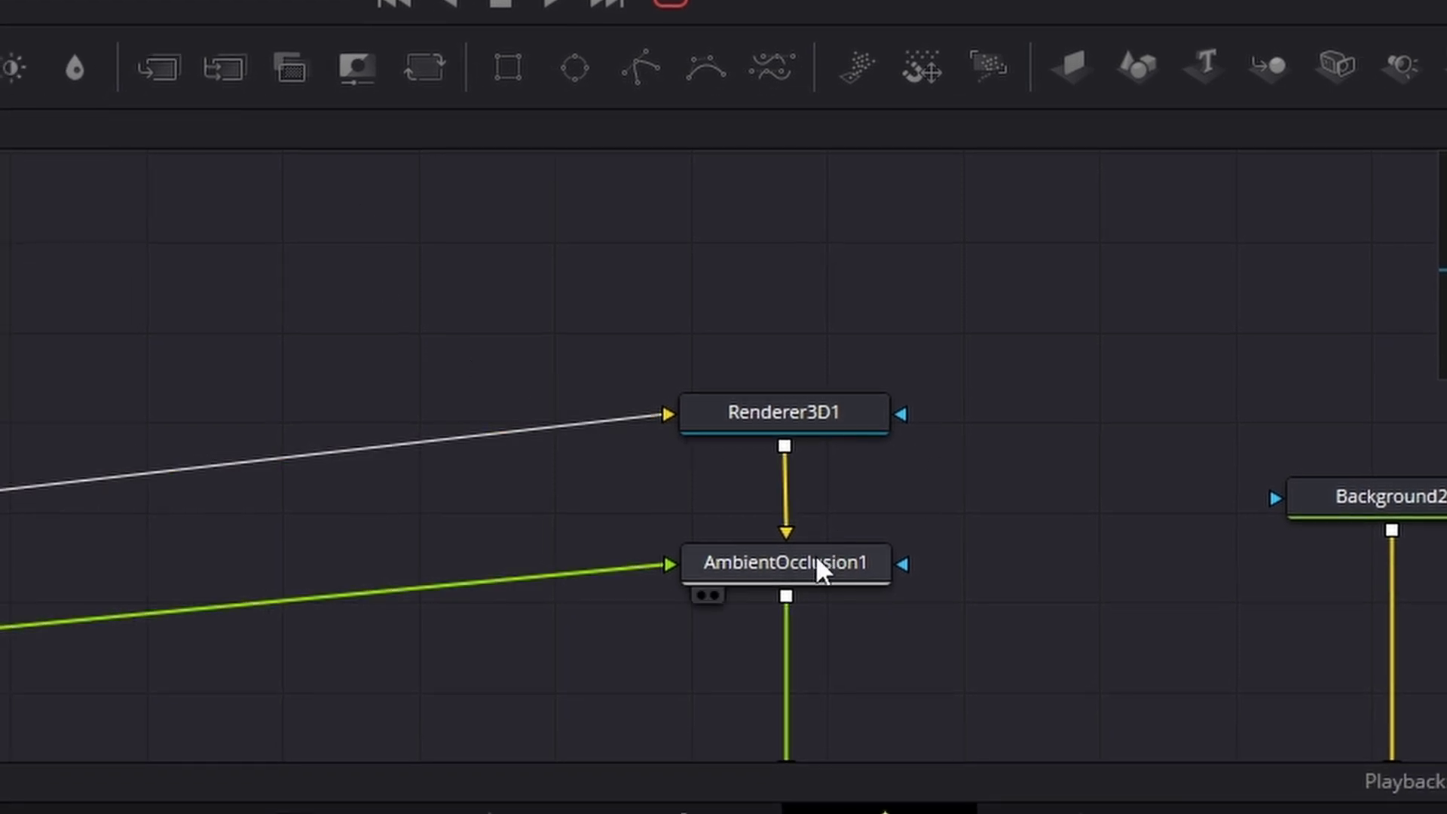
Add a second Ambient Occlusion node after AmbientOcclusion1 and connect Camera3D1 to its camera input
left_click(818, 562)
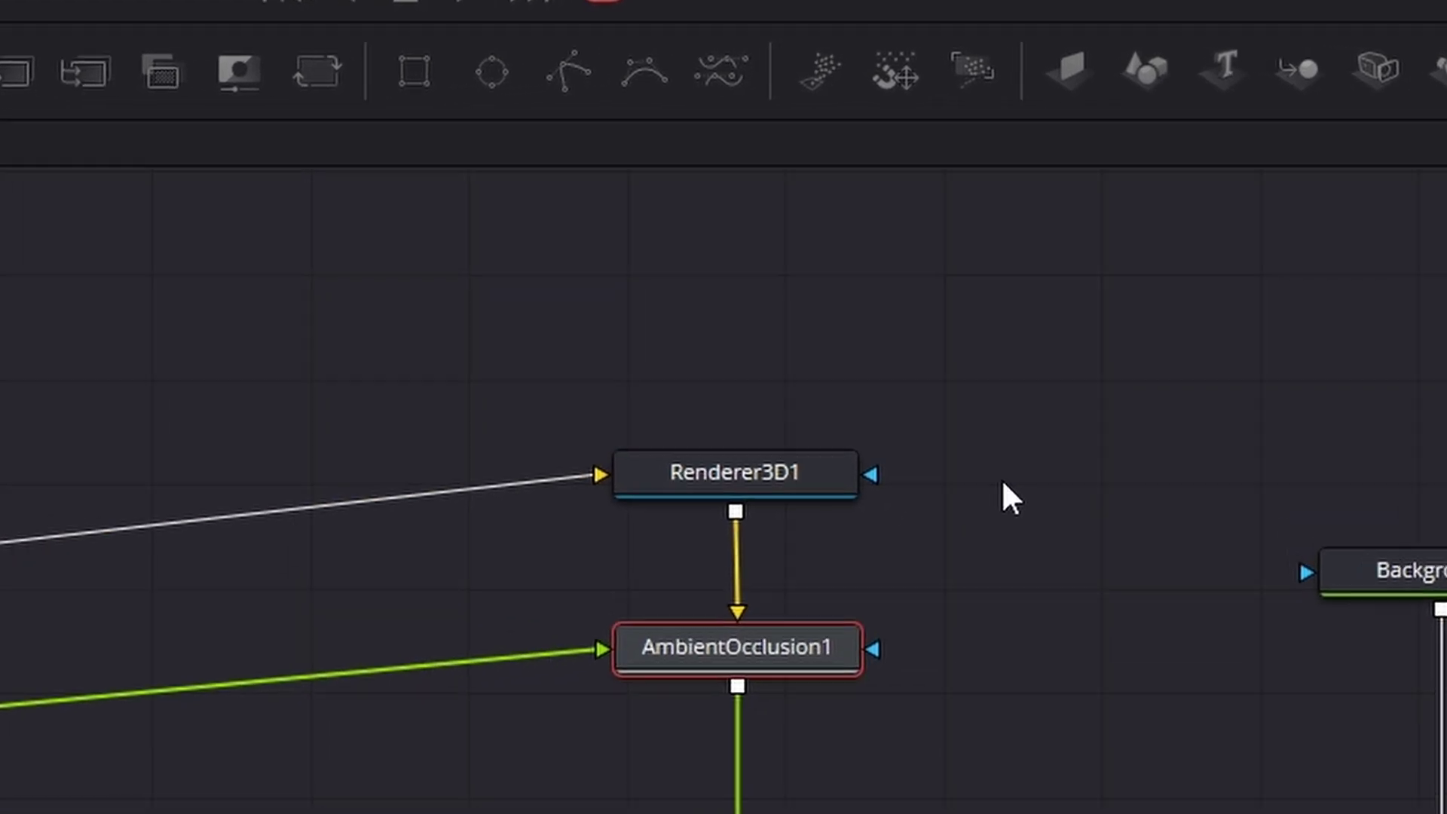
key("shift+space")
type("am")
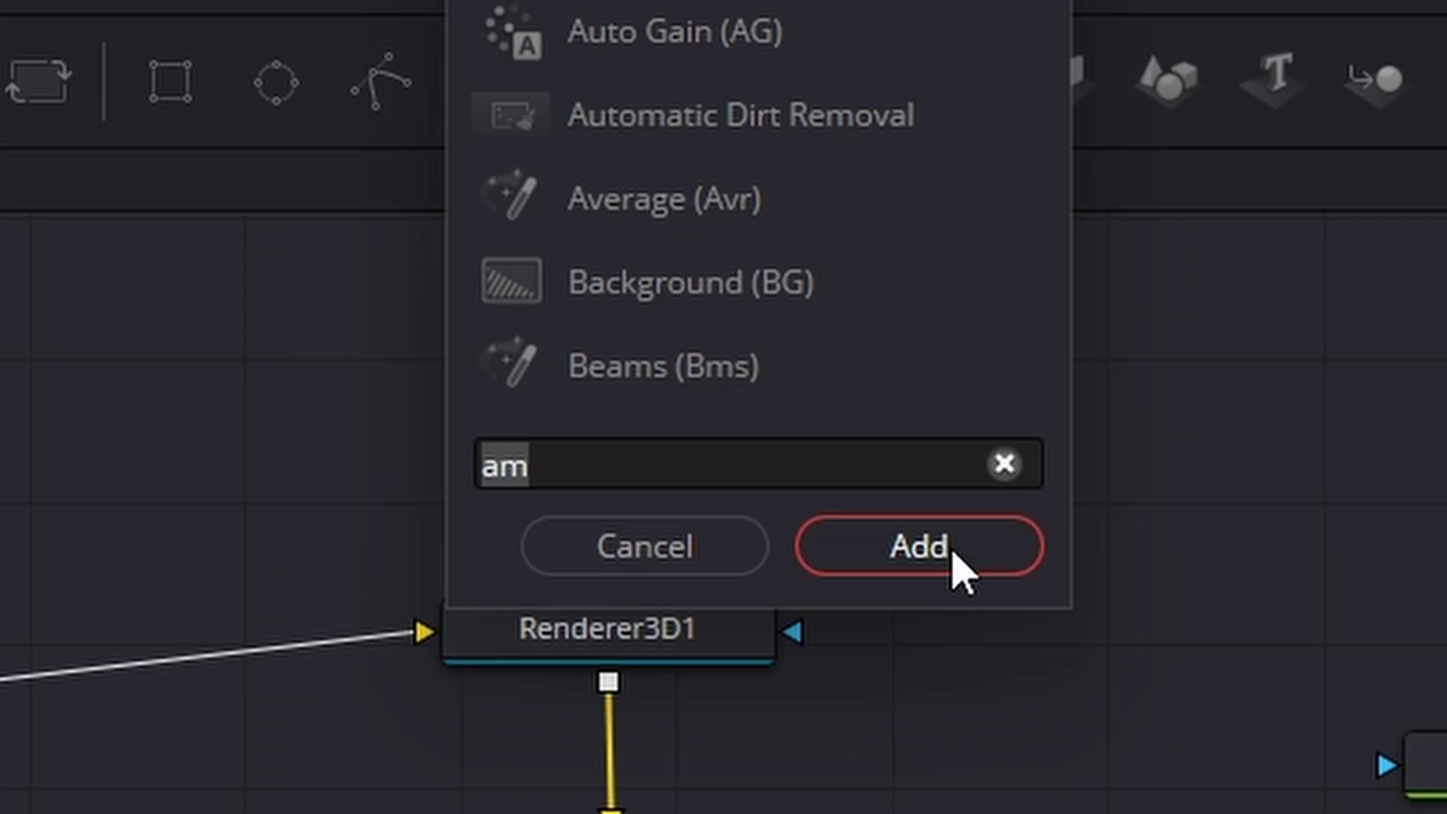
left_click(953, 554)
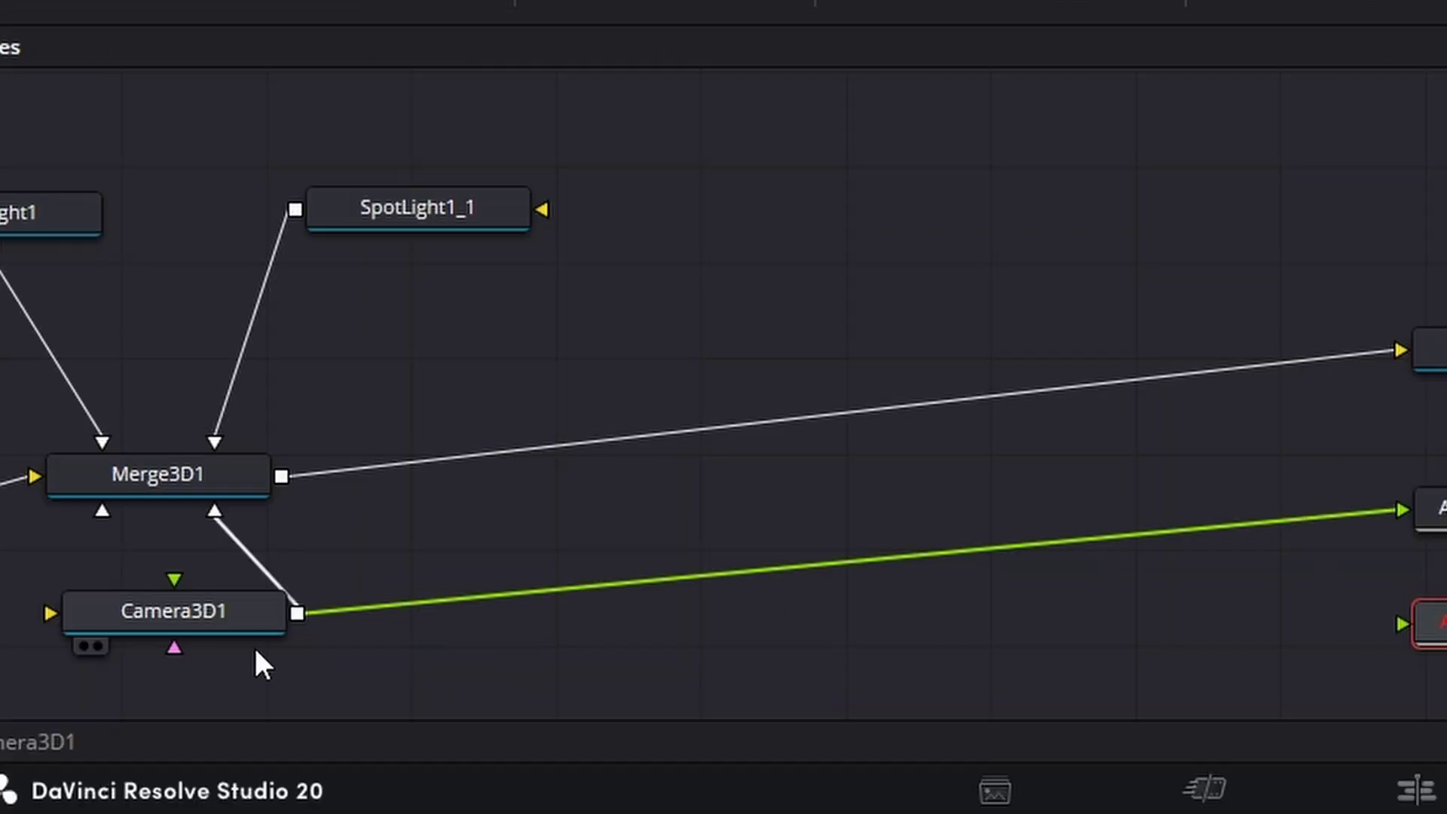
left_click_drag(297, 613, 953, 564)
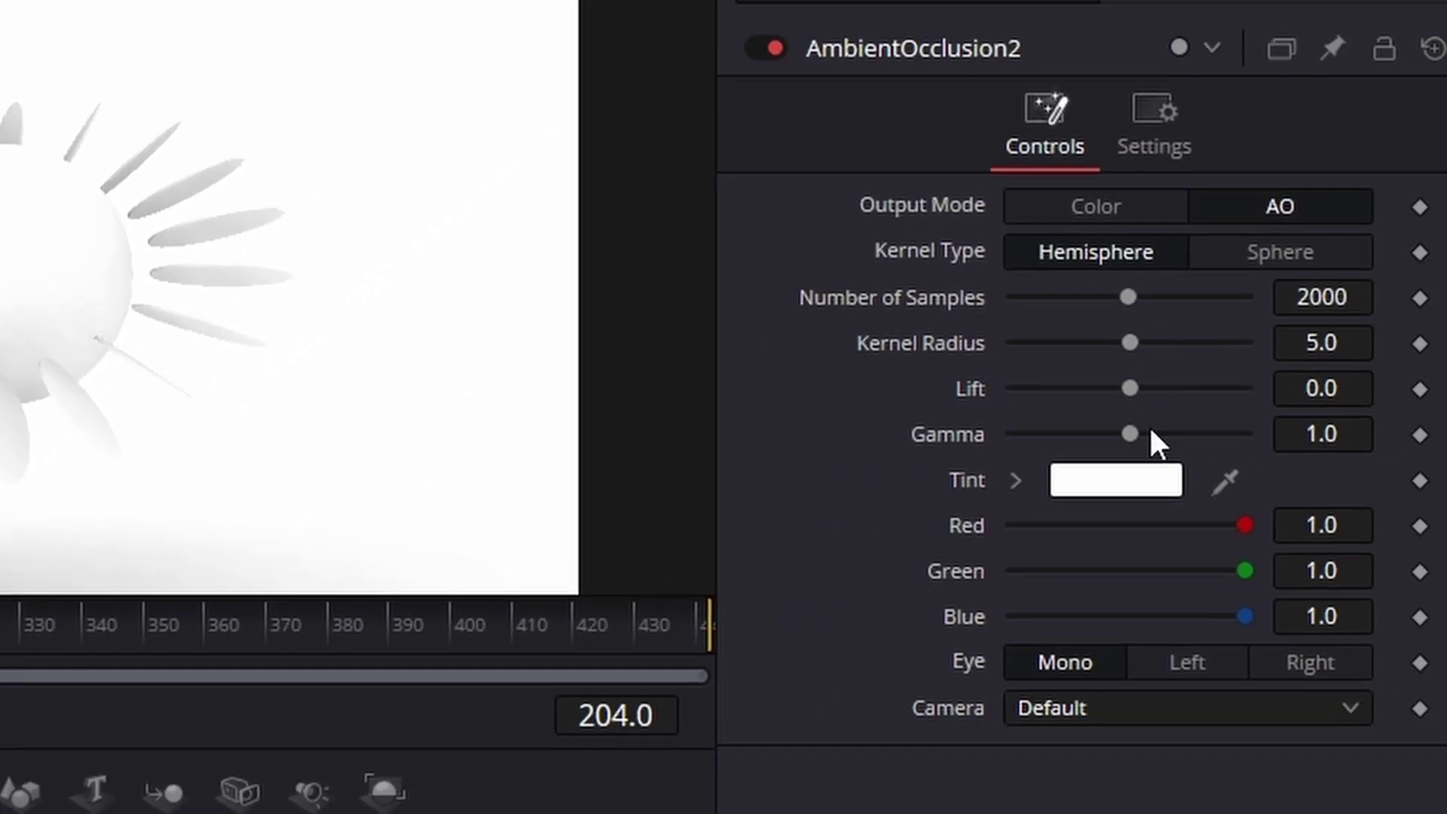
Lower the Gamma and Kernel Radius of AmbientOcclusion2 slightly
left_click_drag(1137, 433, 1090, 441)
mouse_move(1131, 340)
left_mouse_down()
mouse_move(1154, 338)
mouse_move(1103, 338)
left_mouse_up()
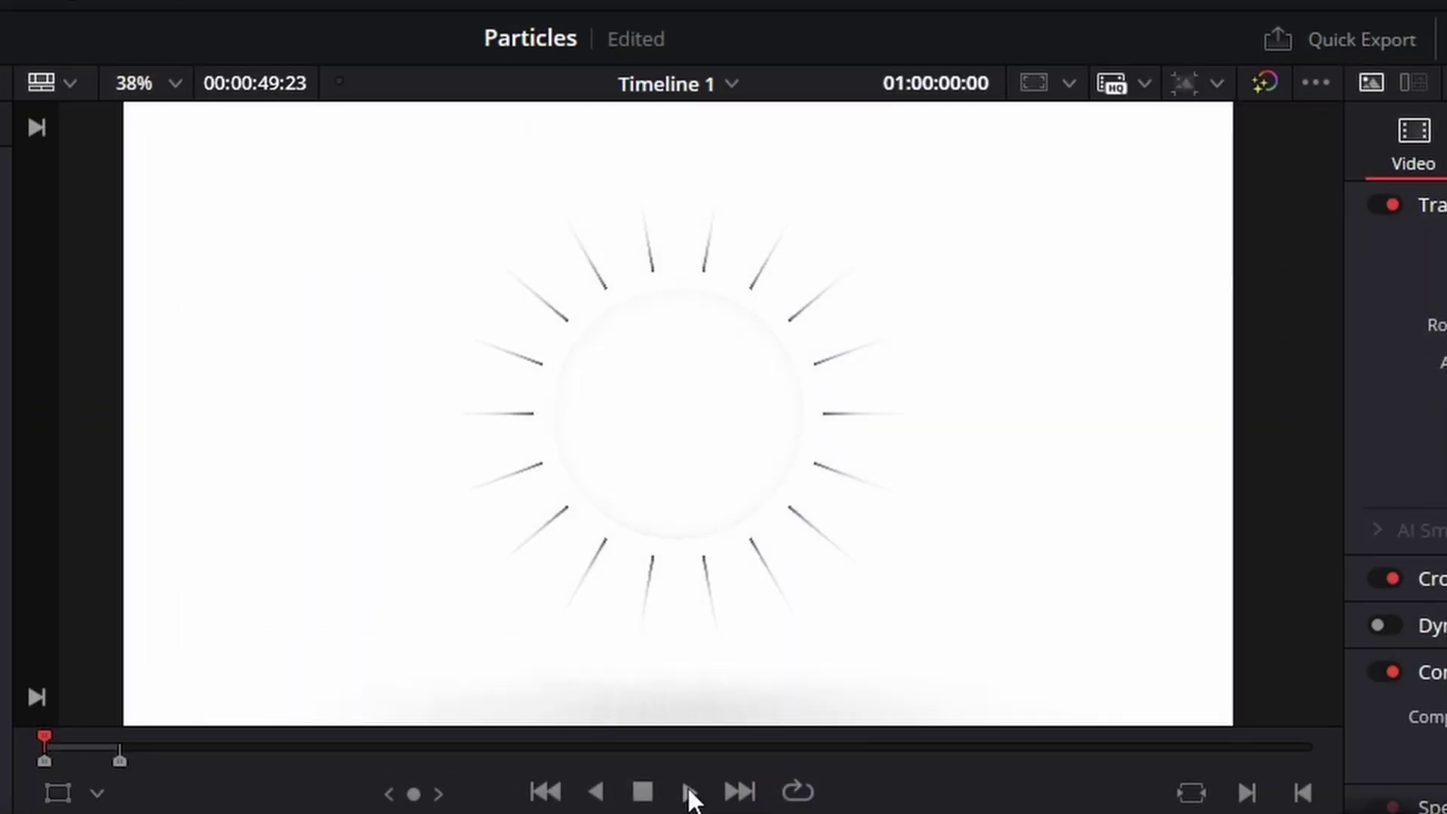
Play back the finished flower clip at the start of Timeline 1 and the 3d Test clip further along
left_click(690, 794)
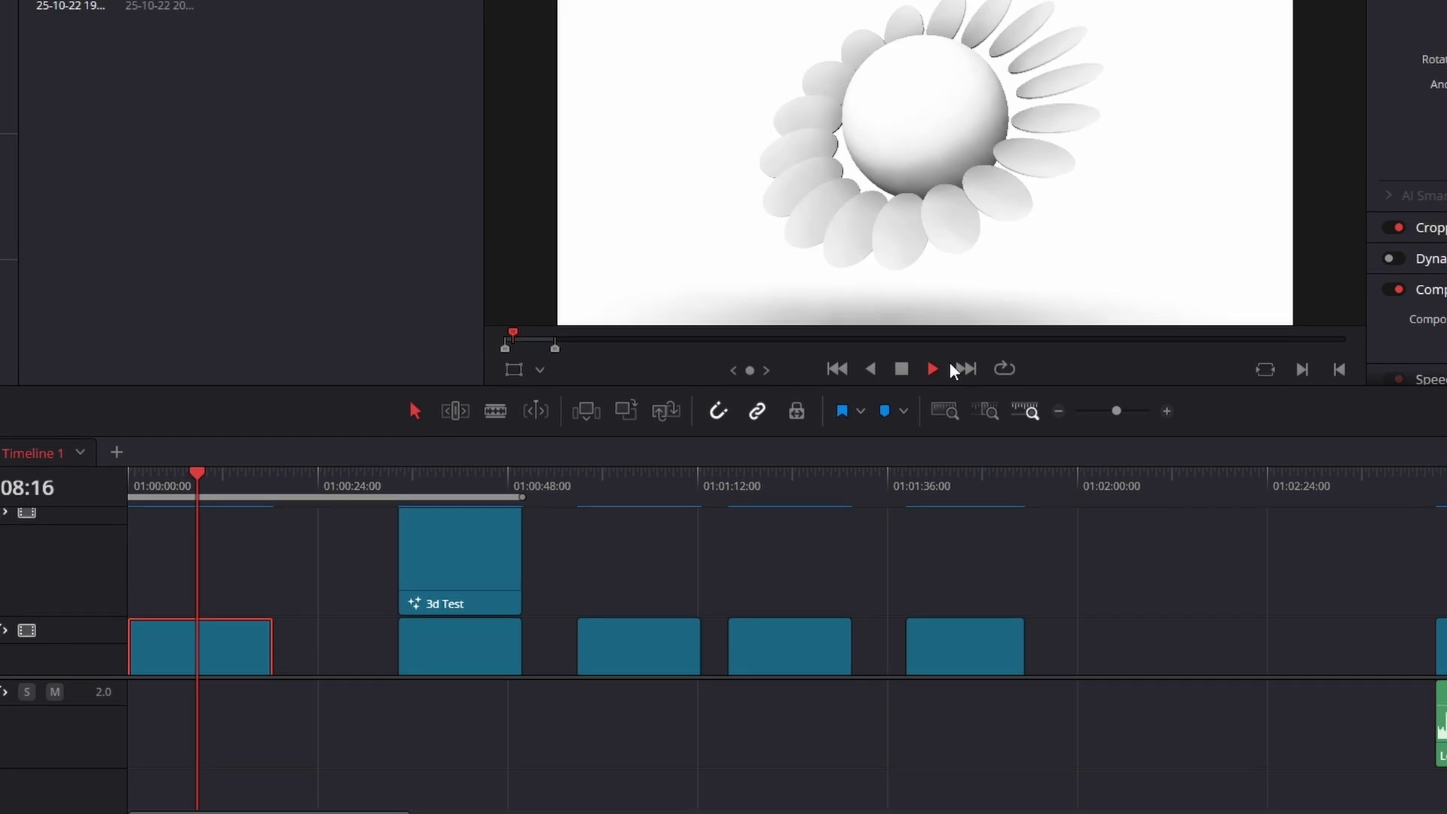
key("space")
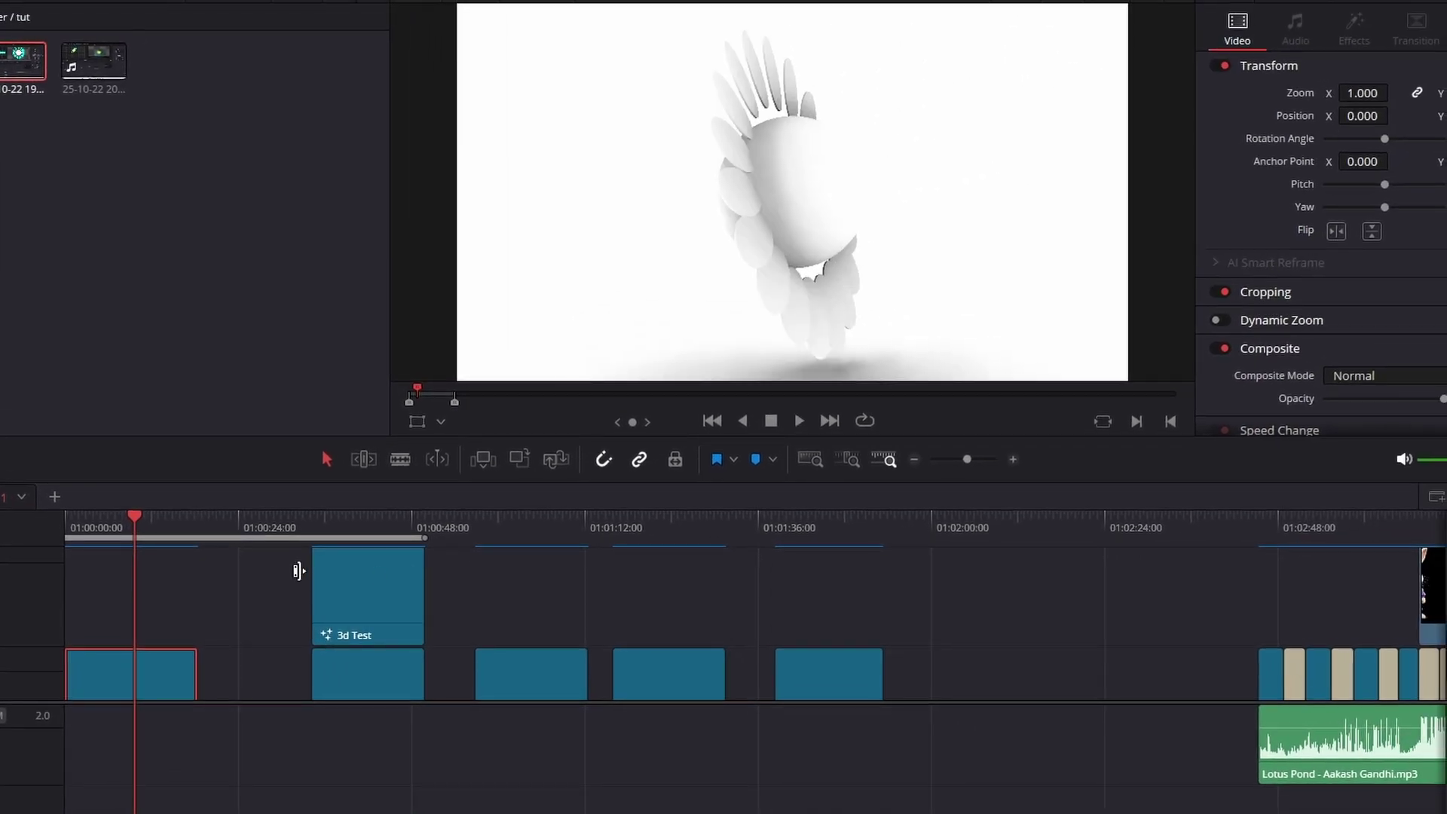
left_click(308, 517)
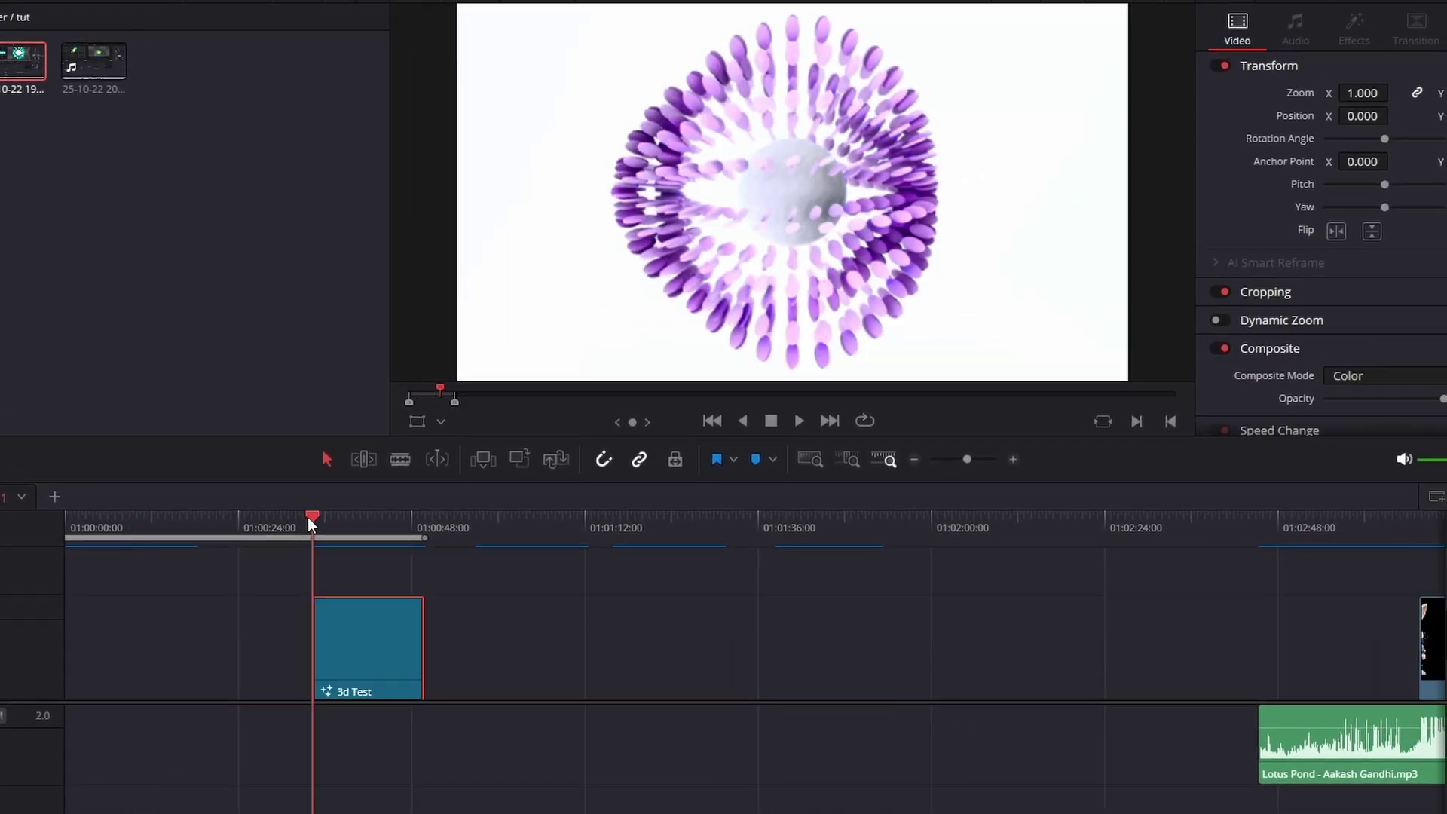
key("space")
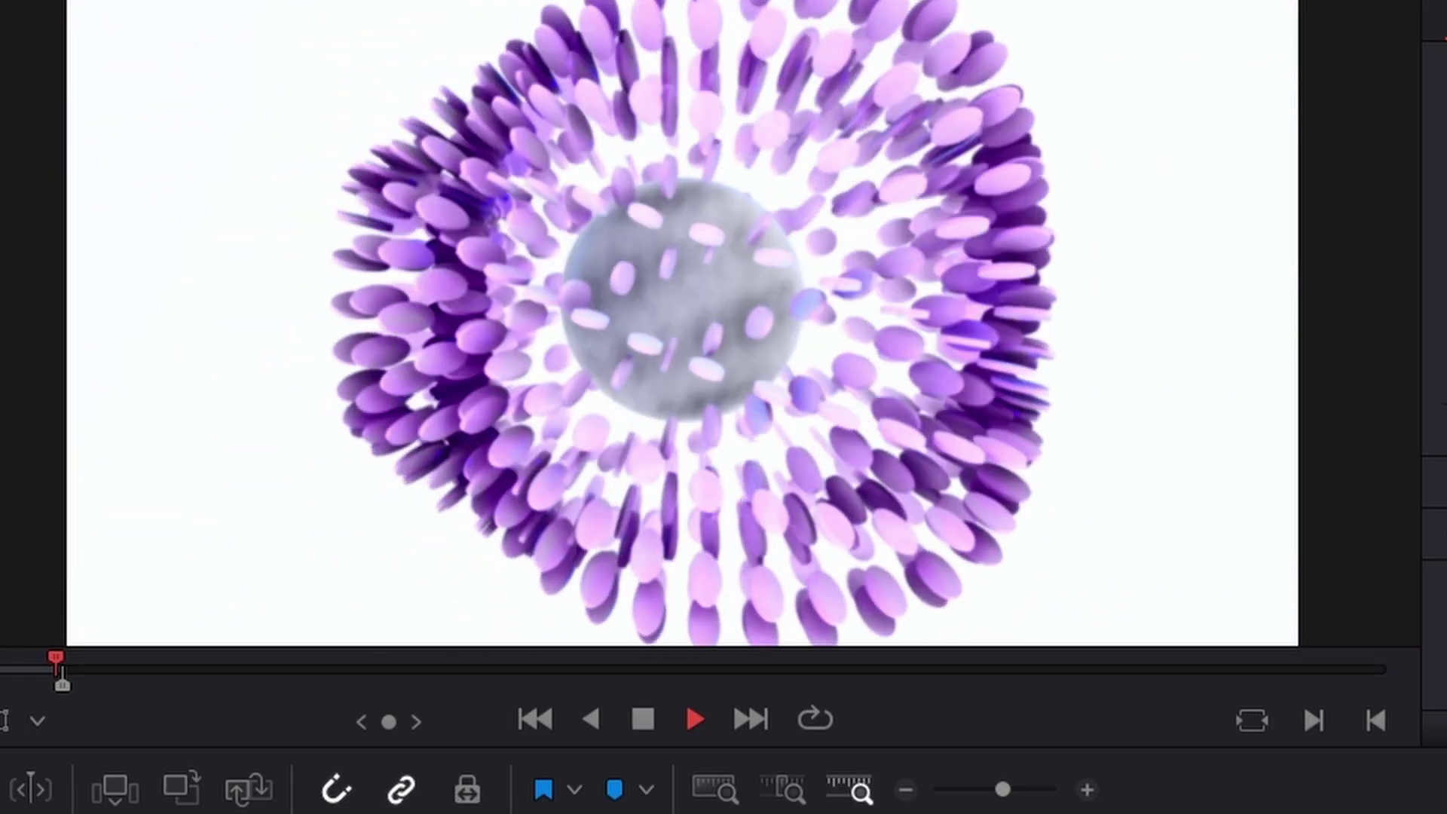
key("space")
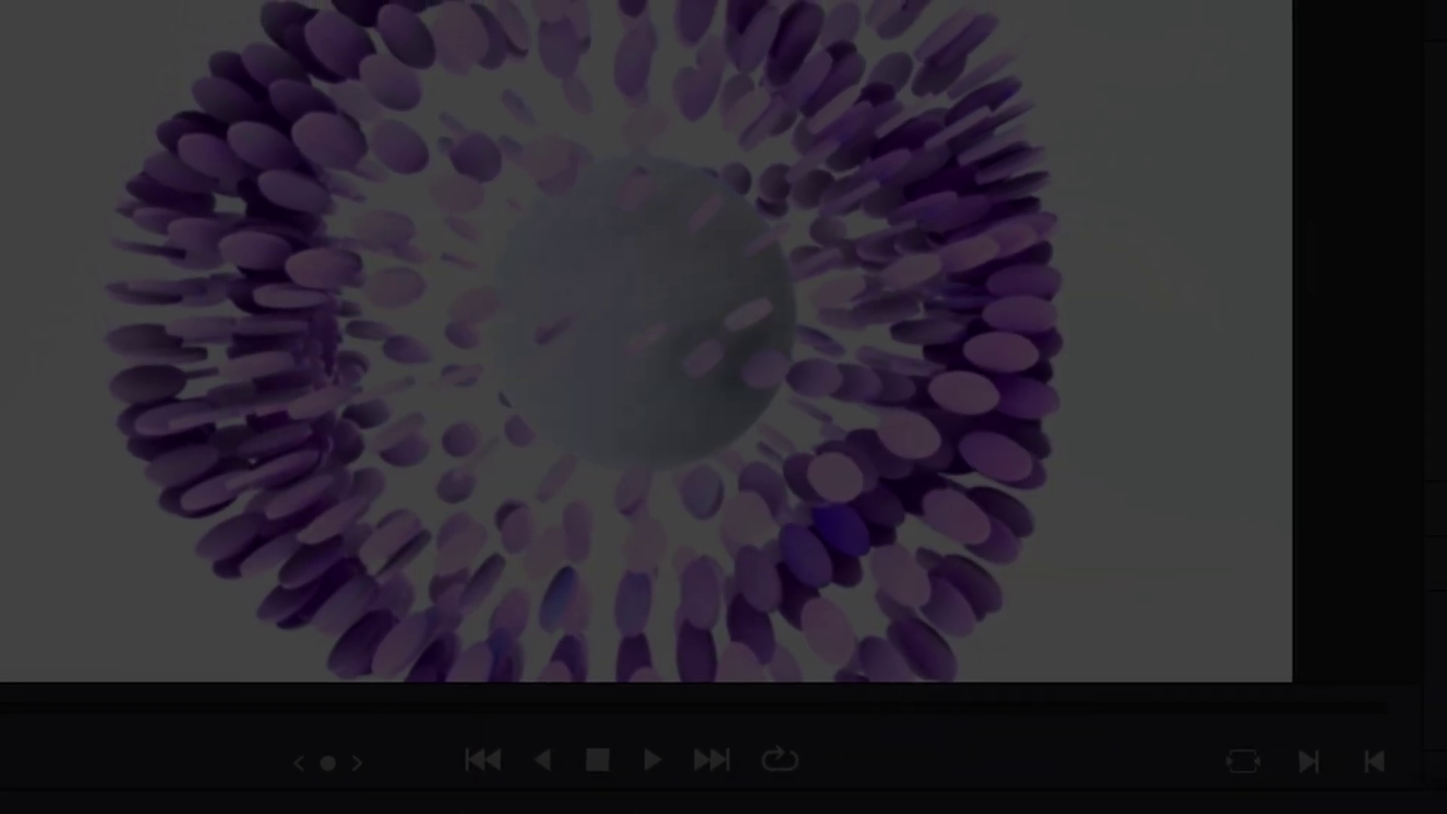
scroll(1400, 359, "down", 20)
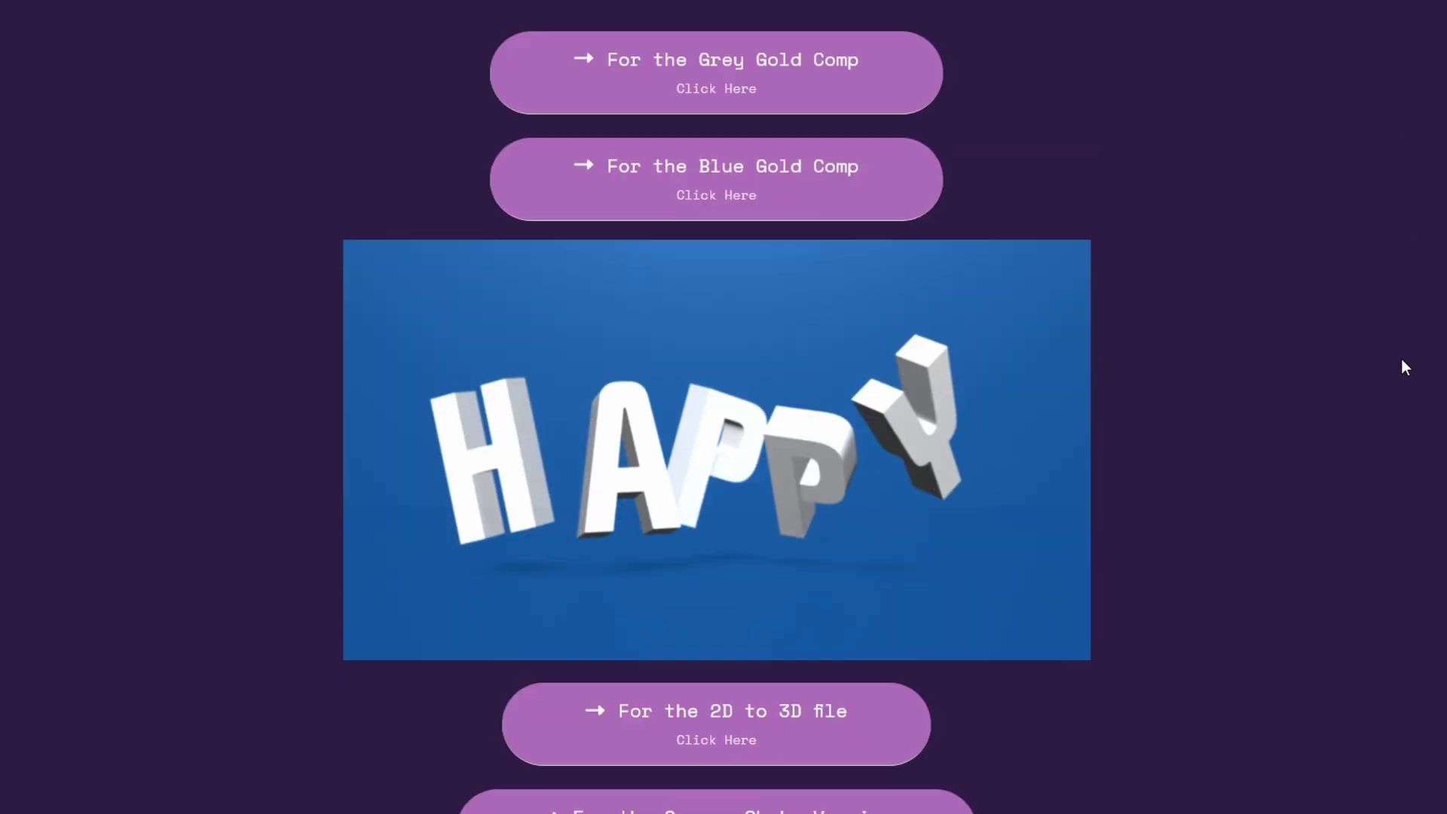
scroll(1402, 361, "down", 17)
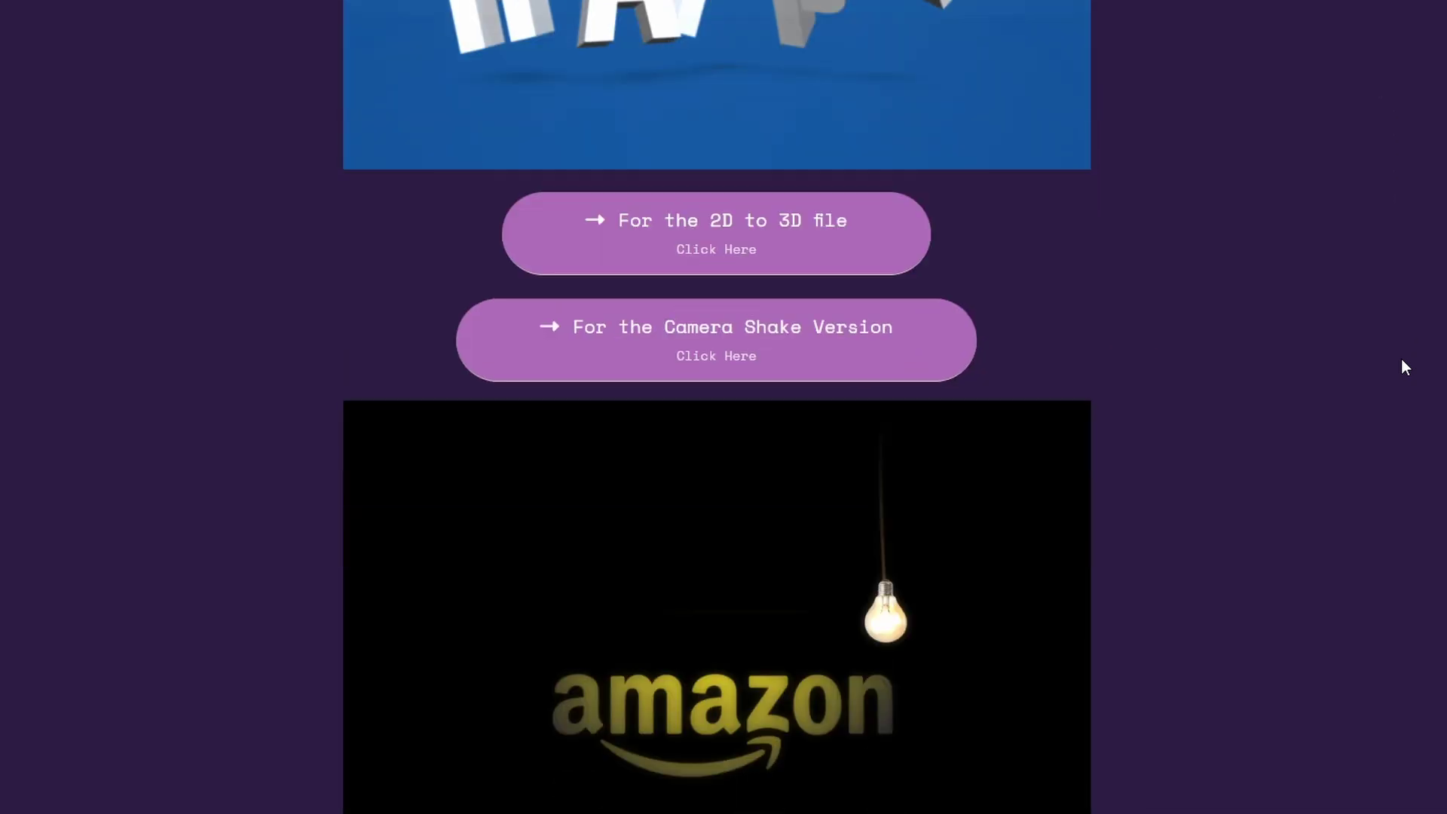